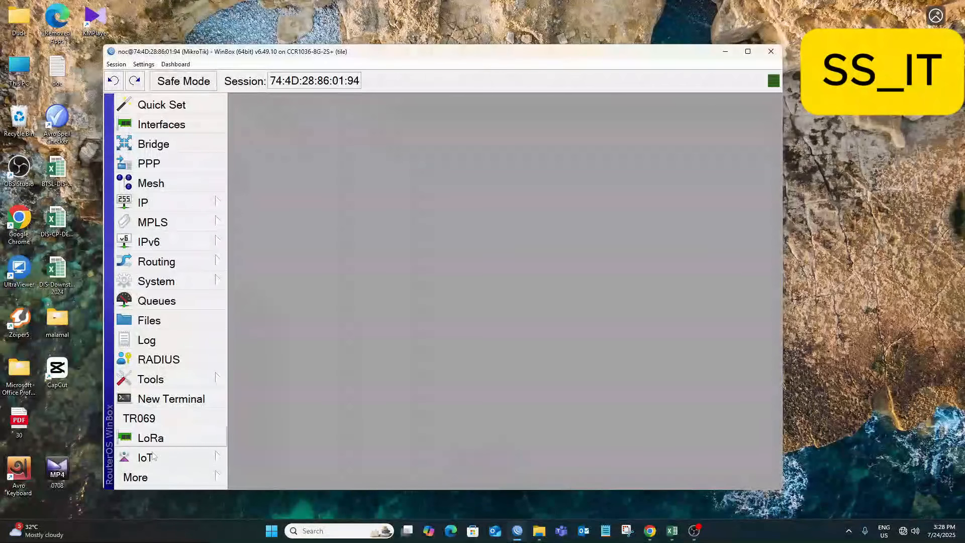
Wipe the CCR router's configuration via System > Reset Configuration and confirm the reboot.
{"action": "left_click_drag", "start_coordinate": [107, 489], "coordinate": [82, 516]}
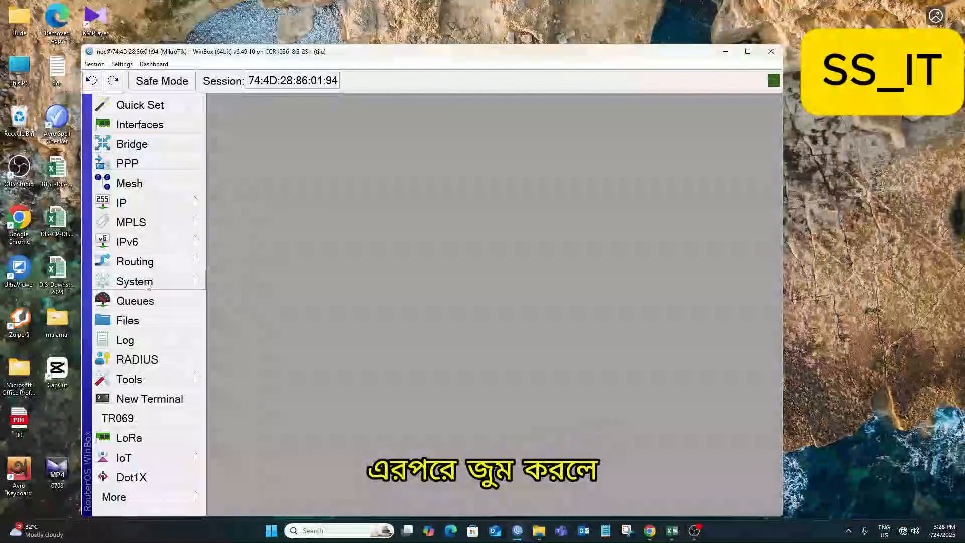
{"action": "left_click", "coordinate": [146, 282]}
{"action": "left_click", "coordinate": [261, 365]}
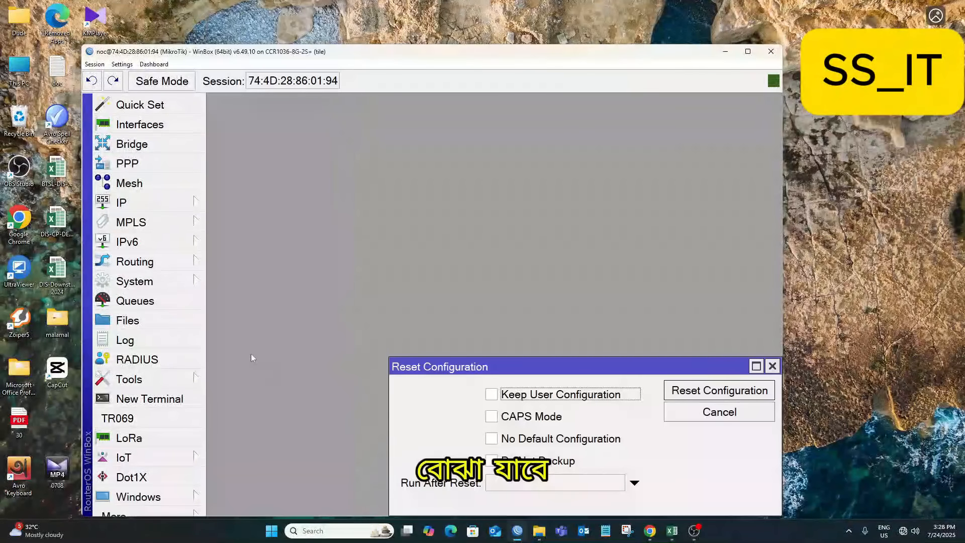
{"action": "left_click_drag", "start_coordinate": [576, 373], "coordinate": [402, 111]}
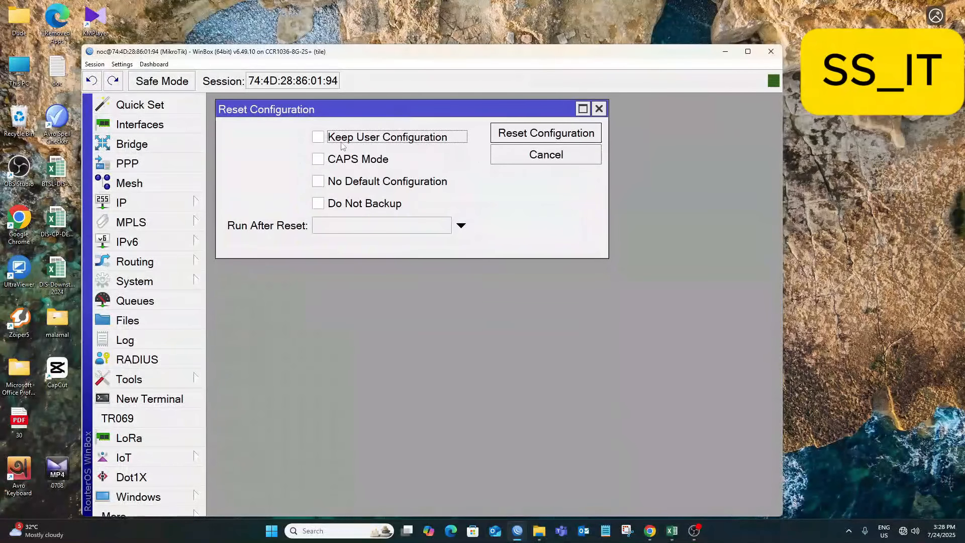
{"action": "left_click", "coordinate": [538, 135]}
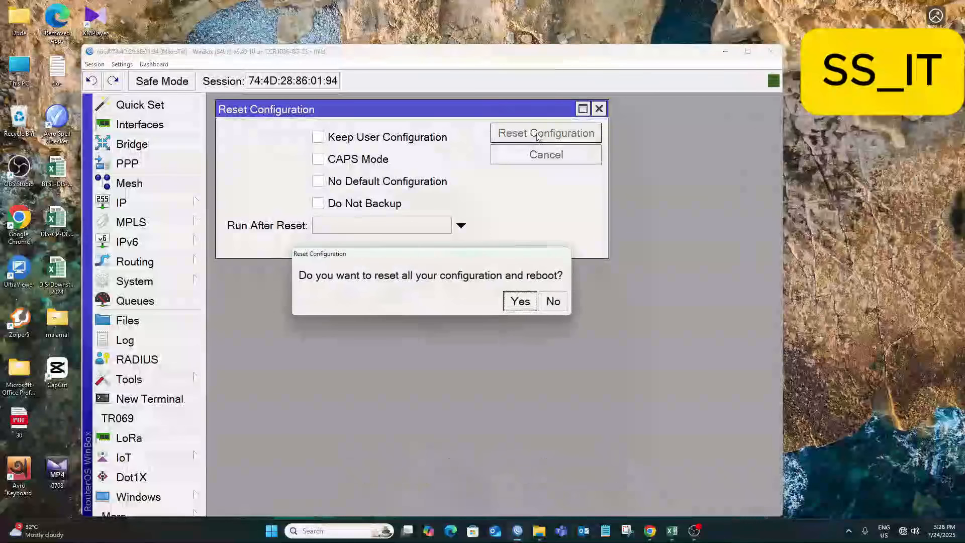
{"action": "left_click", "coordinate": [521, 301]}
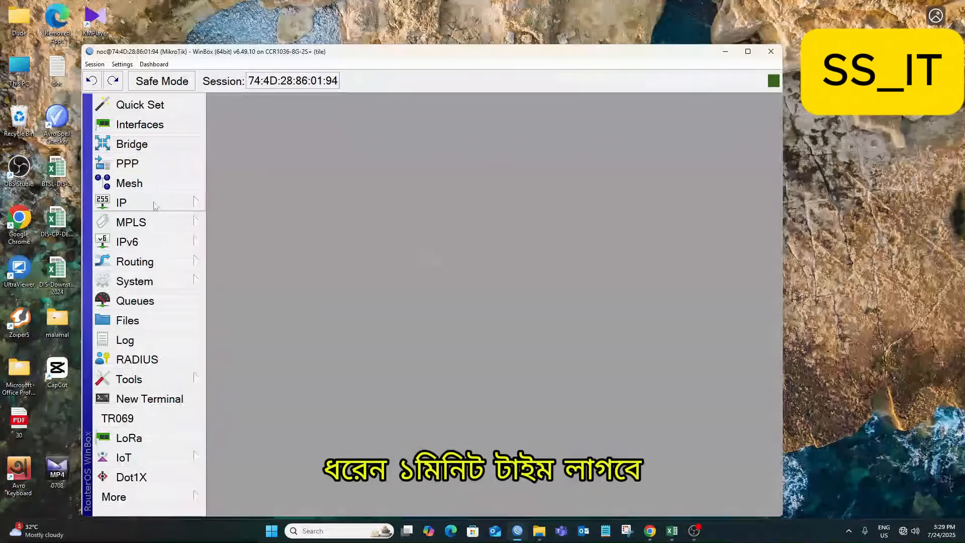
Bring up the addressing notes, shrink them, close the garbled image window, and move Notepad aside.
{"action": "left_click", "coordinate": [605, 531]}
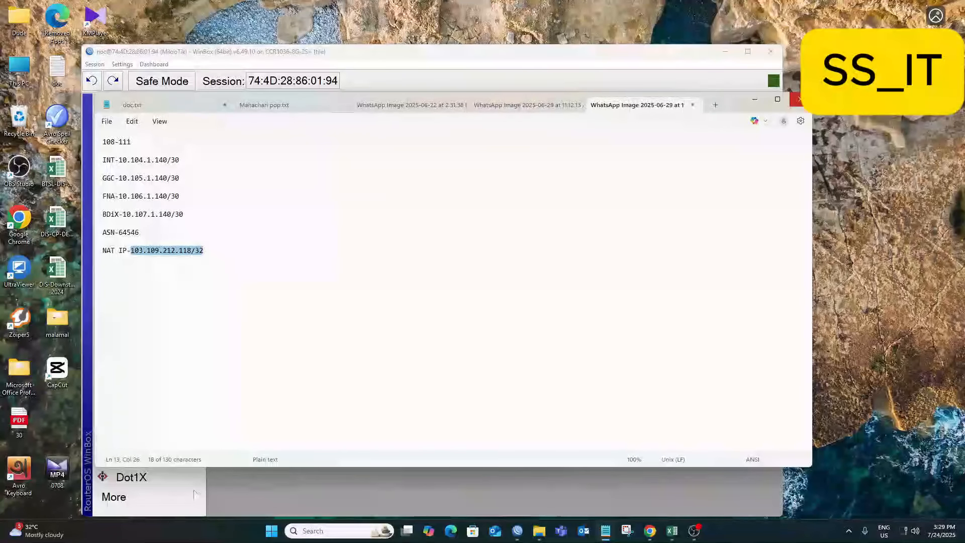
{"action": "left_click_drag", "start_coordinate": [811, 93], "coordinate": [399, 243]}
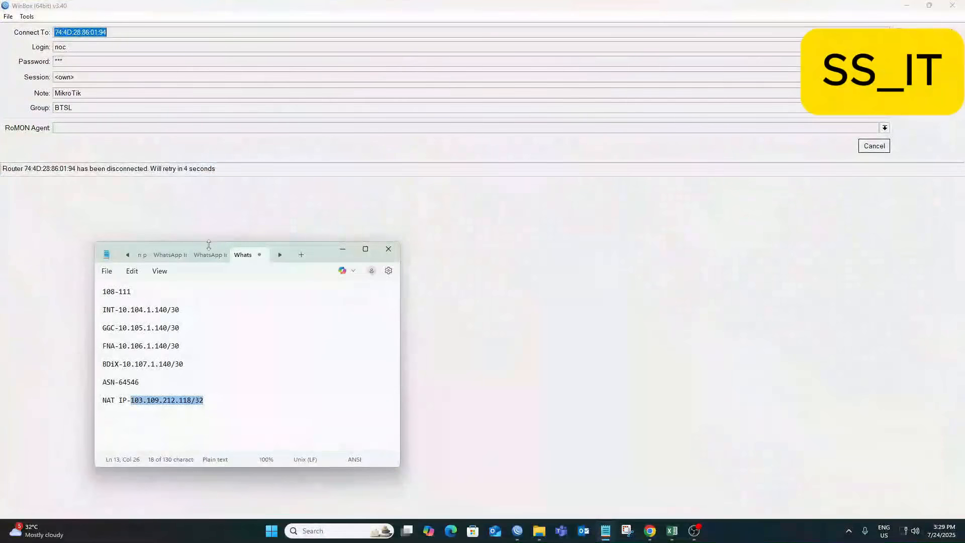
{"action": "left_click_drag", "start_coordinate": [206, 251], "coordinate": [589, 172]}
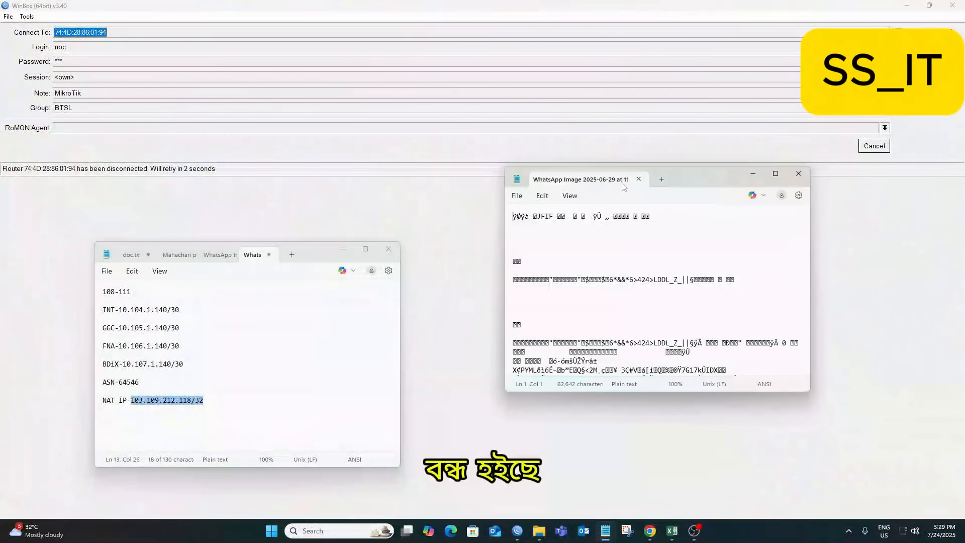
{"action": "left_click", "coordinate": [798, 176]}
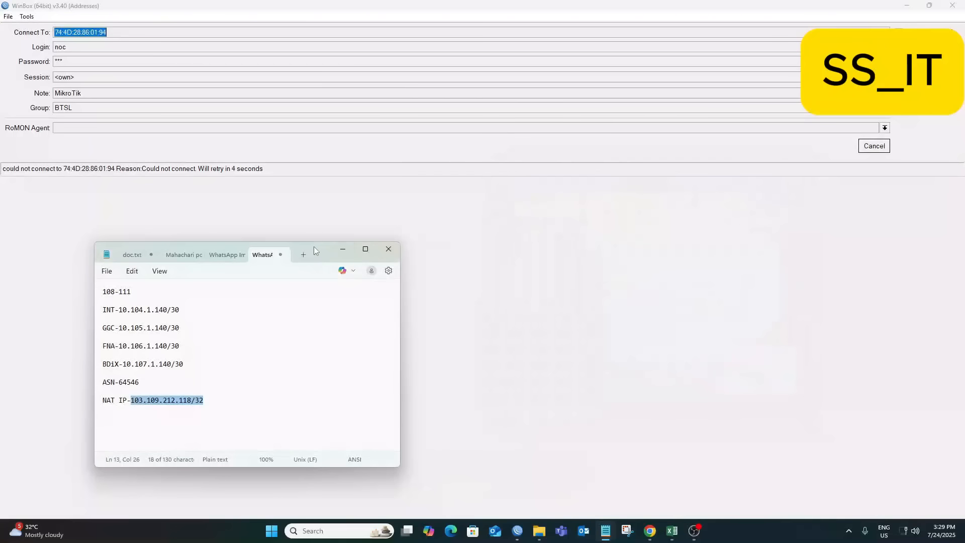
{"action": "left_click_drag", "start_coordinate": [310, 246], "coordinate": [731, 166]}
Set the WinBox login to admin with a blank password.
{"action": "left_click", "coordinate": [874, 146]}
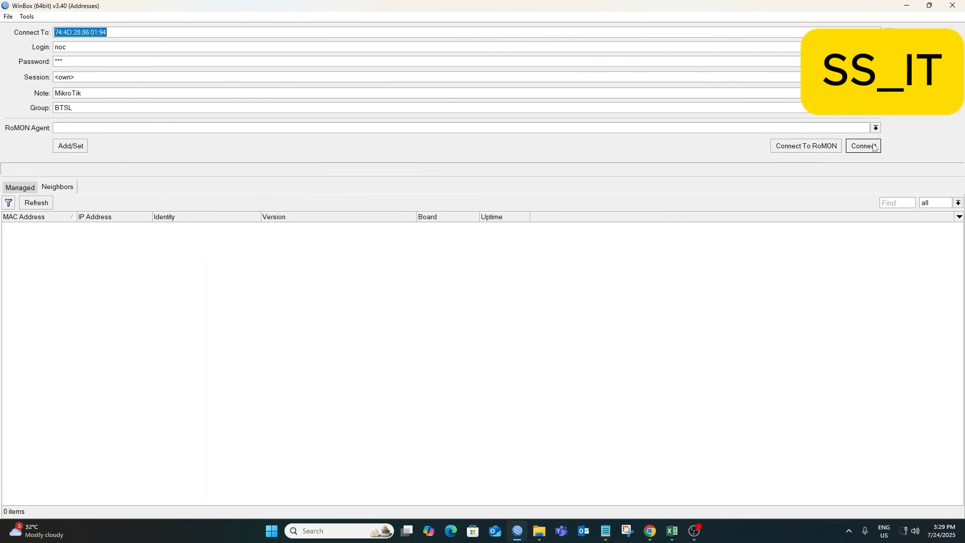
{"action": "left_click", "coordinate": [36, 205]}
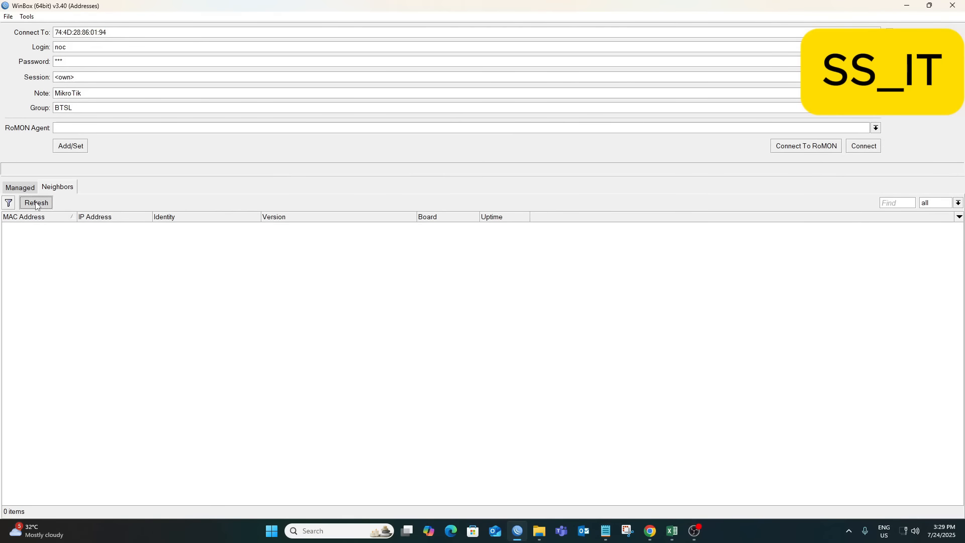
{"action": "left_click_drag", "start_coordinate": [68, 47], "coordinate": [20, 50]}
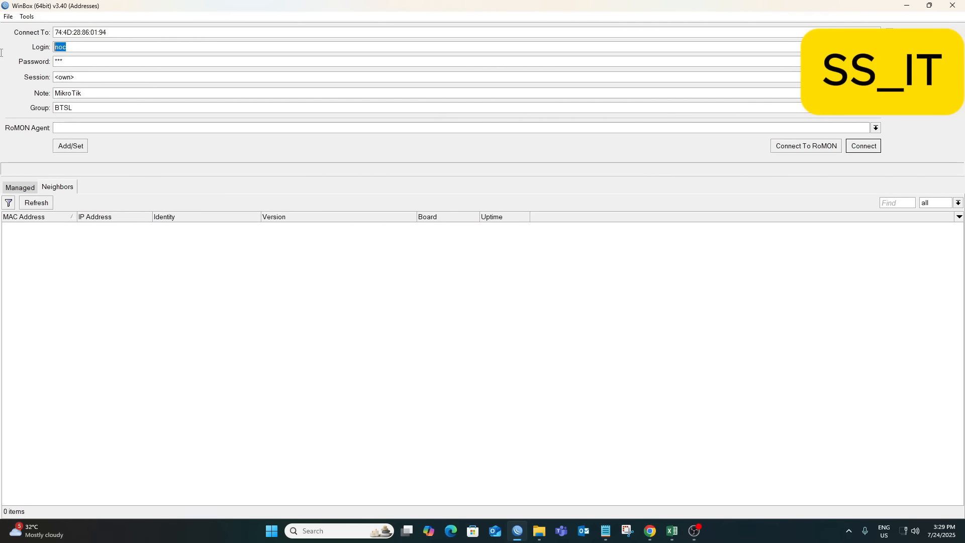
{"action": "type", "text": "admin"}
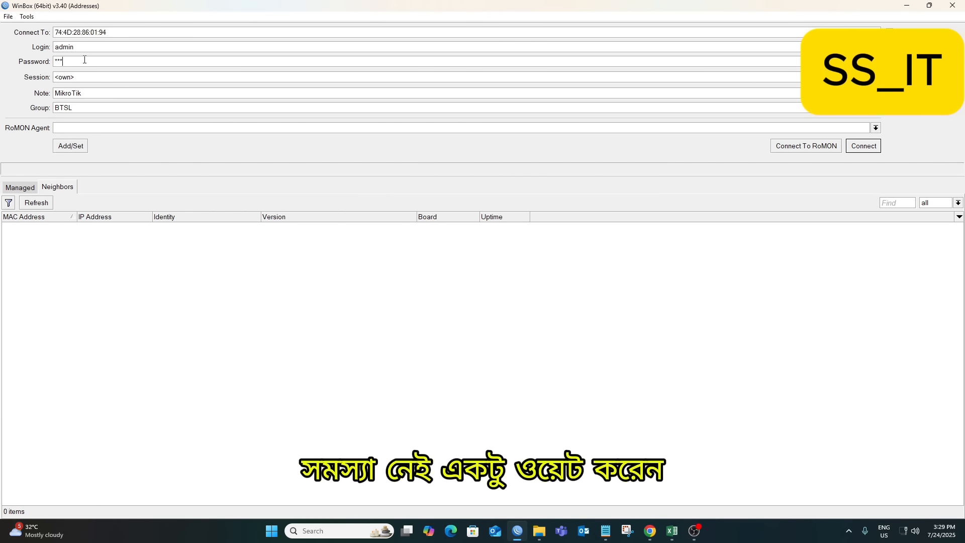
{"action": "key", "text": "BackSpace"}
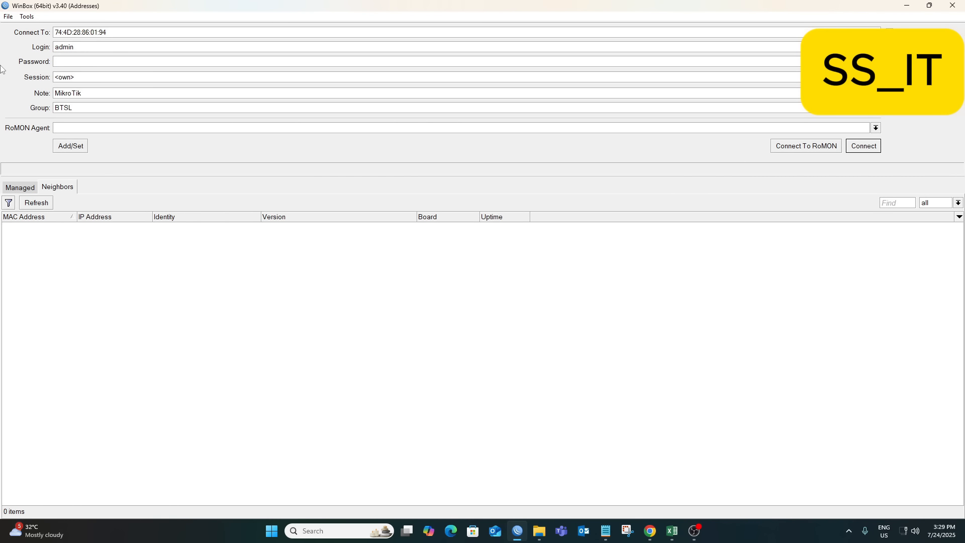
Rescan neighbours, select the CCR1036 router by MAC, and connect.
{"action": "left_click", "coordinate": [41, 208]}
{"action": "left_click", "coordinate": [39, 204]}
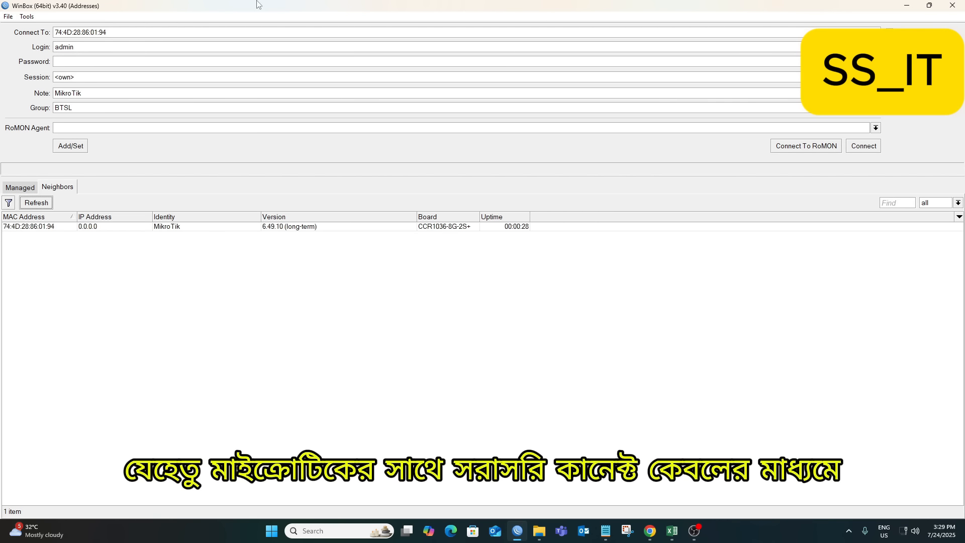
{"action": "left_click", "coordinate": [49, 227]}
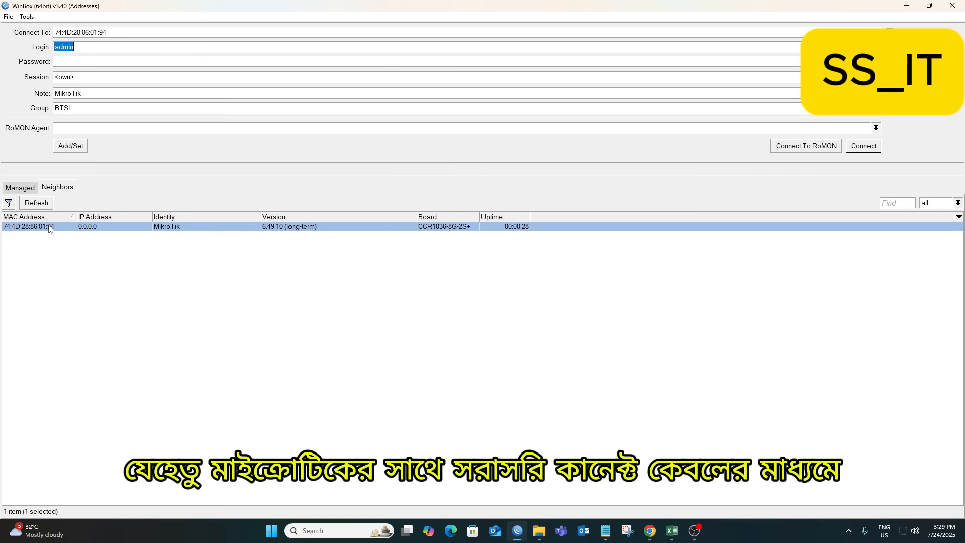
{"action": "left_click", "coordinate": [870, 148]}
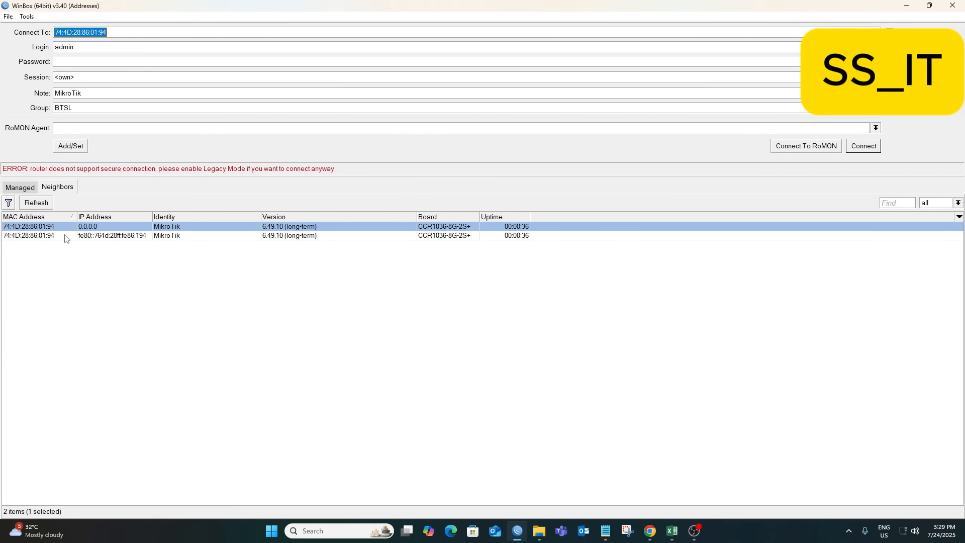
{"action": "key", "text": "Tab"}
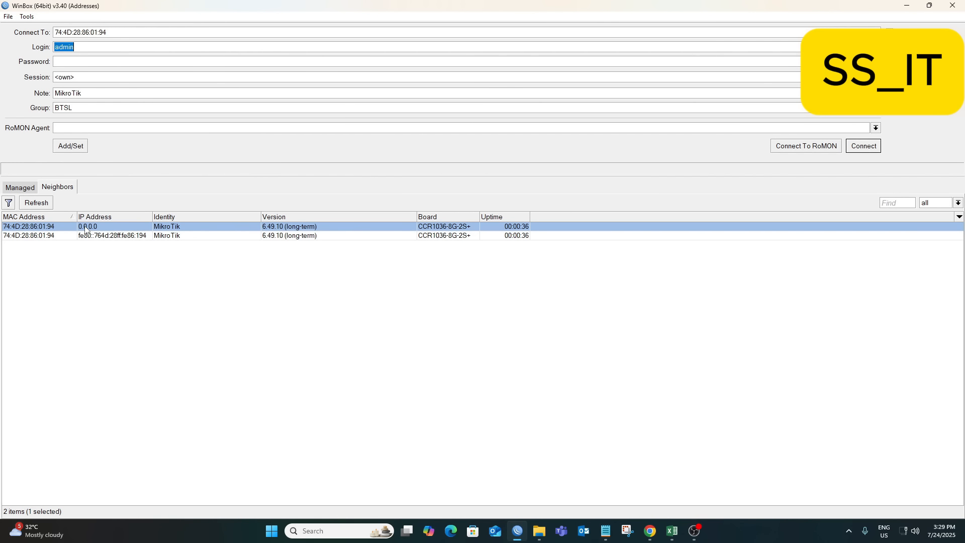
{"action": "left_click", "coordinate": [863, 146]}
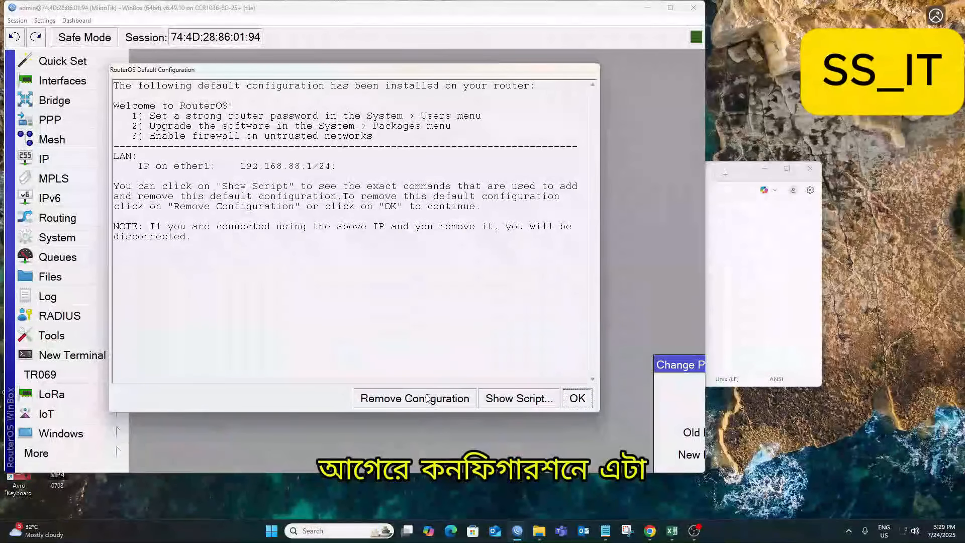
Remove the default configuration and dismiss the expired-password prompt.
{"action": "left_click", "coordinate": [427, 399]}
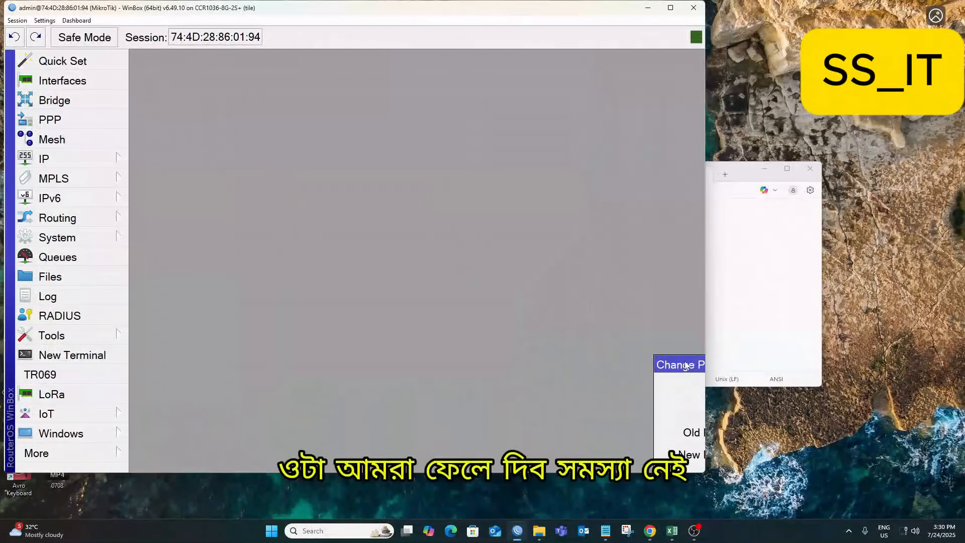
{"action": "left_click_drag", "start_coordinate": [686, 359], "coordinate": [195, 134]}
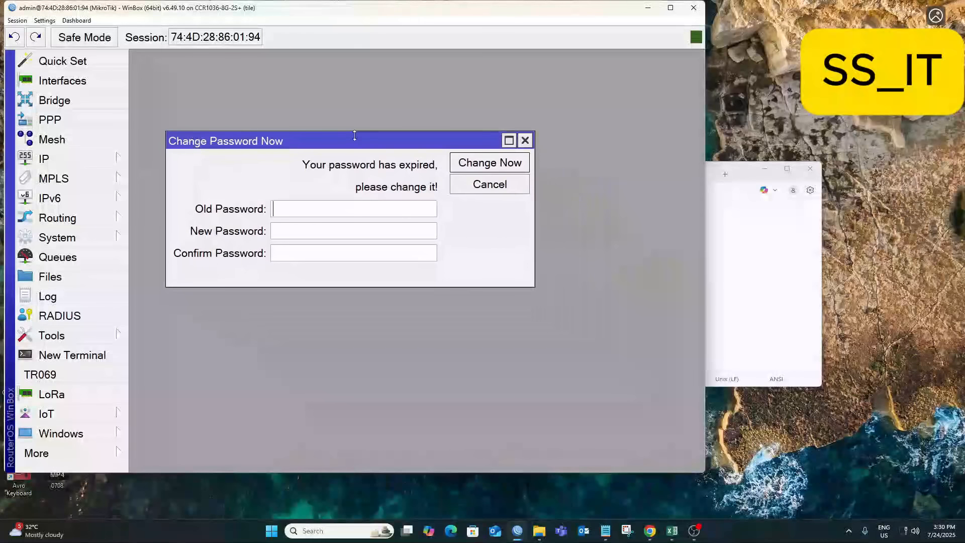
{"action": "left_click", "coordinate": [523, 139]}
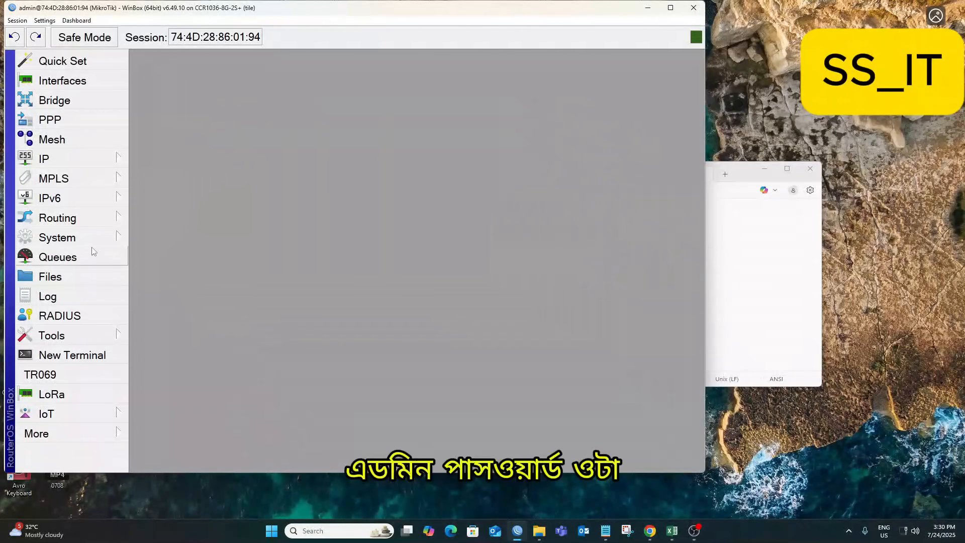
Open System > Users and begin a new user entry.
{"action": "left_click", "coordinate": [76, 237]}
{"action": "left_click", "coordinate": [153, 502]}
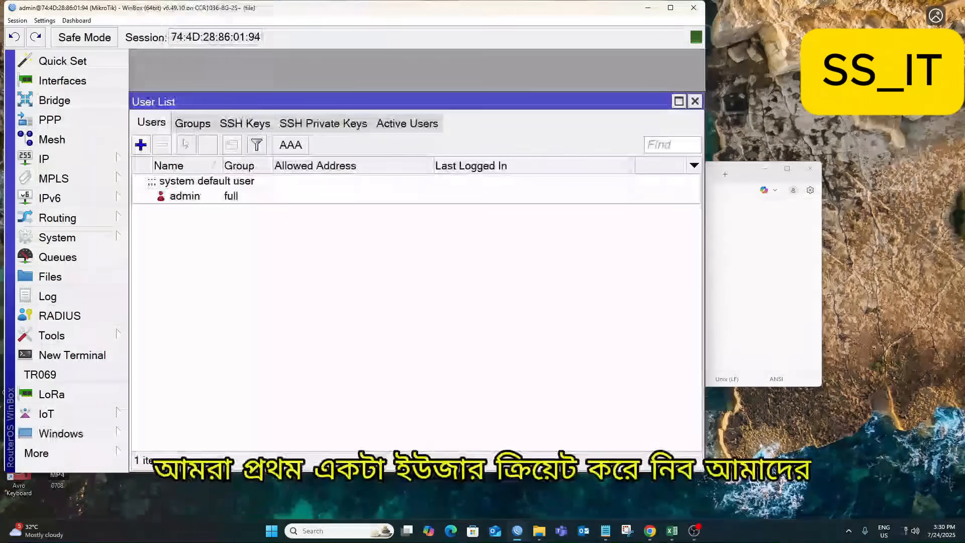
{"action": "left_click", "coordinate": [141, 145]}
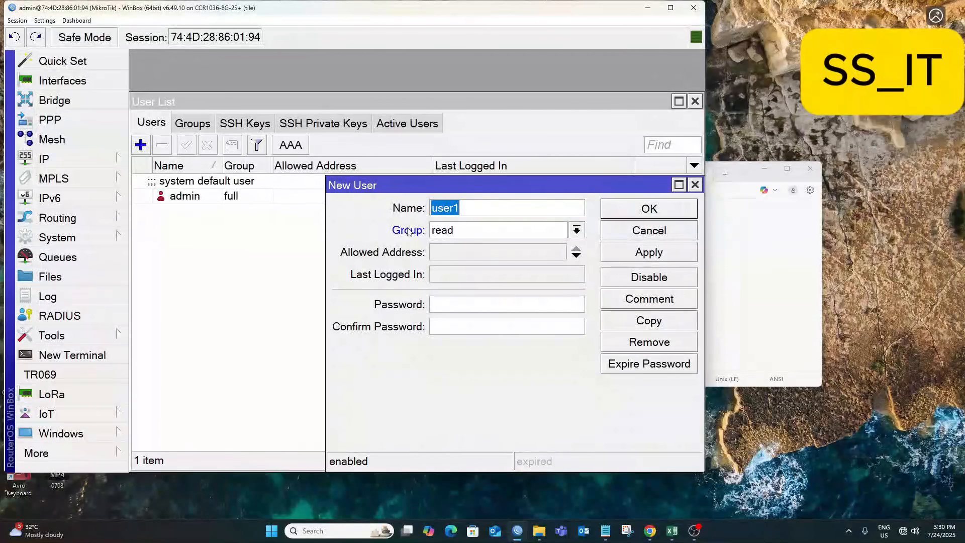
Name the second user, put it in group full, set its password, and save it.
{"action": "type", "text": "sumon"}
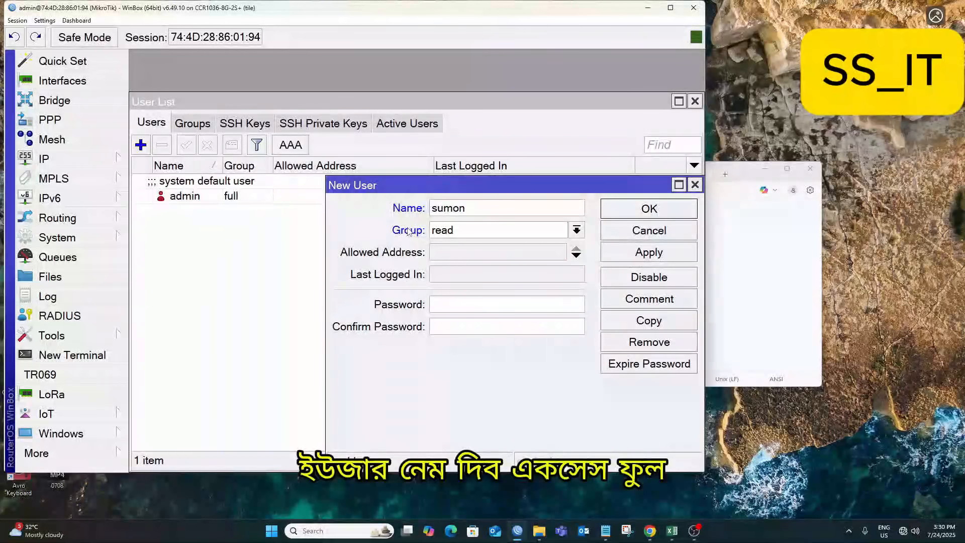
{"action": "key", "text": "Tab"}
{"action": "key", "text": "Down"}
{"action": "key", "text": "Up"}
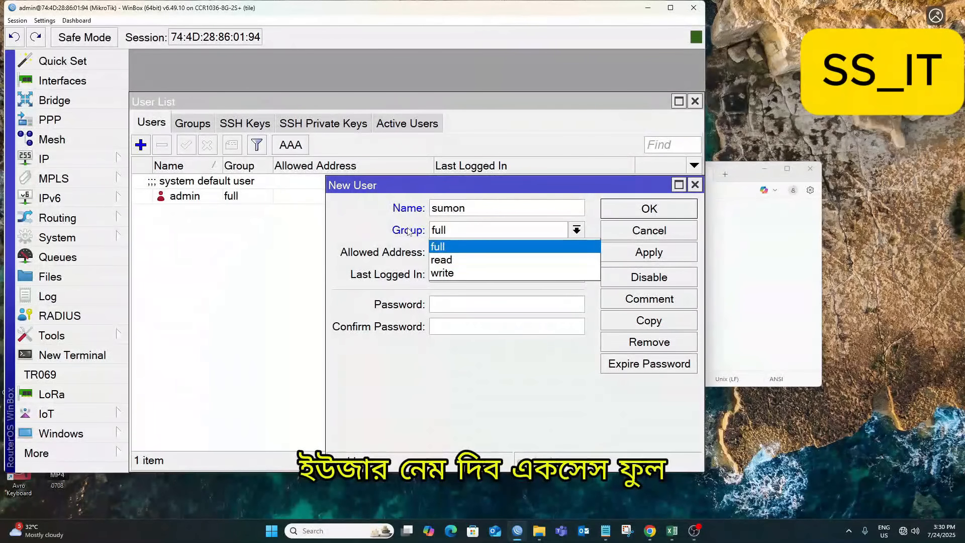
{"action": "key", "text": "Return"}
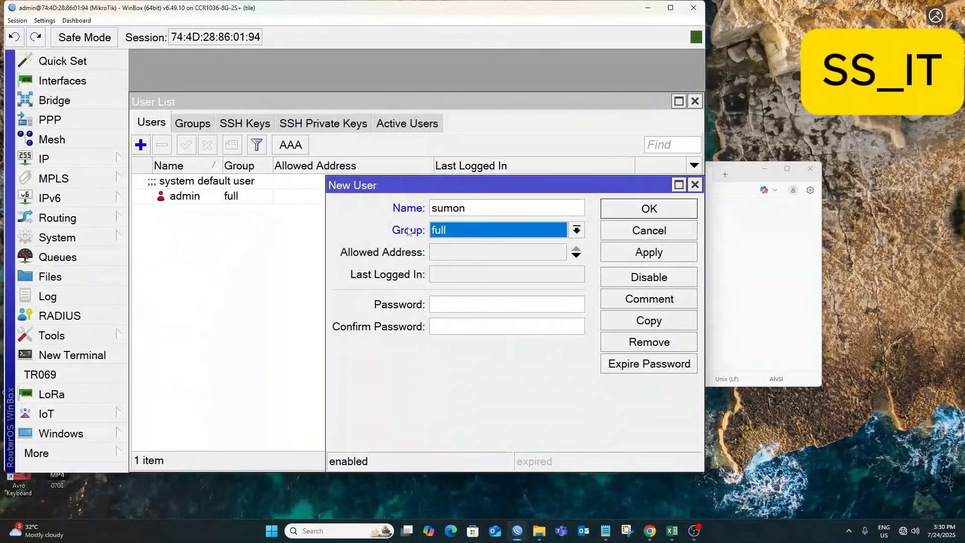
{"action": "left_click", "coordinate": [433, 304]}
{"action": "type", "text": "1234"}
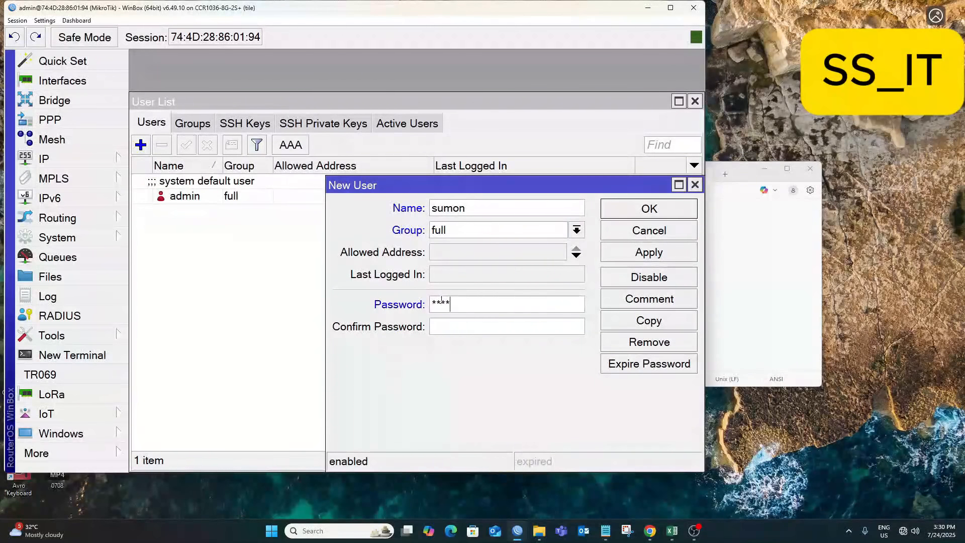
{"action": "type", "text": "567**************"}
{"action": "left_click", "coordinate": [613, 255]}
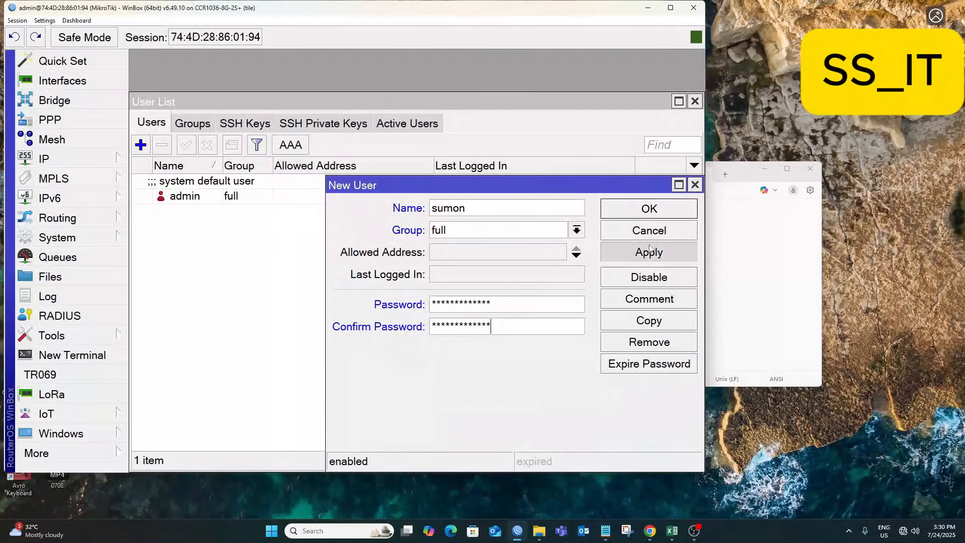
{"action": "left_click", "coordinate": [604, 205]}
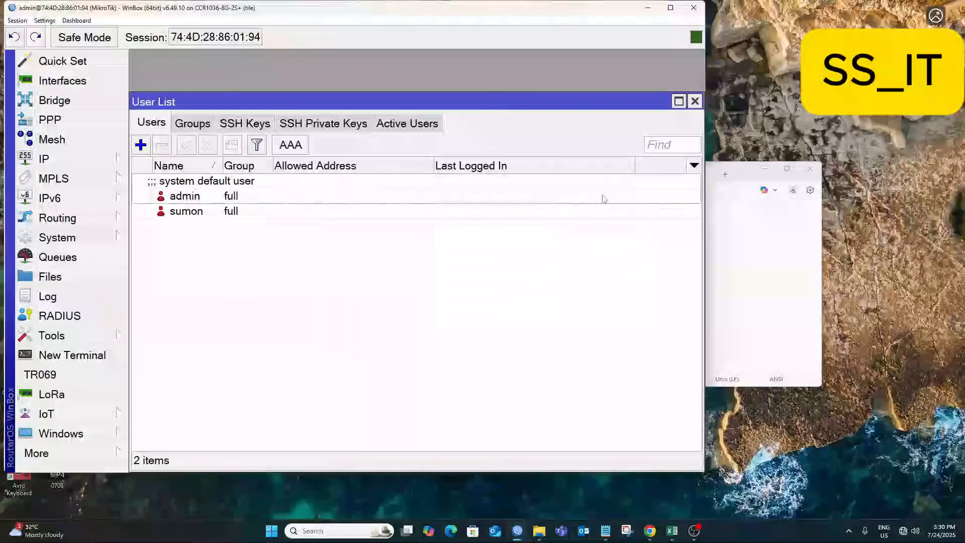
Add user noc in the full group with a confirmed password.
{"action": "left_click", "coordinate": [141, 145]}
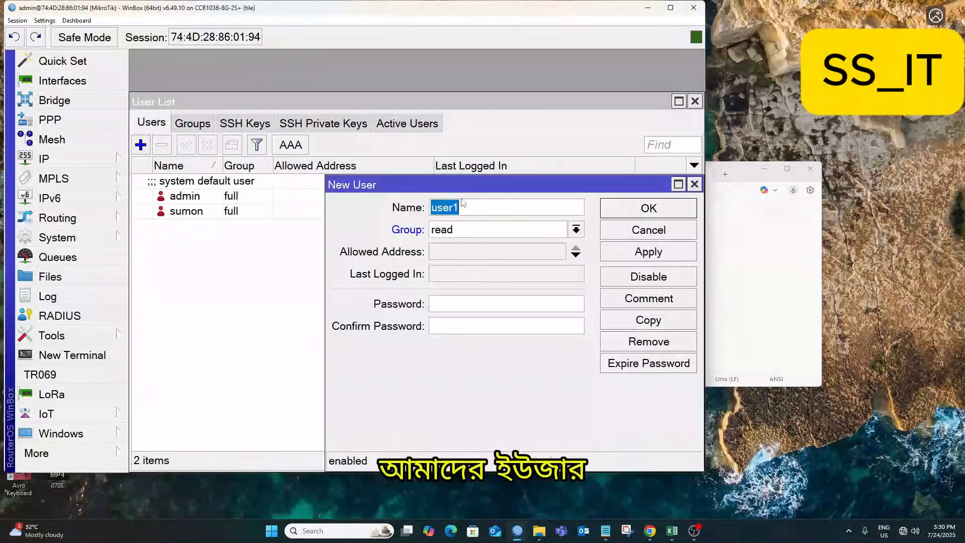
{"action": "type", "text": "noc"}
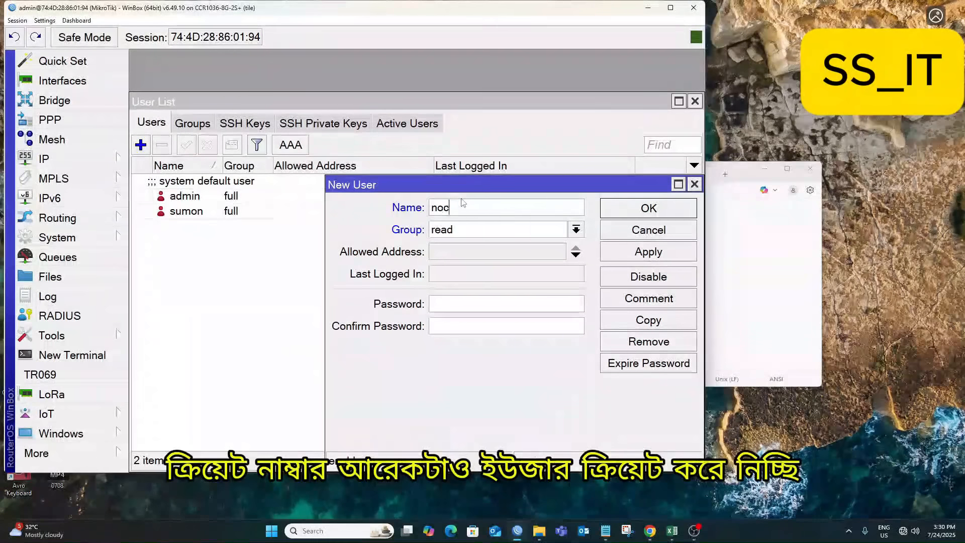
{"action": "key", "text": "Tab"}
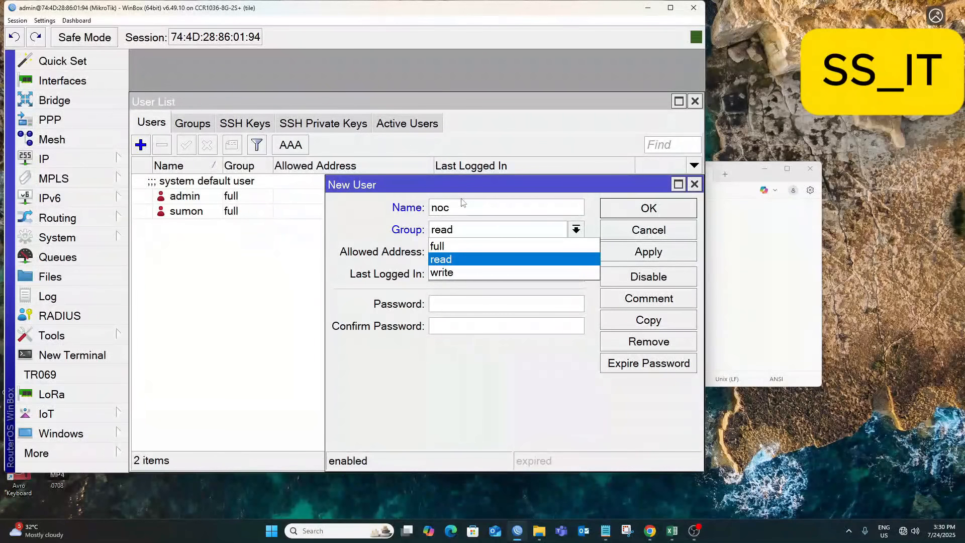
{"action": "key", "text": "Up"}
{"action": "key", "text": "Return"}
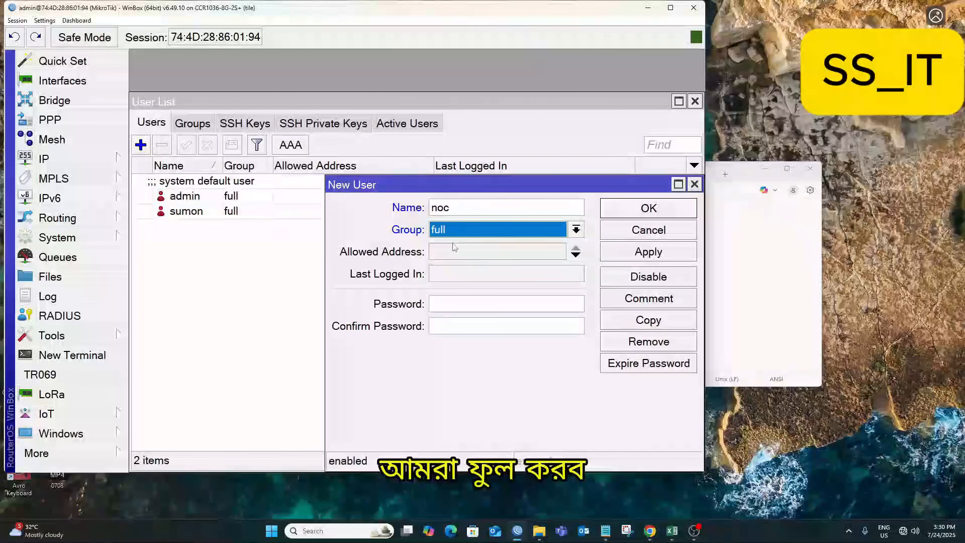
{"action": "left_click", "coordinate": [441, 302]}
{"action": "type", "text": "***"}
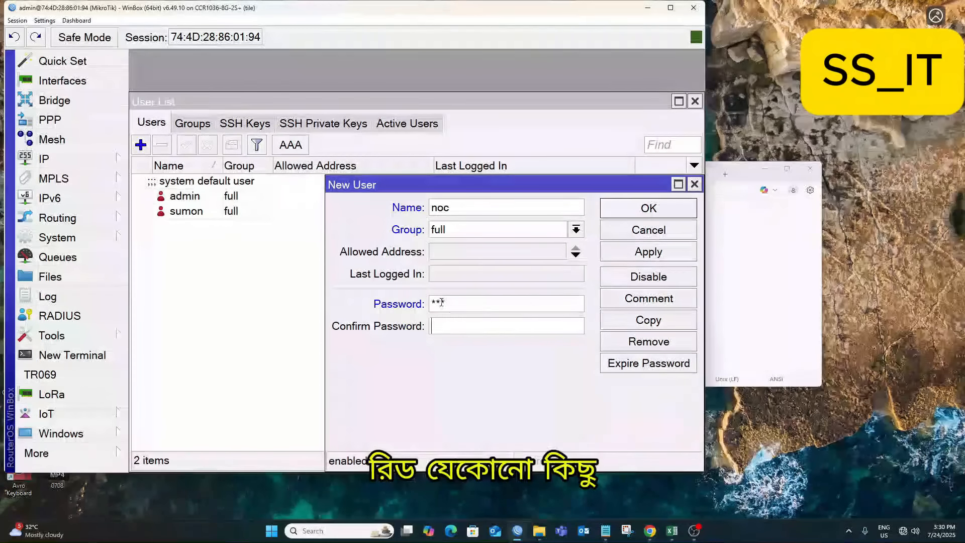
{"action": "key", "text": "Tab"}
{"action": "type", "text": "***"}
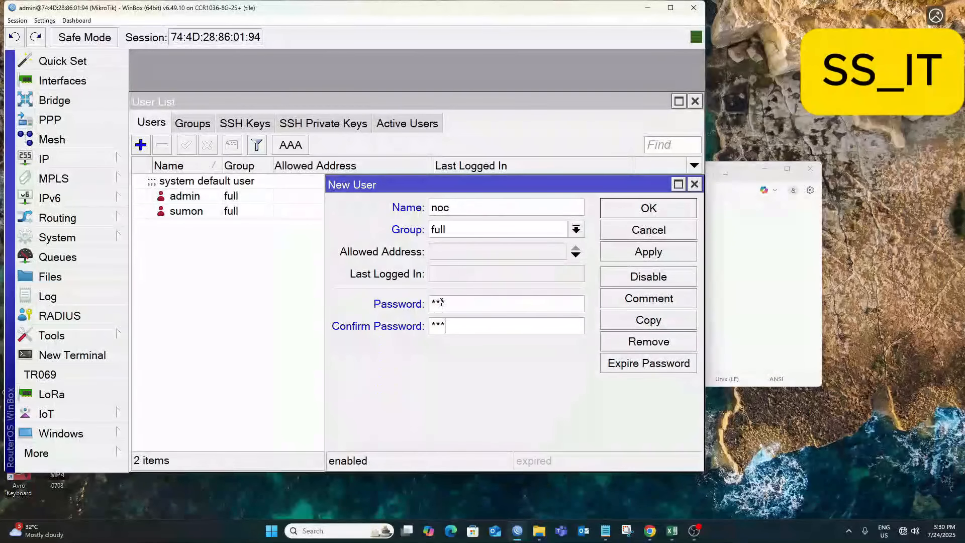
{"action": "left_click", "coordinate": [648, 250]}
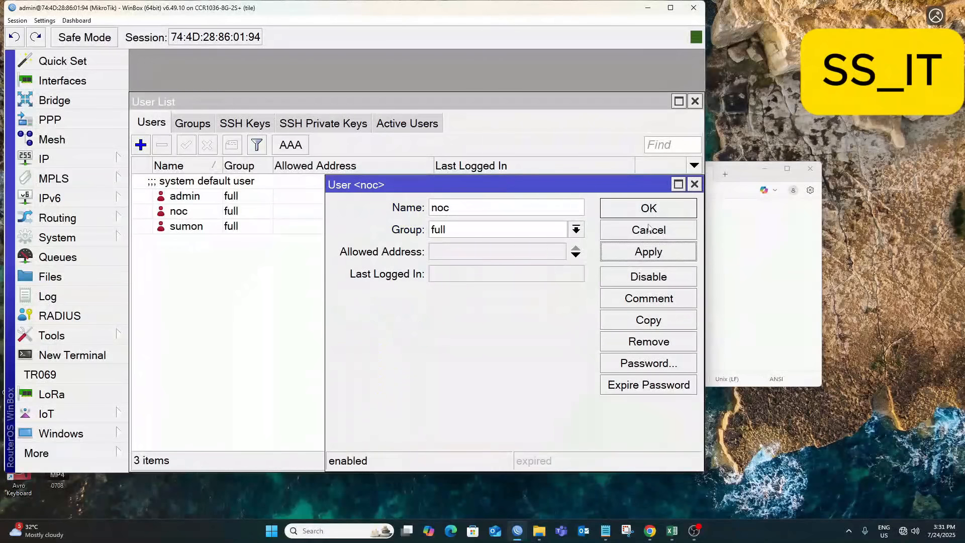
{"action": "left_click", "coordinate": [648, 208]}
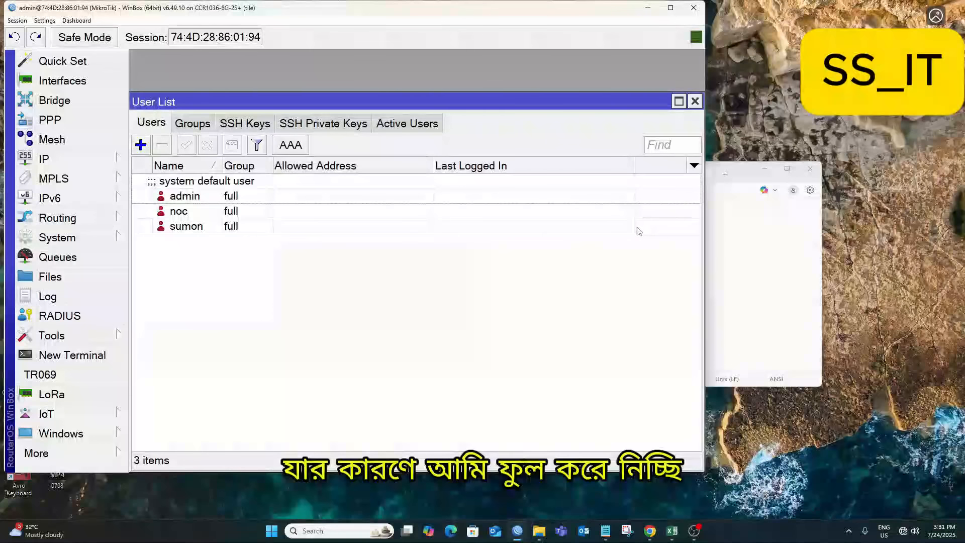
Check the user list entries and bring up the Interfaces list.
{"action": "left_click", "coordinate": [249, 223]}
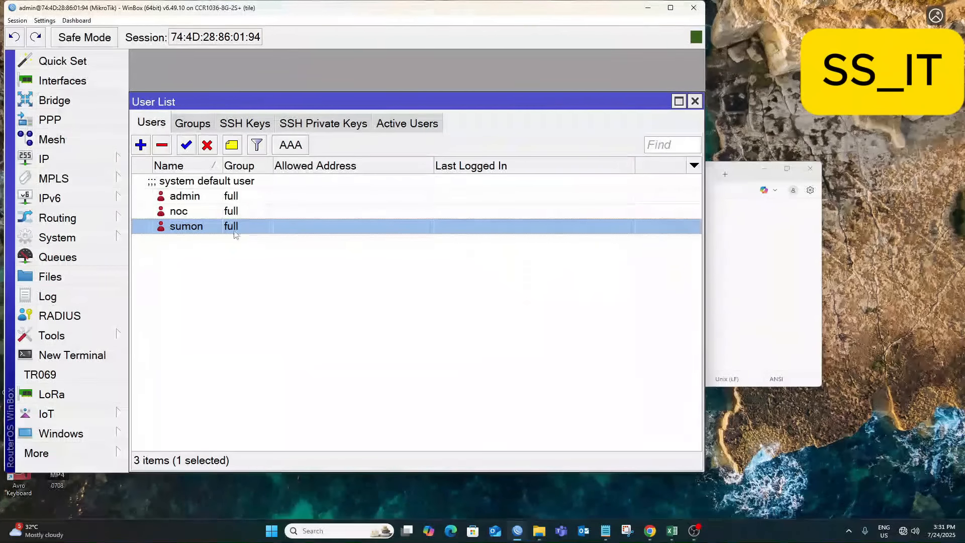
{"action": "left_click", "coordinate": [192, 215]}
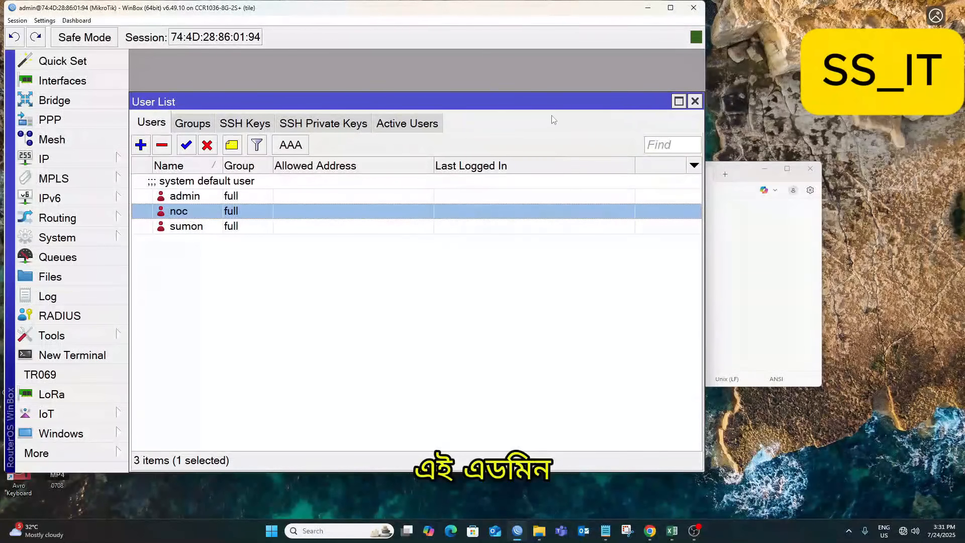
{"action": "left_click_drag", "start_coordinate": [538, 94], "coordinate": [539, 49]}
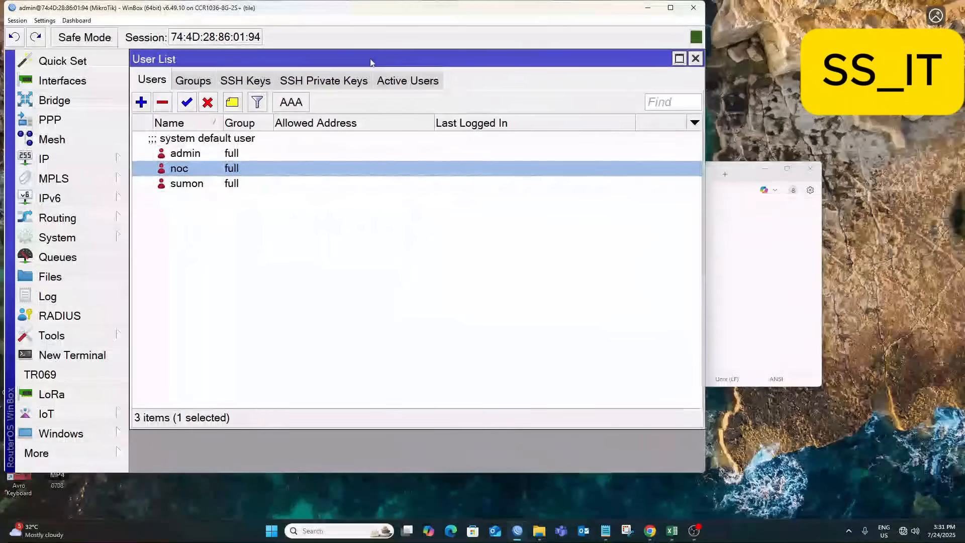
{"action": "left_click_drag", "start_coordinate": [370, 61], "coordinate": [372, 60]}
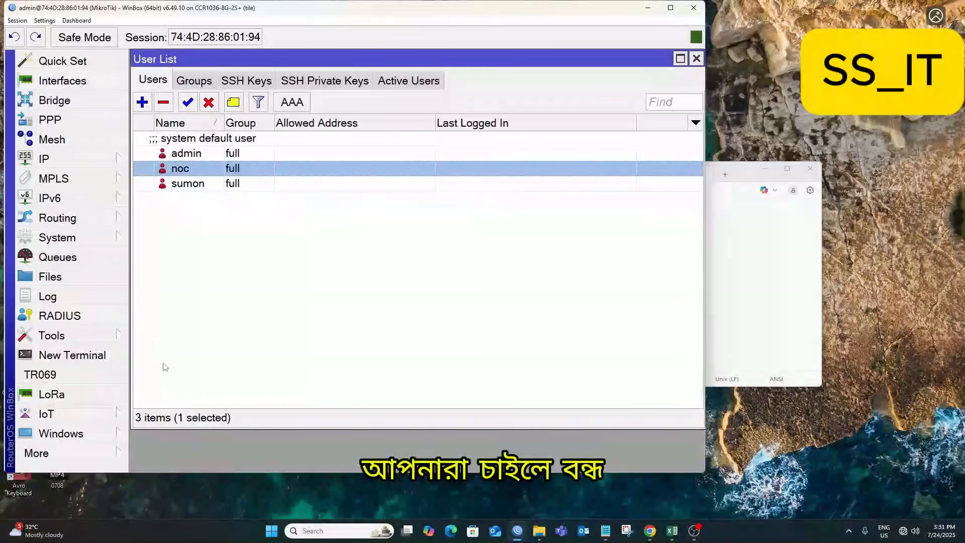
{"action": "left_click", "coordinate": [59, 81]}
Add VLAN INT_VLAN108 with VLAN ID 108 on sfp-sfpplus1 and apply it.
{"action": "left_click", "coordinate": [520, 82]}
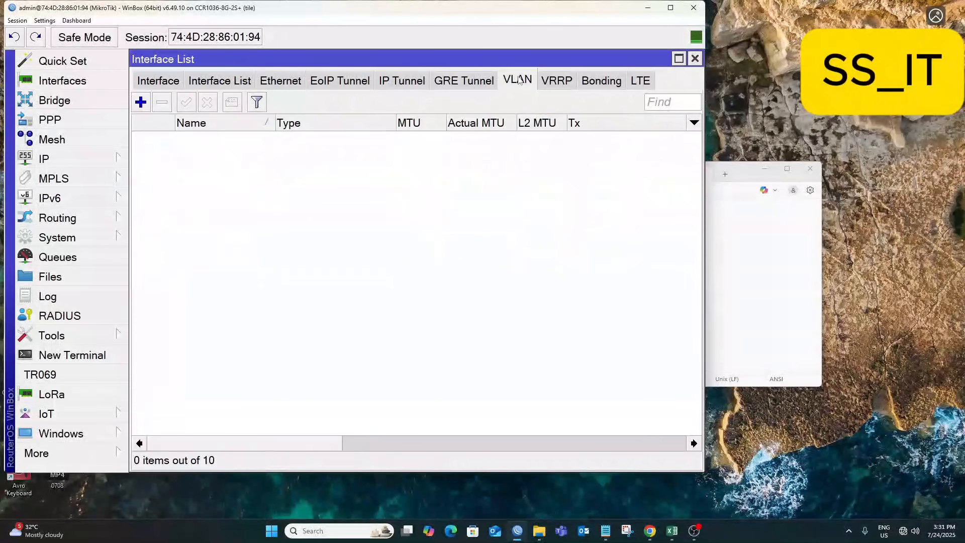
{"action": "left_click", "coordinate": [767, 230]}
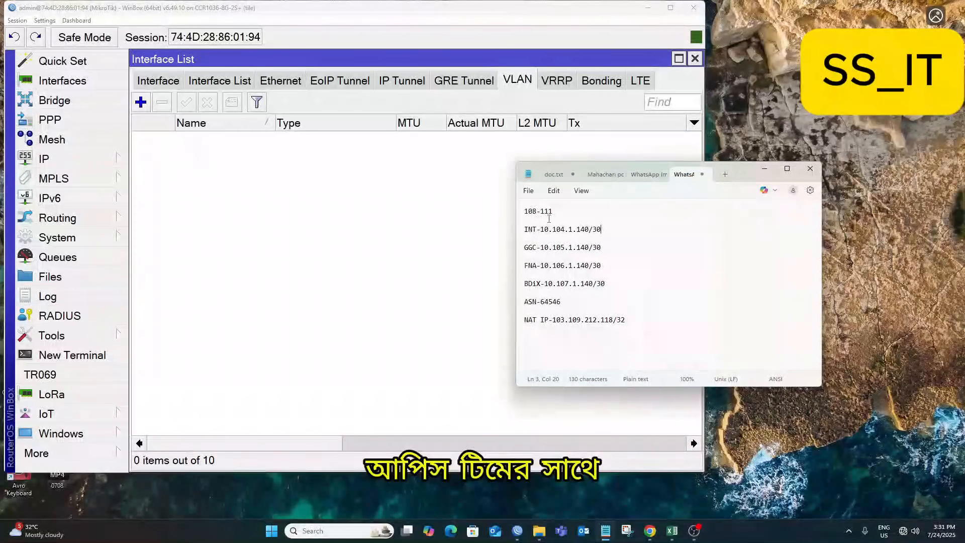
{"action": "left_click", "coordinate": [141, 103]}
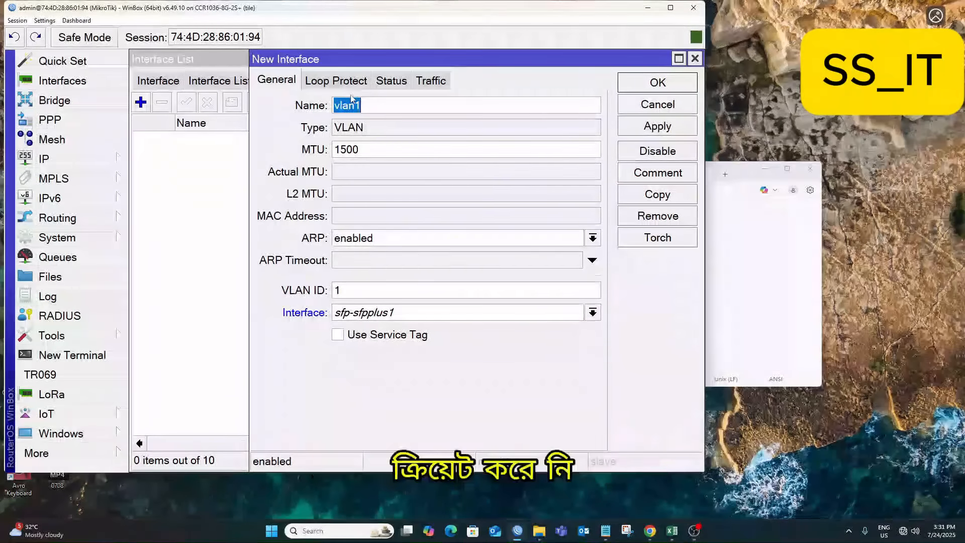
{"action": "type", "text": "int"}
{"action": "key", "text": "BackSpace"}
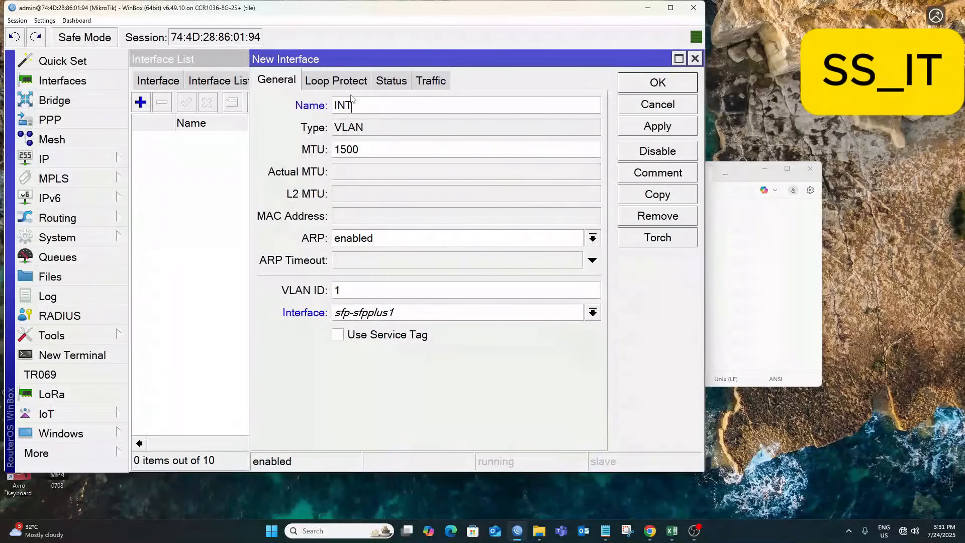
{"action": "type", "text": "_VLAN108"}
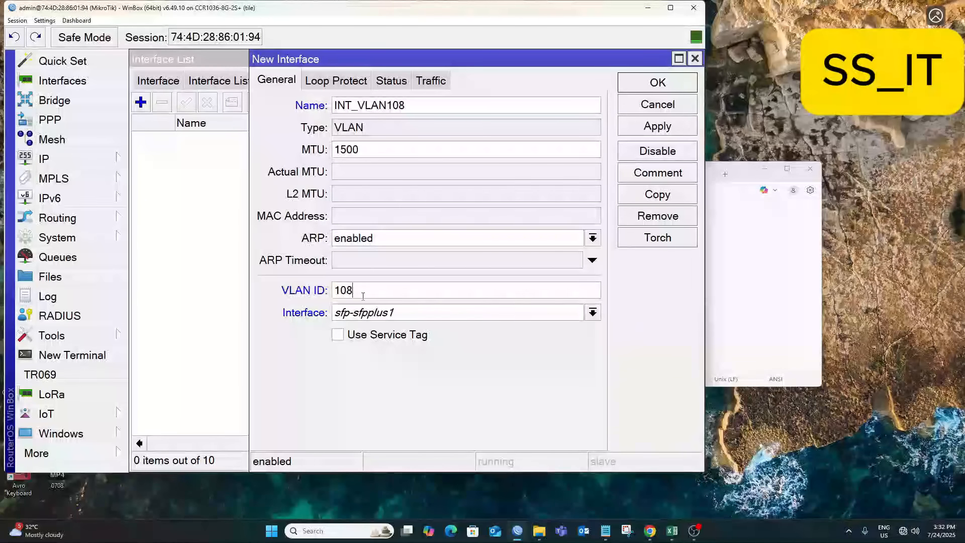
{"action": "left_click_drag", "start_coordinate": [421, 111], "coordinate": [260, 116]}
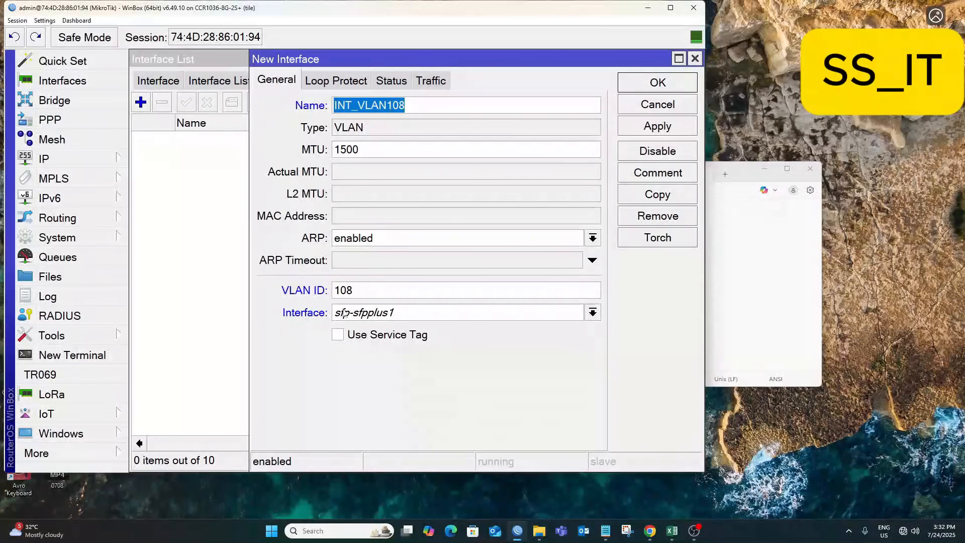
{"action": "double_click", "coordinate": [358, 285]}
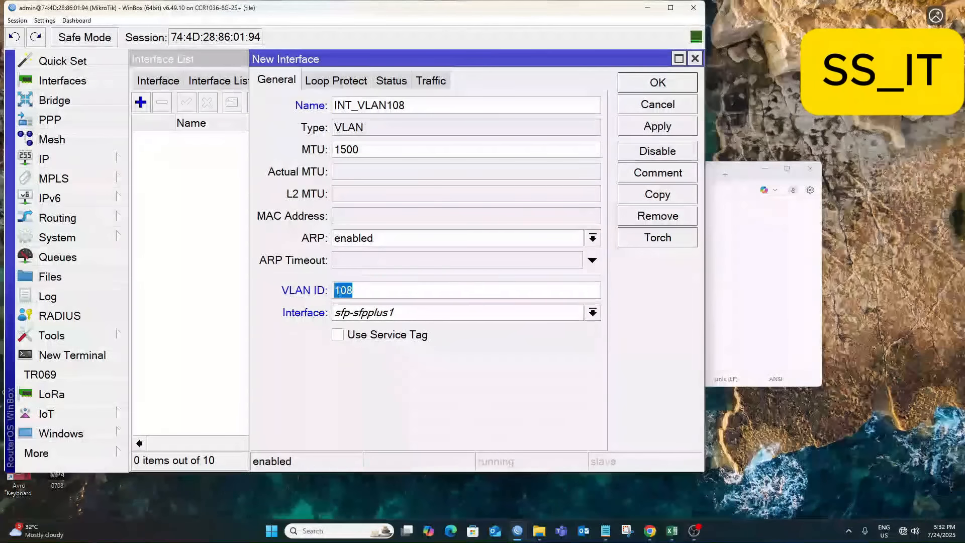
{"action": "right_click", "coordinate": [340, 290]}
{"action": "left_click", "coordinate": [413, 296]}
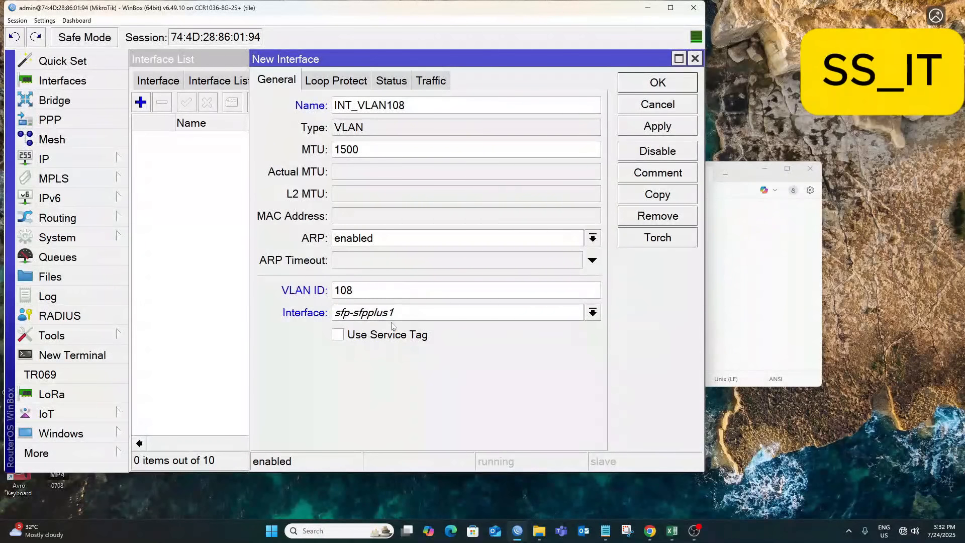
{"action": "left_click", "coordinate": [666, 128]}
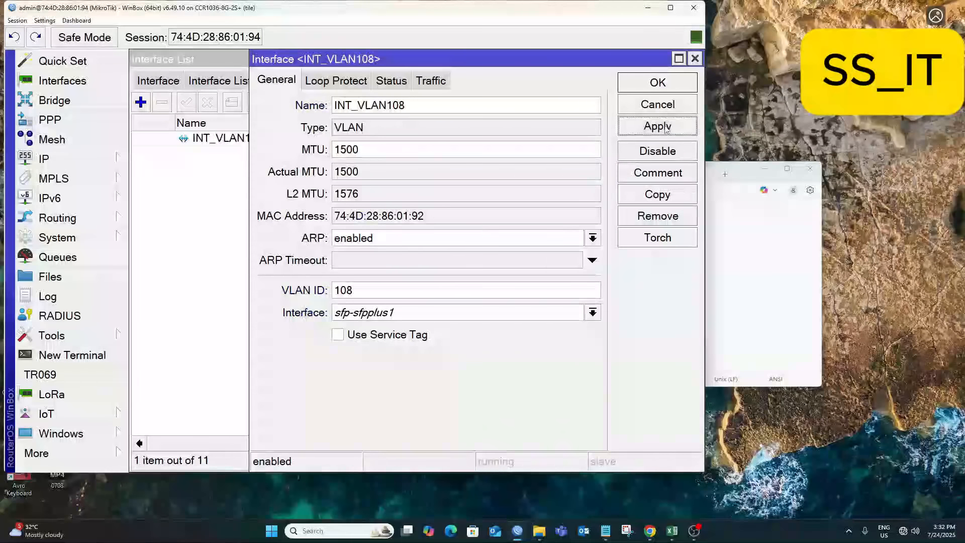
Copy the VLAN, naming the copy GGC_VLAN109 with VLAN ID 109.
{"action": "left_click", "coordinate": [665, 200]}
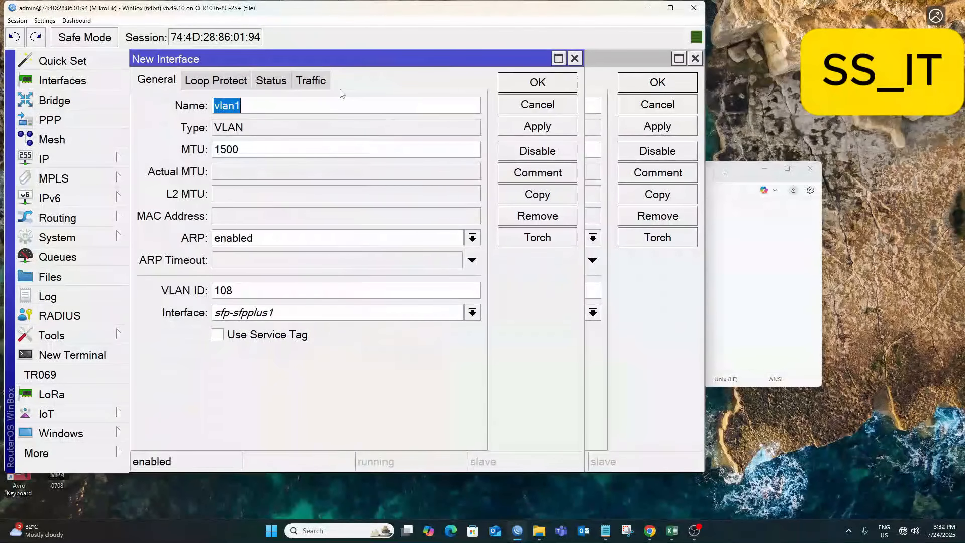
{"action": "left_click_drag", "start_coordinate": [314, 62], "coordinate": [356, 62]}
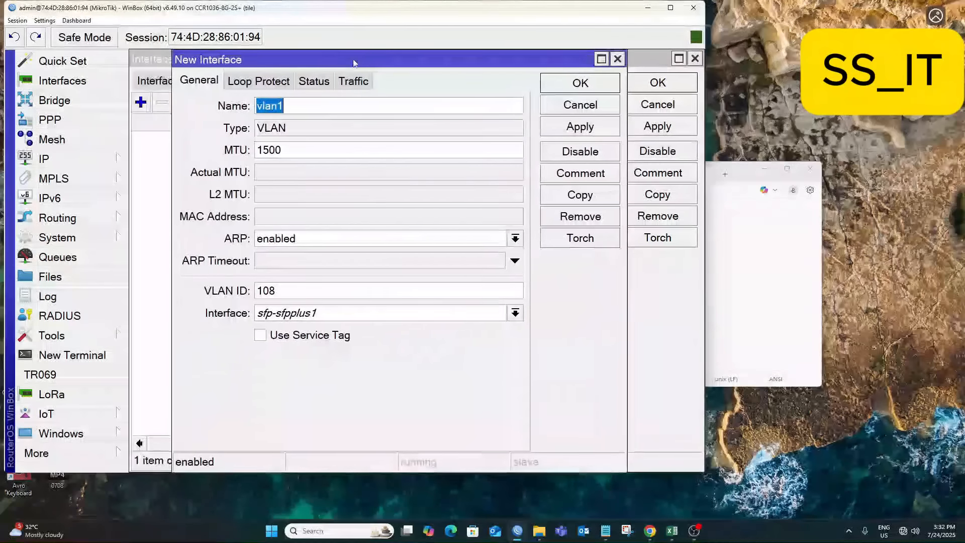
{"action": "type", "text": "GGC"}
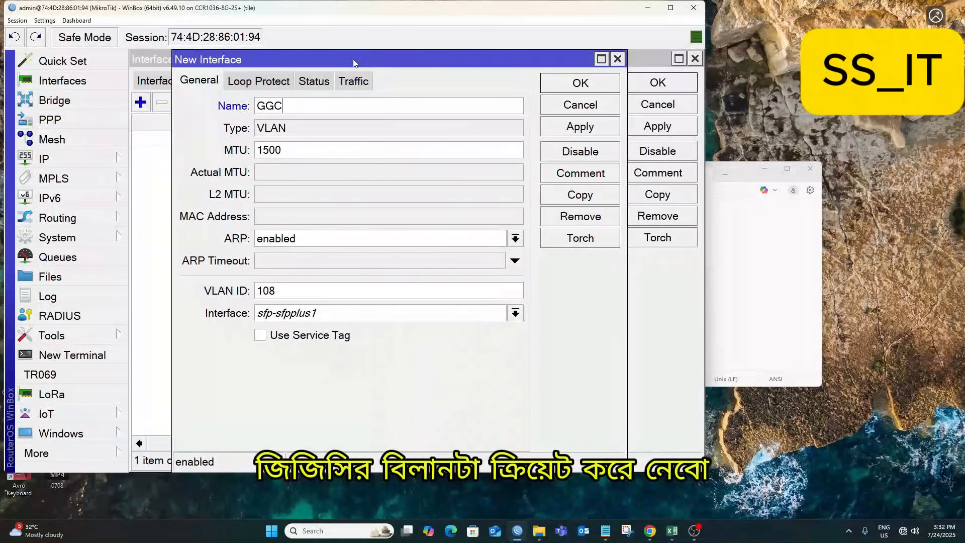
{"action": "type", "text": "_VLAN109"}
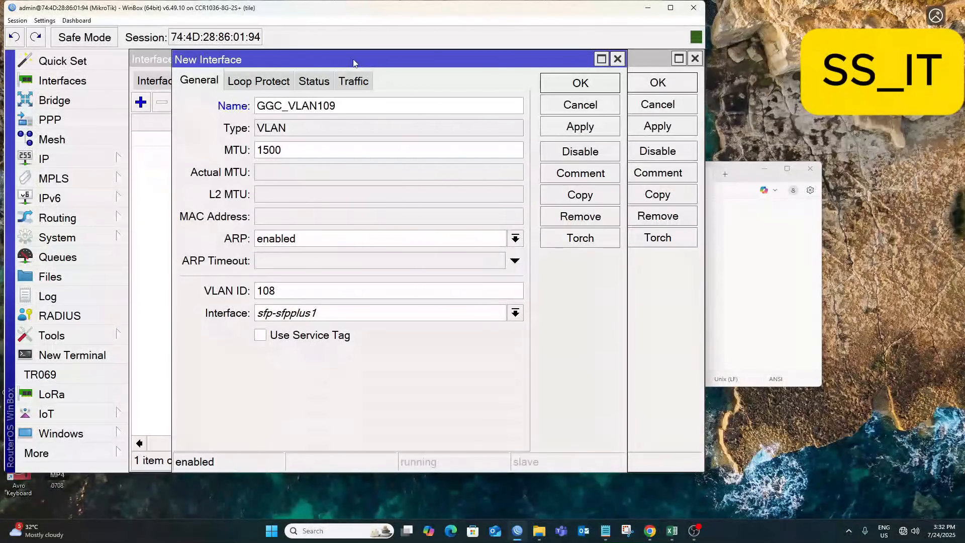
{"action": "left_click", "coordinate": [284, 292]}
{"action": "type", "text": "108"}
{"action": "key", "text": "BackSpace"}
{"action": "type", "text": "9"}
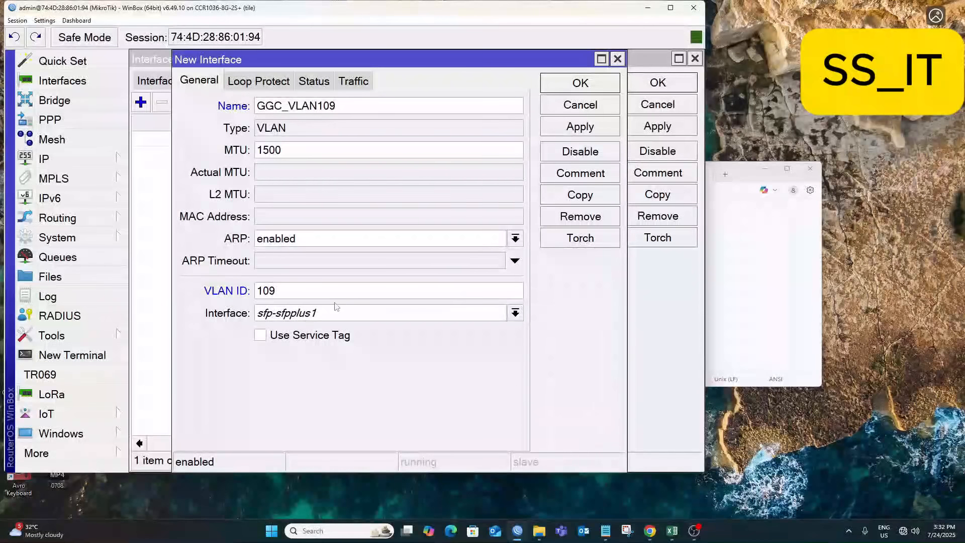
Keep sfp-sfpplus1 as parent, apply GGC_VLAN109, and copy it for the next VLAN.
{"action": "left_click", "coordinate": [282, 317]}
{"action": "left_click", "coordinate": [287, 315]}
{"action": "left_click", "coordinate": [287, 315]}
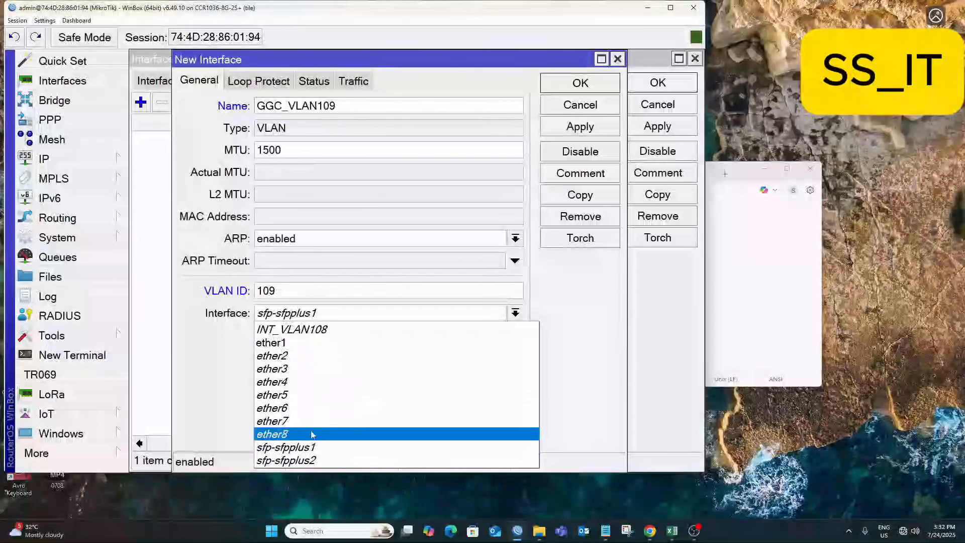
{"action": "left_click", "coordinate": [305, 447]}
{"action": "left_click", "coordinate": [299, 314]}
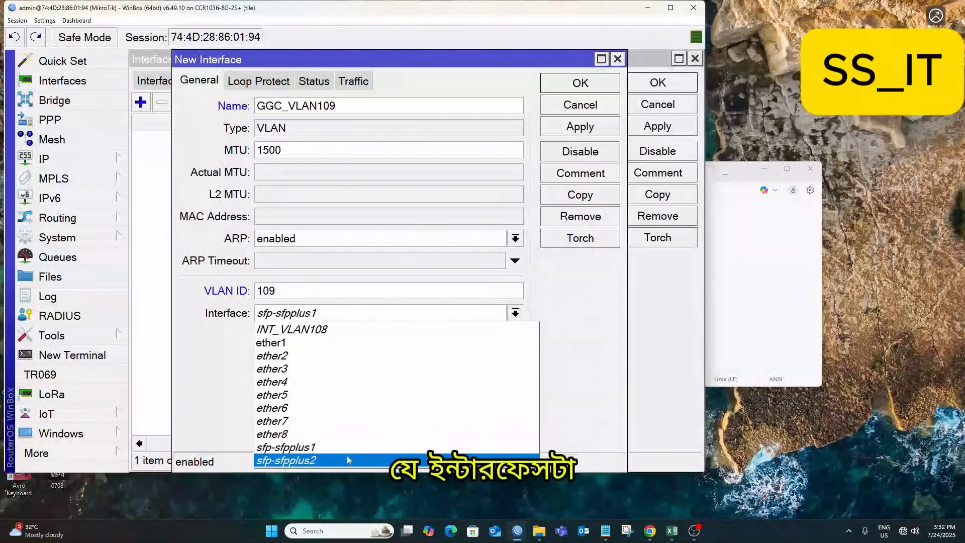
{"action": "left_click", "coordinate": [328, 448]}
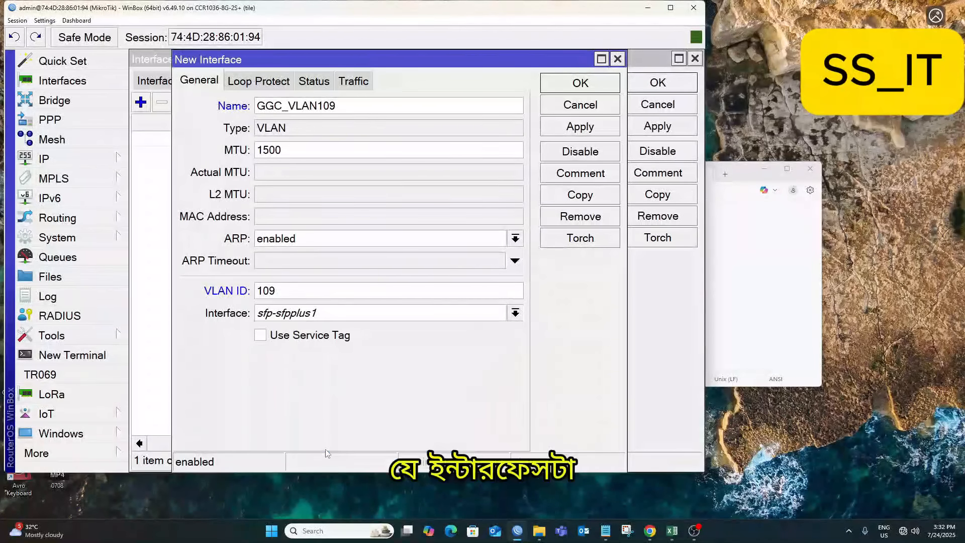
{"action": "left_click", "coordinate": [579, 130]}
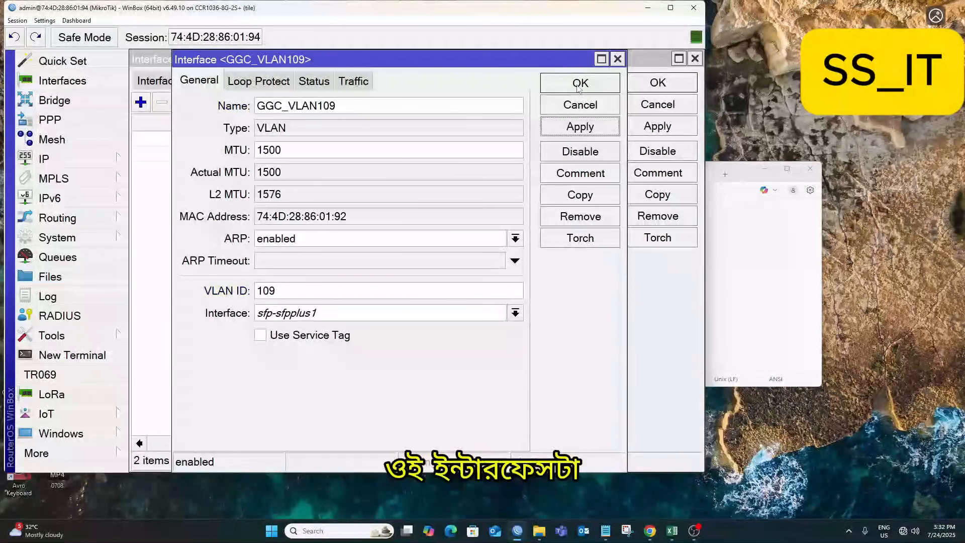
{"action": "left_click", "coordinate": [592, 193]}
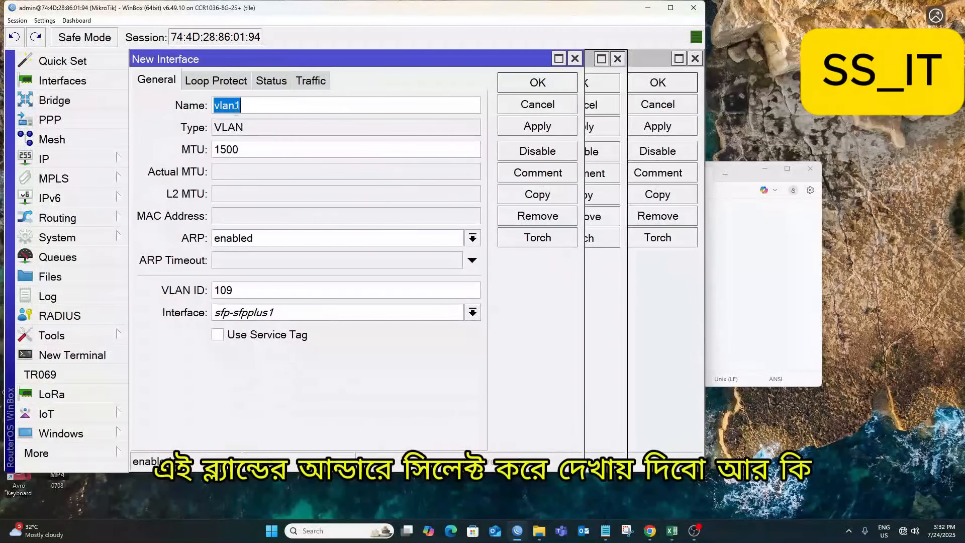
Name the VLAN FNA_VLAN110 with VLAN ID 110 and apply it.
{"action": "type", "text": "F"}
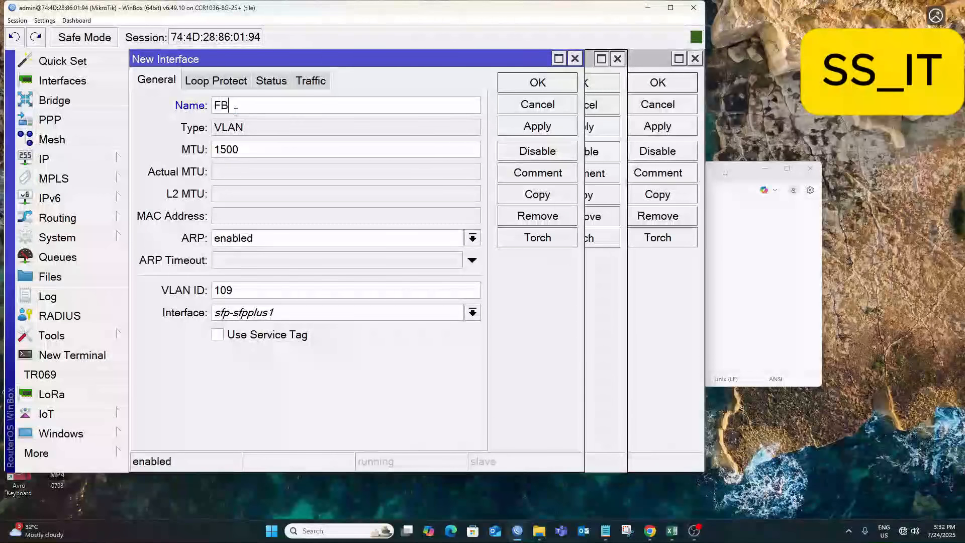
{"action": "type", "text": "NA"}
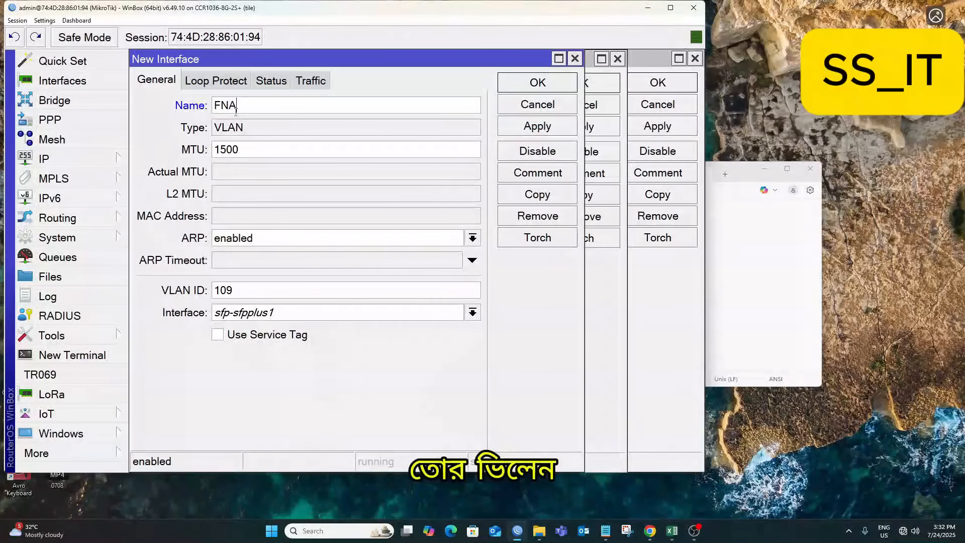
{"action": "type", "text": "_VLAN1"}
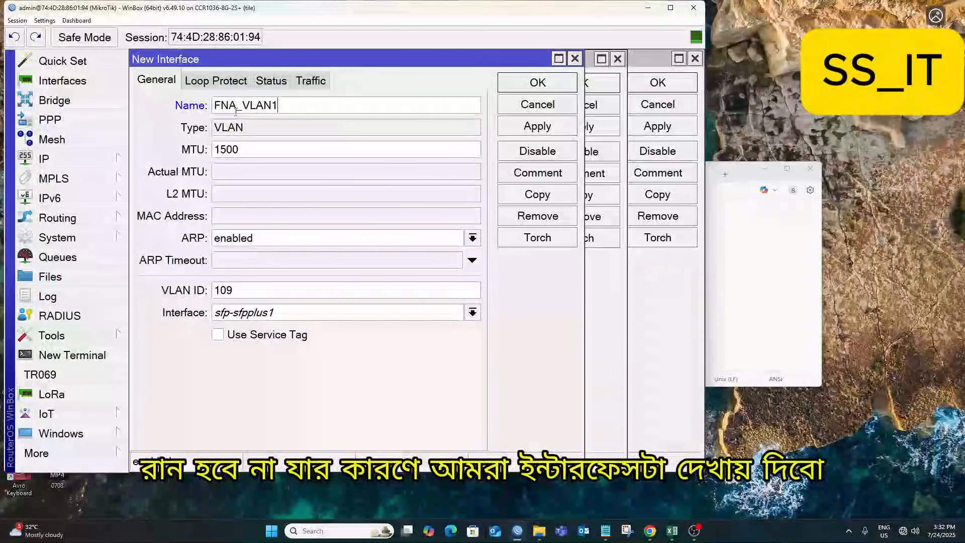
{"action": "type", "text": "10"}
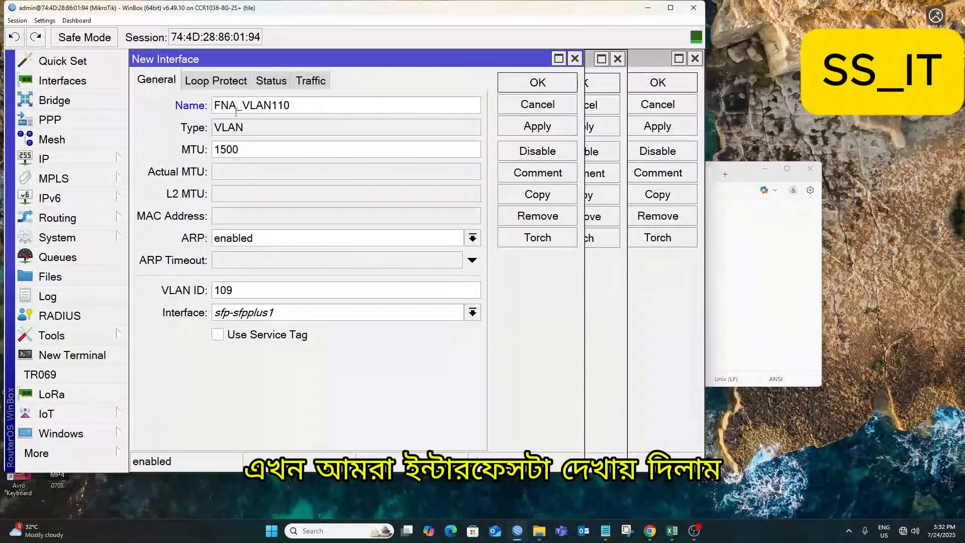
{"action": "left_click", "coordinate": [245, 289]}
{"action": "key", "text": "BackSpace"}
{"action": "key", "text": "BackSpace"}
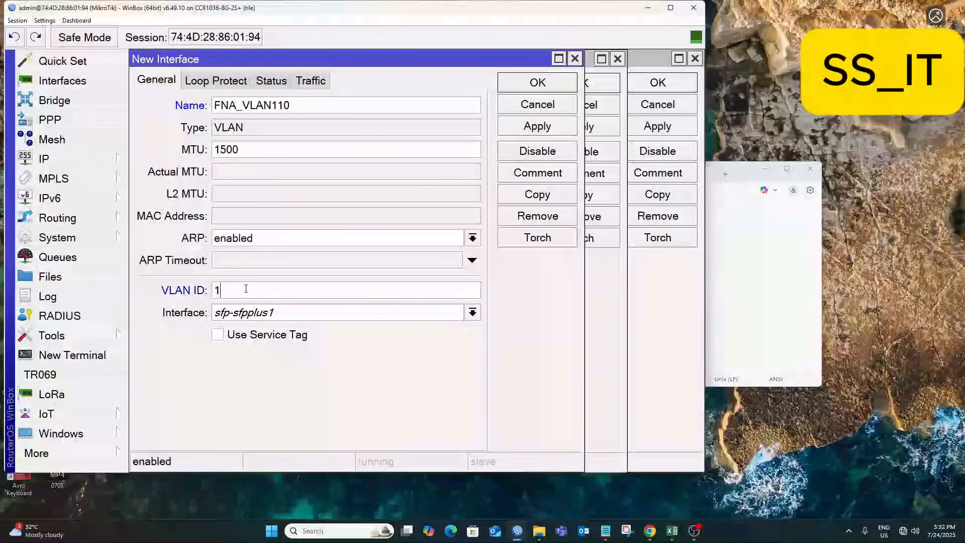
{"action": "left_click", "coordinate": [557, 125]}
Copy it as BDiX_VLAN111 with VLAN ID 111, apply, and close all VLAN dialogs.
{"action": "left_click", "coordinate": [555, 195]}
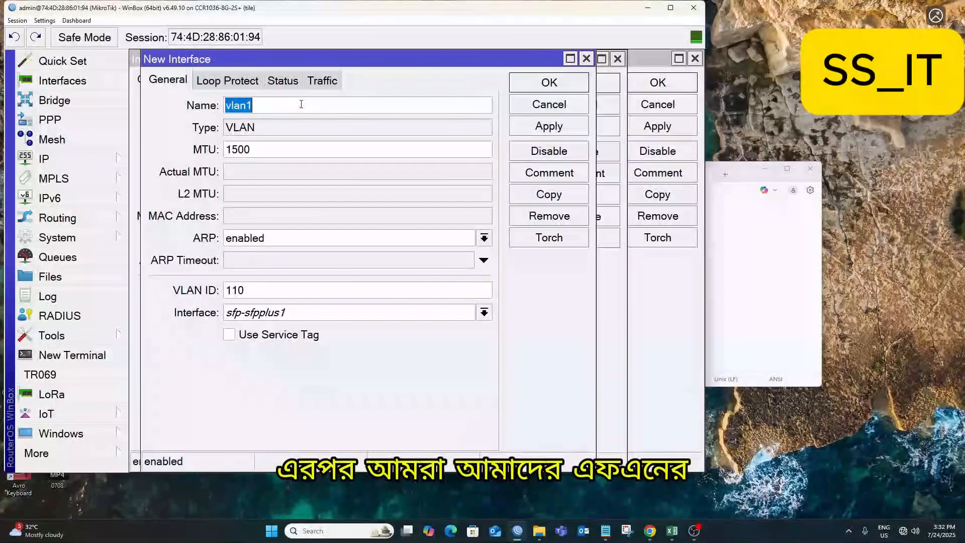
{"action": "type", "text": "BD"}
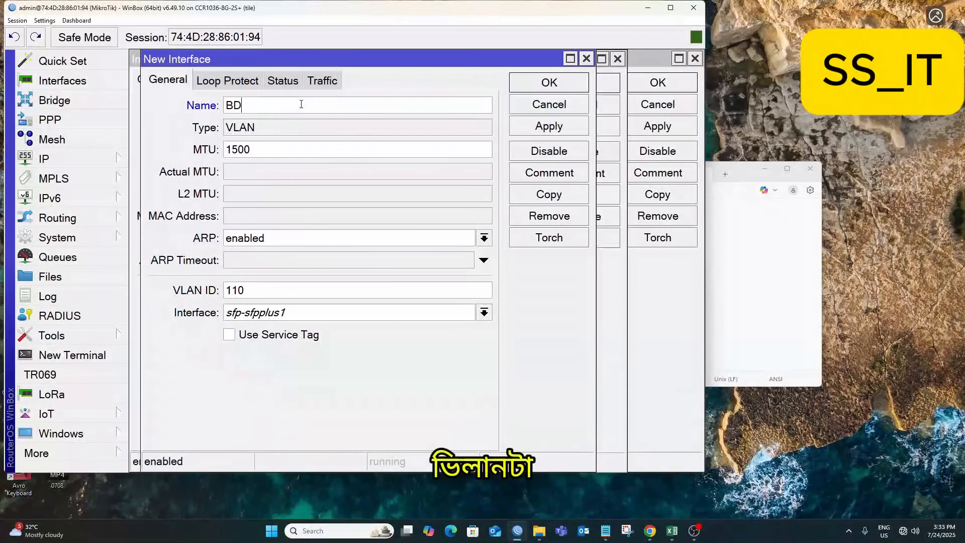
{"action": "type", "text": "iX_VLAN"}
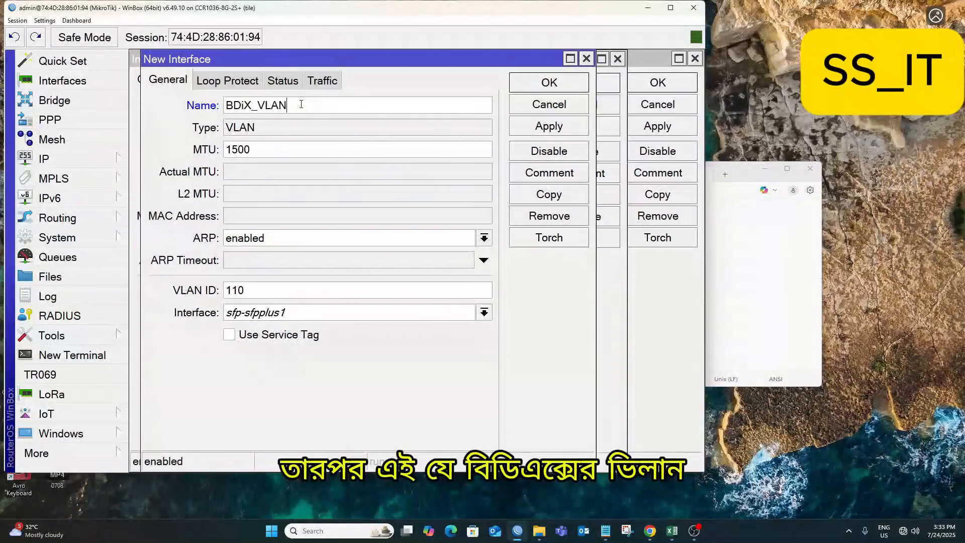
{"action": "type", "text": "111"}
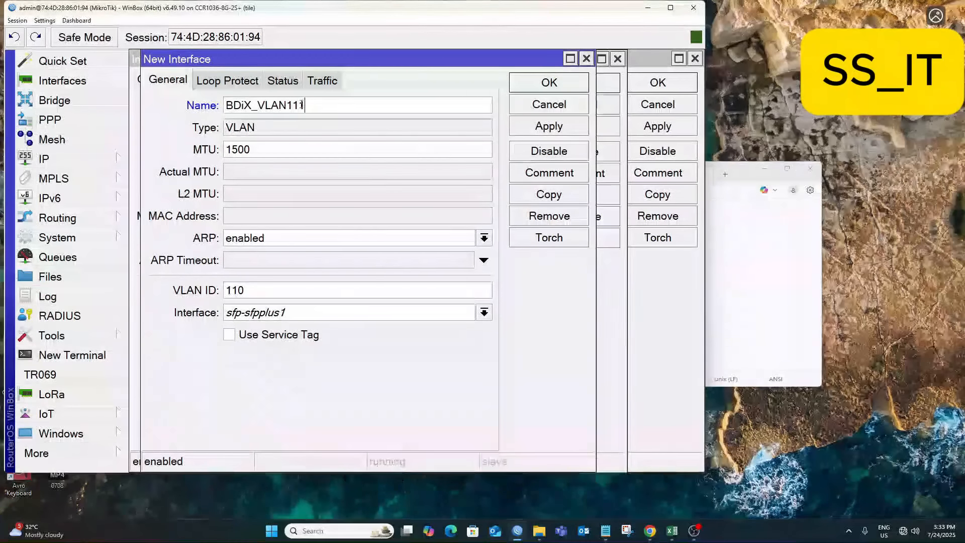
{"action": "left_click", "coordinate": [247, 294]}
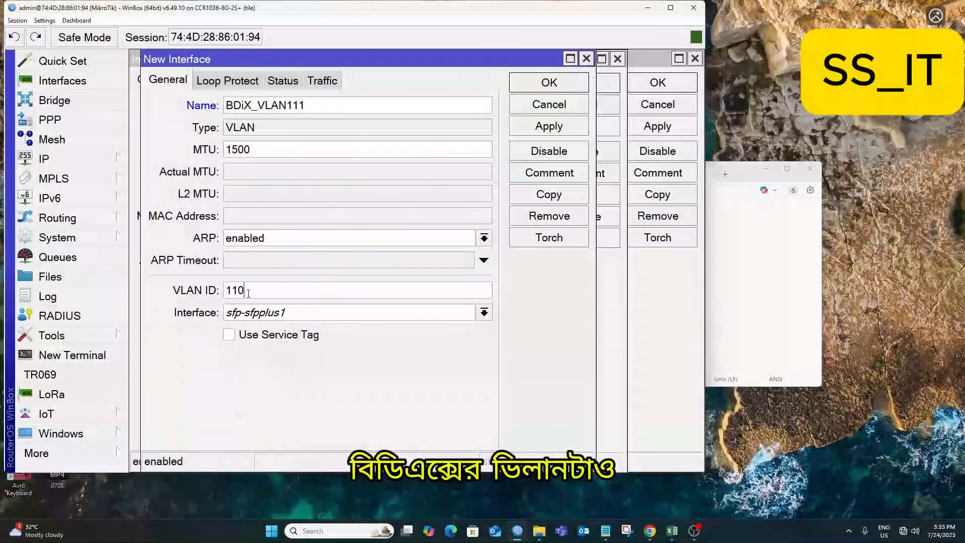
{"action": "key", "text": "BackSpace"}
{"action": "type", "text": "1"}
{"action": "left_click", "coordinate": [556, 127]}
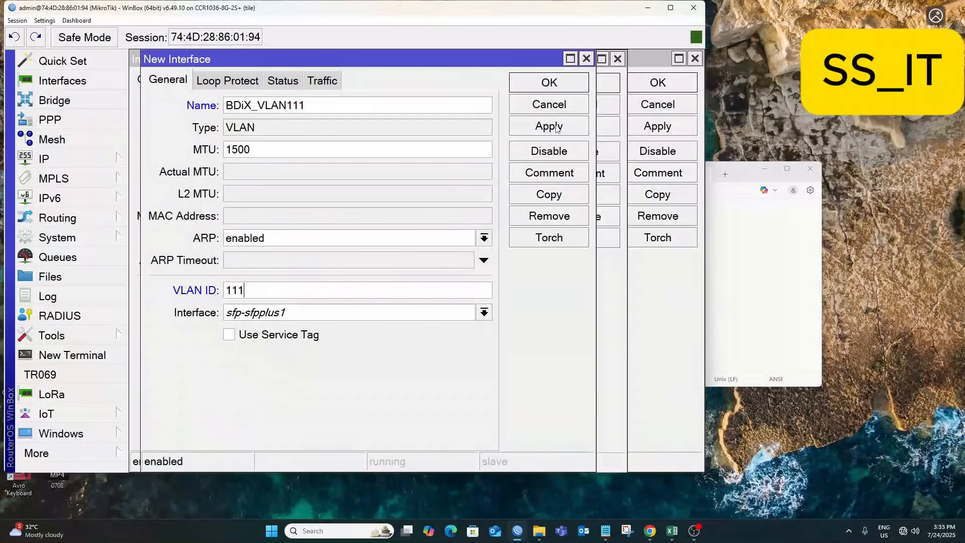
{"action": "left_click", "coordinate": [557, 127]}
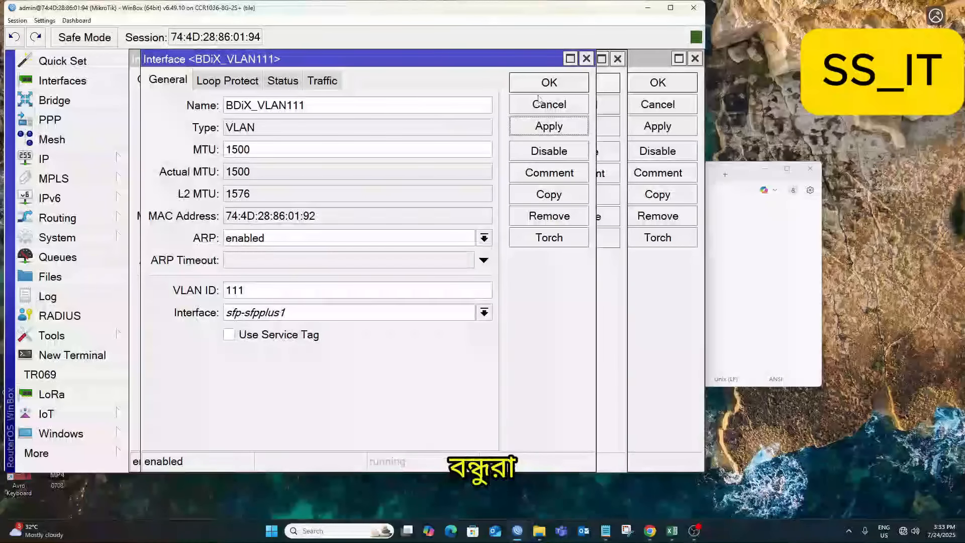
{"action": "left_click", "coordinate": [551, 85]}
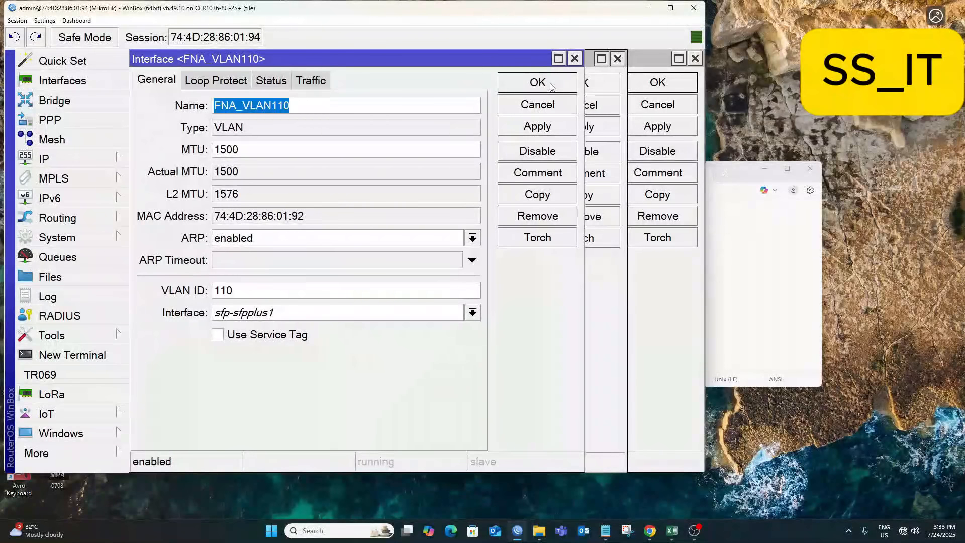
{"action": "left_click", "coordinate": [551, 85]}
{"action": "left_click", "coordinate": [576, 84]}
{"action": "left_click", "coordinate": [657, 82]}
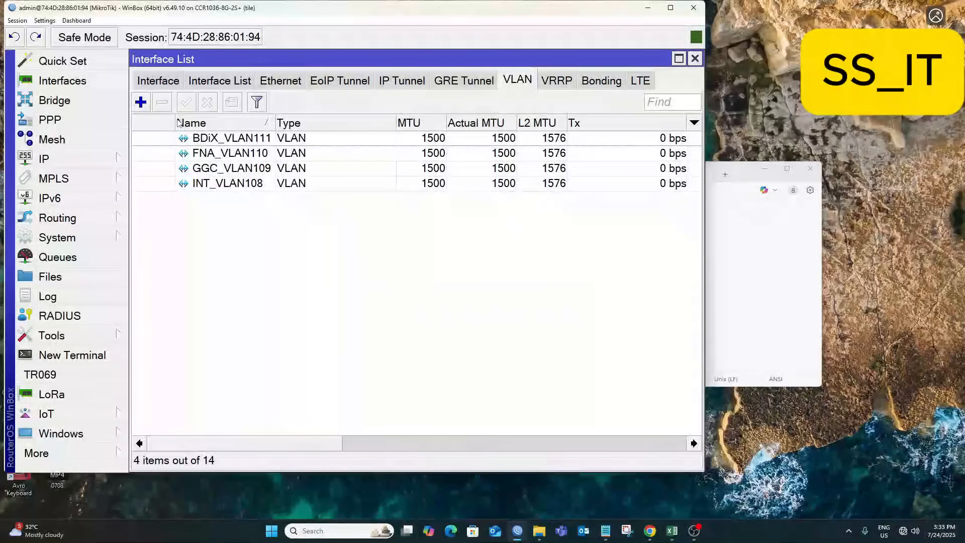
{"action": "left_click_drag", "start_coordinate": [175, 123], "coordinate": [145, 125]}
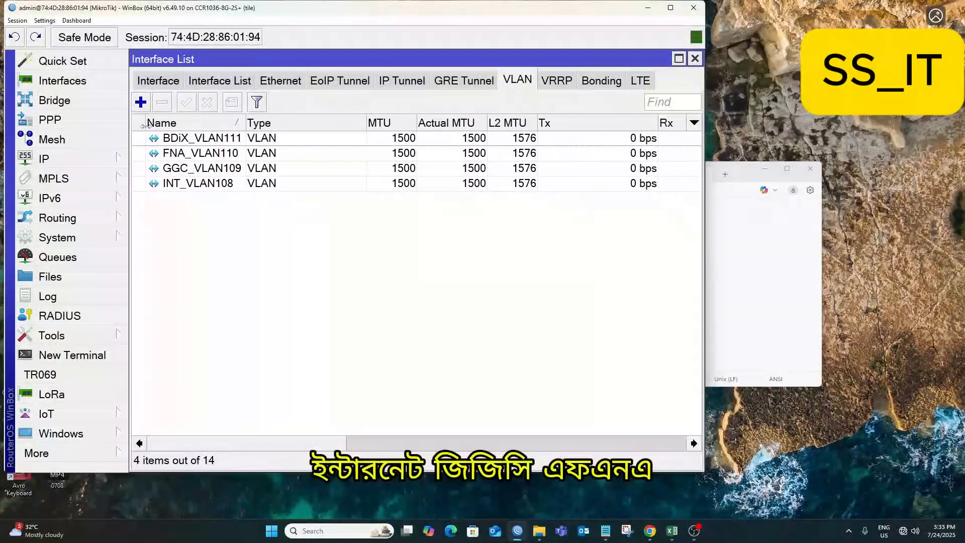
{"action": "left_click", "coordinate": [189, 143]}
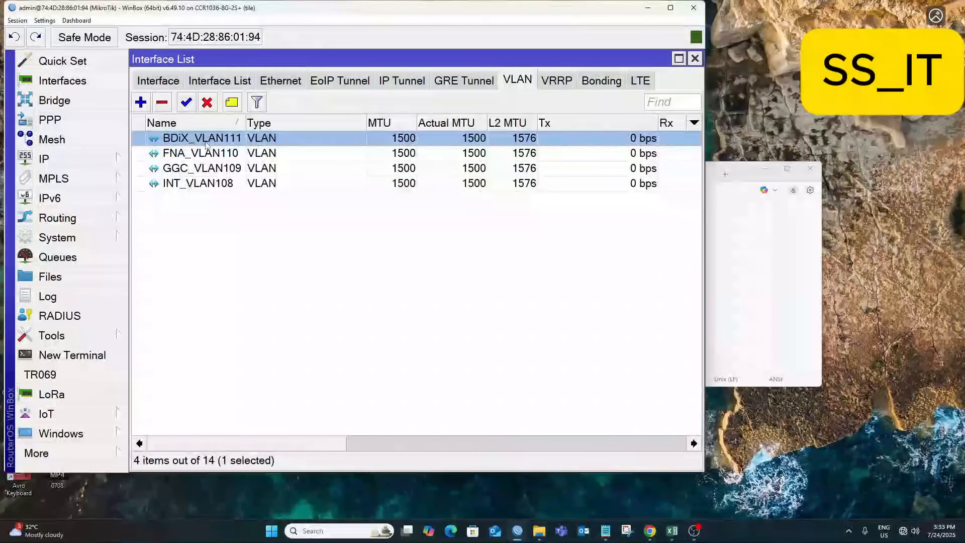
{"action": "left_click", "coordinate": [209, 155]}
{"action": "left_click", "coordinate": [241, 169]}
{"action": "left_click", "coordinate": [227, 184]}
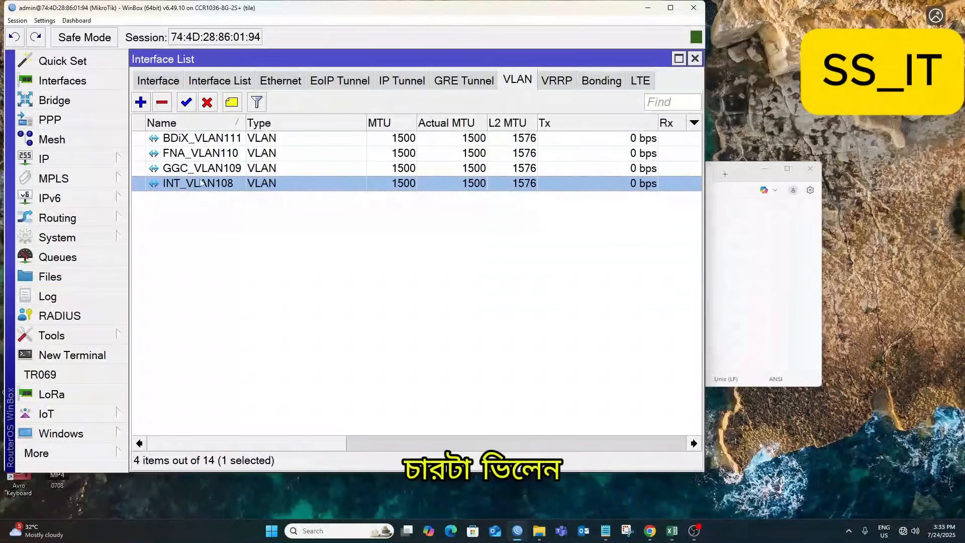
{"action": "left_click", "coordinate": [193, 170]}
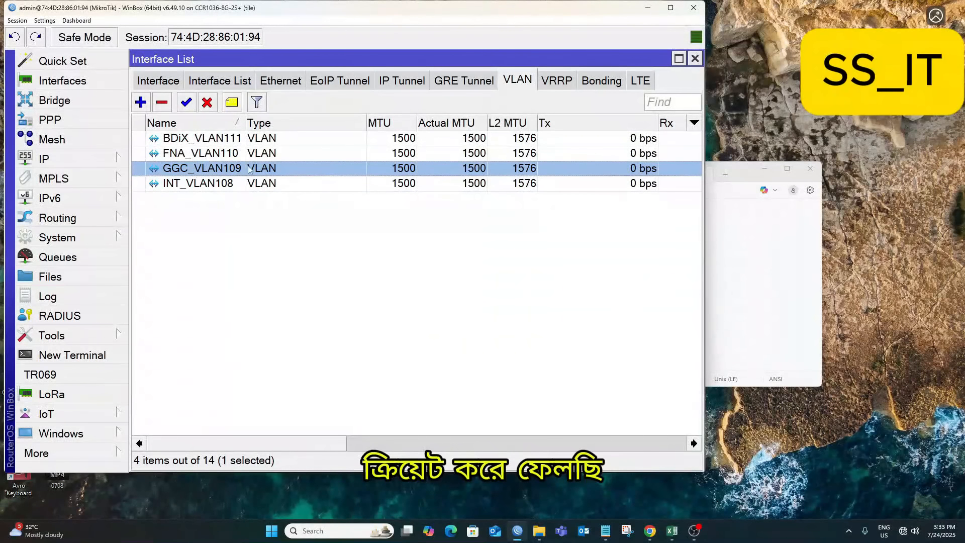
{"action": "left_click", "coordinate": [193, 156]}
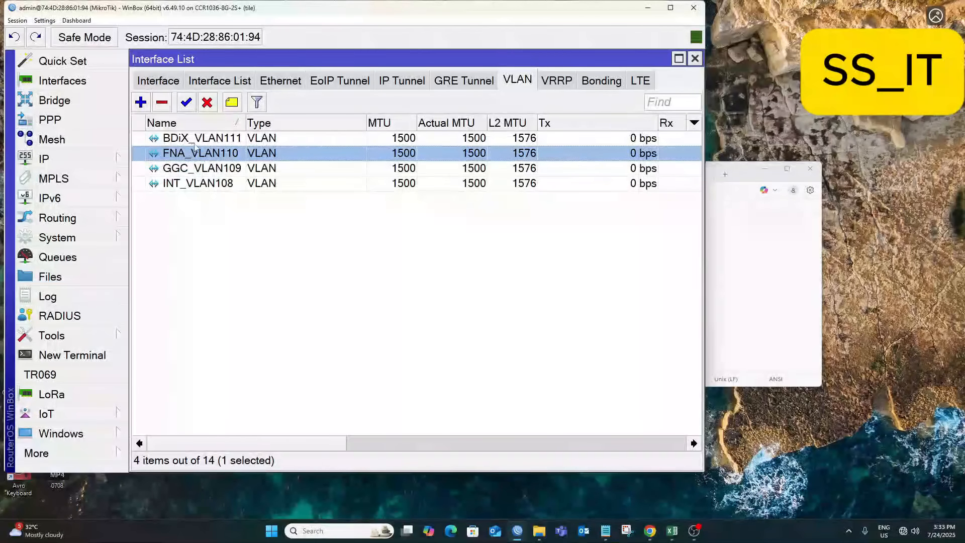
{"action": "left_click", "coordinate": [196, 141]}
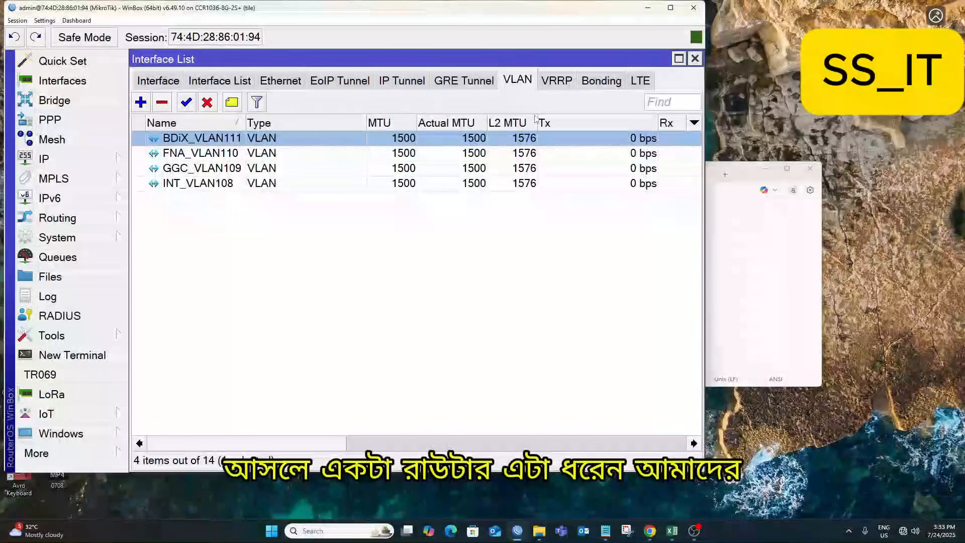
{"action": "left_click_drag", "start_coordinate": [537, 123], "coordinate": [555, 122]}
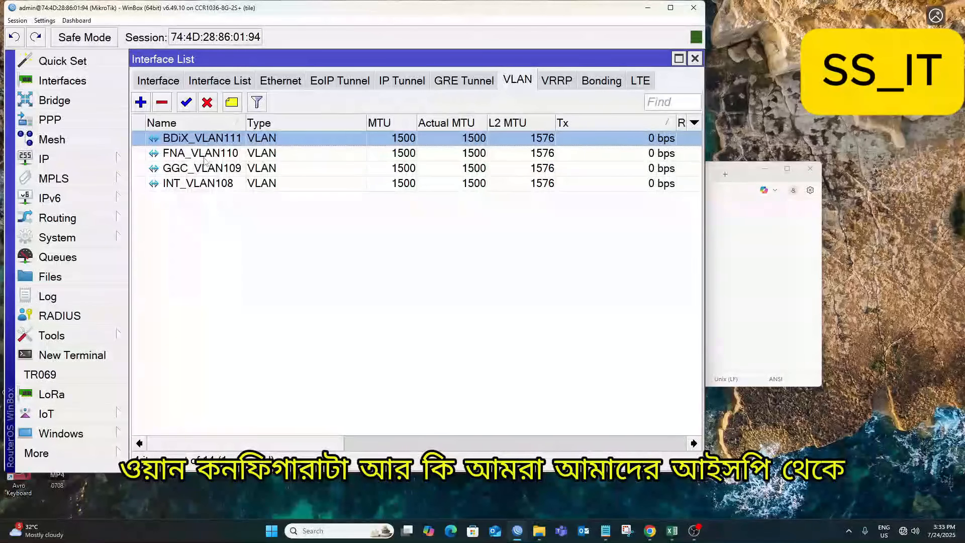
{"action": "left_click", "coordinate": [187, 184]}
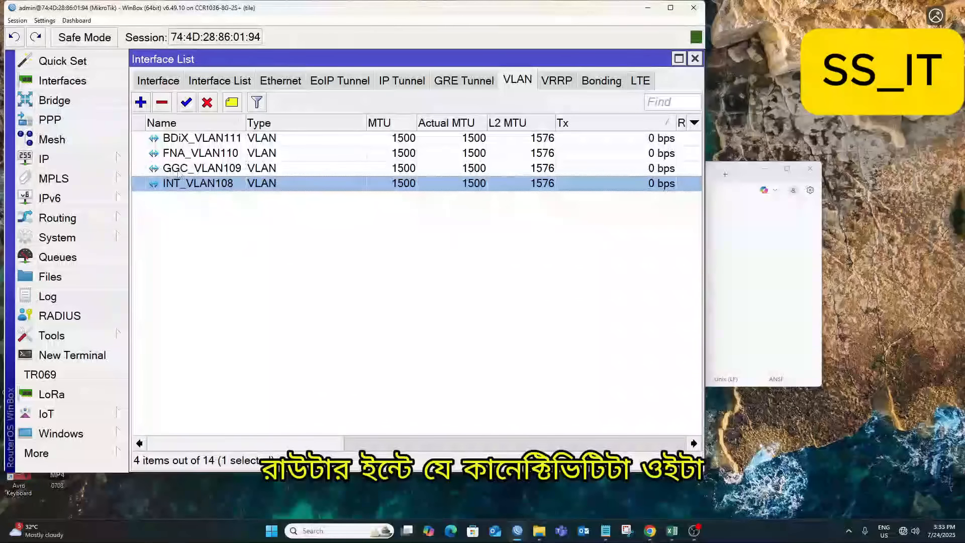
{"action": "left_click", "coordinate": [187, 171]}
{"action": "left_click", "coordinate": [181, 142]}
{"action": "left_click", "coordinate": [182, 153]}
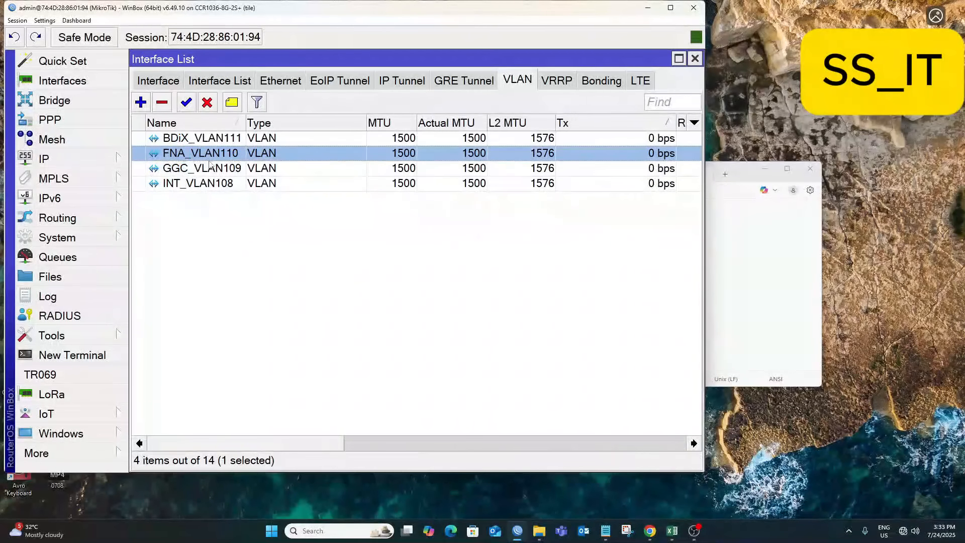
{"action": "left_click", "coordinate": [206, 168]}
{"action": "left_click", "coordinate": [198, 184]}
{"action": "left_click", "coordinate": [196, 169]}
{"action": "left_click", "coordinate": [195, 154]}
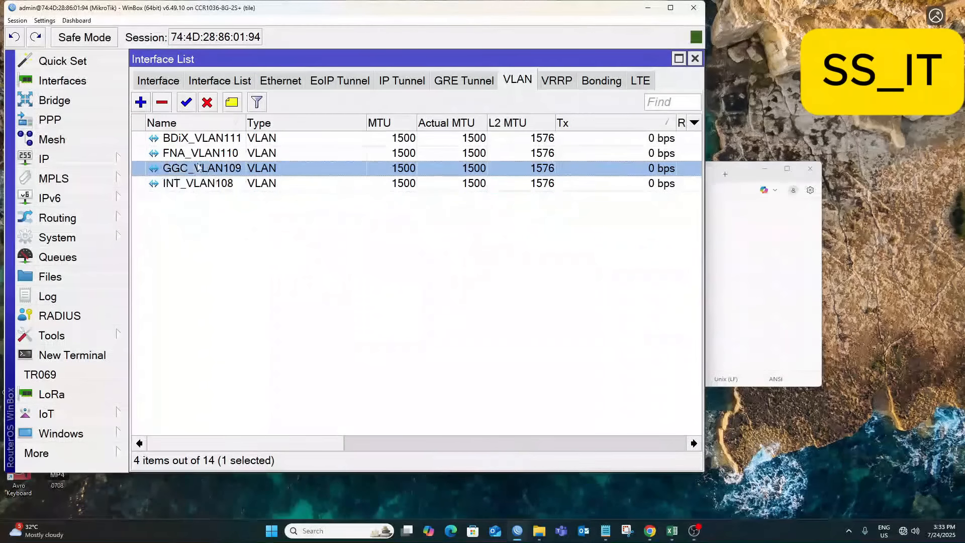
{"action": "left_click", "coordinate": [194, 141]}
{"action": "left_click", "coordinate": [196, 154]}
{"action": "left_click", "coordinate": [220, 184]}
{"action": "left_click", "coordinate": [214, 169]}
{"action": "left_click", "coordinate": [206, 156]}
{"action": "left_click", "coordinate": [215, 144]}
{"action": "left_click", "coordinate": [209, 171]}
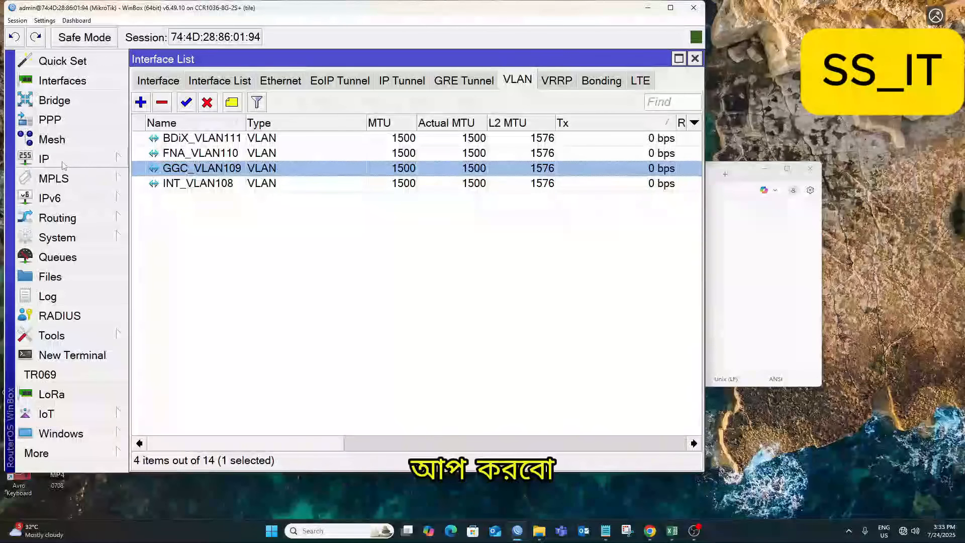
{"action": "left_click", "coordinate": [43, 159]}
Open the IP address list and copy the INT subnet 10.104.1.140/30 from the notes.
{"action": "left_click", "coordinate": [164, 57]}
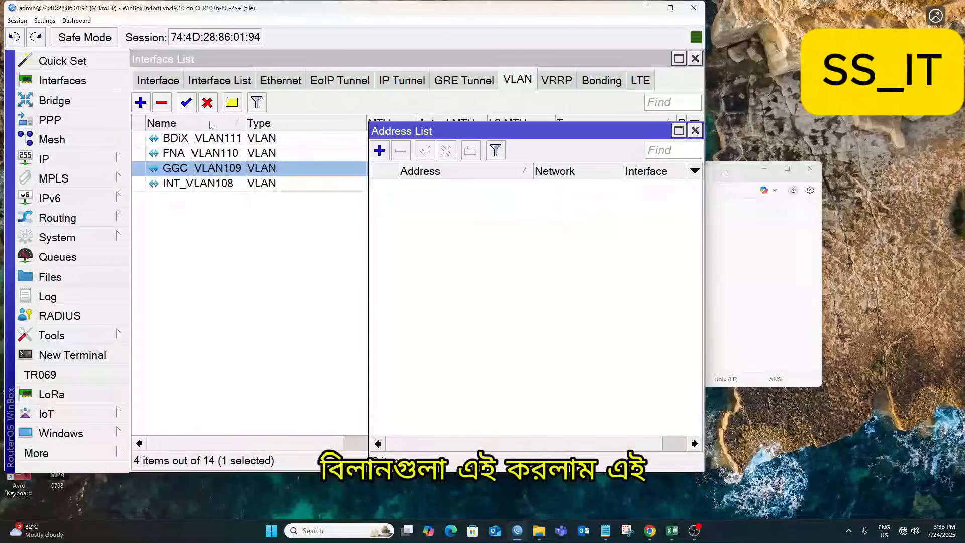
{"action": "left_click_drag", "start_coordinate": [553, 130], "coordinate": [341, 65]}
{"action": "left_click", "coordinate": [746, 185]}
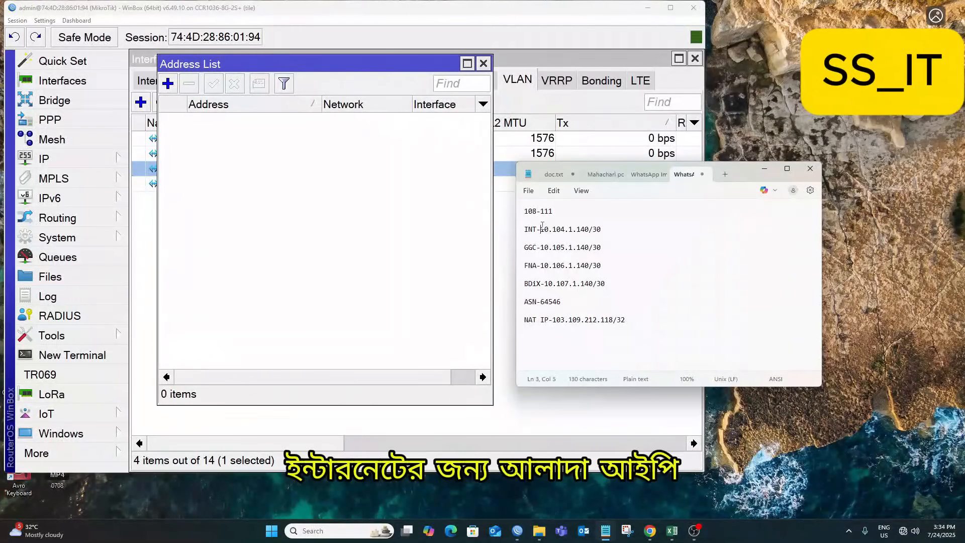
{"action": "left_click_drag", "start_coordinate": [541, 229], "coordinate": [605, 230]}
{"action": "key", "text": "ctrl+c"}
{"action": "right_click", "coordinate": [594, 229]}
{"action": "left_click", "coordinate": [623, 255]}
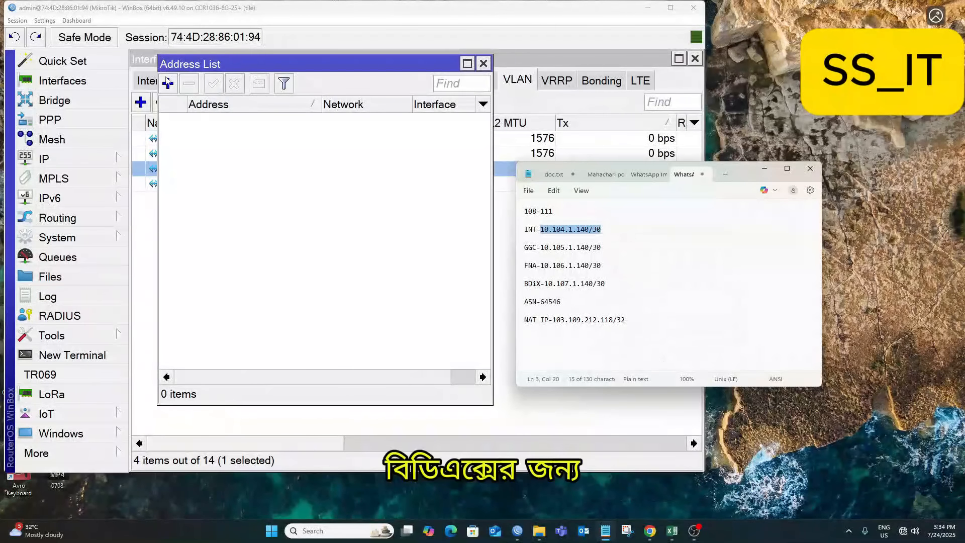
Add a new address, pasting the subnet and changing it to 10.104.1.142/30.
{"action": "left_click", "coordinate": [168, 82]}
{"action": "key", "text": "ctrl+v"}
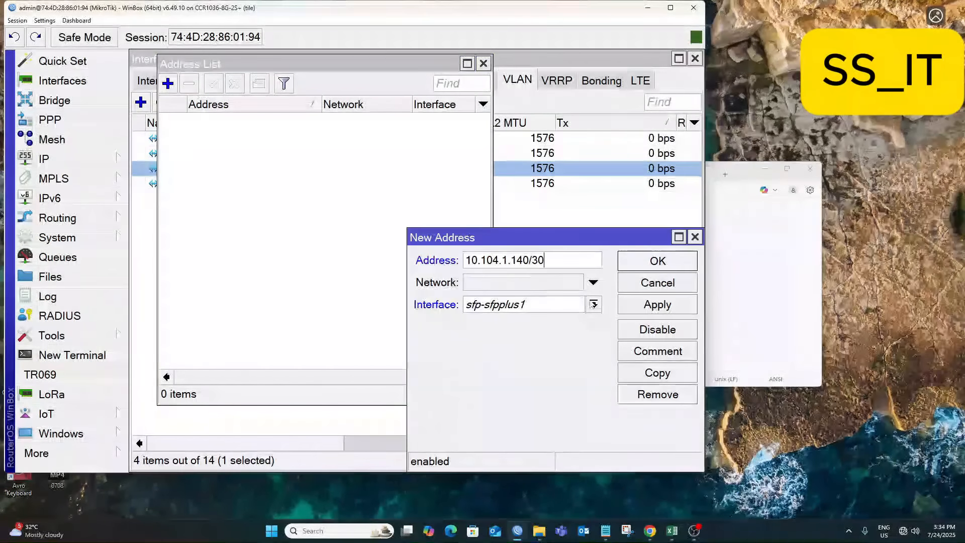
{"action": "left_click", "coordinate": [594, 304]}
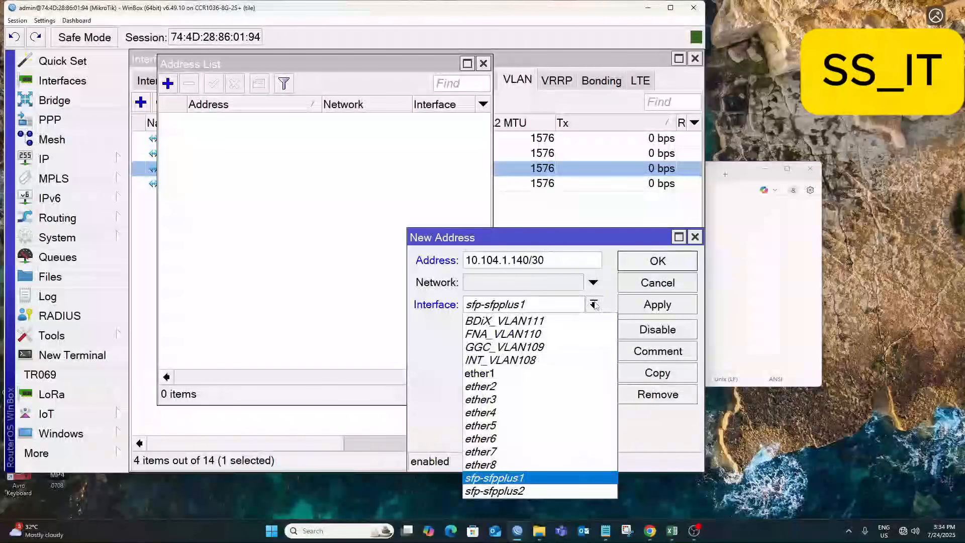
{"action": "left_click", "coordinate": [529, 261]}
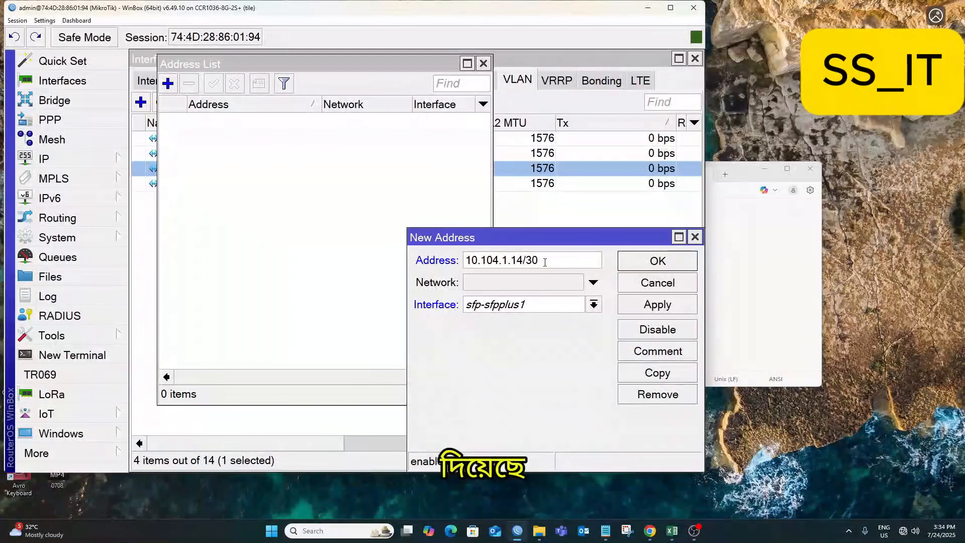
{"action": "type", "text": "2"}
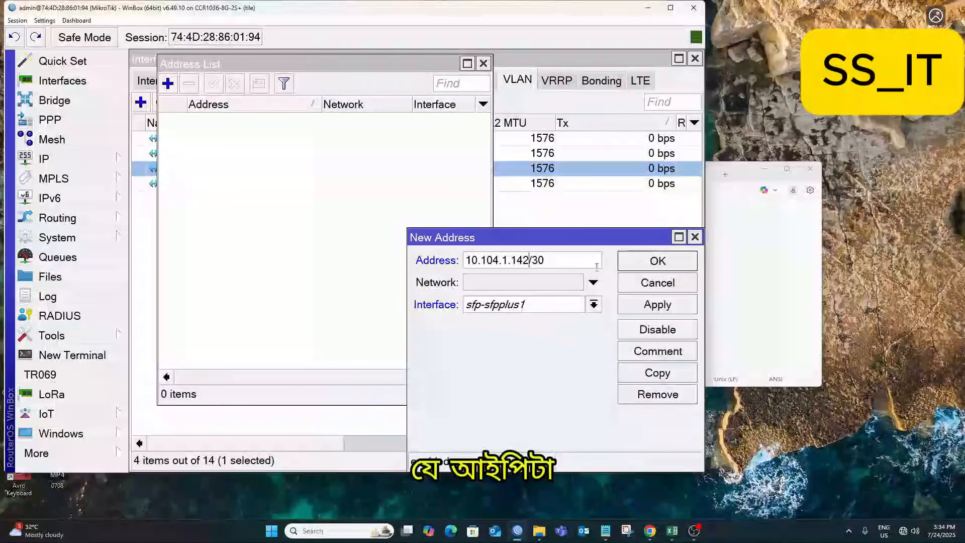
{"action": "left_click", "coordinate": [658, 305]}
Assign the address to INT_VLAN108, apply, and duplicate the entry.
{"action": "left_click", "coordinate": [593, 305]}
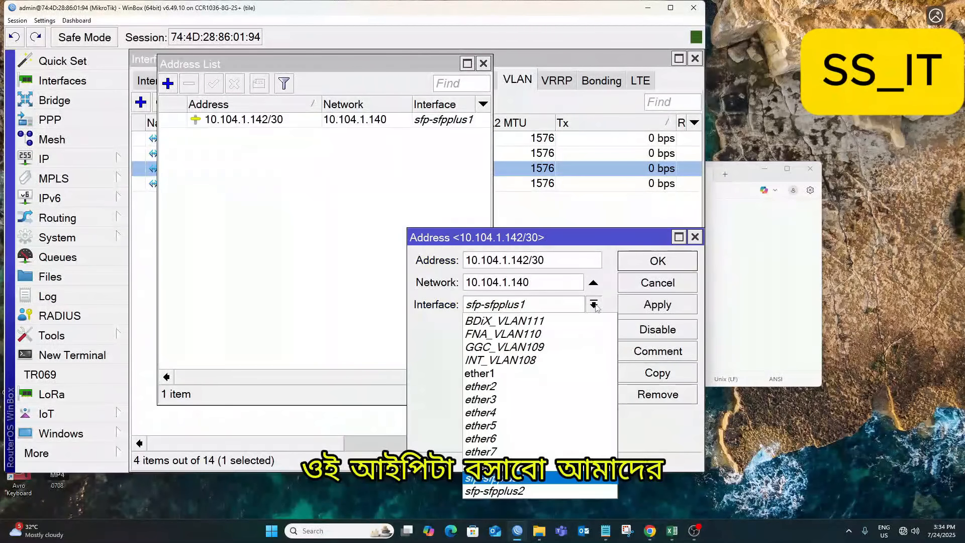
{"action": "left_click", "coordinate": [502, 360]}
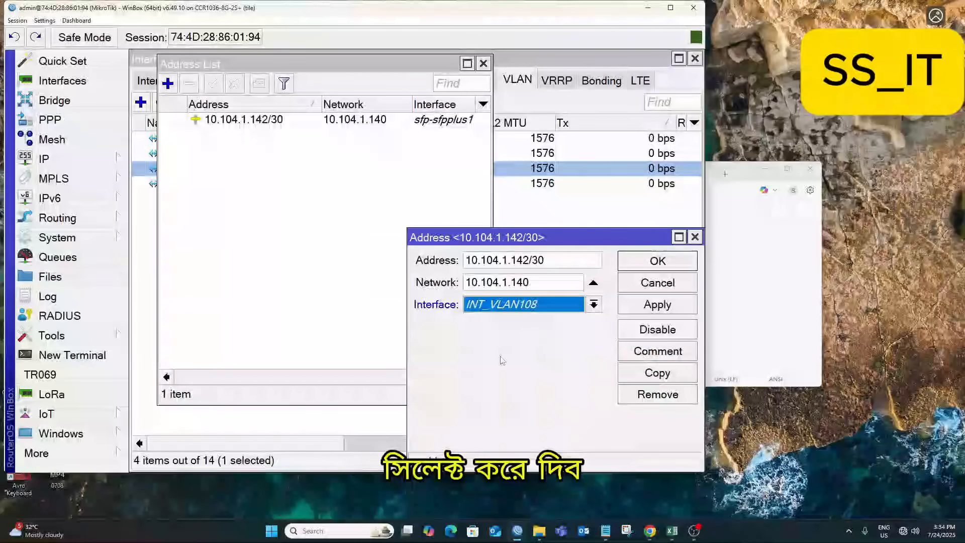
{"action": "left_click", "coordinate": [662, 311]}
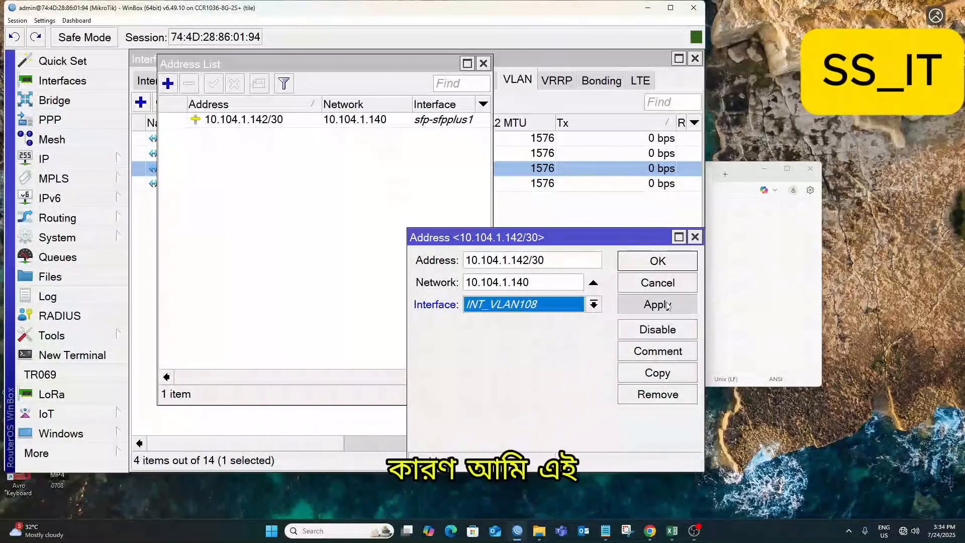
{"action": "double_click", "coordinate": [555, 259]}
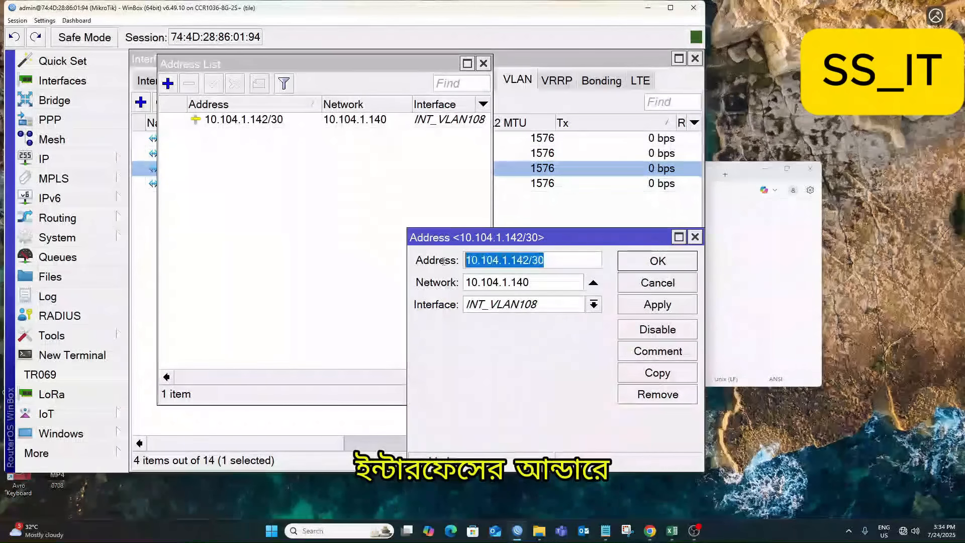
{"action": "key", "text": "Tab"}
{"action": "double_click", "coordinate": [539, 261]}
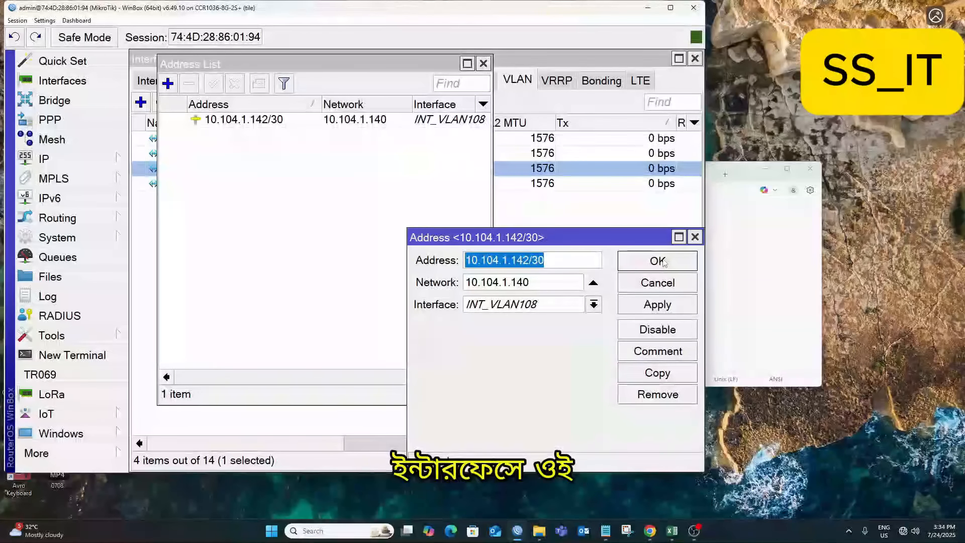
{"action": "left_click", "coordinate": [672, 369]}
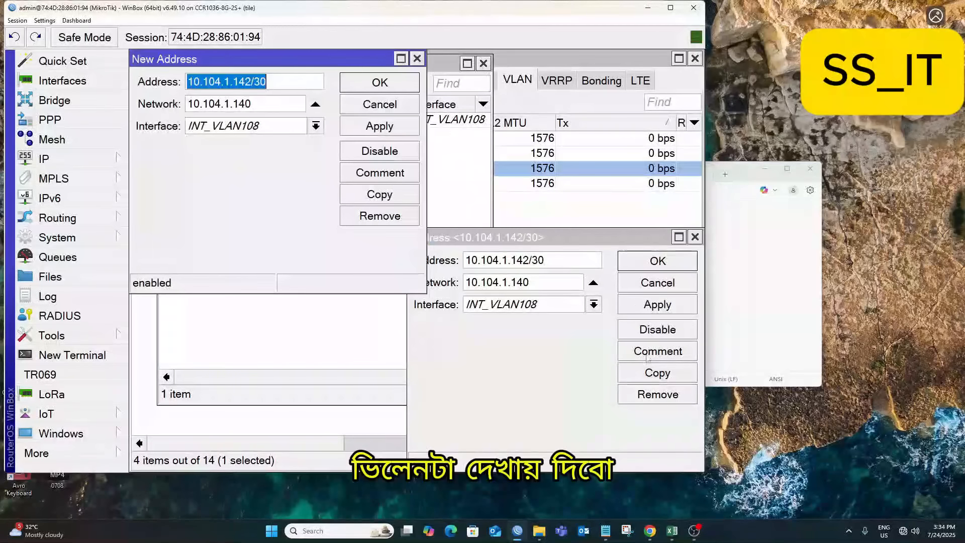
Set the copied address to 10.105.1.142/30 on interface GGC_VLAN109 and apply it.
{"action": "left_click", "coordinate": [500, 260]}
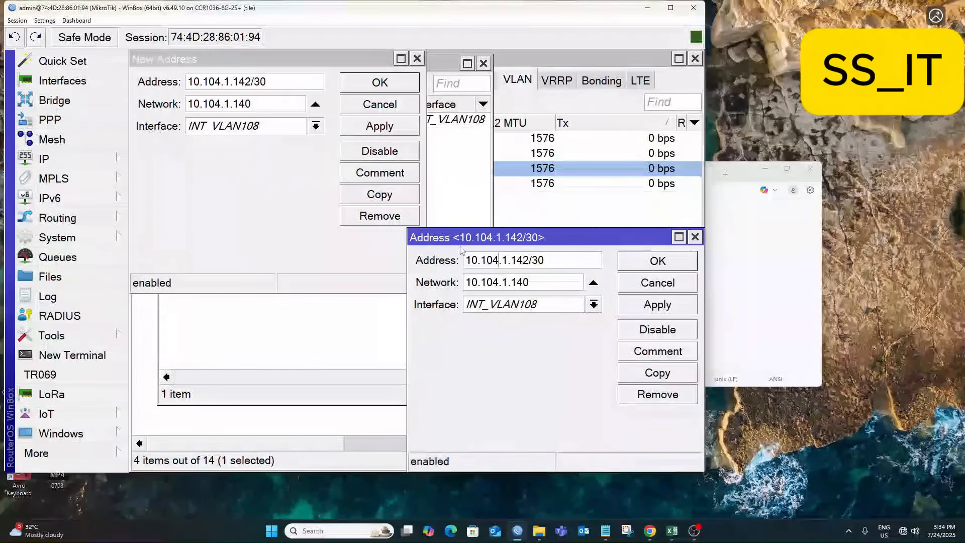
{"action": "left_click", "coordinate": [221, 82]}
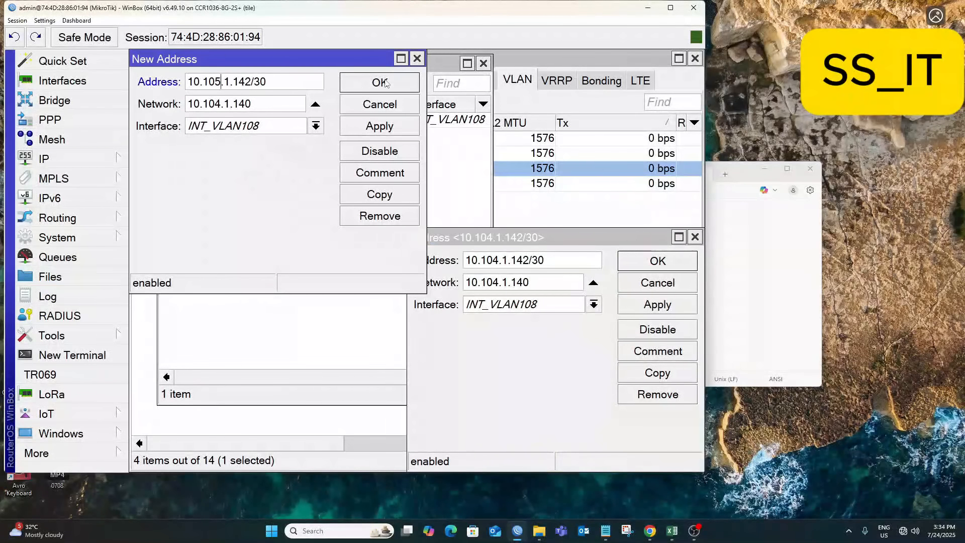
{"action": "key", "text": "alt+Tab"}
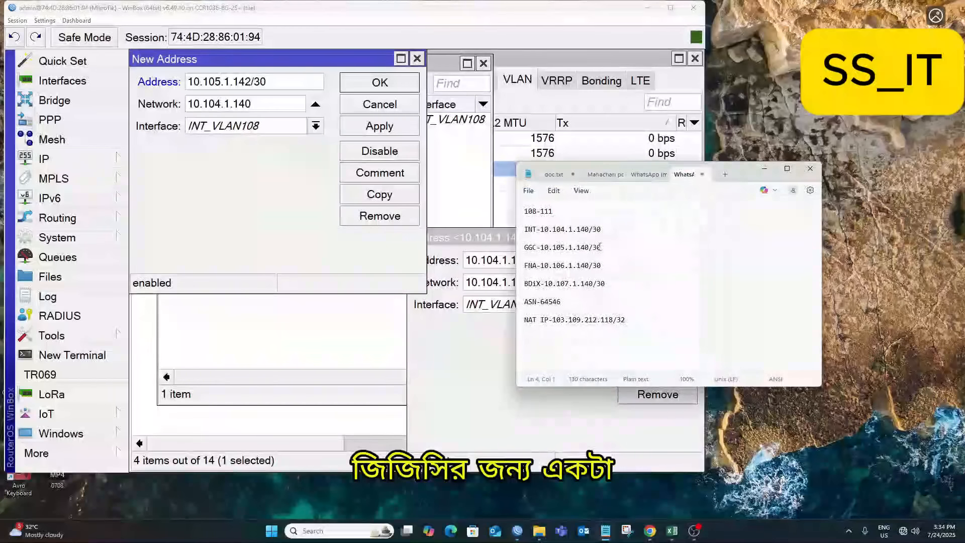
{"action": "mouse_move", "coordinate": [586, 248]}
{"action": "left_mouse_down"}
{"action": "mouse_move", "coordinate": [543, 247]}
{"action": "mouse_move", "coordinate": [602, 248]}
{"action": "left_mouse_up"}
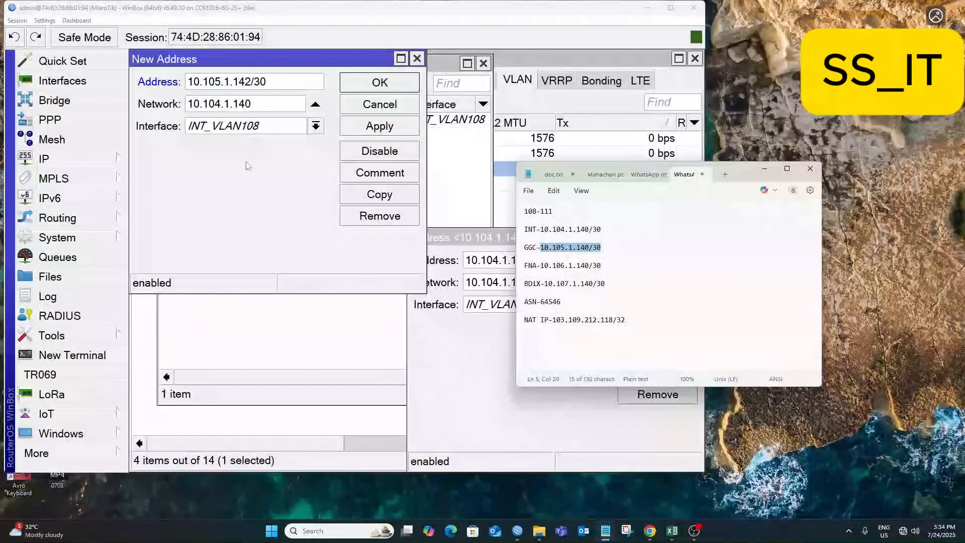
{"action": "left_click", "coordinate": [235, 81]}
{"action": "left_click", "coordinate": [380, 126]}
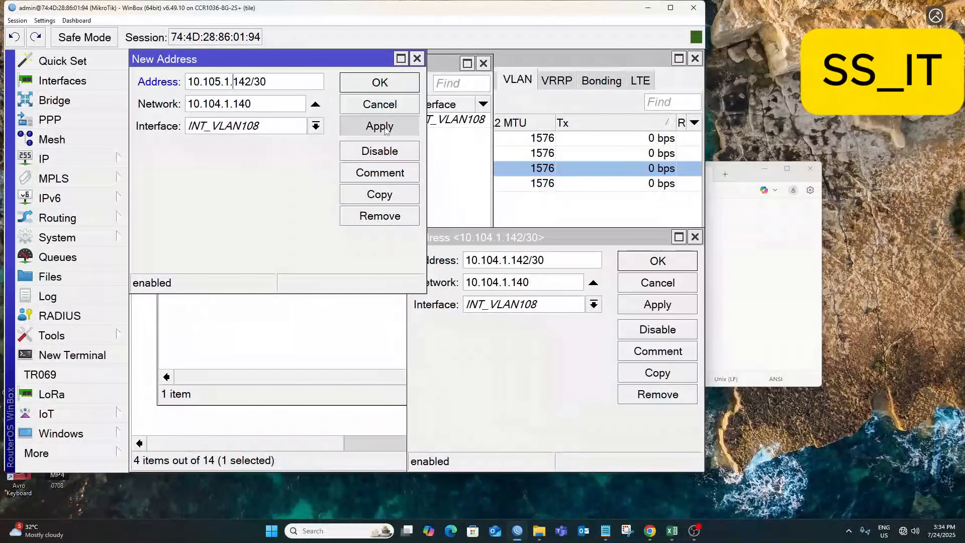
{"action": "left_click", "coordinate": [281, 130]}
{"action": "left_click", "coordinate": [226, 168]}
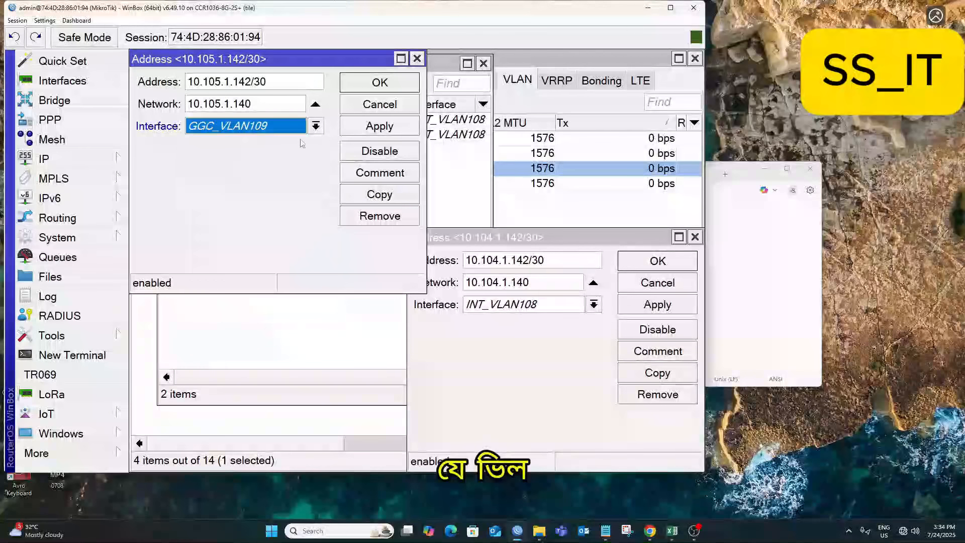
{"action": "left_click", "coordinate": [380, 126]}
Duplicate it as 10.106.1.142/30 on FNA_VLAN110 and apply.
{"action": "left_click", "coordinate": [380, 194]}
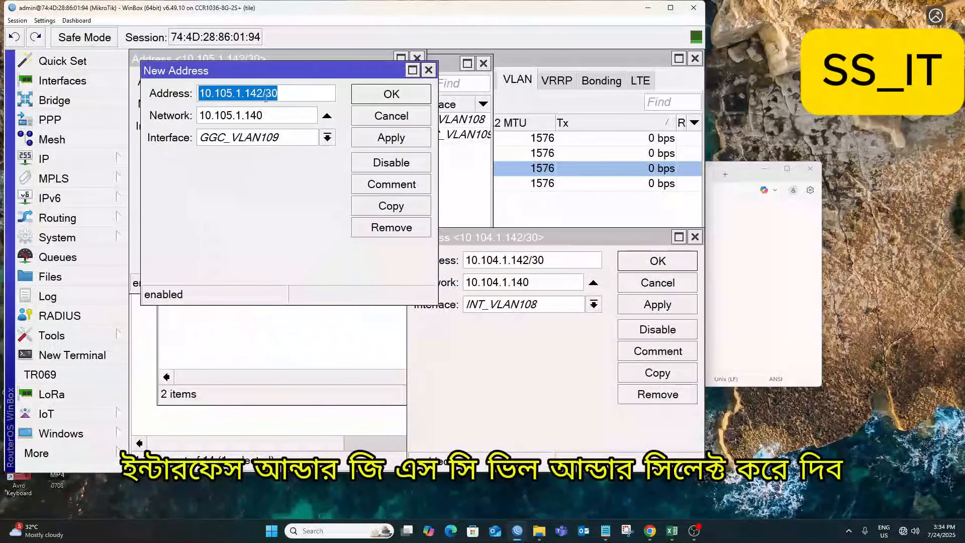
{"action": "left_click", "coordinate": [233, 93]}
{"action": "key", "text": "BackSpace"}
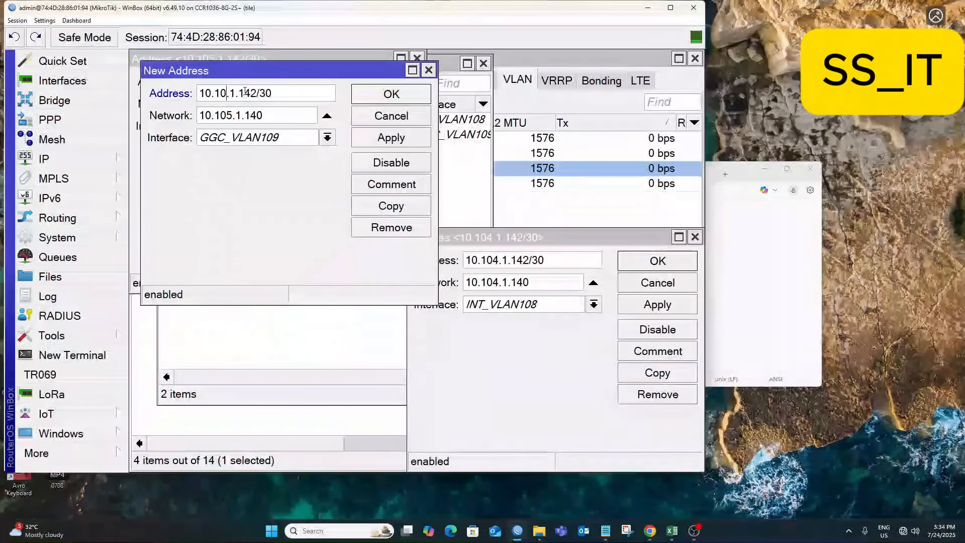
{"action": "type", "text": "6"}
{"action": "left_click", "coordinate": [265, 141]}
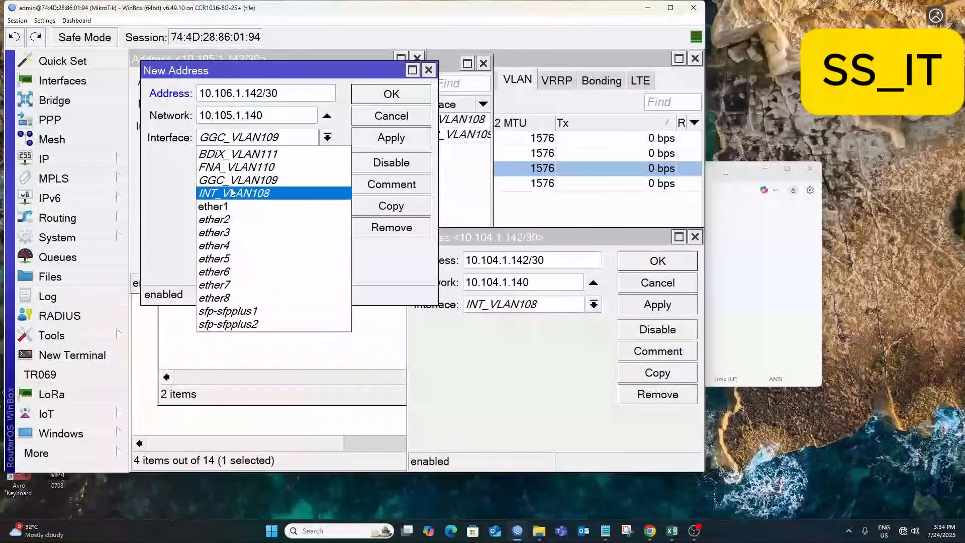
{"action": "left_click", "coordinate": [231, 170]}
{"action": "left_click", "coordinate": [397, 138]}
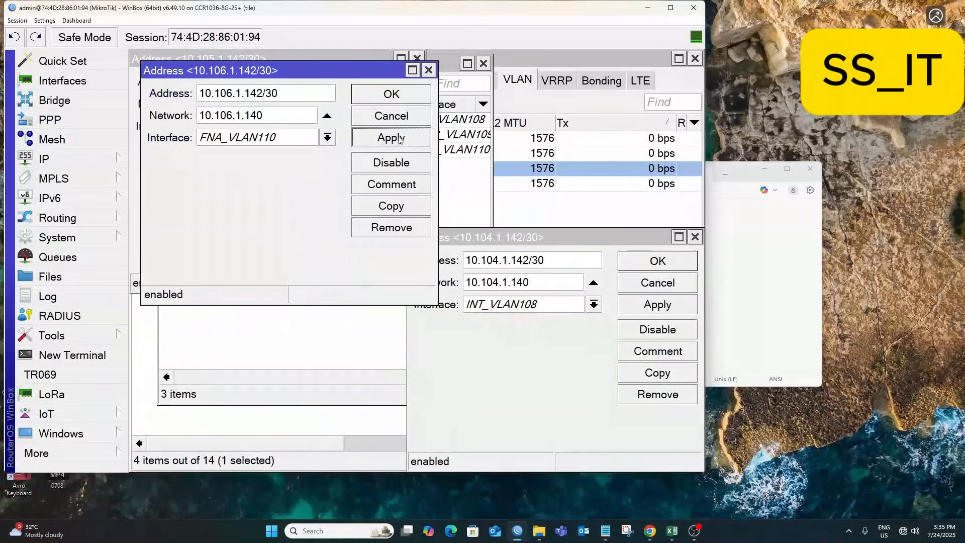
Duplicate again as 10.107.1.142/30 on BDiX_VLAN111 and apply.
{"action": "left_click", "coordinate": [391, 207]}
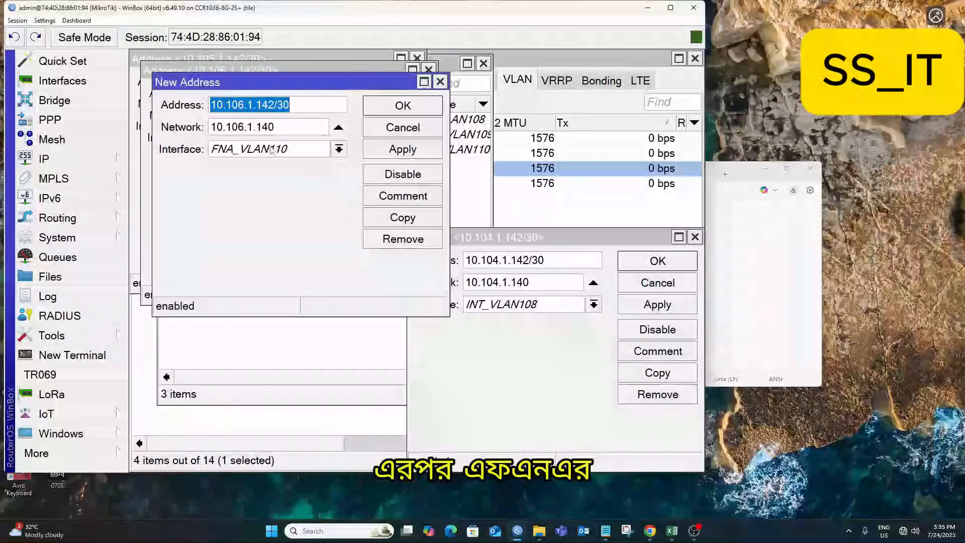
{"action": "left_click", "coordinate": [243, 104]}
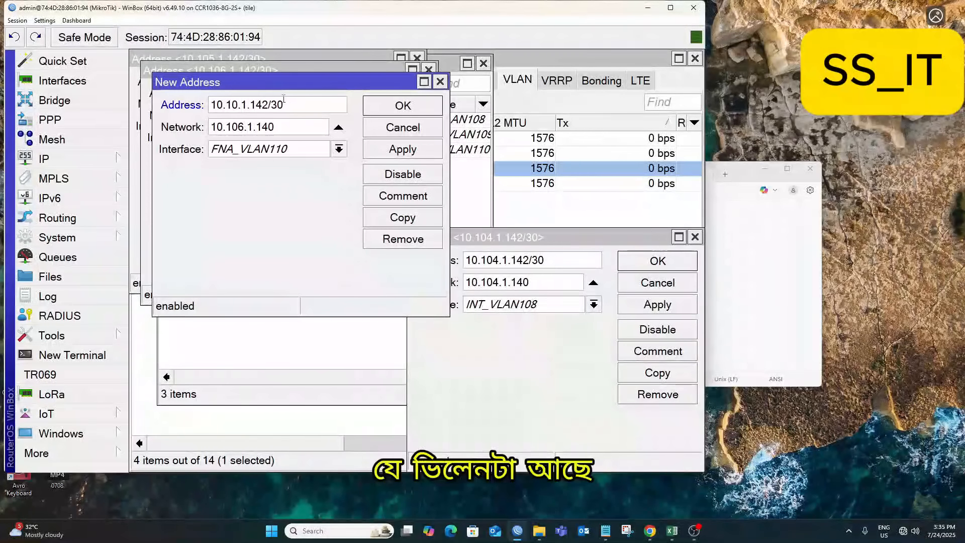
{"action": "type", "text": "7"}
{"action": "left_click", "coordinate": [266, 149]}
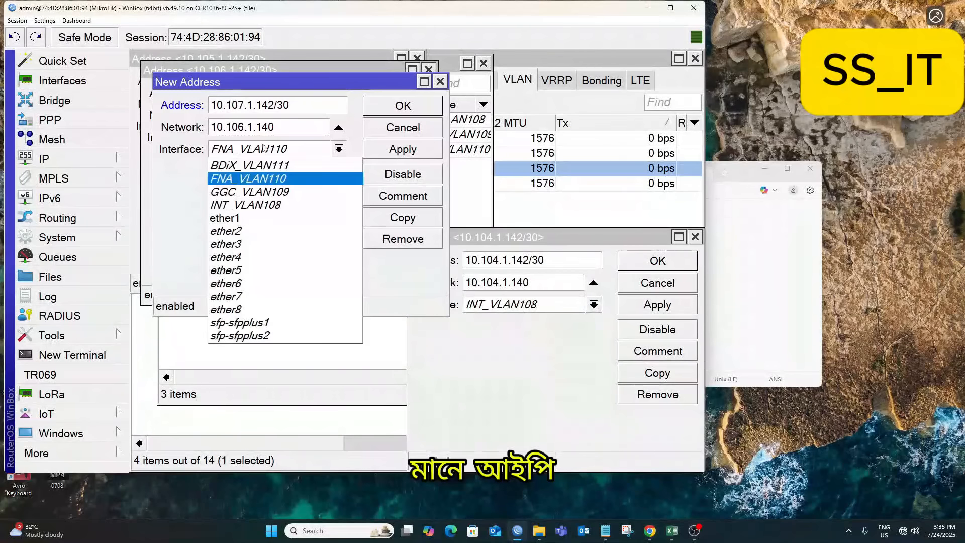
{"action": "left_click", "coordinate": [245, 166]}
{"action": "left_click", "coordinate": [403, 149]}
Confirm all four address entries, review the widened address list, and close it.
{"action": "left_click", "coordinate": [403, 105]}
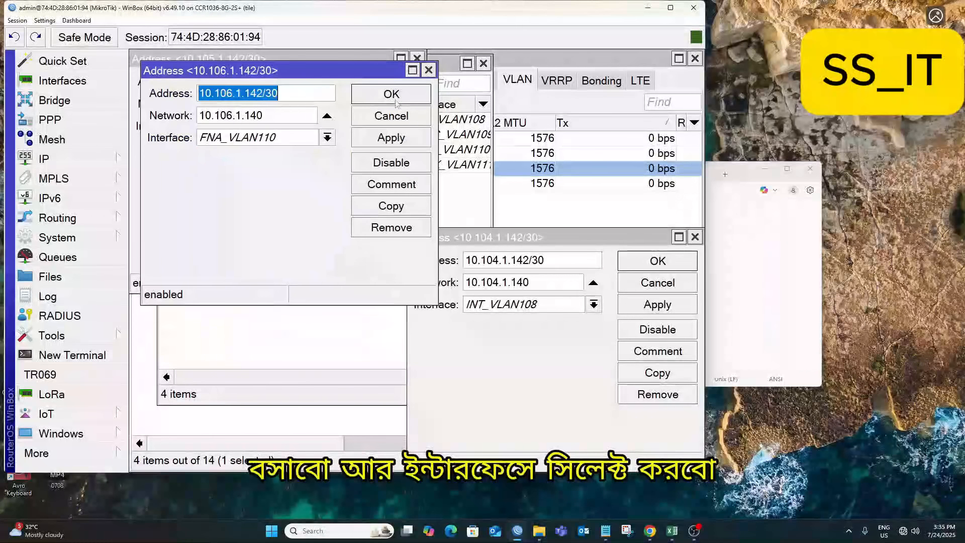
{"action": "left_click", "coordinate": [403, 105]}
{"action": "left_click", "coordinate": [382, 86]}
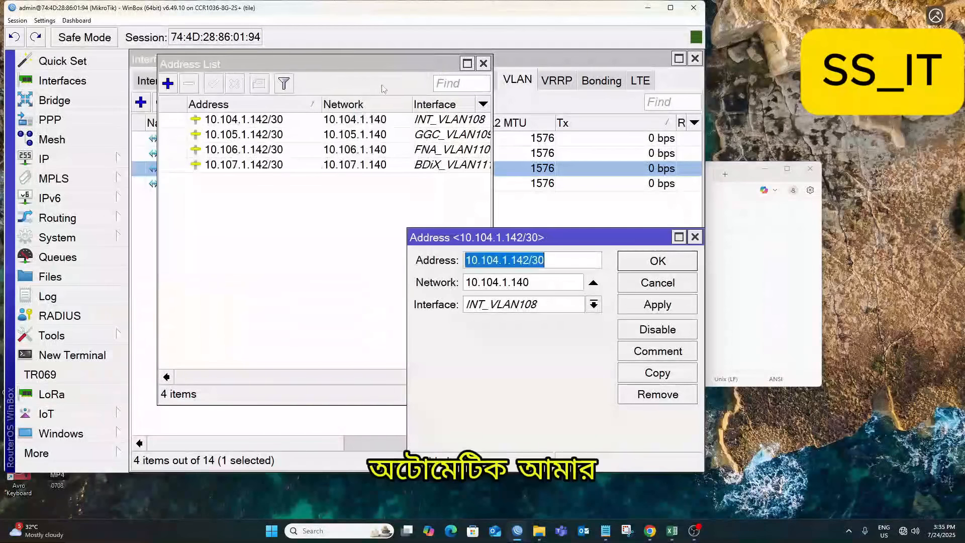
{"action": "left_click", "coordinate": [657, 261]}
{"action": "left_click_drag", "start_coordinate": [493, 86], "coordinate": [657, 86]}
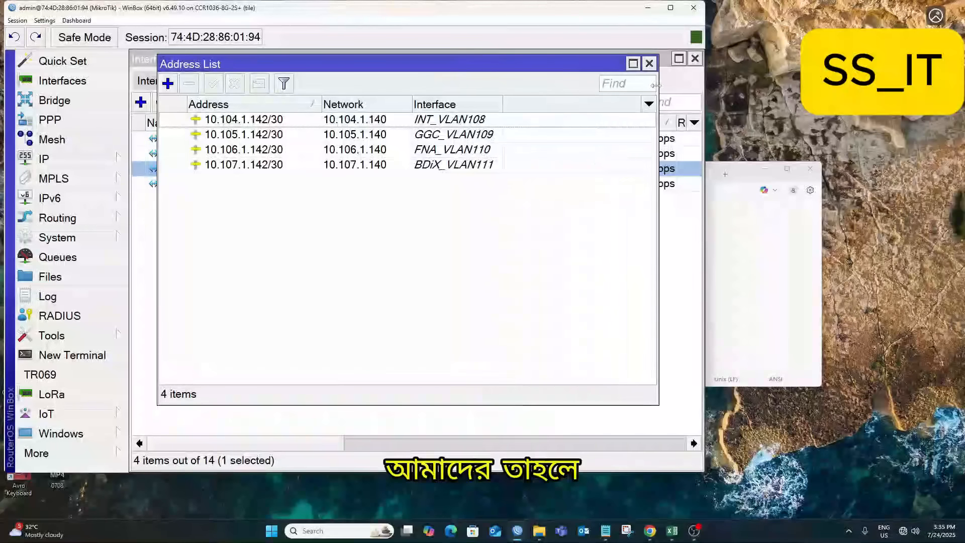
{"action": "left_click", "coordinate": [460, 121]}
{"action": "left_click", "coordinate": [496, 163]}
{"action": "left_click", "coordinate": [457, 122]}
{"action": "left_click", "coordinate": [465, 134]}
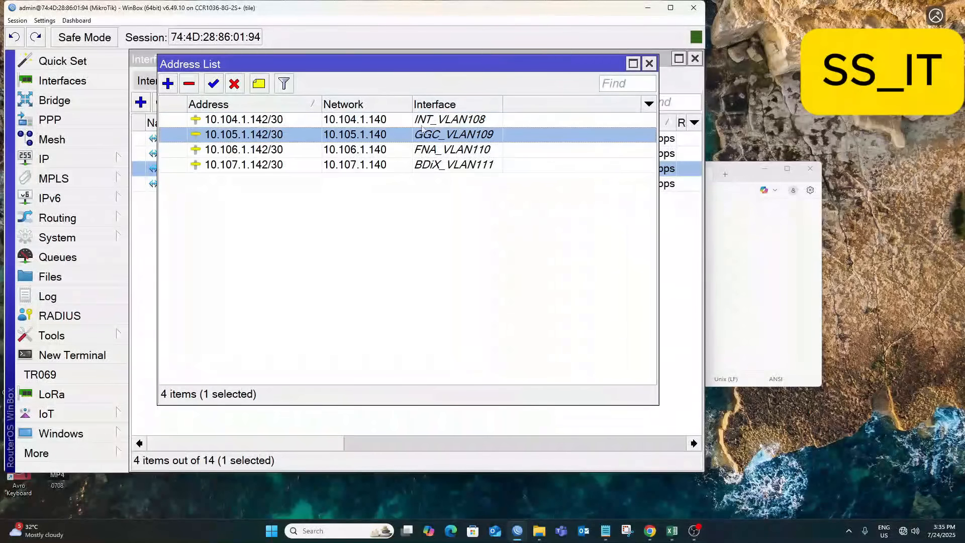
{"action": "left_click", "coordinate": [652, 64]}
Close the interface list and disable the admin user account.
{"action": "left_click", "coordinate": [695, 59]}
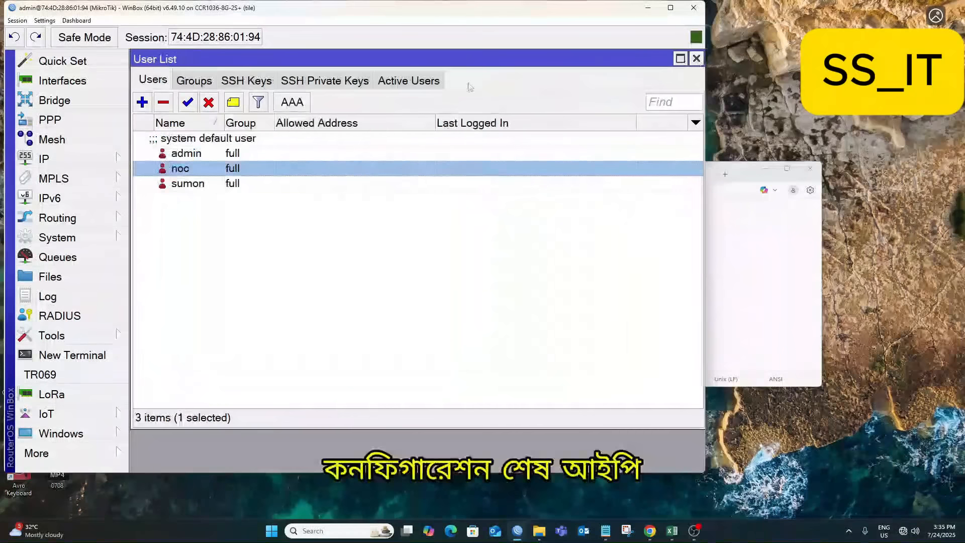
{"action": "left_click", "coordinate": [187, 150]}
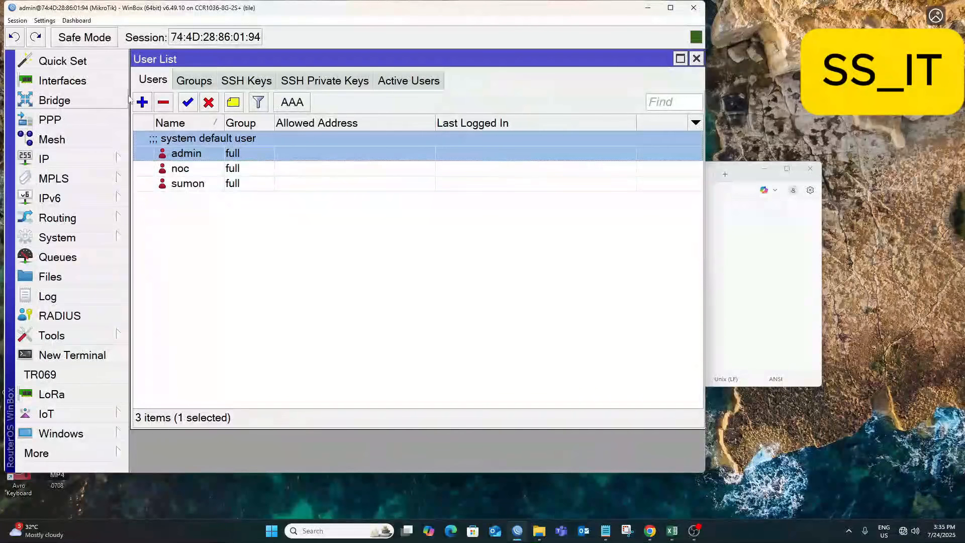
{"action": "left_click", "coordinate": [208, 102]}
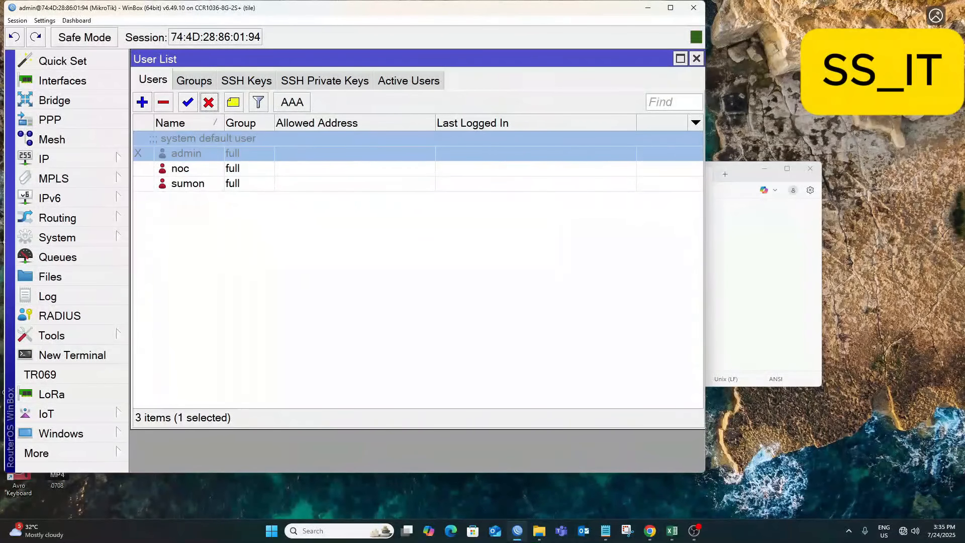
Inspect the BGP settings and the IP routing table, then return to the Routing menu.
{"action": "left_click", "coordinate": [73, 218]}
{"action": "left_click", "coordinate": [150, 239]}
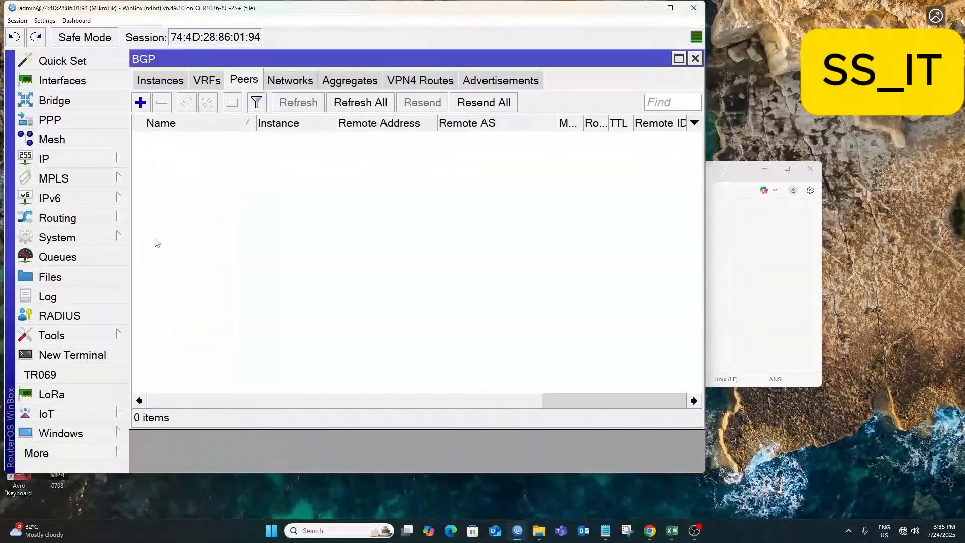
{"action": "left_click", "coordinate": [695, 59]}
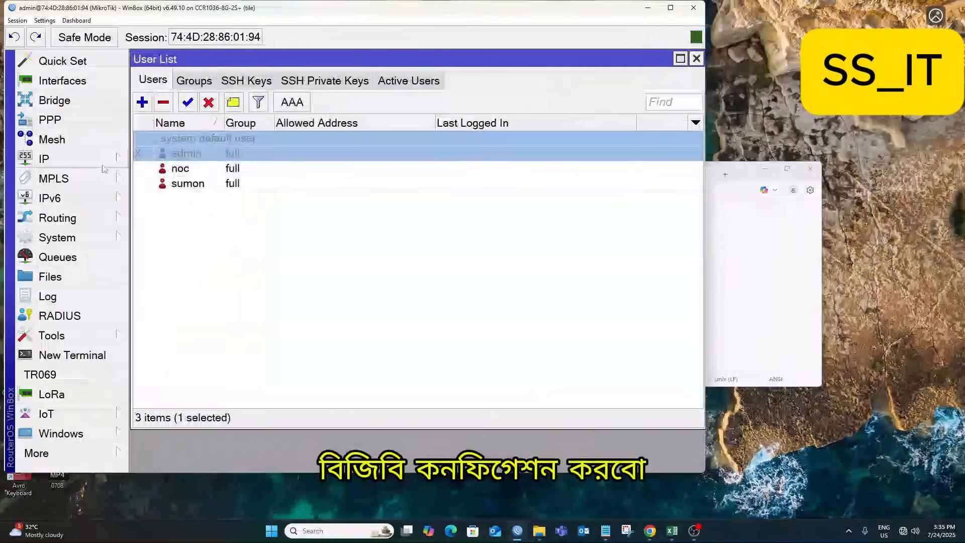
{"action": "left_click", "coordinate": [59, 220]}
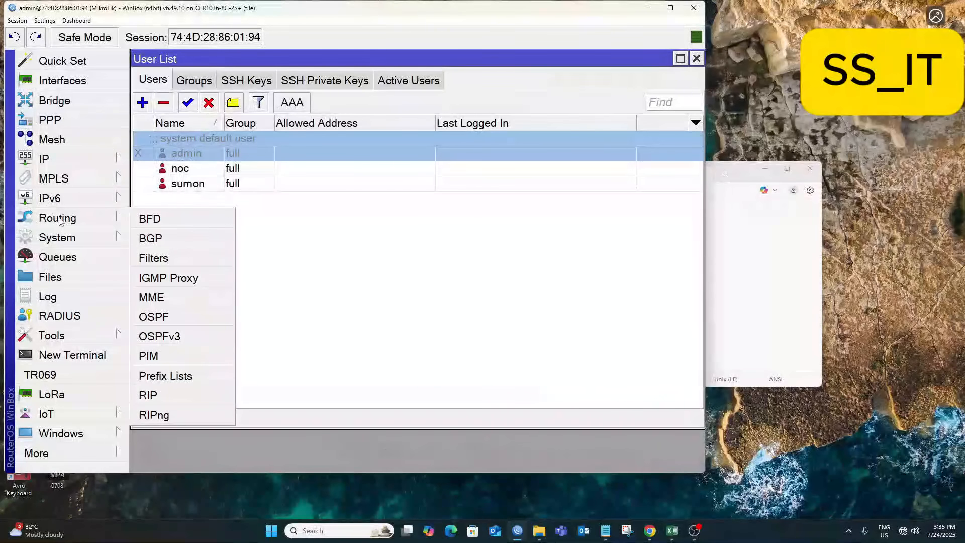
{"action": "left_click", "coordinate": [203, 185]}
{"action": "left_click", "coordinate": [180, 169]}
{"action": "left_click", "coordinate": [59, 158]}
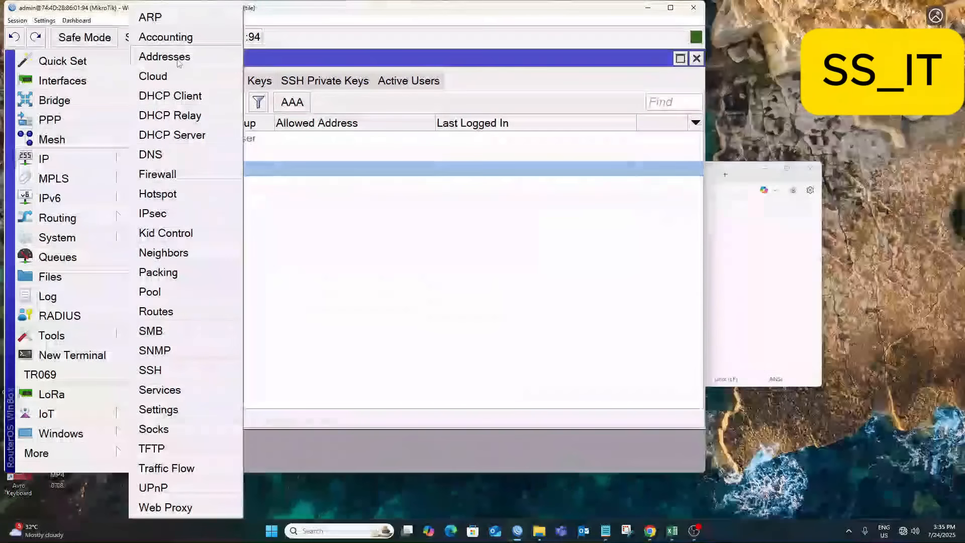
{"action": "left_click", "coordinate": [168, 311]}
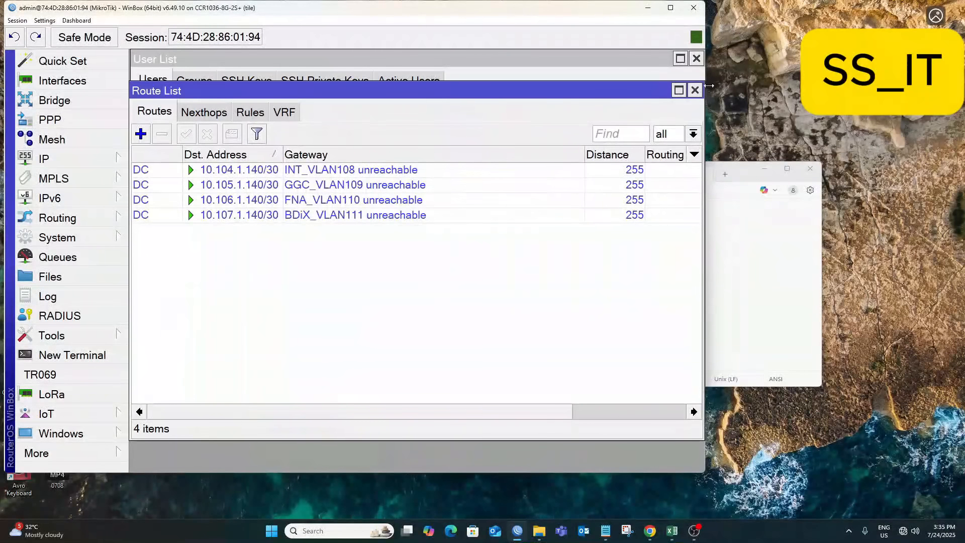
{"action": "left_click", "coordinate": [695, 90]}
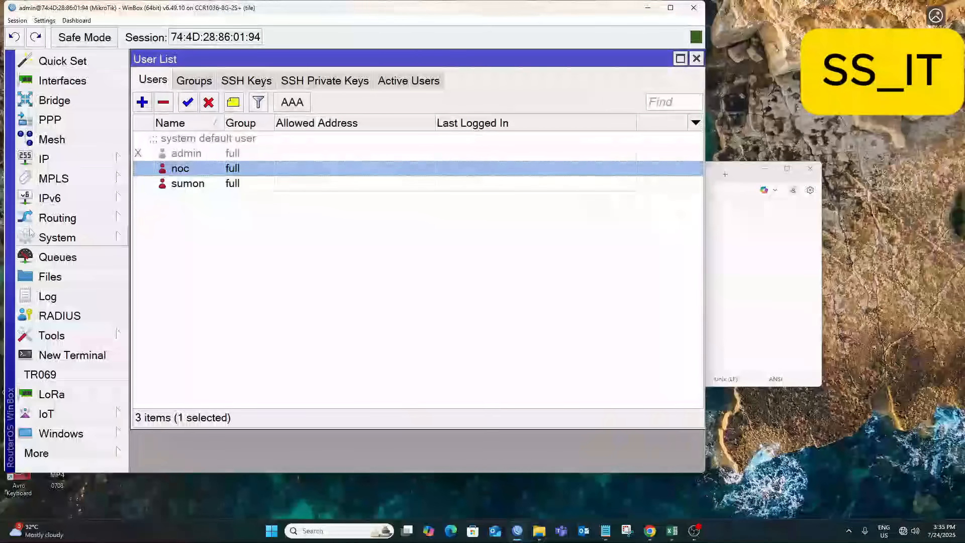
{"action": "left_click", "coordinate": [58, 218]}
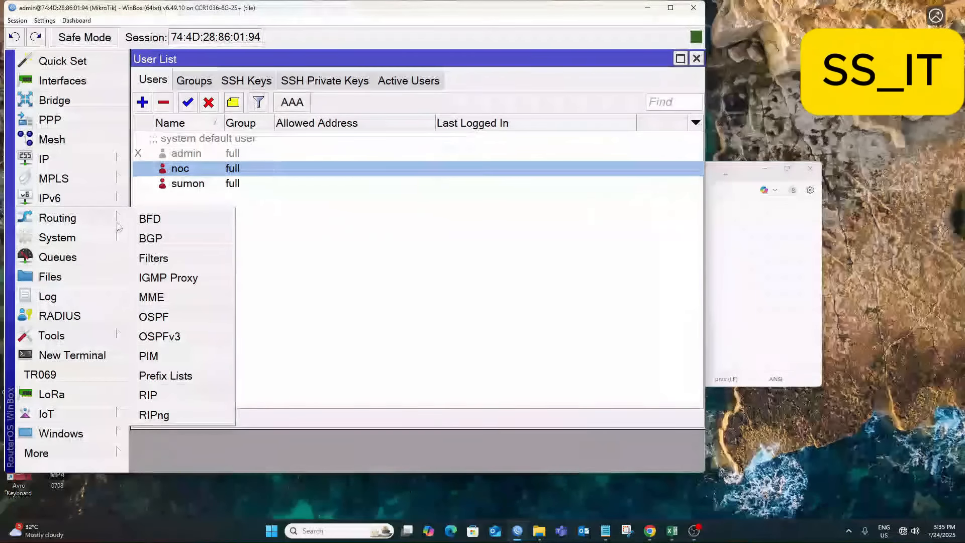
Add a new BGP network and paste 103.109.212.118/32 from the notes as its value.
{"action": "left_click", "coordinate": [151, 238]}
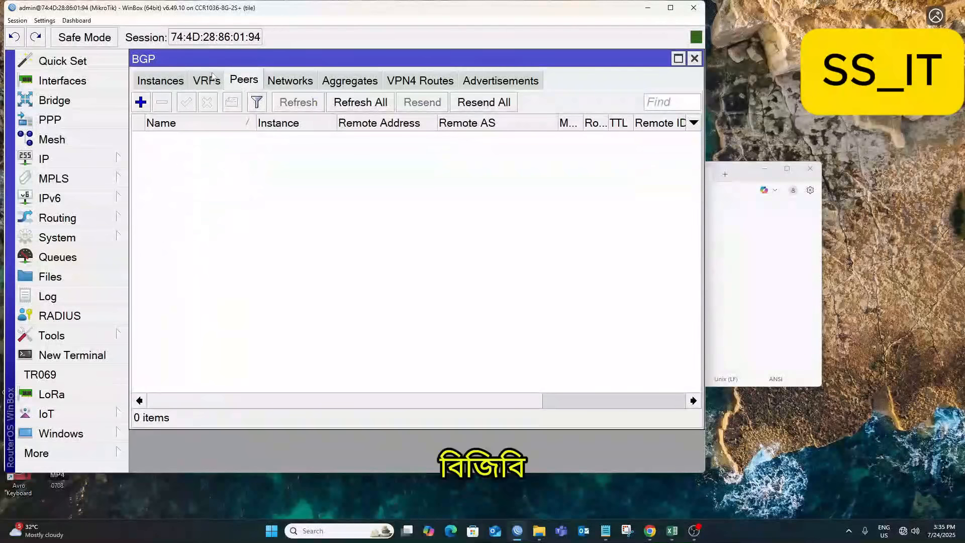
{"action": "left_click", "coordinate": [296, 80]}
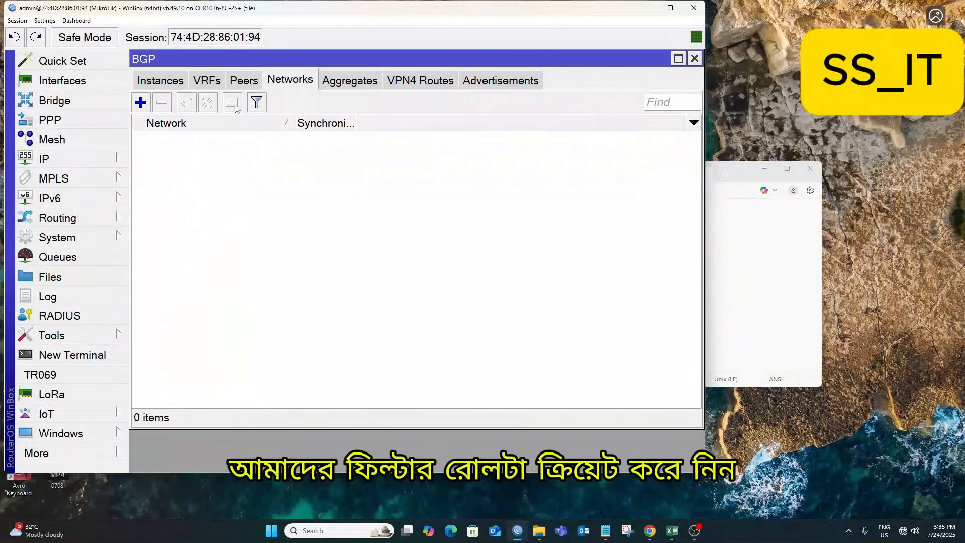
{"action": "left_click", "coordinate": [142, 102]}
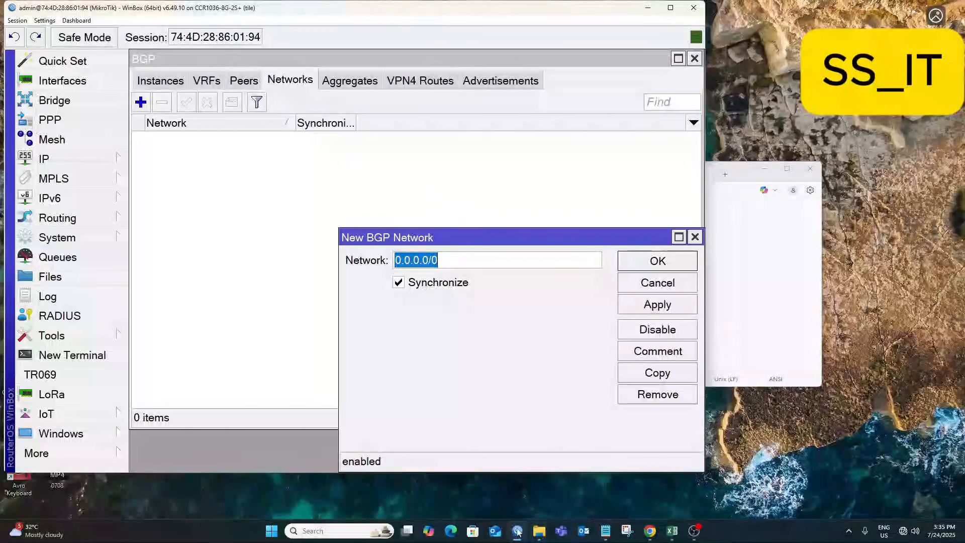
{"action": "left_click", "coordinate": [605, 531]}
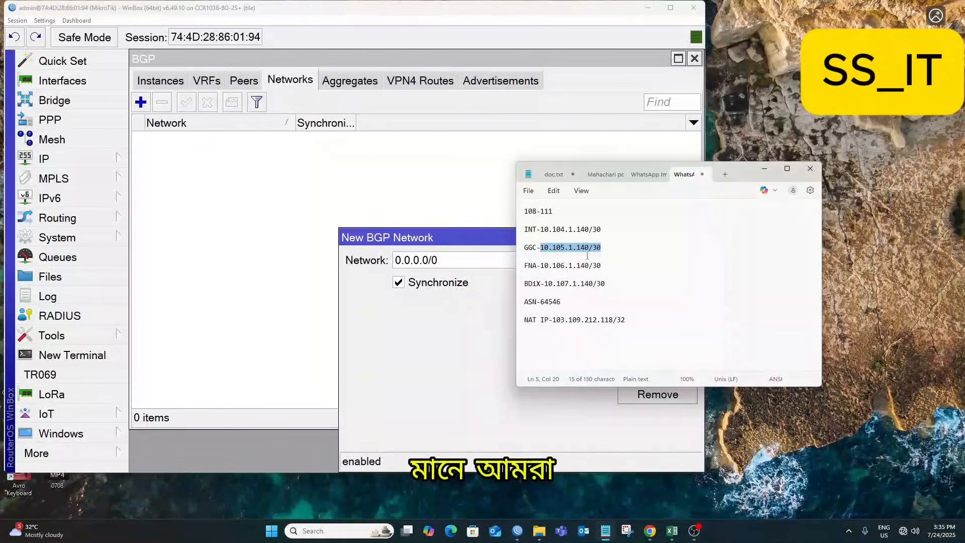
{"action": "left_click_drag", "start_coordinate": [625, 320], "coordinate": [553, 318]}
{"action": "key", "text": "ctrl+c"}
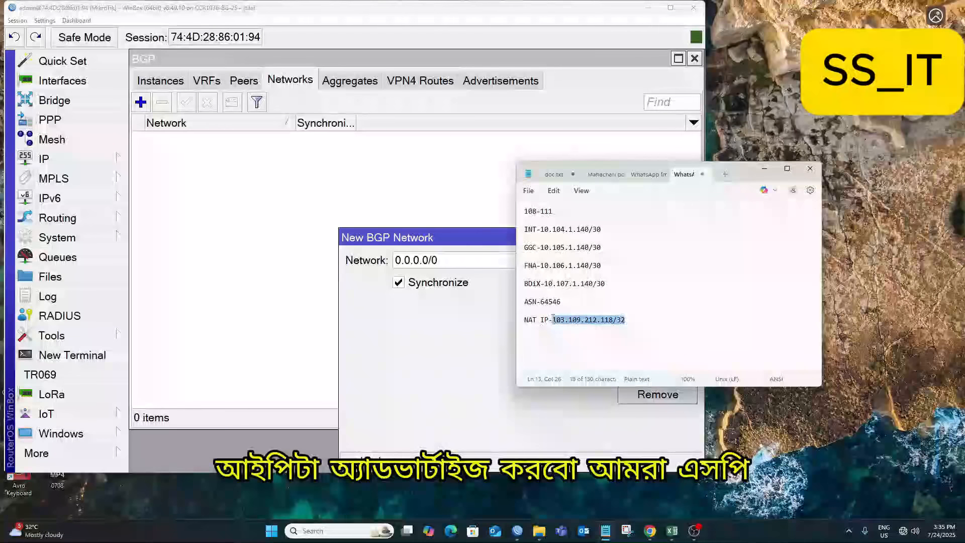
{"action": "left_click", "coordinate": [386, 253]}
{"action": "double_click", "coordinate": [424, 259]}
{"action": "key", "text": "ctrl+v"}
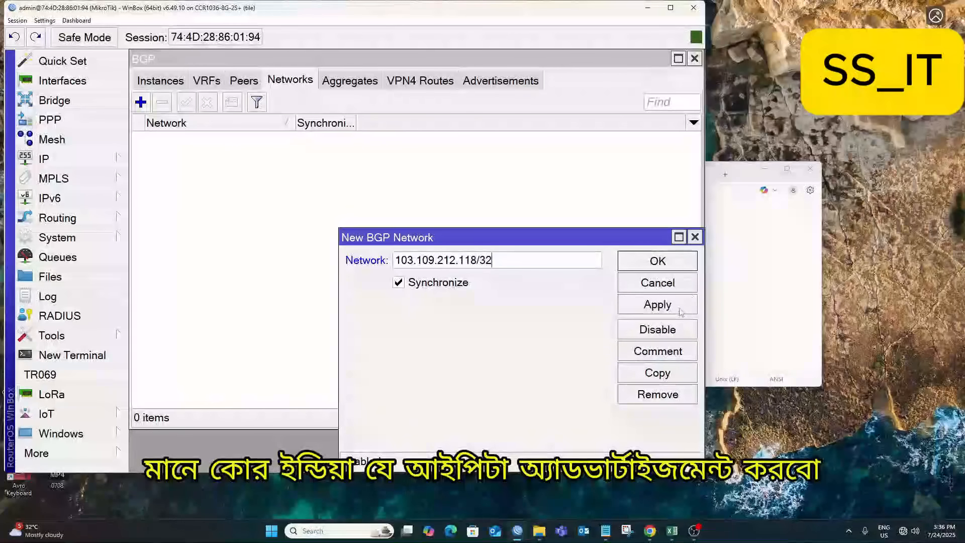
Save the network with Synchronize unchecked, then view the BGP instances.
{"action": "left_click", "coordinate": [655, 307]}
{"action": "left_click", "coordinate": [400, 285]}
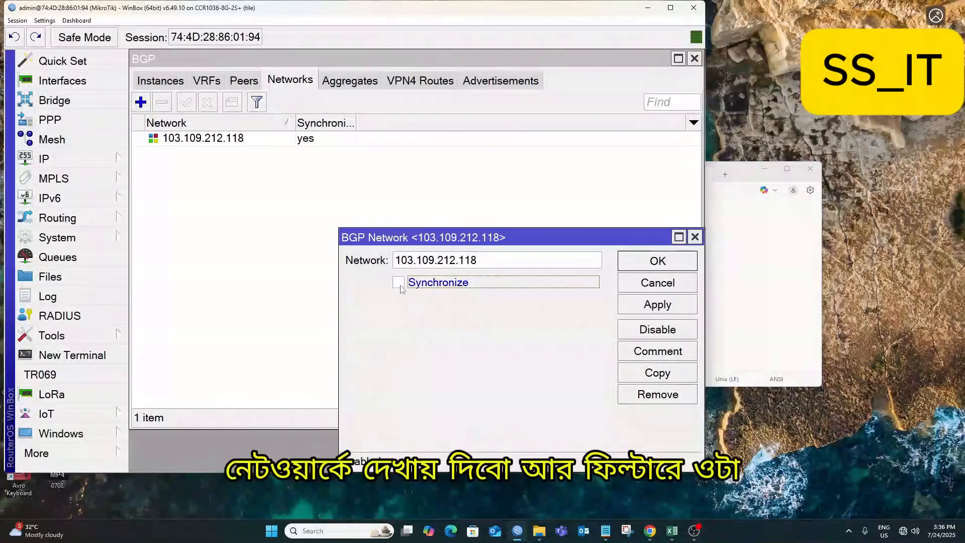
{"action": "left_click", "coordinate": [657, 260]}
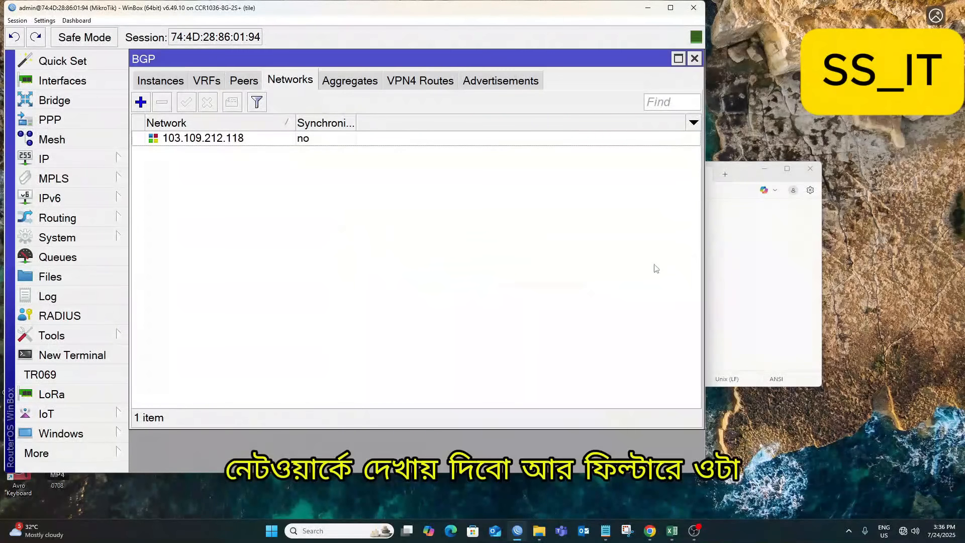
{"action": "left_click", "coordinate": [219, 144]}
{"action": "left_click", "coordinate": [162, 83]}
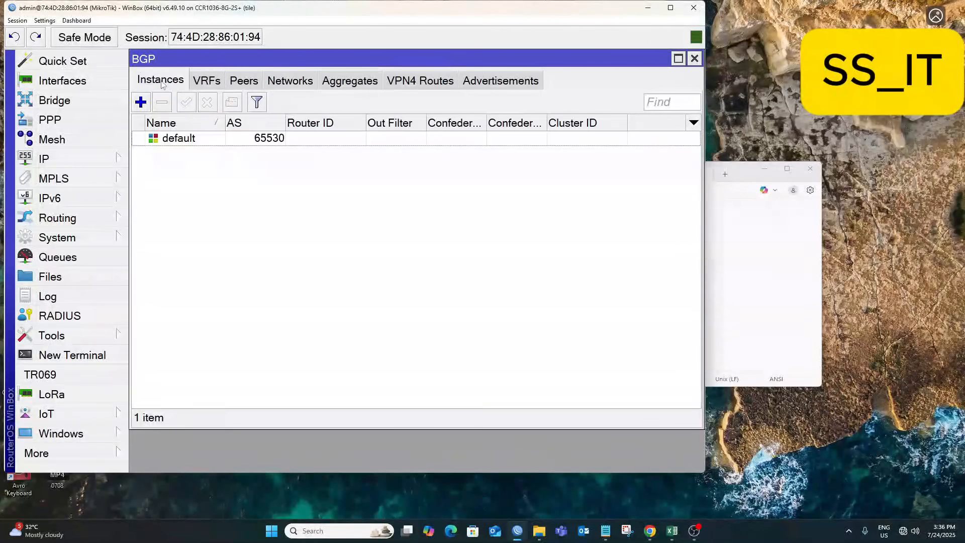
Create a new route filter in chain ALL_BGP-OUT.
{"action": "left_click", "coordinate": [45, 159]}
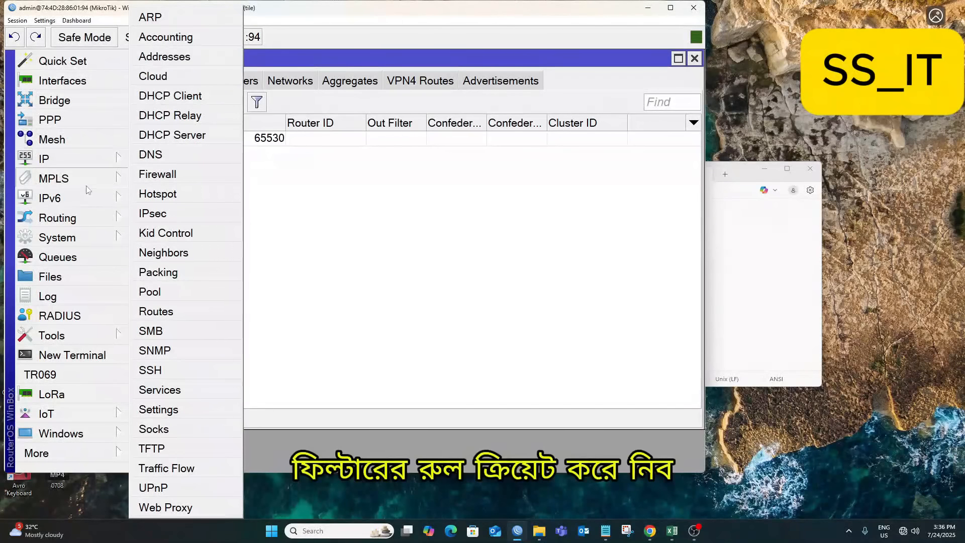
{"action": "left_click", "coordinate": [76, 221]}
{"action": "left_click", "coordinate": [153, 258]}
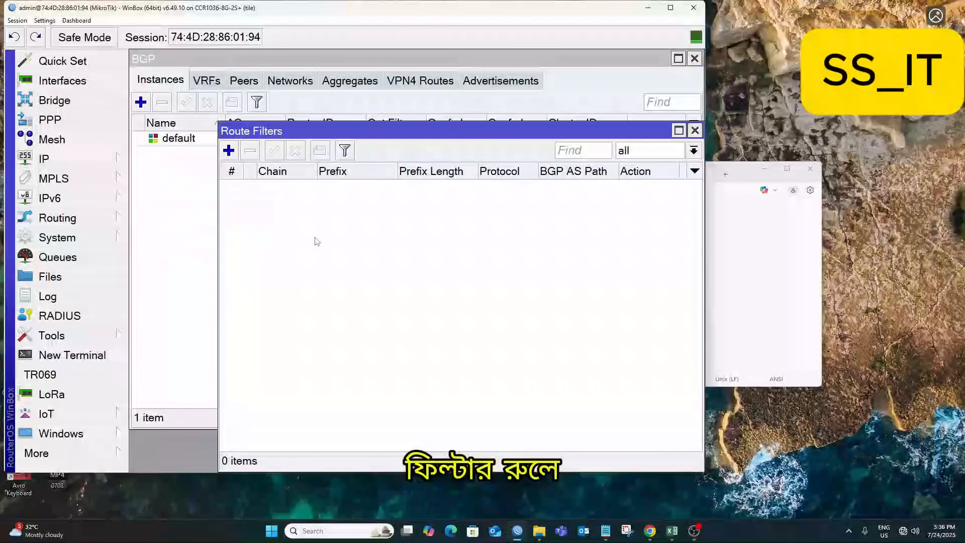
{"action": "left_click", "coordinate": [229, 151]}
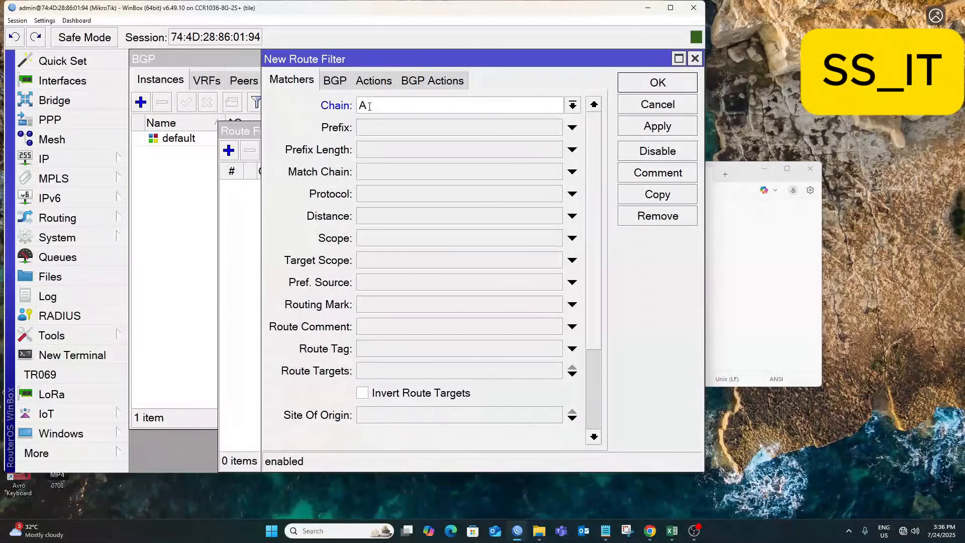
{"action": "type", "text": "LL"}
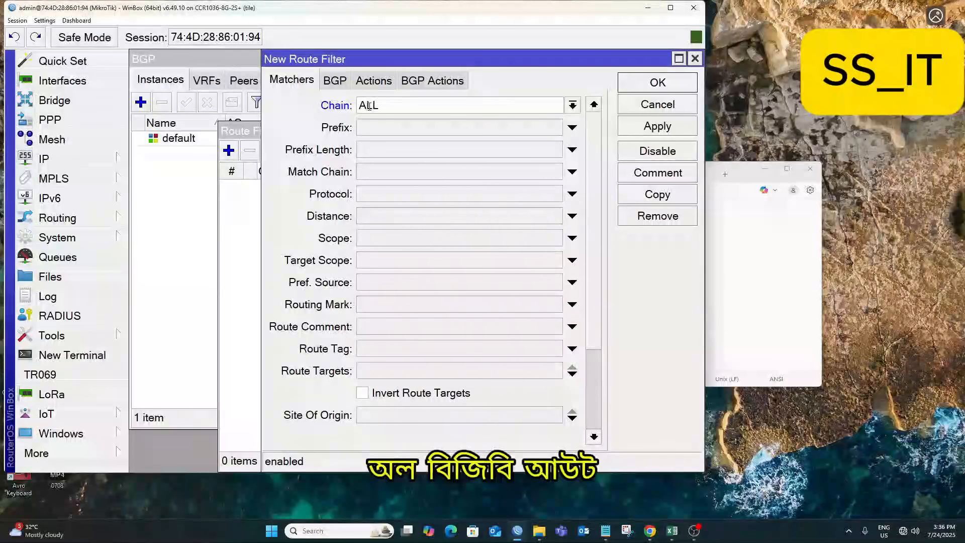
{"action": "type", "text": "_"}
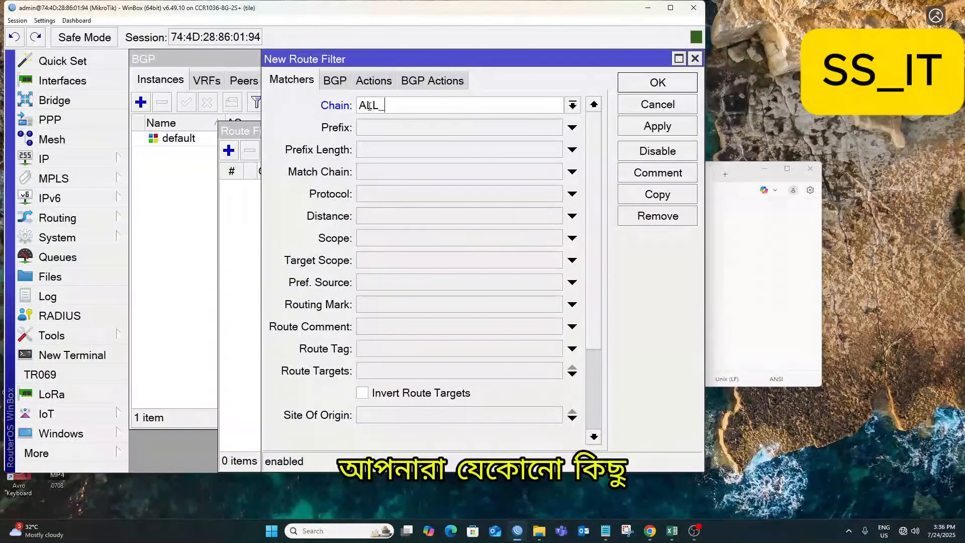
{"action": "type", "text": "BB"}
{"action": "key", "text": "BackSpace"}
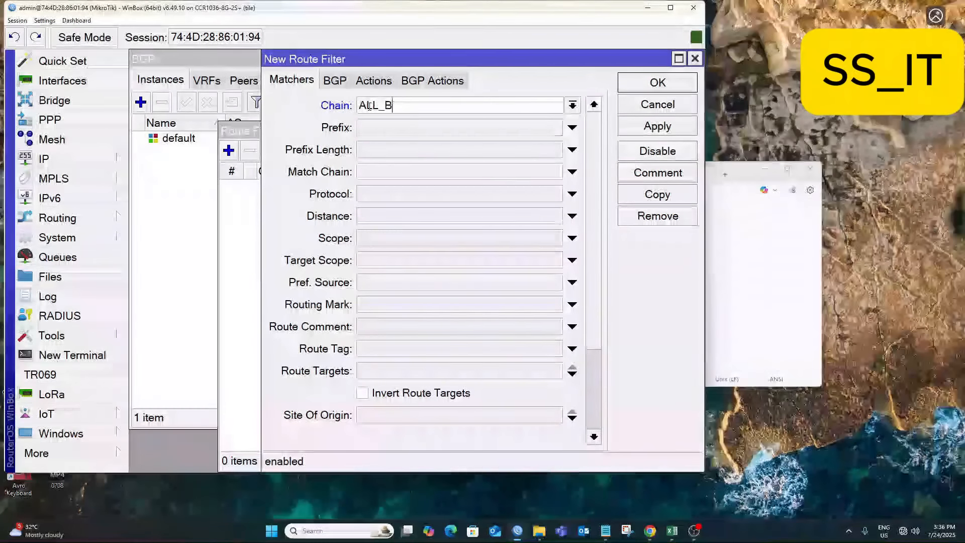
{"action": "type", "text": "G"}
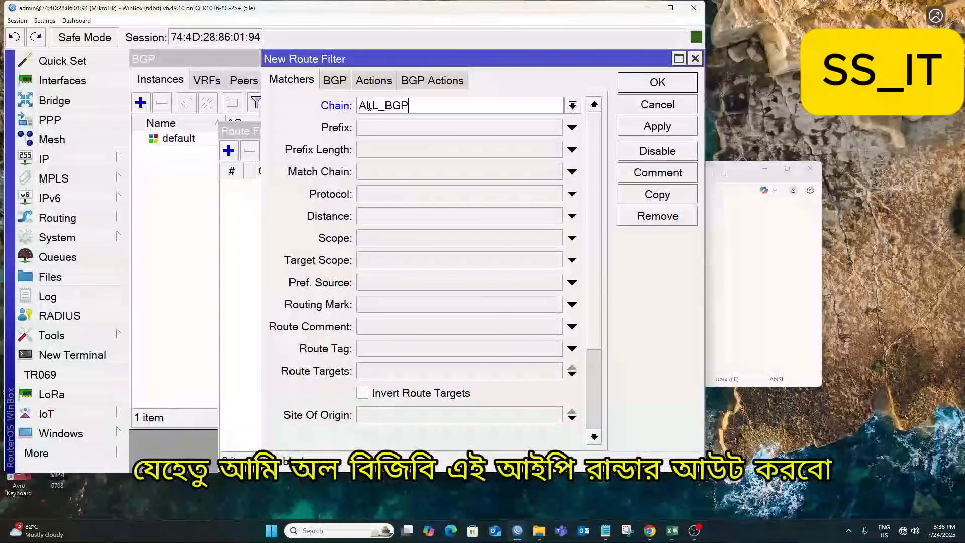
{"action": "type", "text": "P"}
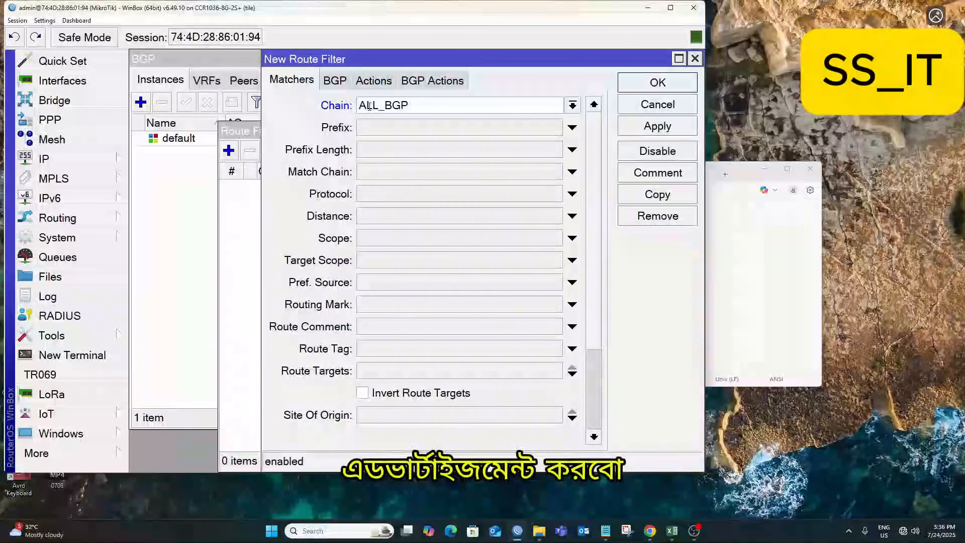
{"action": "type", "text": "-OUT"}
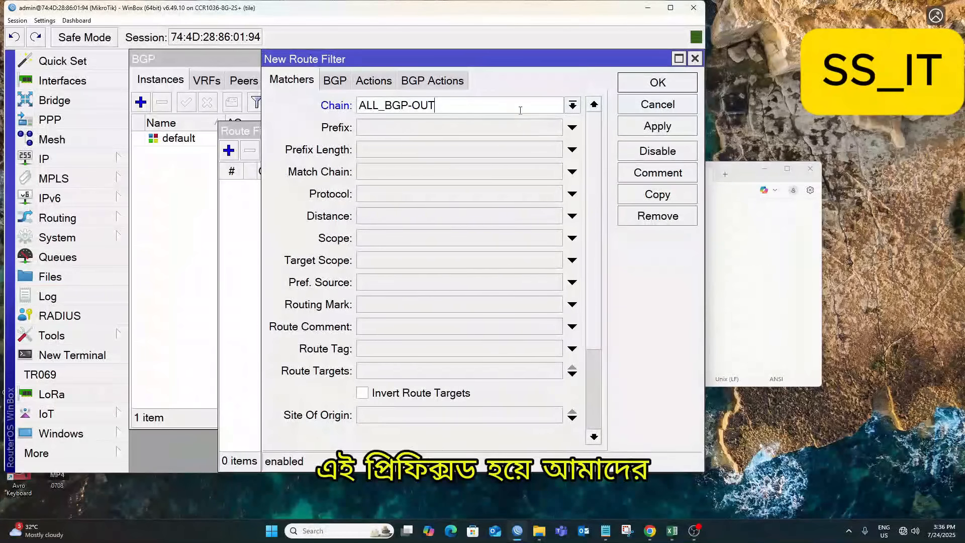
Set the filter's match prefix to 103.109.212.118, copied from the notes.
{"action": "left_click", "coordinate": [366, 131]}
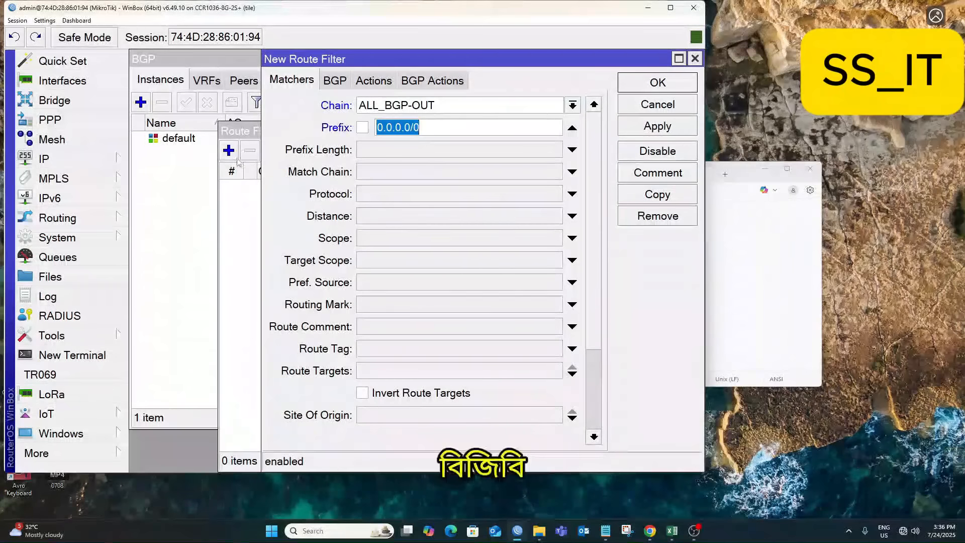
{"action": "left_click", "coordinate": [240, 206]}
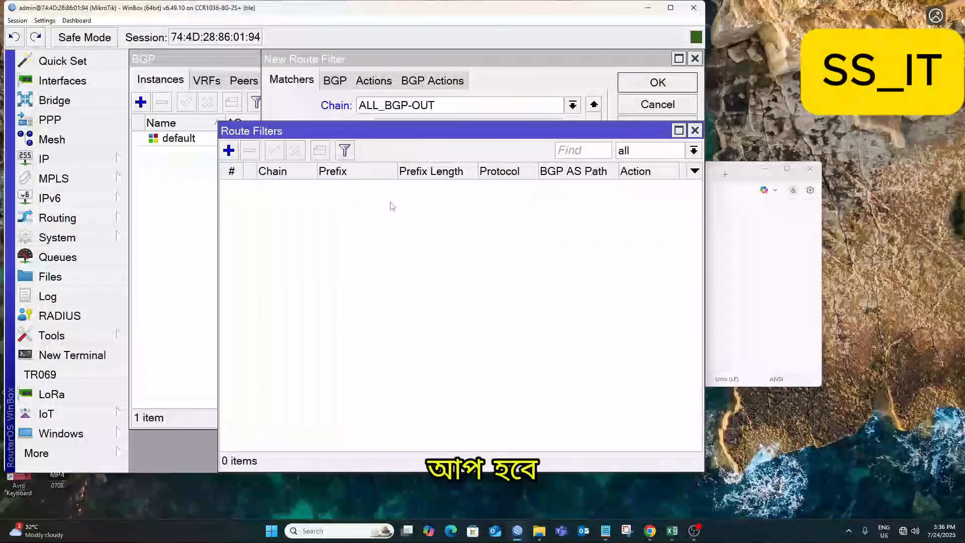
{"action": "left_click", "coordinate": [416, 60]}
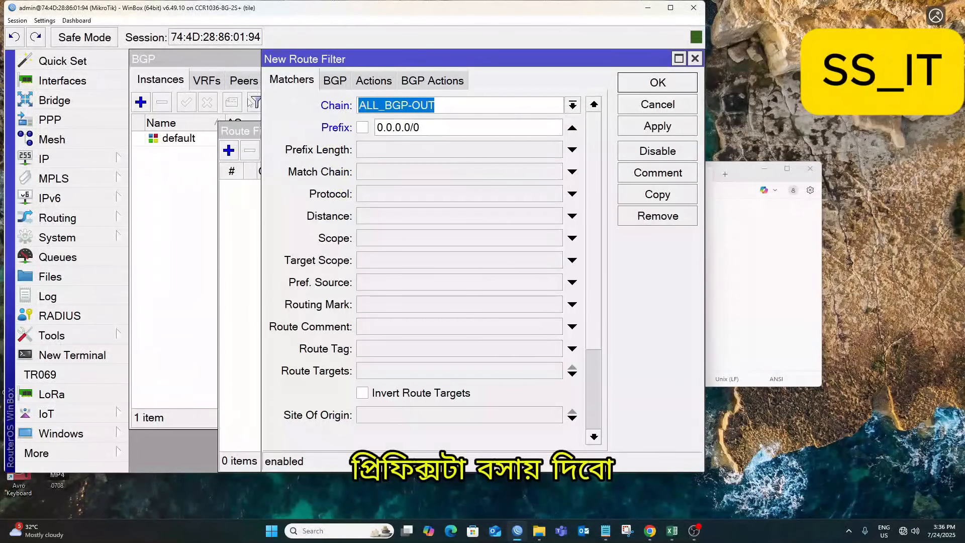
{"action": "left_click", "coordinate": [744, 173]}
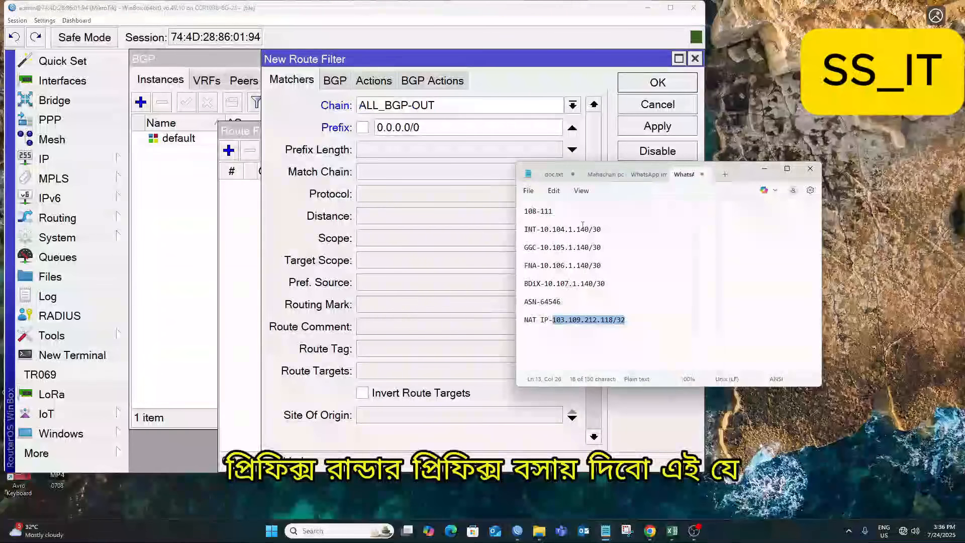
{"action": "right_click", "coordinate": [589, 322]}
{"action": "left_click", "coordinate": [619, 104]}
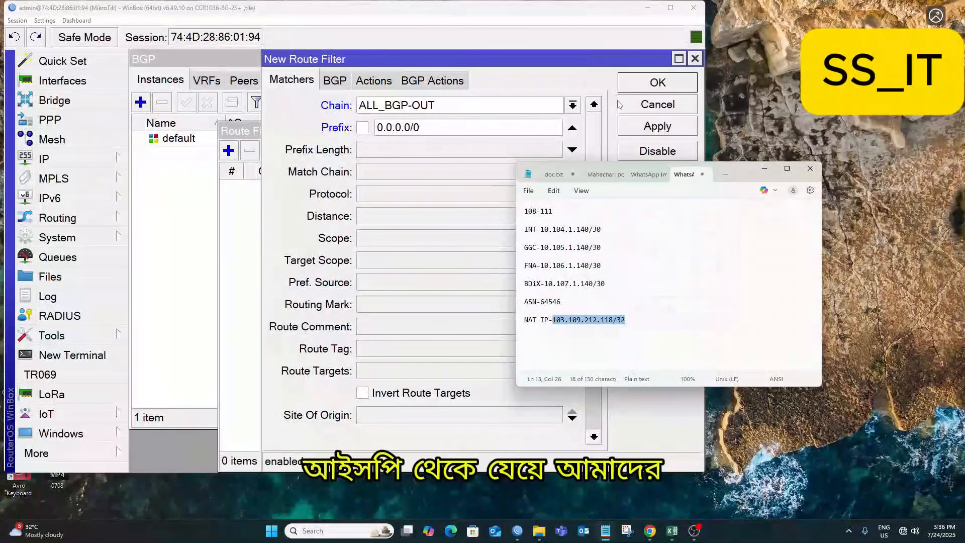
{"action": "left_click", "coordinate": [413, 127]}
{"action": "key", "text": "ctrl+a"}
{"action": "type", "text": "103.109.212.118/32"}
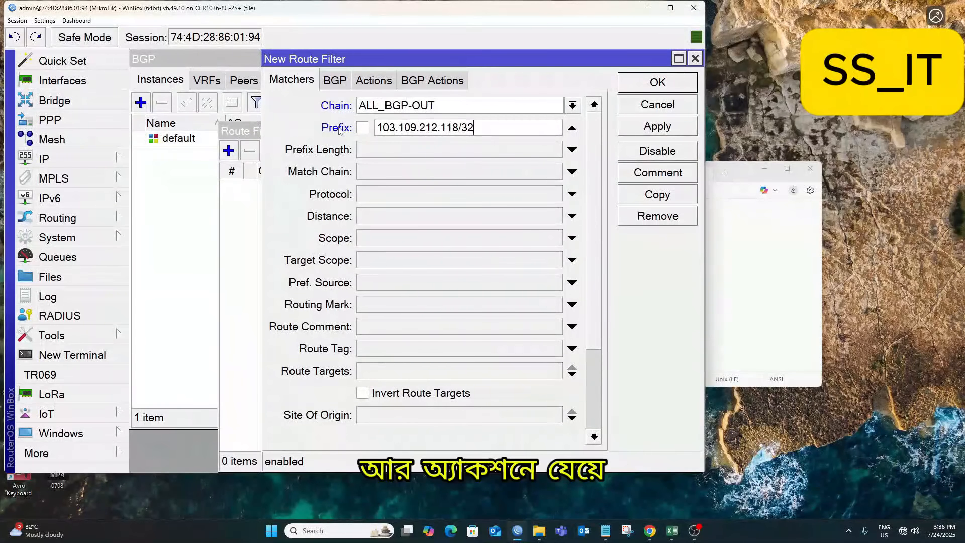
Set the filter action to accept and apply it.
{"action": "left_click", "coordinate": [377, 81]}
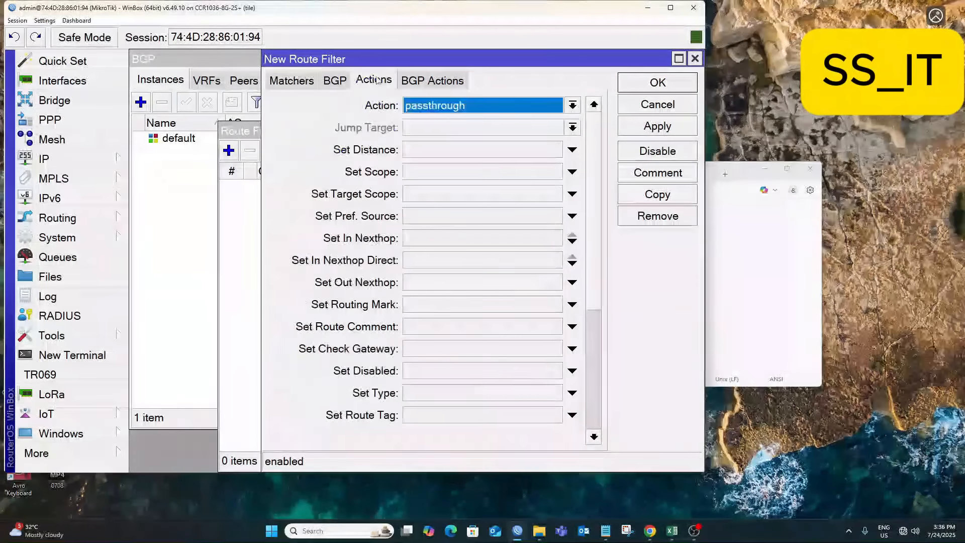
{"action": "left_click", "coordinate": [444, 107]}
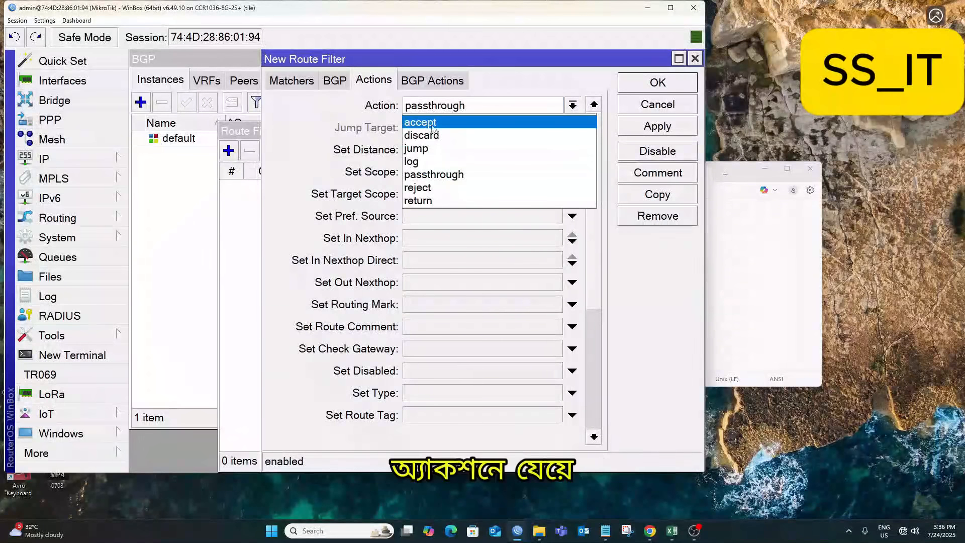
{"action": "left_click", "coordinate": [436, 126]}
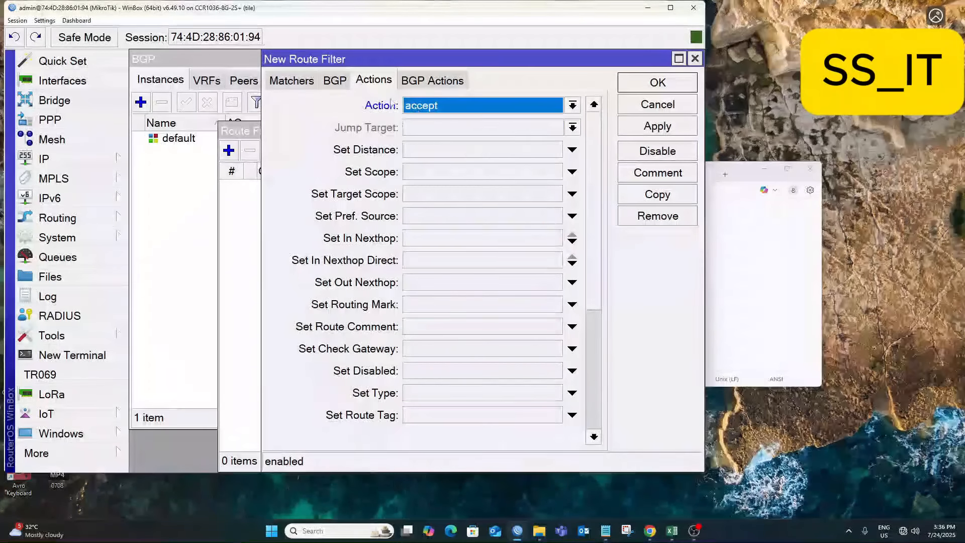
{"action": "left_click", "coordinate": [648, 127]}
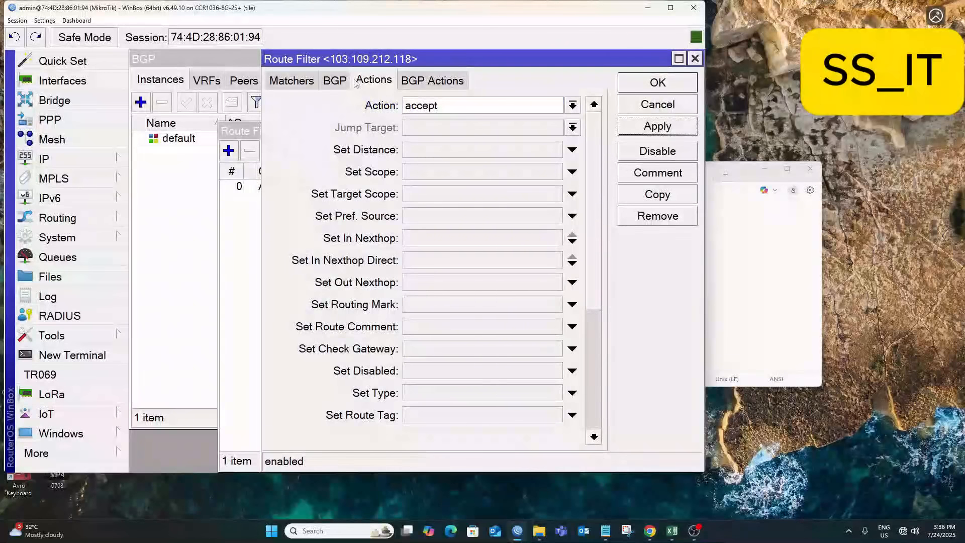
{"action": "left_click", "coordinate": [279, 81]}
{"action": "left_click", "coordinate": [328, 83]}
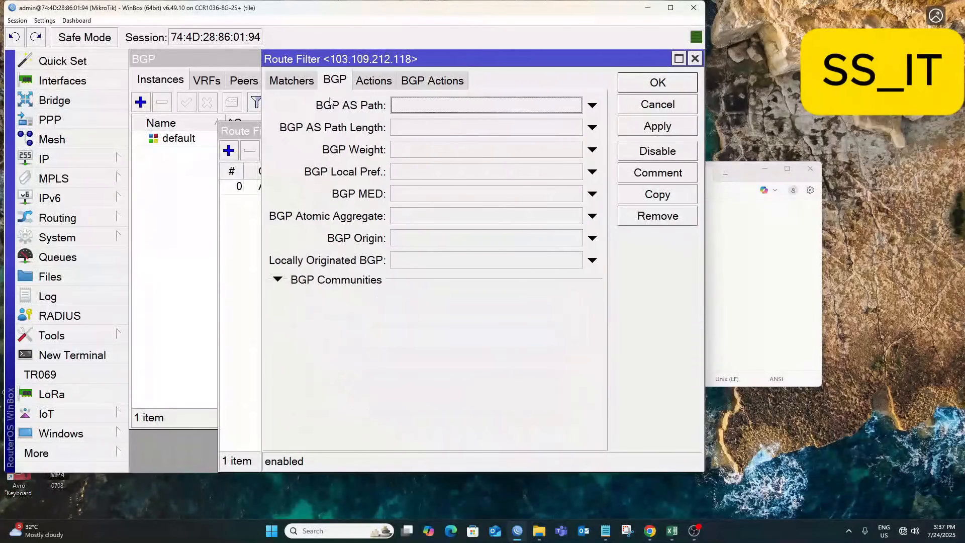
{"action": "left_click", "coordinate": [290, 83]}
Check the prefix value 103.109.212.118 in the filter's matching settings.
{"action": "left_click_drag", "start_coordinate": [471, 128], "coordinate": [377, 129]}
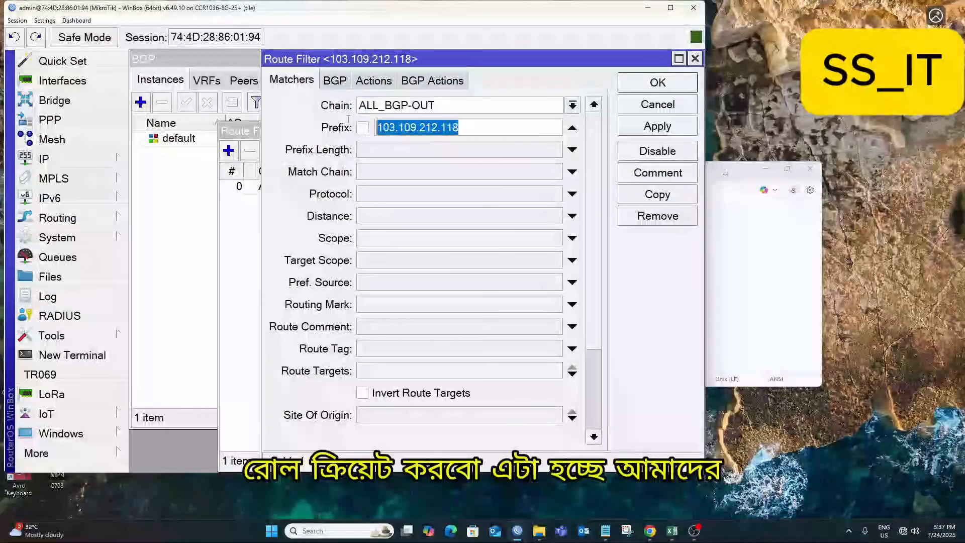
{"action": "left_click", "coordinate": [448, 129]}
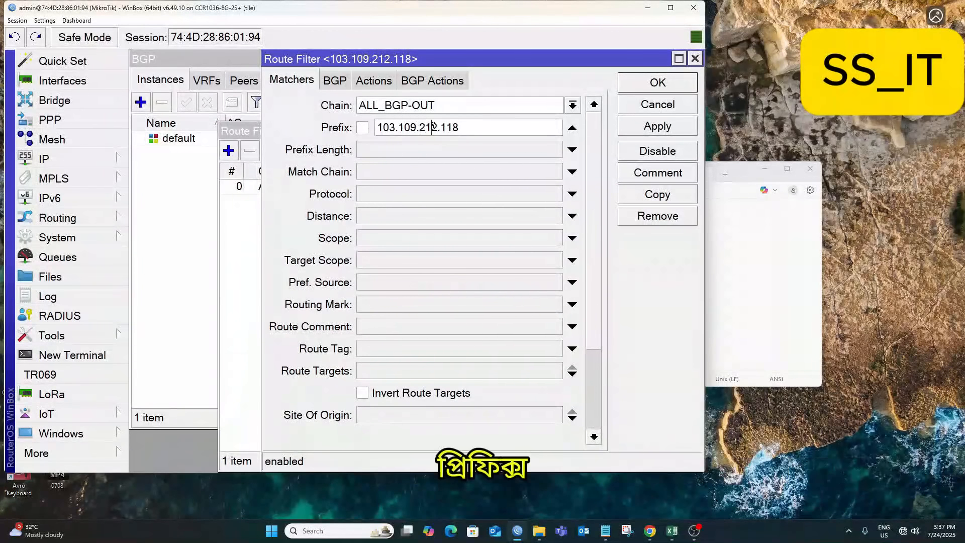
{"action": "double_click", "coordinate": [412, 125]}
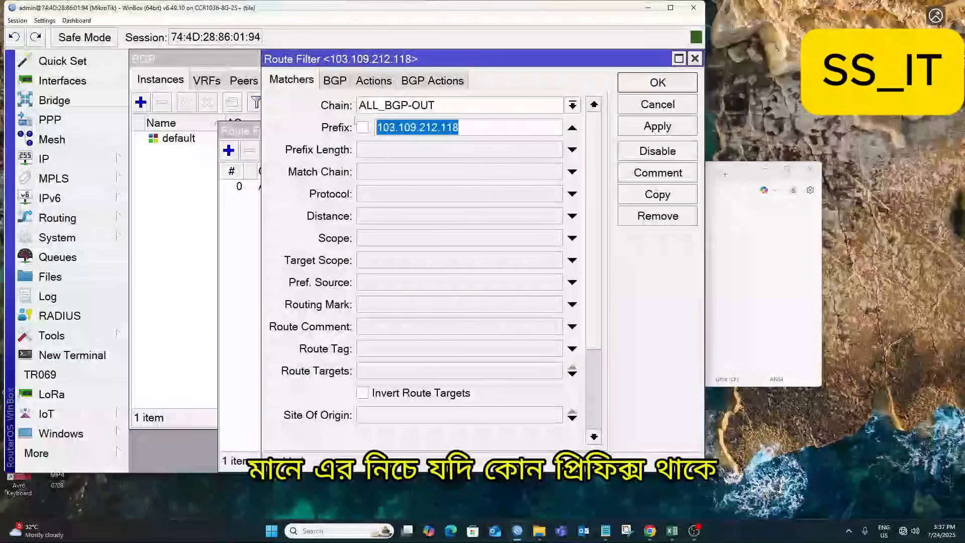
{"action": "left_click", "coordinate": [411, 126]}
{"action": "double_click", "coordinate": [413, 125]}
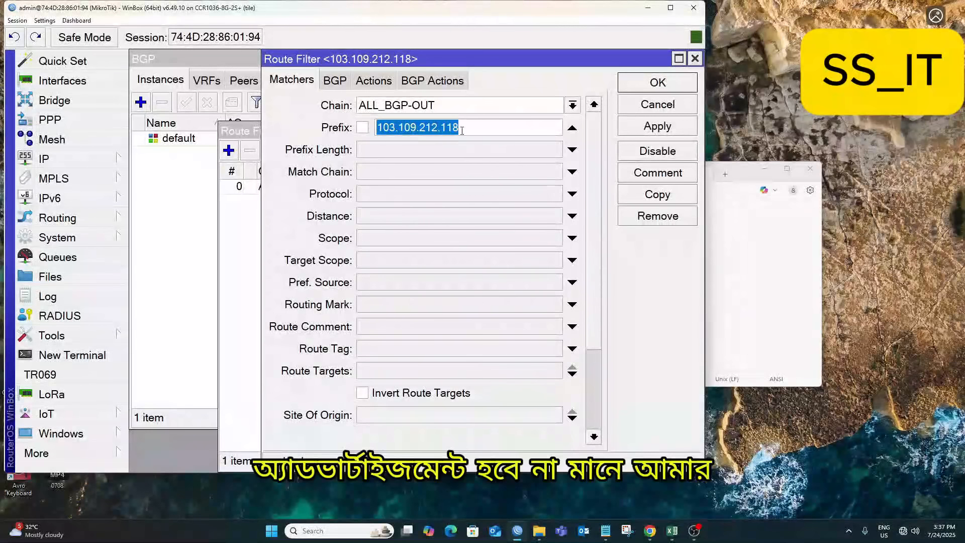
{"action": "left_click", "coordinate": [470, 130]}
{"action": "double_click", "coordinate": [412, 129]}
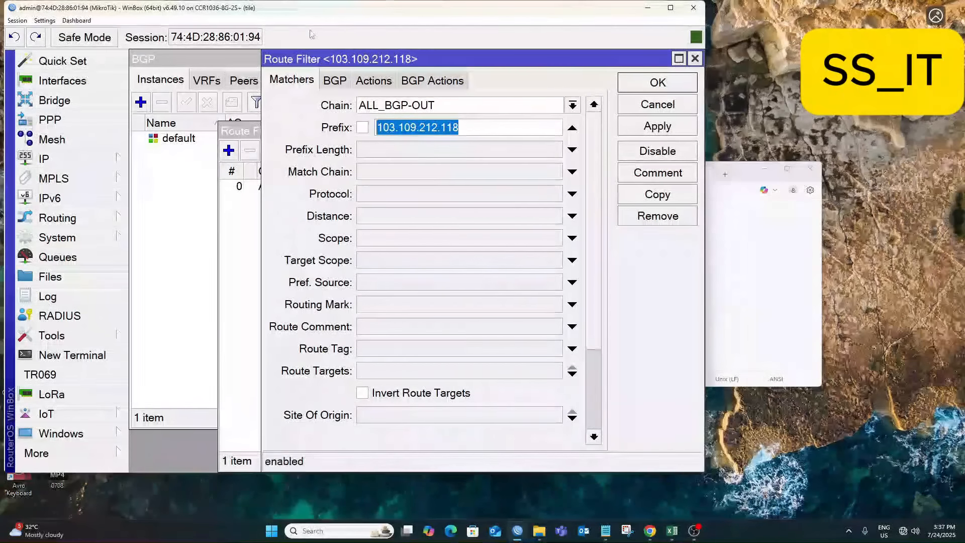
{"action": "left_click", "coordinate": [478, 127]}
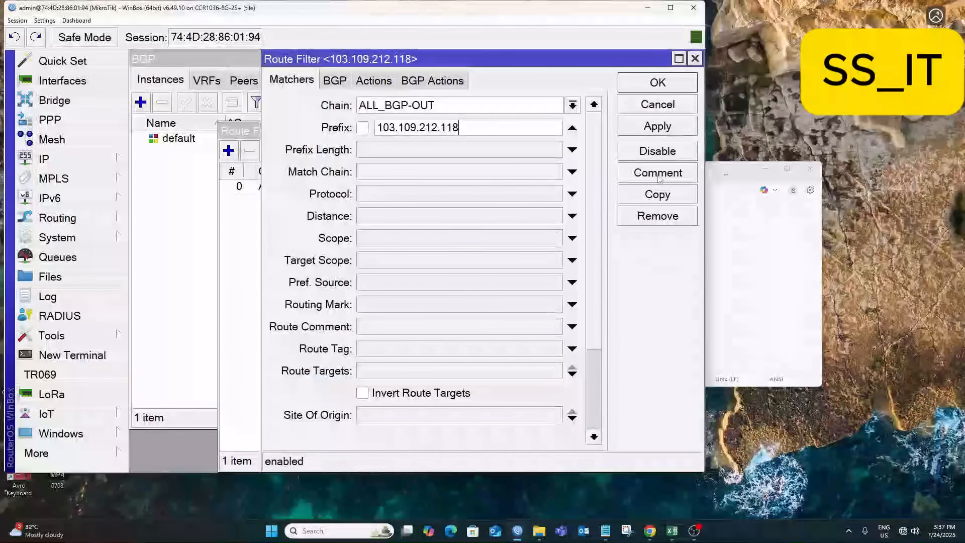
Copy the accept filter into a new prefix-less filter with action discard and save it.
{"action": "left_click", "coordinate": [657, 195]}
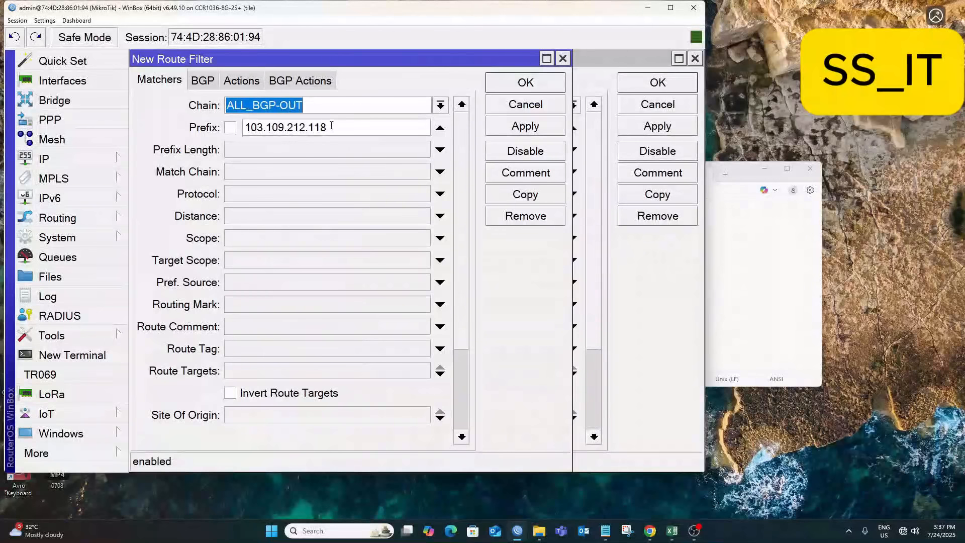
{"action": "left_click", "coordinate": [440, 127]}
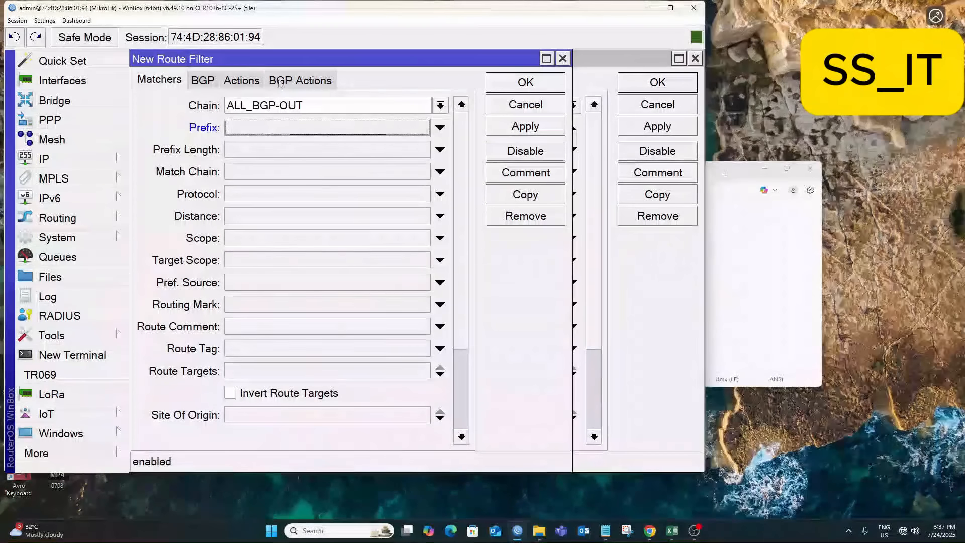
{"action": "left_click", "coordinate": [241, 80]}
{"action": "left_click", "coordinate": [304, 106]}
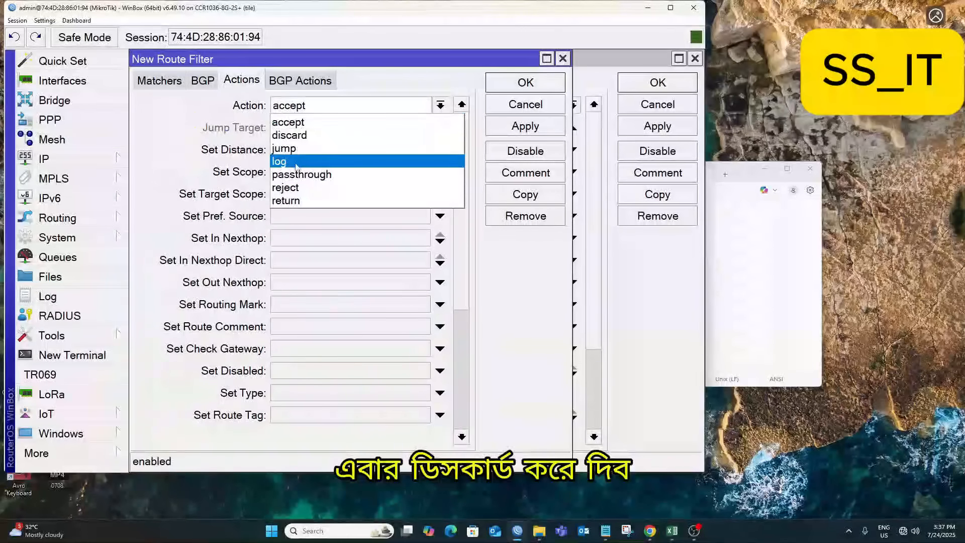
{"action": "left_click", "coordinate": [297, 135]}
{"action": "left_click", "coordinate": [525, 126]}
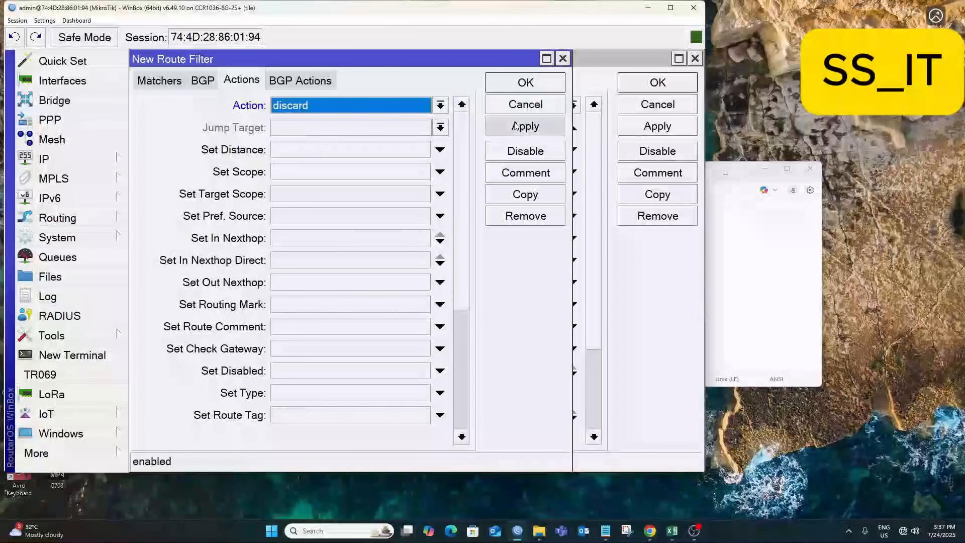
{"action": "left_click", "coordinate": [525, 104]}
{"action": "left_click", "coordinate": [625, 111]}
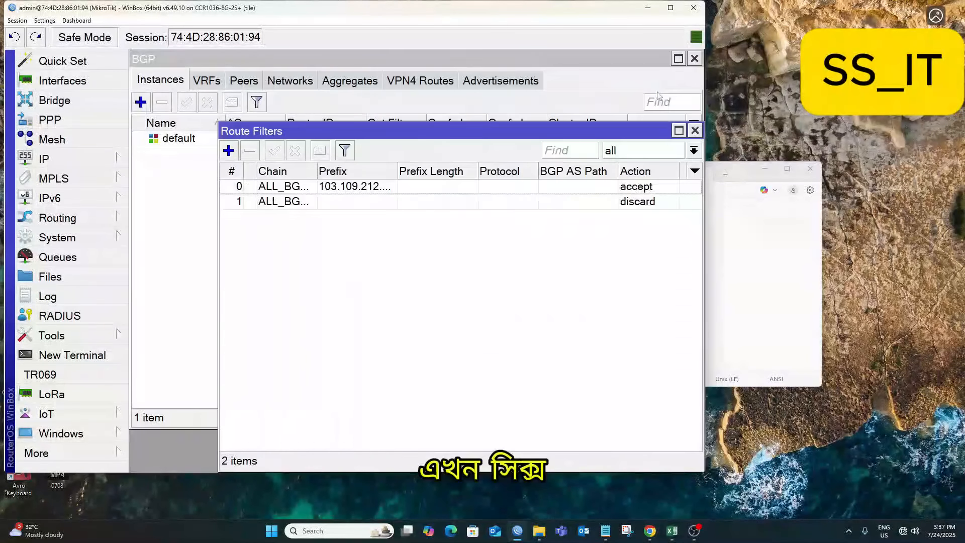
Keep the 103.109.212.118 accept rule above the discard rule, then close Route Filters.
{"action": "left_click_drag", "start_coordinate": [317, 173], "coordinate": [381, 251]}
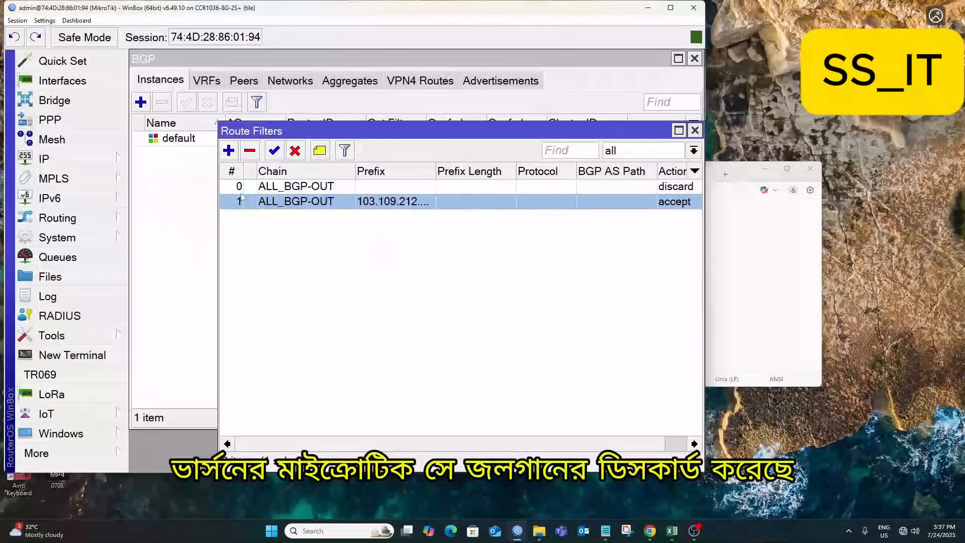
{"action": "left_click_drag", "start_coordinate": [362, 203], "coordinate": [358, 182]}
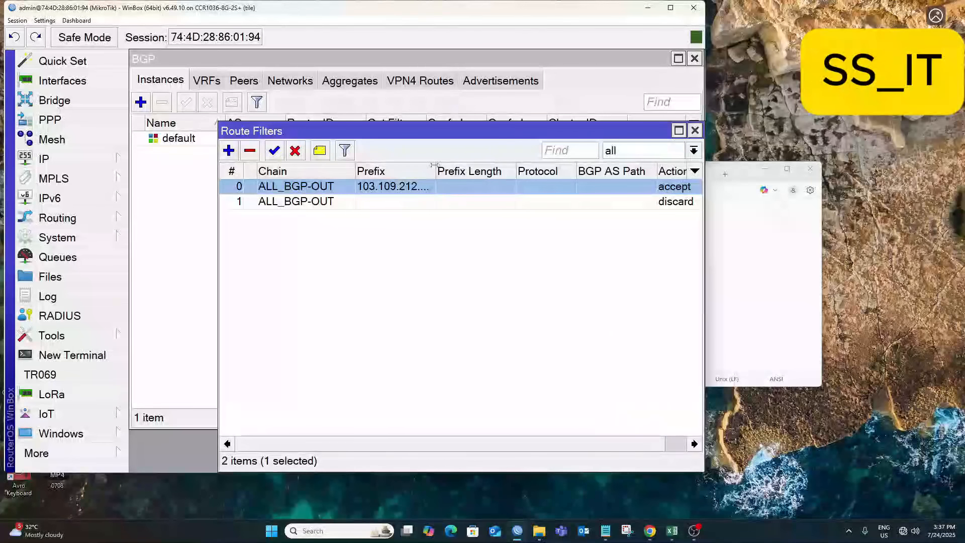
{"action": "left_click_drag", "start_coordinate": [434, 165], "coordinate": [477, 166]}
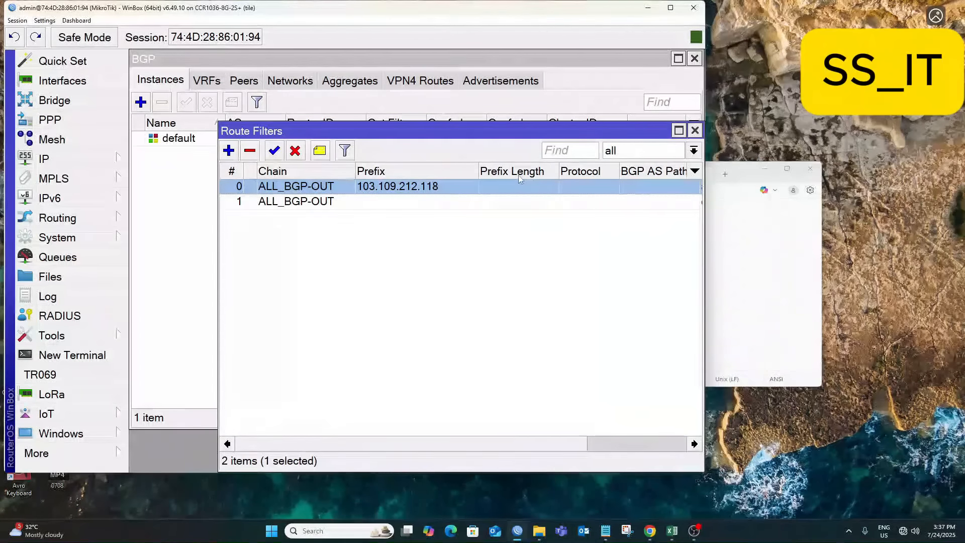
{"action": "left_click", "coordinate": [696, 130]}
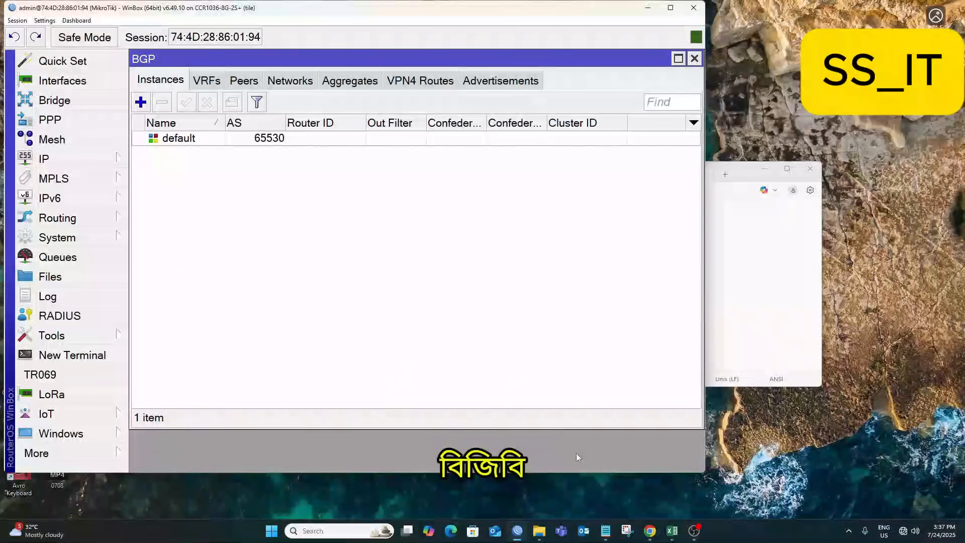
Copy ASN 64546 from the notes and paste it over AS 65530 in the default instance.
{"action": "left_click", "coordinate": [605, 531]}
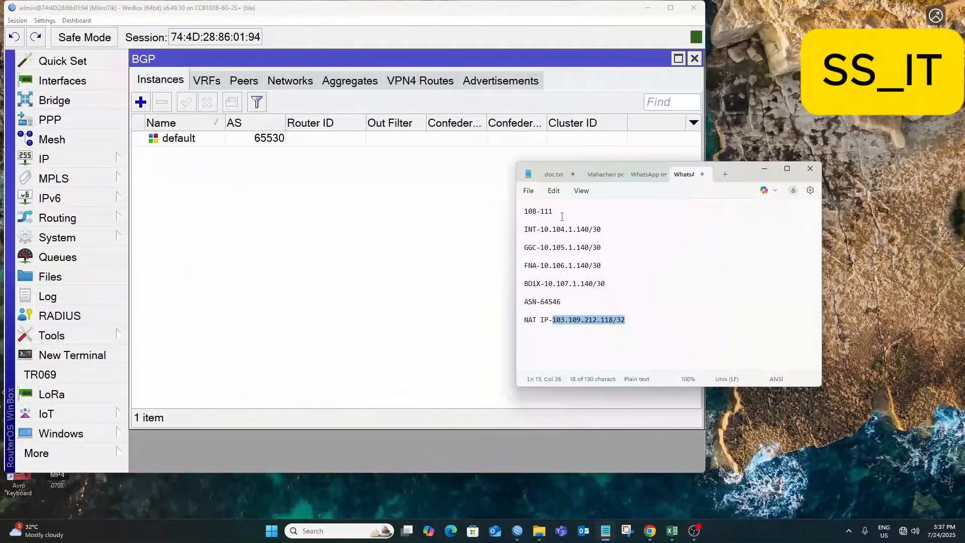
{"action": "left_click_drag", "start_coordinate": [562, 302], "coordinate": [541, 303]}
{"action": "key", "text": "ctrl+c"}
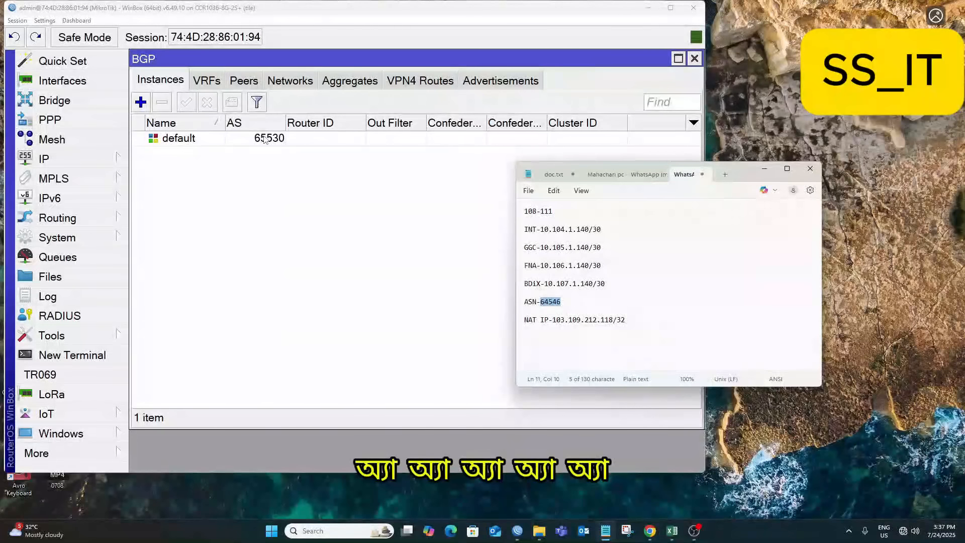
{"action": "double_click", "coordinate": [264, 139]}
{"action": "double_click", "coordinate": [468, 108]}
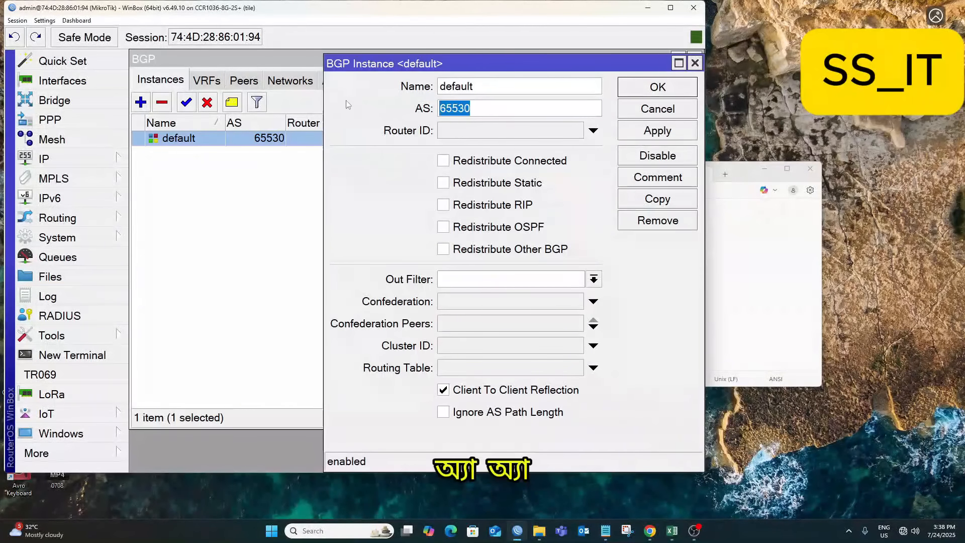
{"action": "key", "text": "ctrl+v"}
{"action": "left_click", "coordinate": [658, 130]}
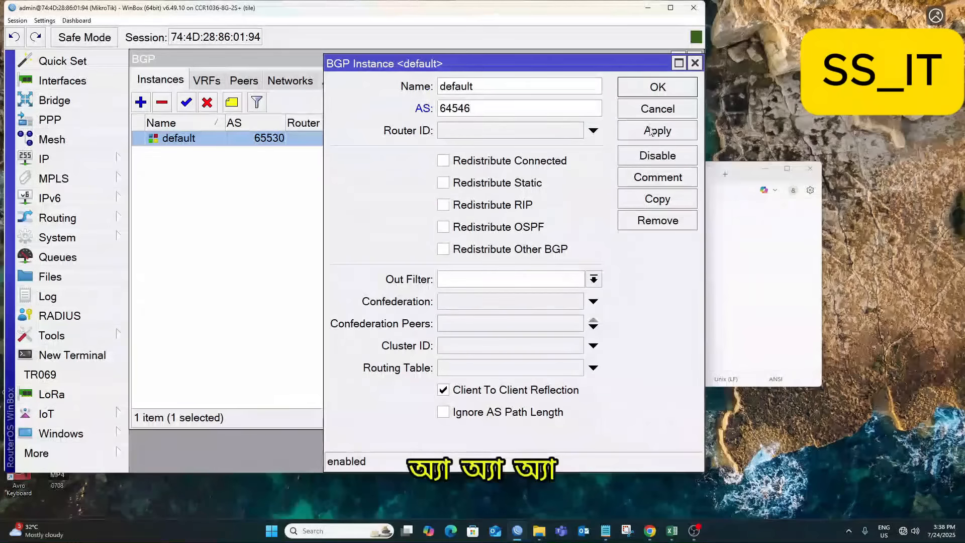
{"action": "left_click", "coordinate": [657, 87]}
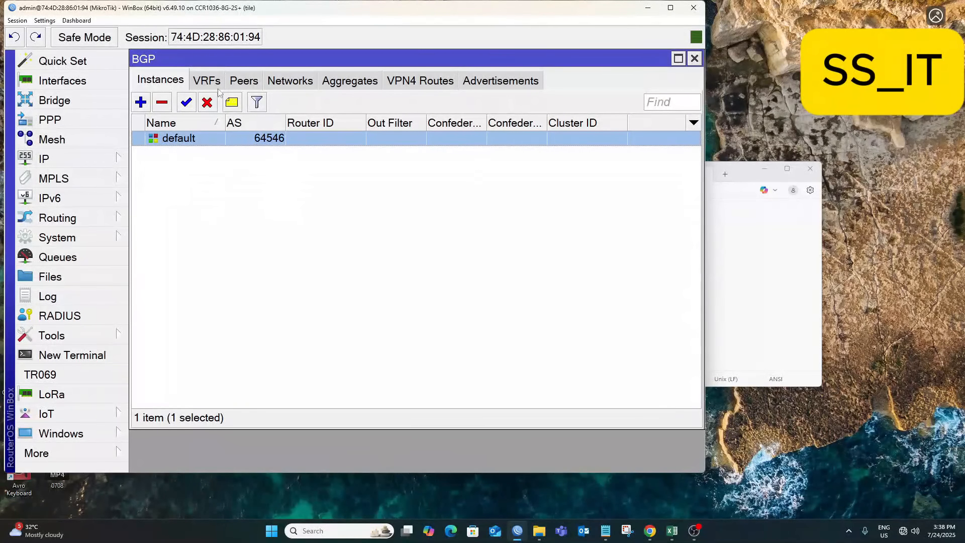
Start a new BGP peer named BTSL- and copy 10.104.1.142/30 from the IP address list.
{"action": "left_click", "coordinate": [242, 83]}
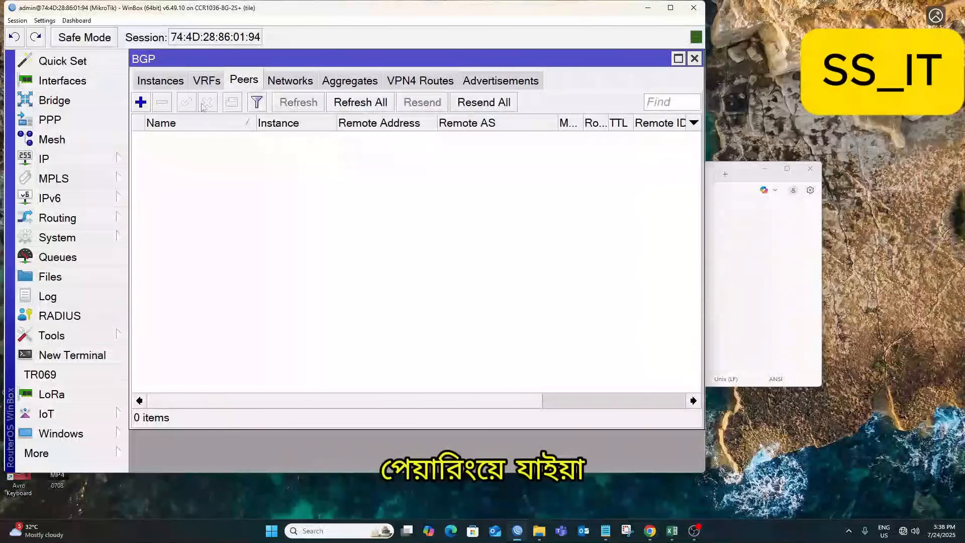
{"action": "left_click", "coordinate": [140, 102]}
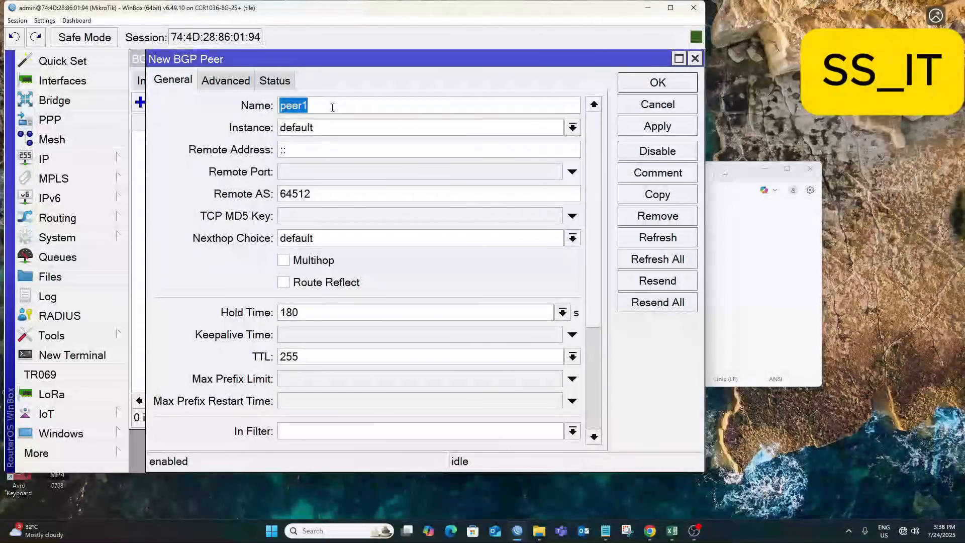
{"action": "type", "text": "BTSL-INT"}
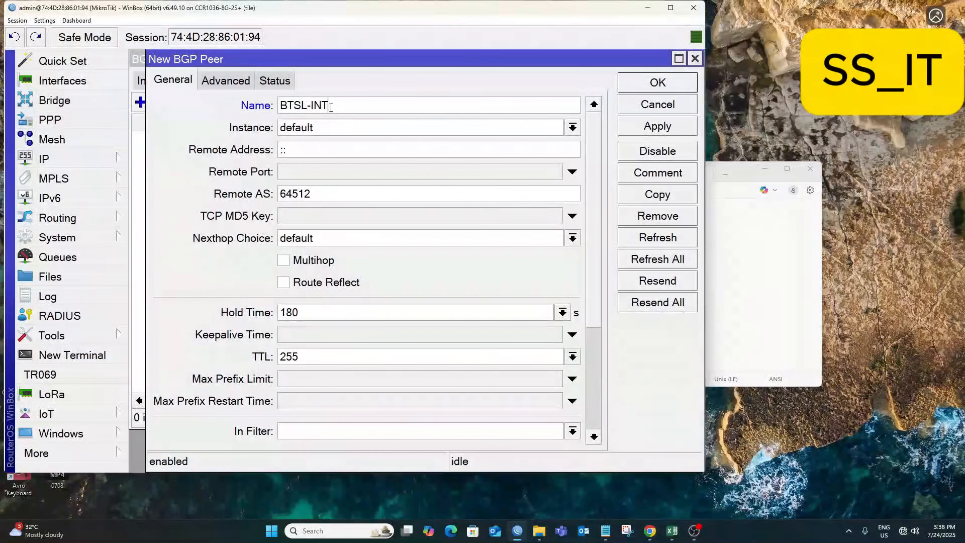
{"action": "left_click", "coordinate": [44, 159]}
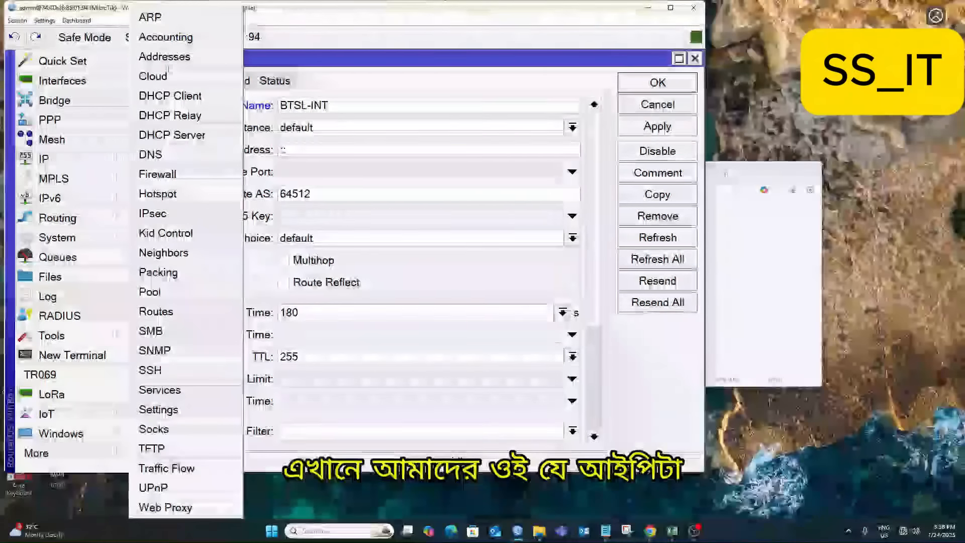
{"action": "left_click", "coordinate": [170, 60]}
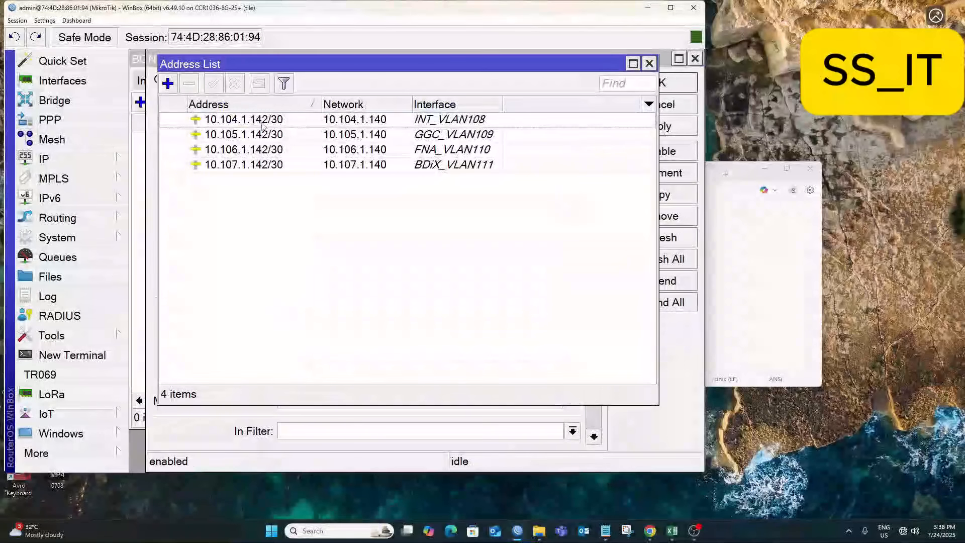
{"action": "double_click", "coordinate": [244, 119]}
{"action": "right_click", "coordinate": [534, 260]}
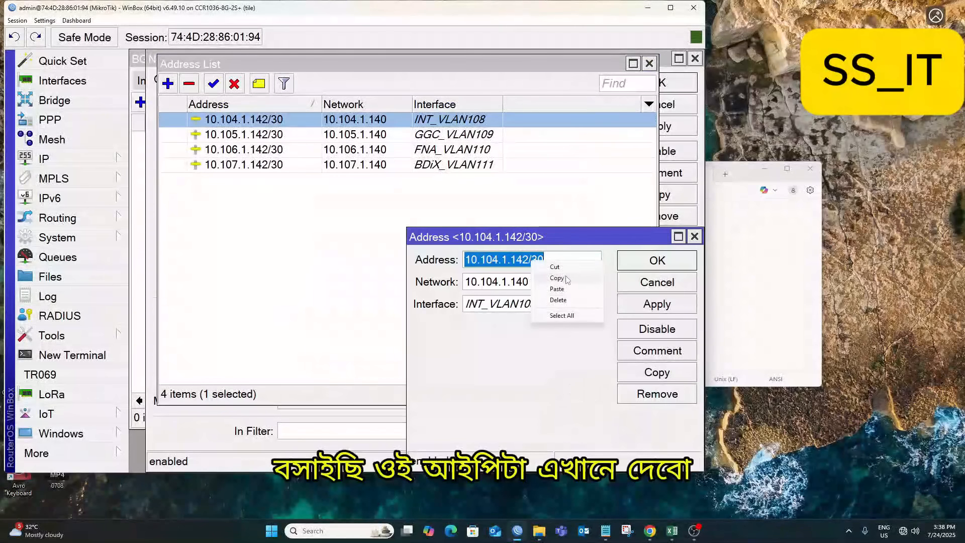
{"action": "left_click", "coordinate": [557, 278]}
{"action": "left_click", "coordinate": [657, 282]}
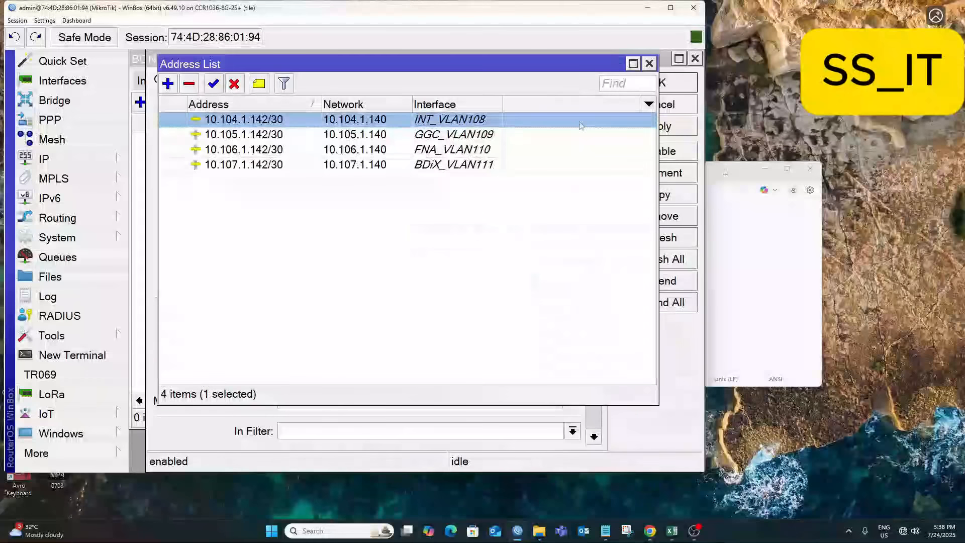
{"action": "left_click", "coordinate": [650, 63]}
Set the peer's remote address from the copied address without /30, remote AS 135246, and apply.
{"action": "left_click", "coordinate": [307, 148]}
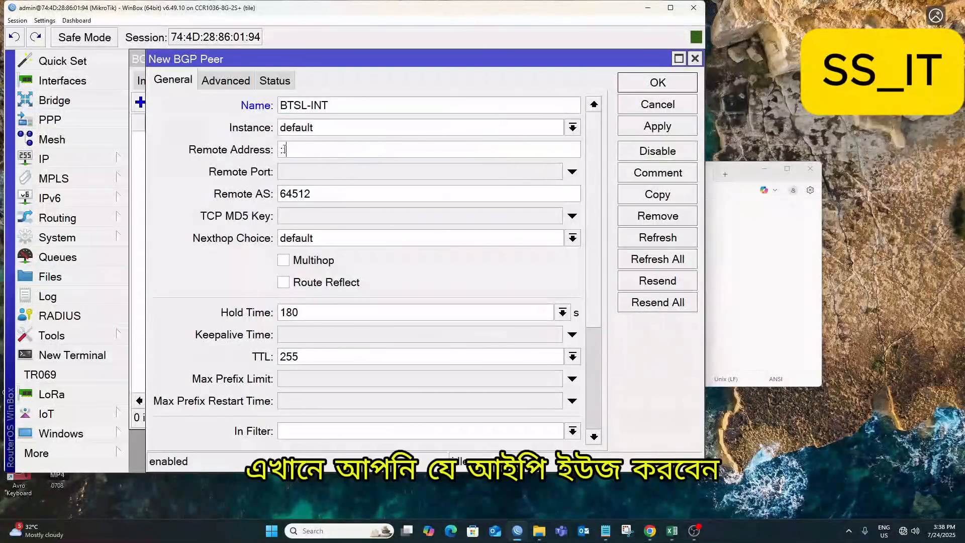
{"action": "left_click", "coordinate": [344, 149]}
{"action": "key", "text": "BackSpace"}
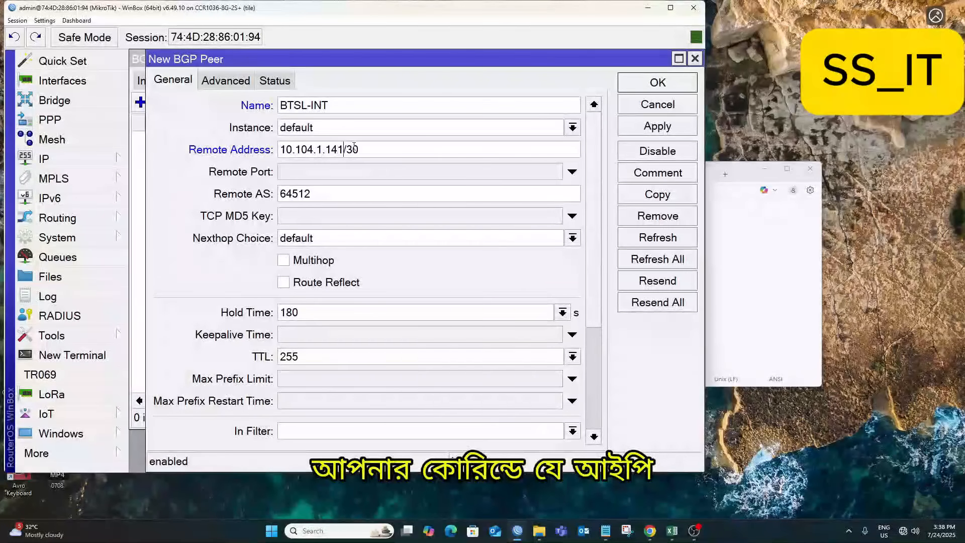
{"action": "key", "text": "BackSpace"}
{"action": "key", "text": "Left"}
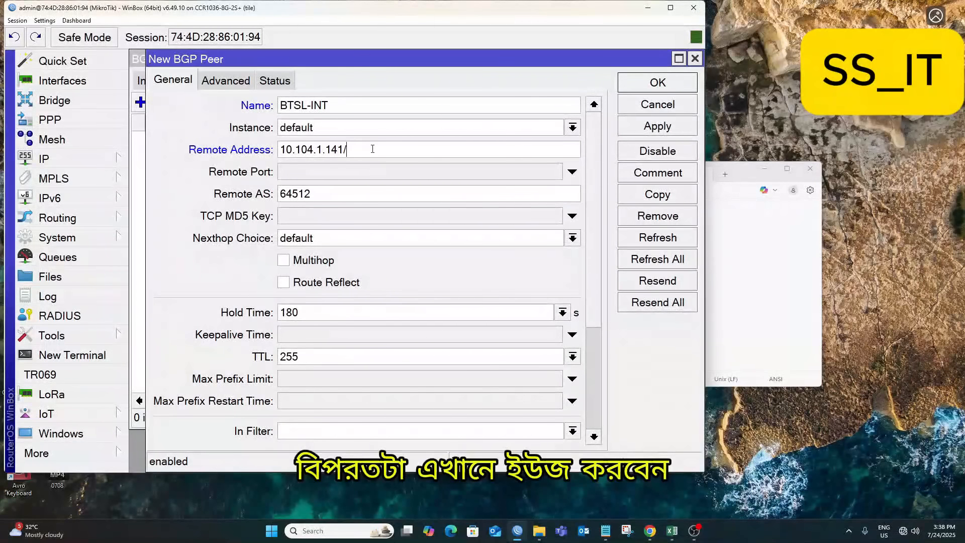
{"action": "key", "text": "BackSpace"}
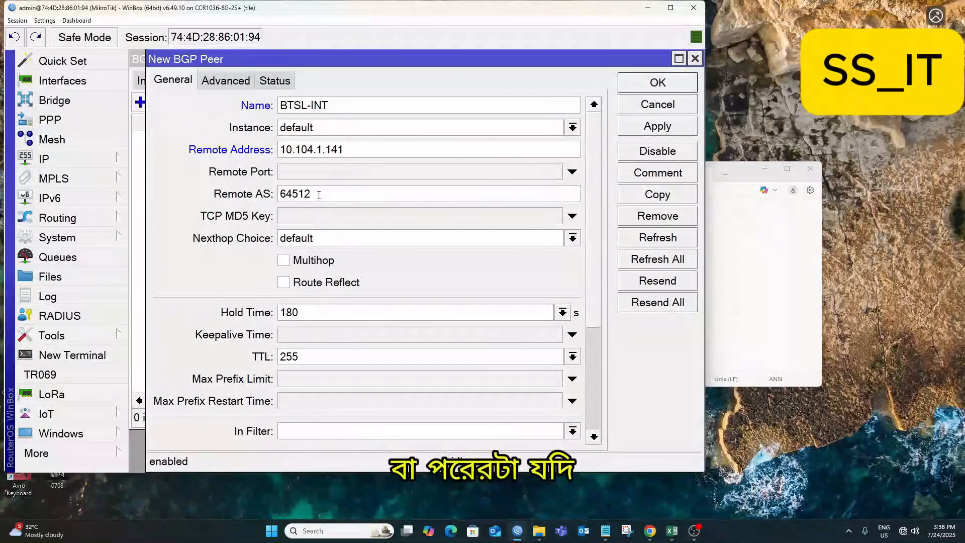
{"action": "left_click_drag", "start_coordinate": [319, 195], "coordinate": [149, 196]}
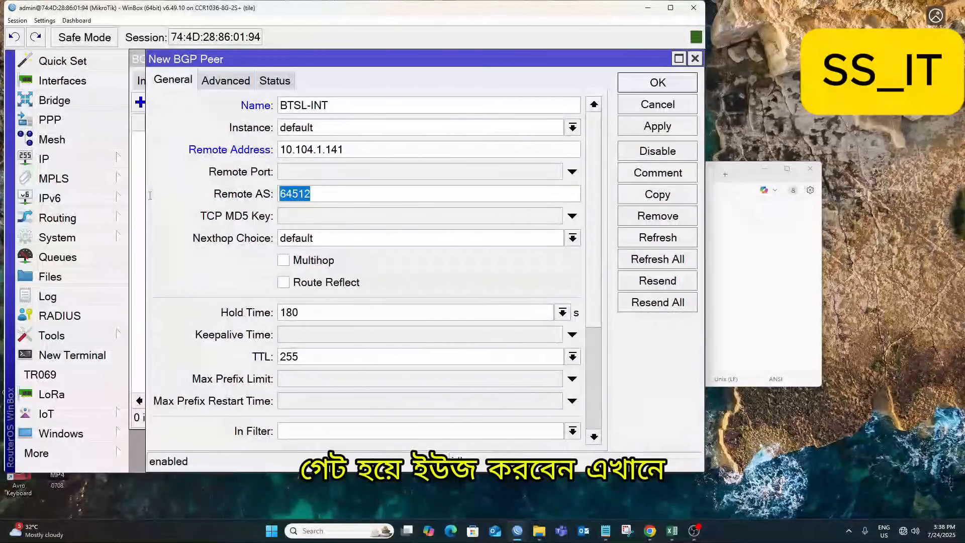
{"action": "type", "text": "1352"}
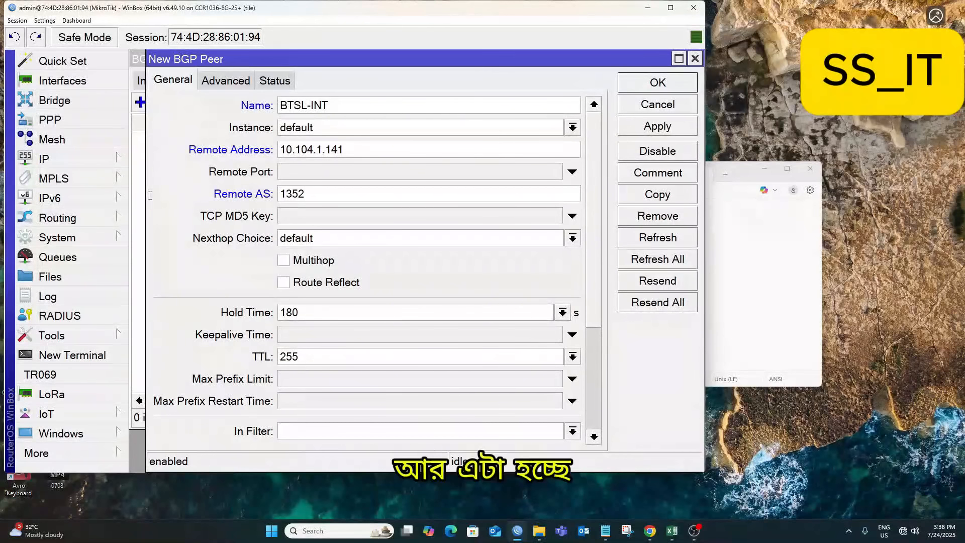
{"action": "type", "text": "46"}
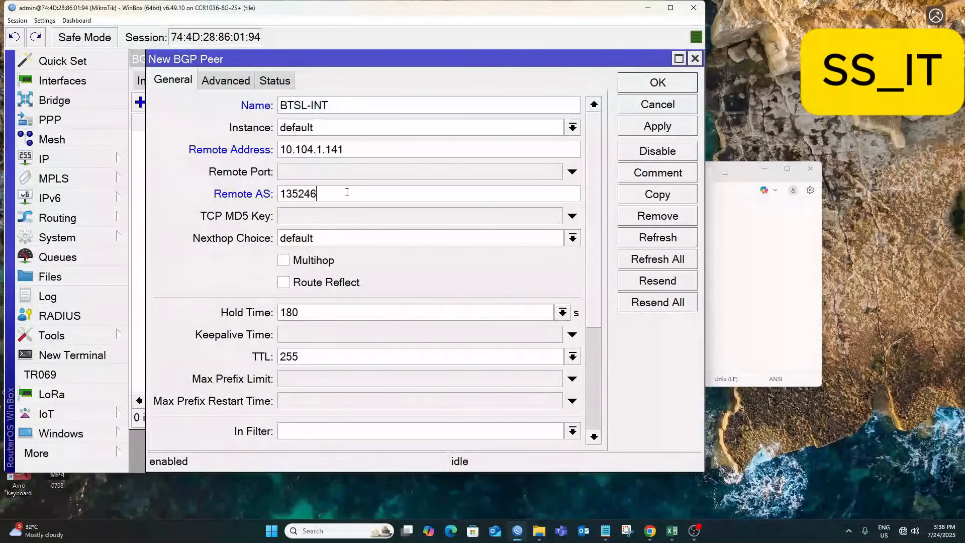
{"action": "left_click", "coordinate": [658, 127]}
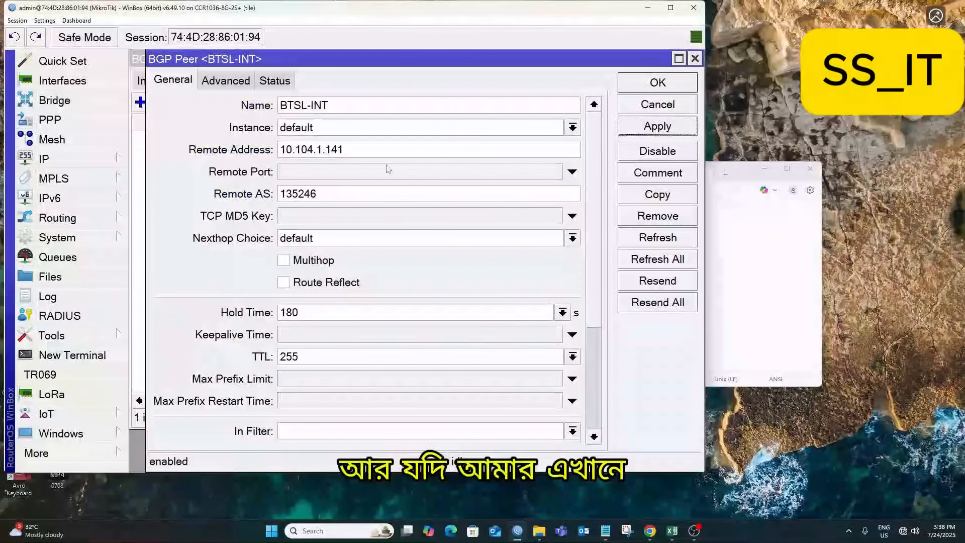
Choose ALL_BGP-OUT as the peer's out filter, apply, and duplicate the peer.
{"action": "scroll", "coordinate": [264, 365], "scroll_direction": "down", "scroll_amount": 5}
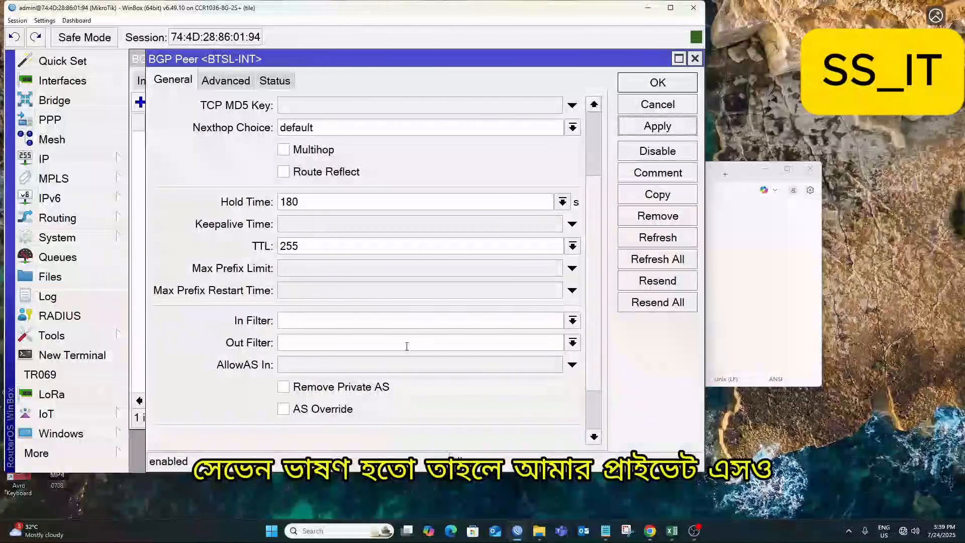
{"action": "left_click", "coordinate": [572, 342]}
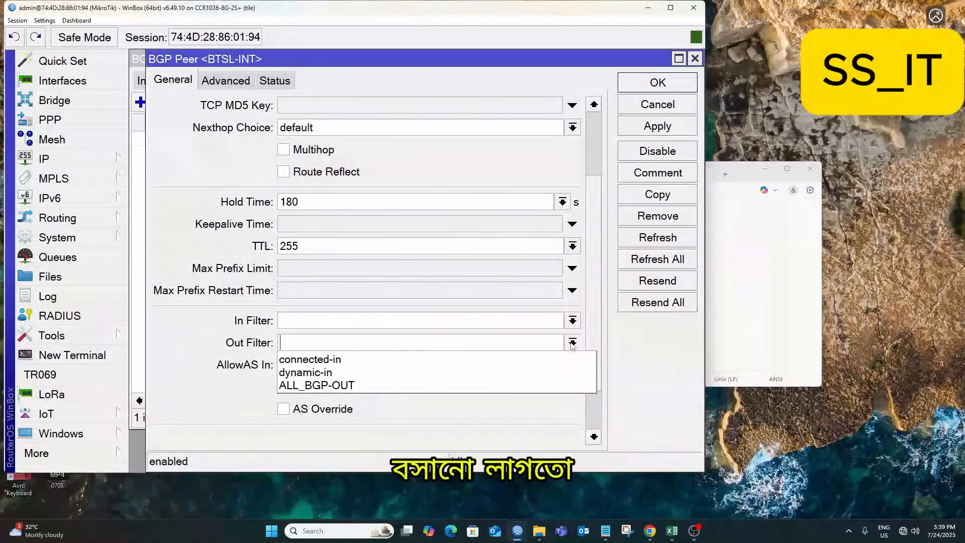
{"action": "left_click", "coordinate": [346, 386]}
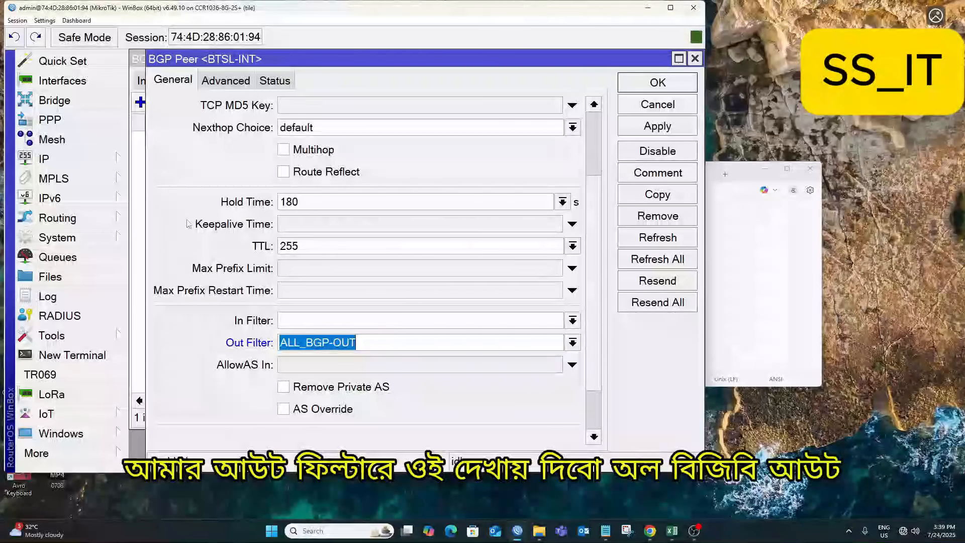
{"action": "left_click", "coordinate": [667, 133]}
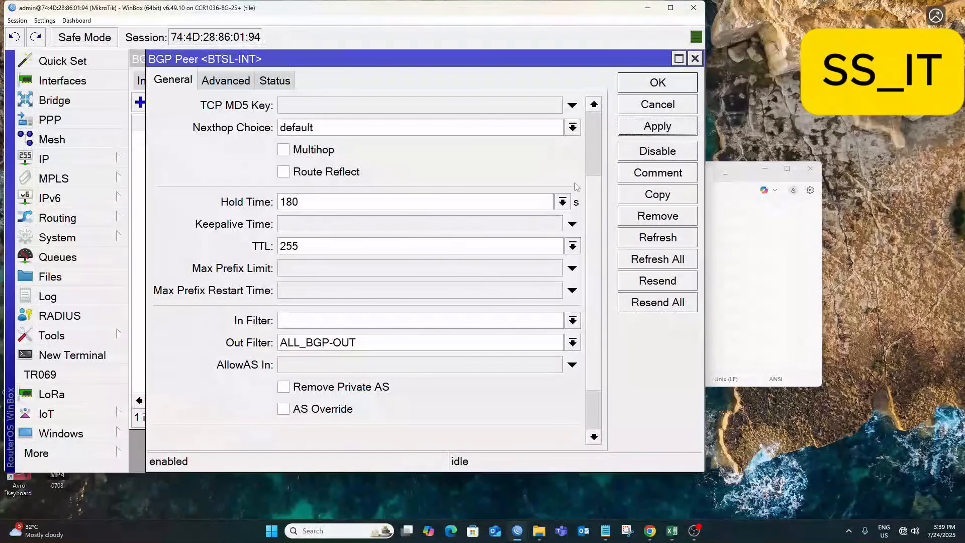
{"action": "left_click", "coordinate": [658, 196]}
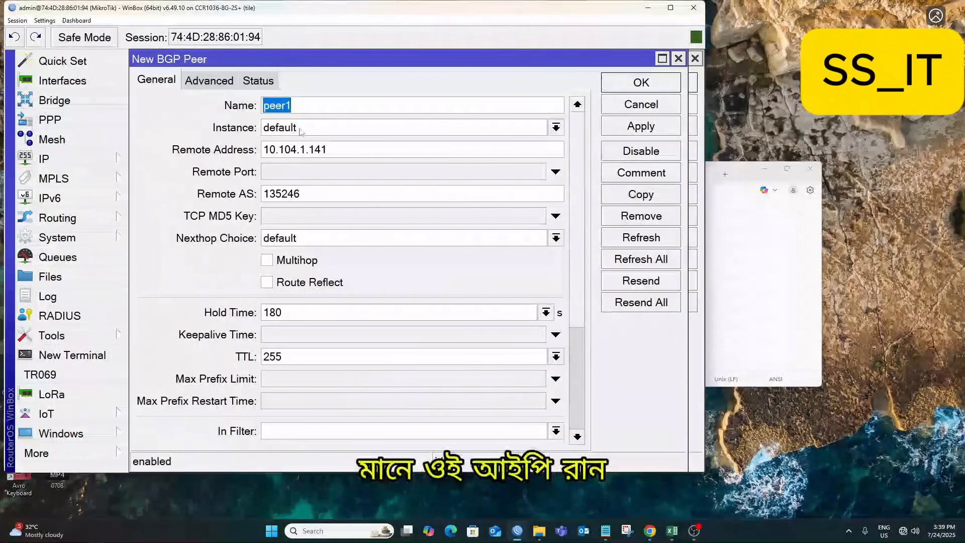
Rename the copied peer to BTSL-GGC with remote address 10.105.1.141 and apply.
{"action": "type", "text": "GG"}
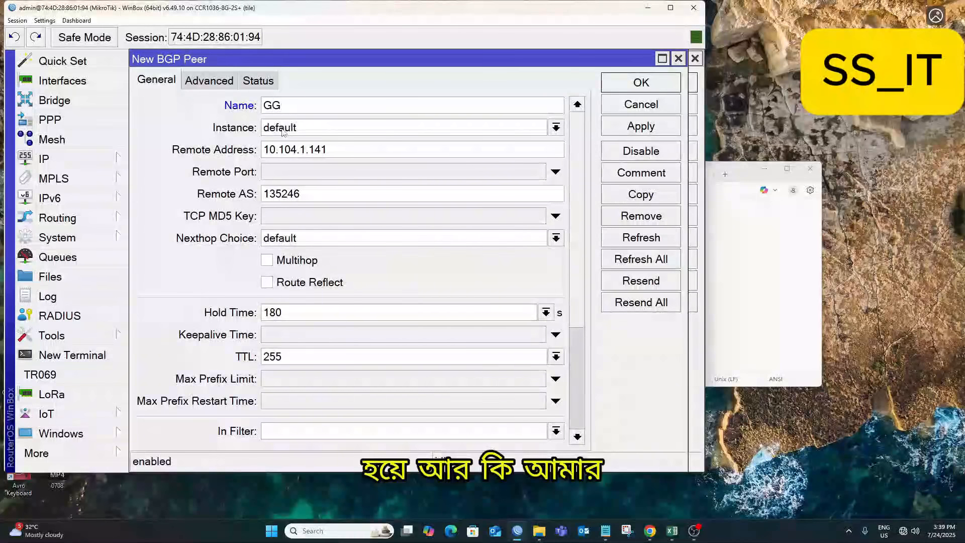
{"action": "type", "text": "C"}
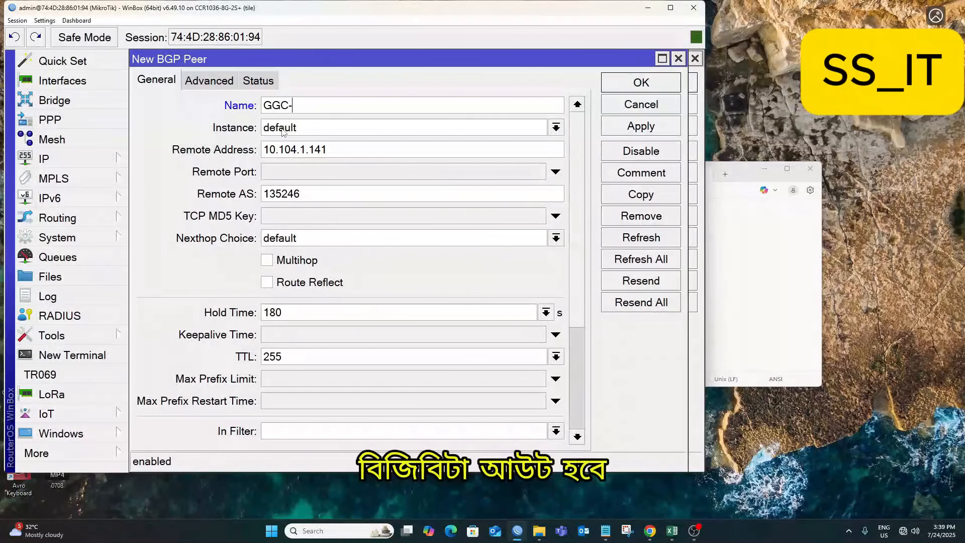
{"action": "type", "text": "-"}
{"action": "key", "text": "BackSpace"}
{"action": "key", "text": "BackSpace"}
{"action": "key", "text": "BackSpace"}
{"action": "key", "text": "BackSpace"}
{"action": "type", "text": "BTSL"}
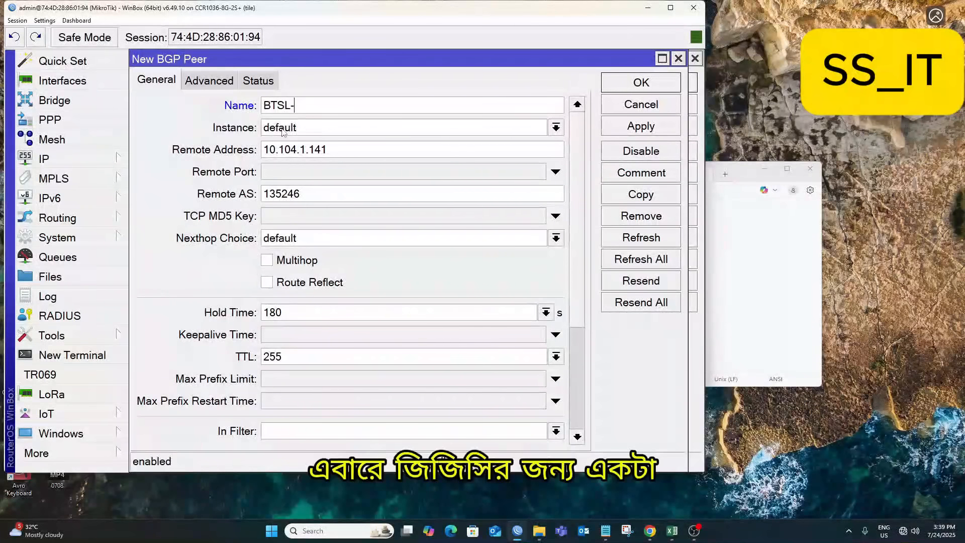
{"action": "type", "text": "-GGC"}
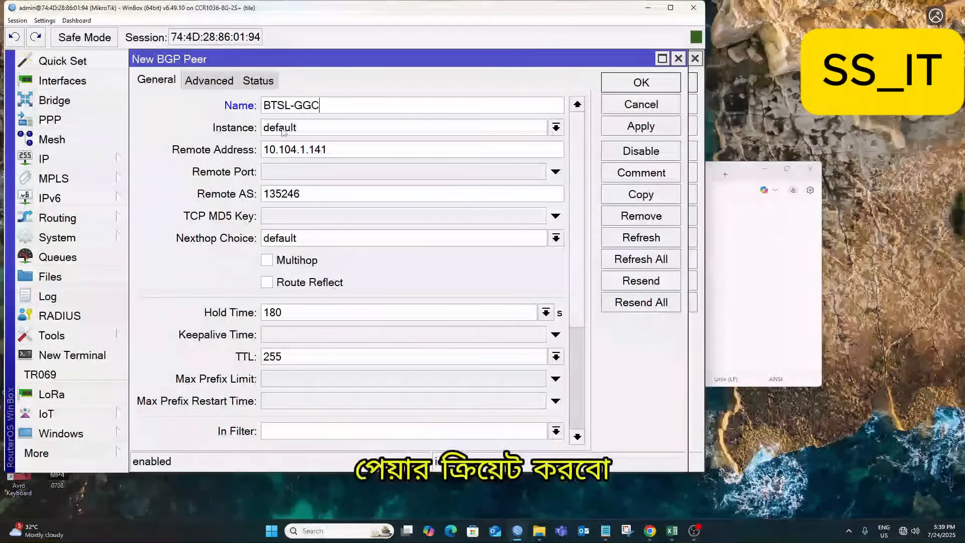
{"action": "left_click", "coordinate": [300, 149]}
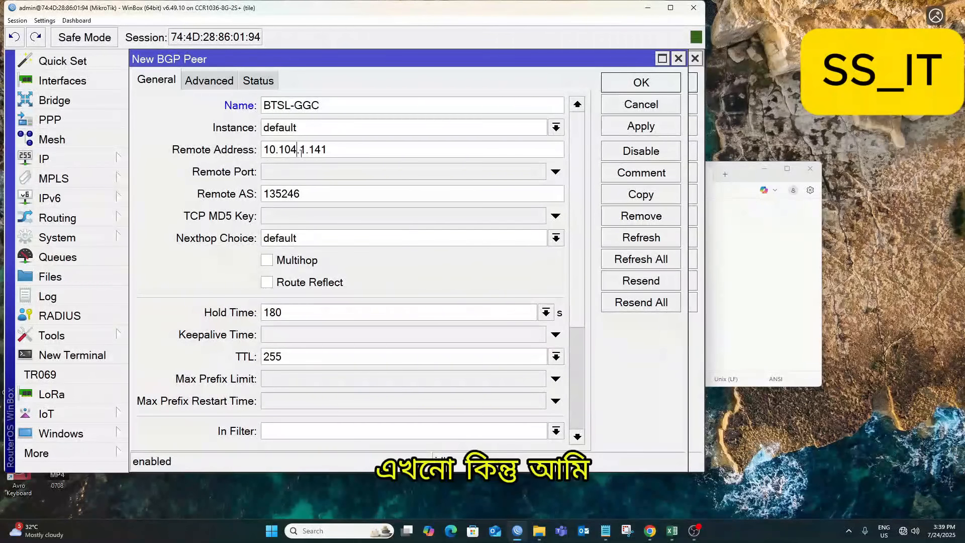
{"action": "key", "text": "BackSpace"}
{"action": "type", "text": "5"}
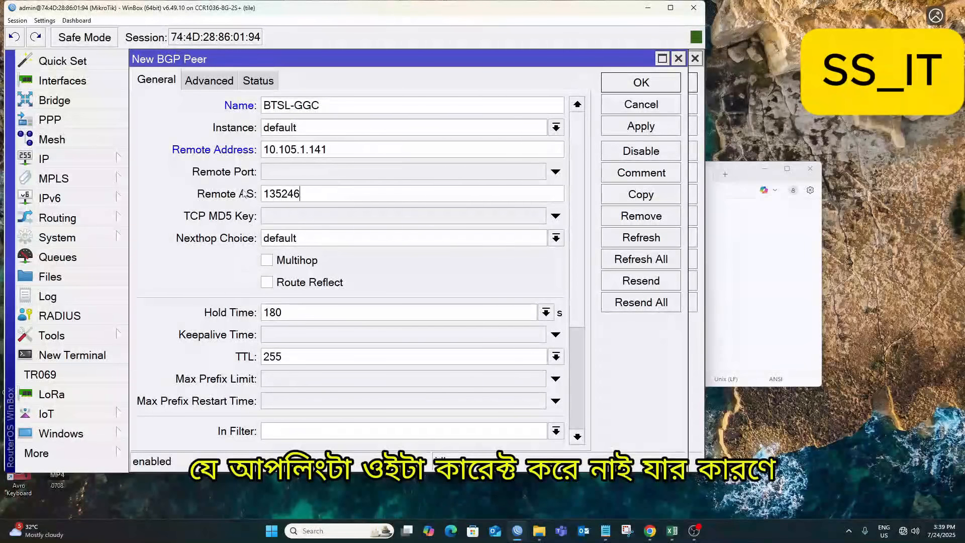
{"action": "left_click", "coordinate": [642, 128]}
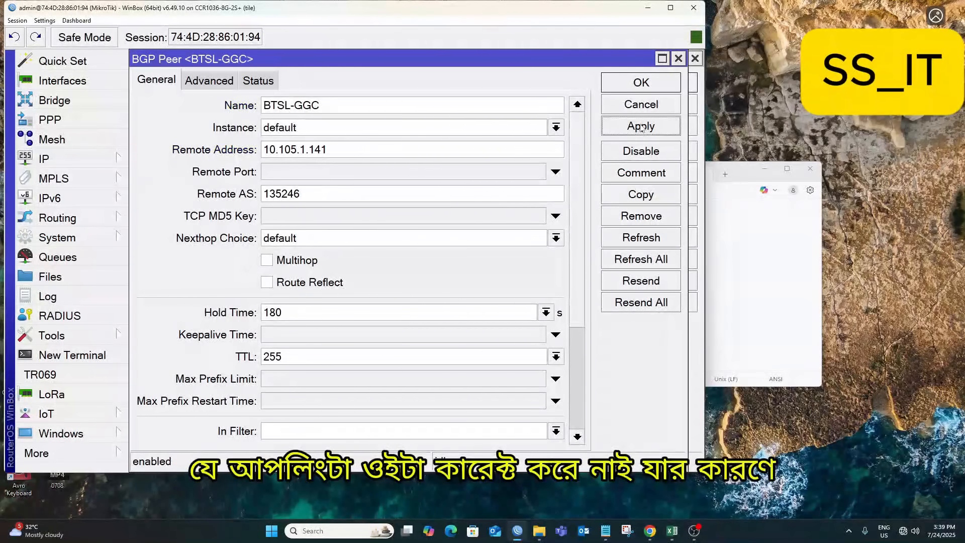
Add copied peers BTSL-FNA at 10.106.1.141 and BTSL-BDiX at 10.107.1.141.
{"action": "left_click", "coordinate": [653, 201]}
{"action": "type", "text": "BTS"}
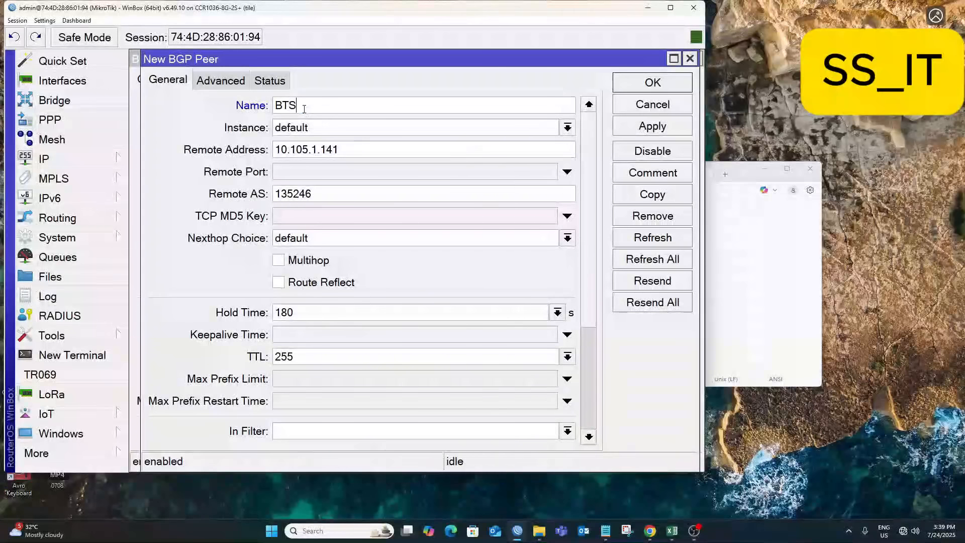
{"action": "type", "text": "L-"}
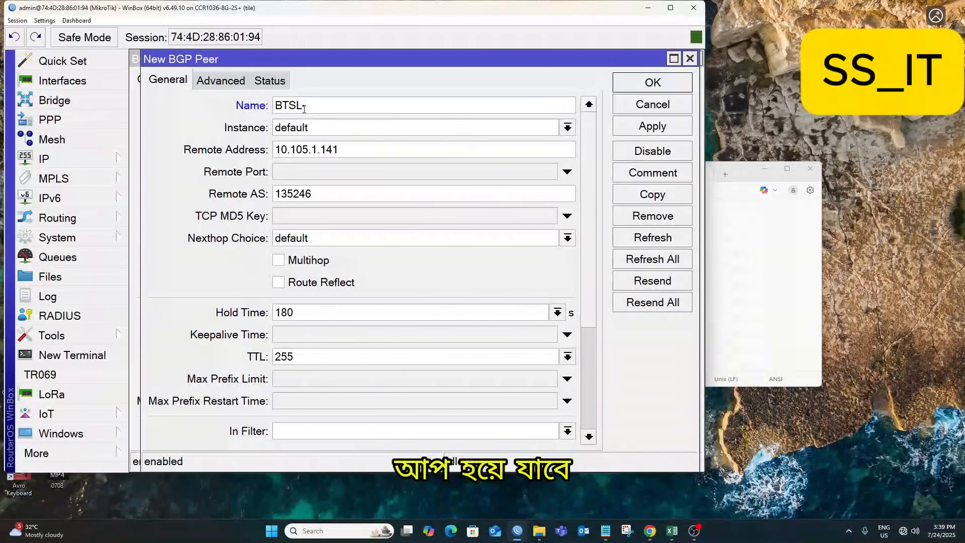
{"action": "type", "text": "FNA"}
{"action": "left_click", "coordinate": [311, 147]}
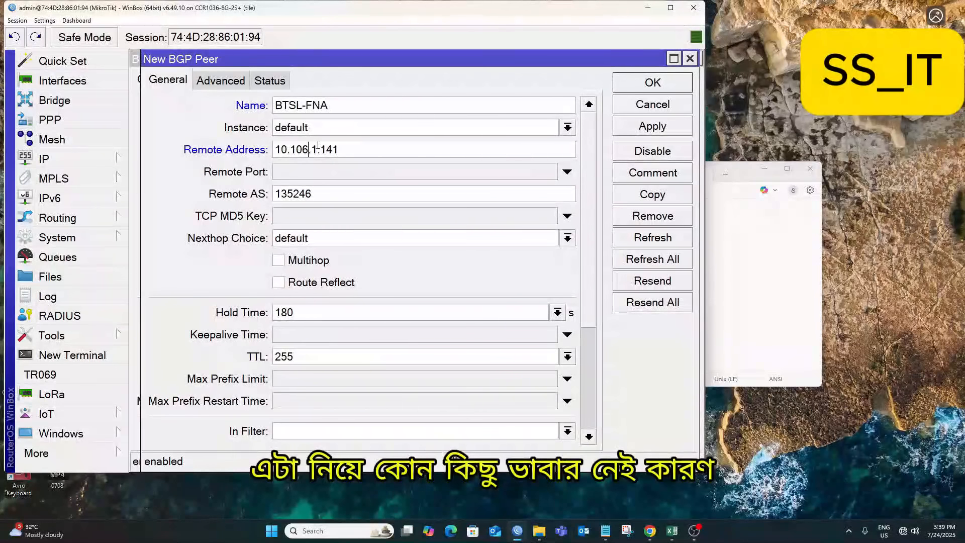
{"action": "left_click", "coordinate": [653, 126]}
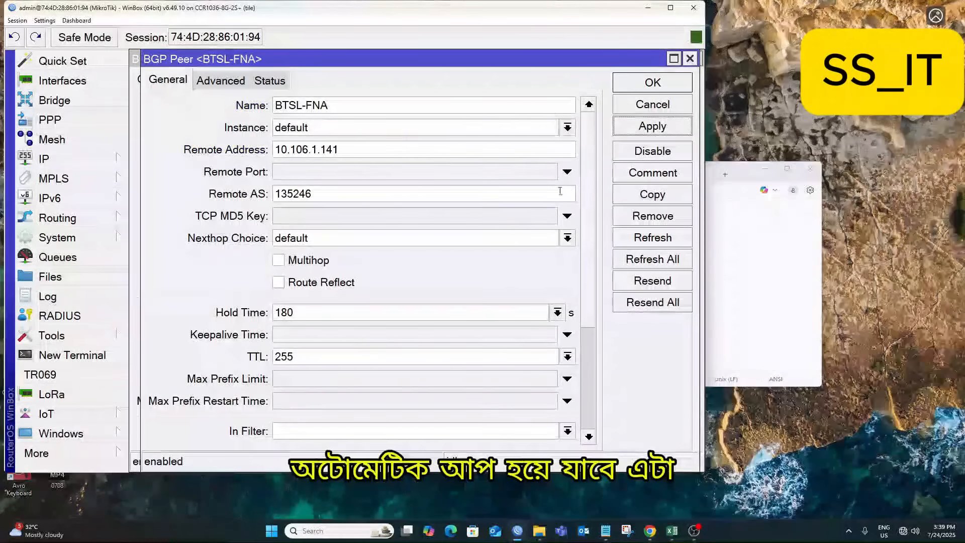
{"action": "left_click", "coordinate": [653, 199]}
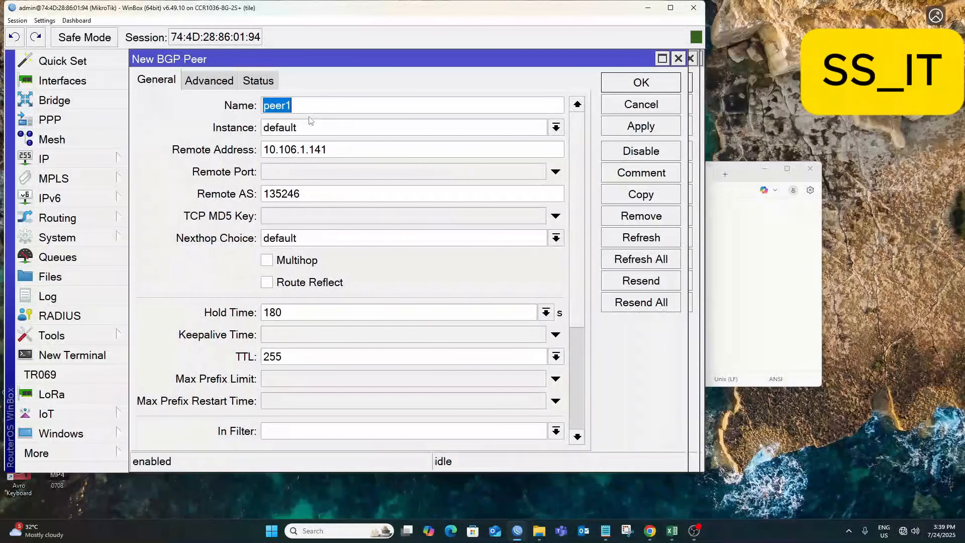
{"action": "type", "text": "BTSL_"}
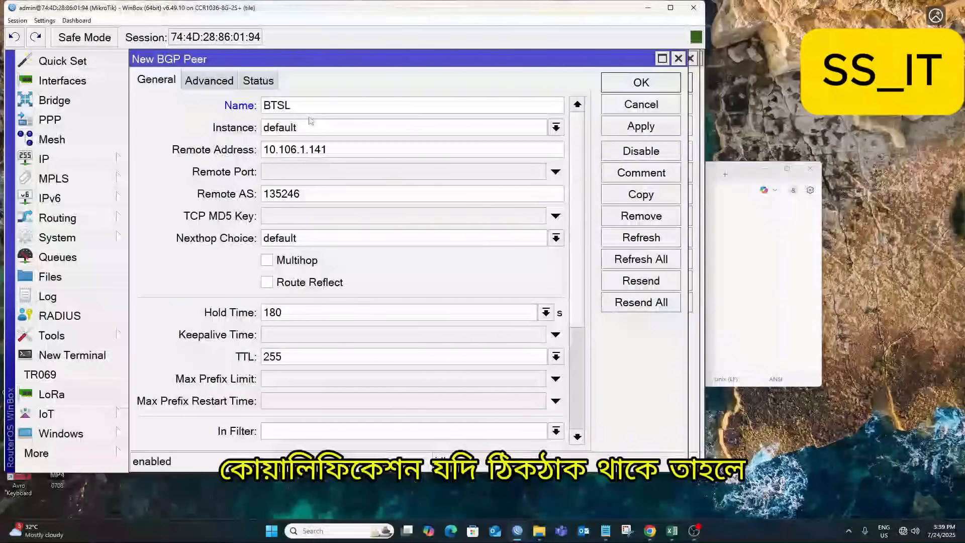
{"action": "type", "text": "-"}
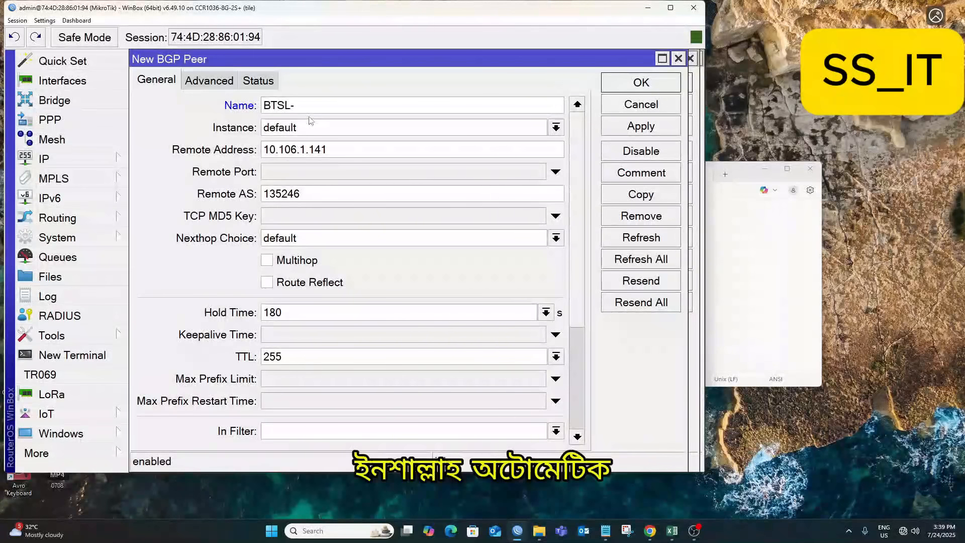
{"action": "type", "text": "BDiX"}
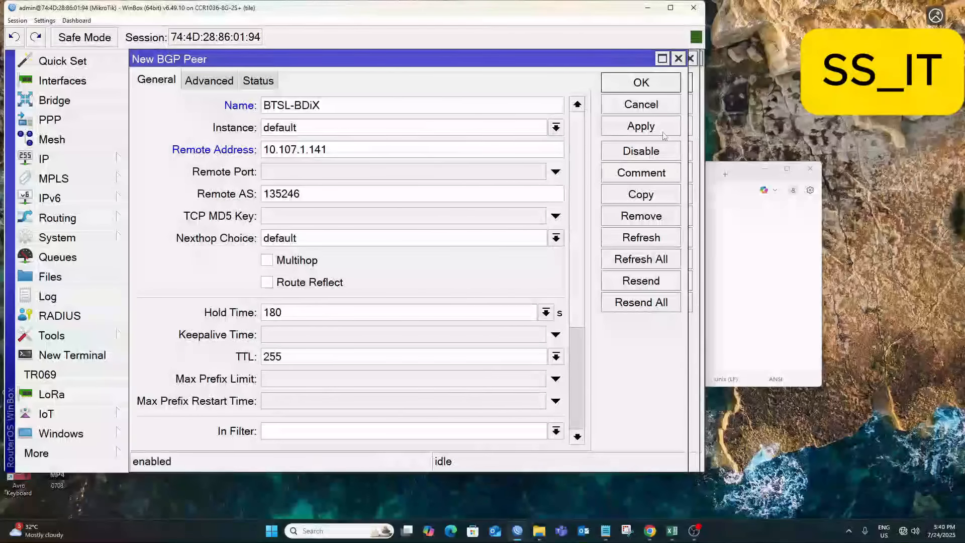
{"action": "left_click", "coordinate": [641, 126]}
Close all four BGP peer dialogs and open the bridge list.
{"action": "left_click", "coordinate": [641, 82]}
{"action": "left_click", "coordinate": [647, 83]}
{"action": "left_click", "coordinate": [652, 83]}
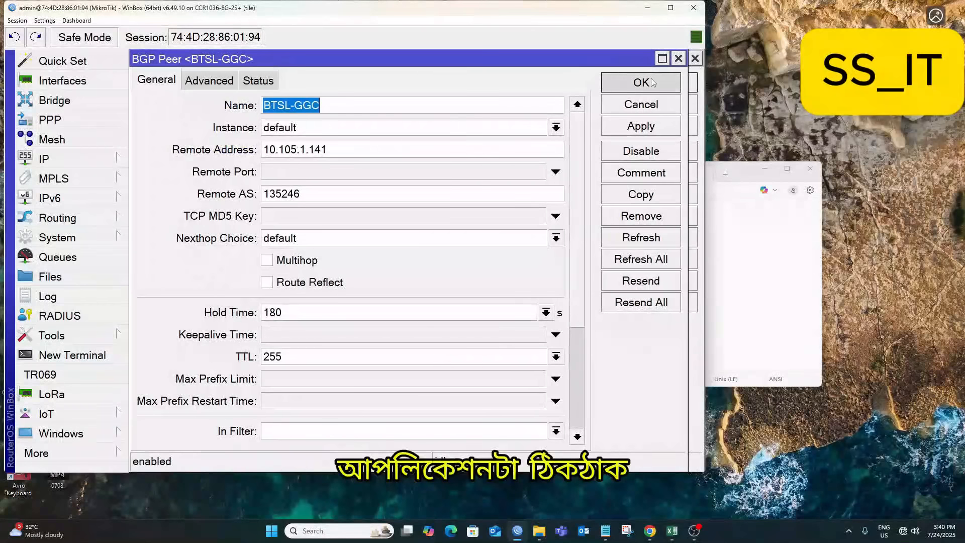
{"action": "left_click", "coordinate": [657, 82]}
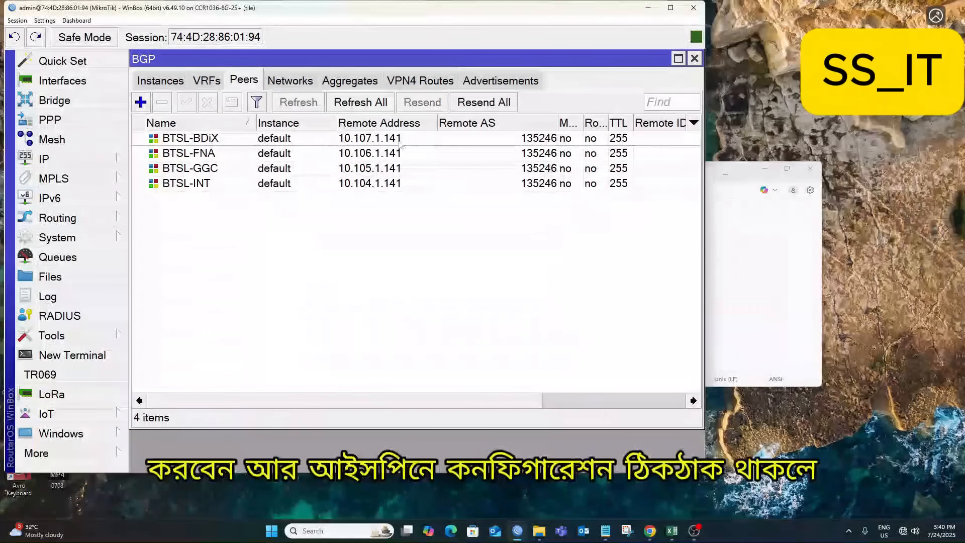
{"action": "left_click_drag", "start_coordinate": [435, 122], "coordinate": [411, 122]}
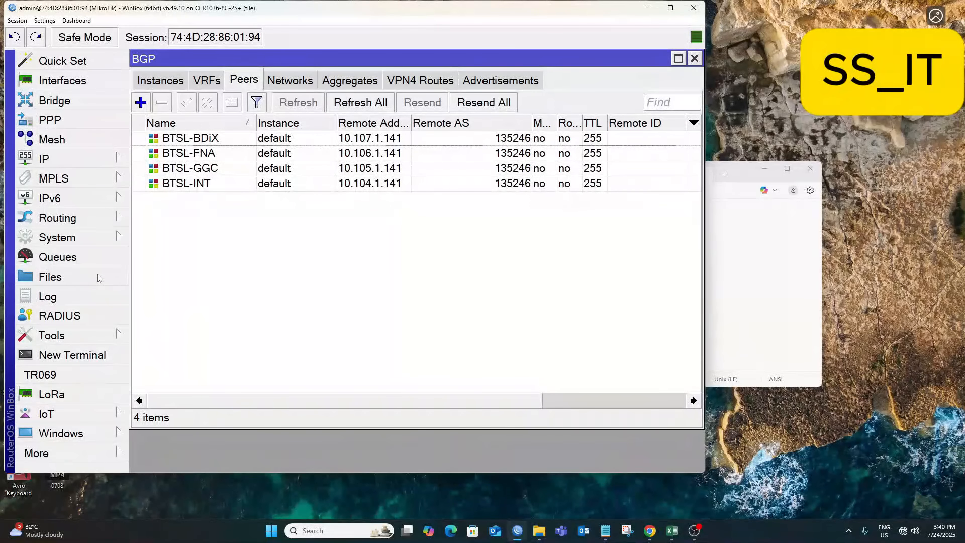
{"action": "left_click", "coordinate": [59, 102]}
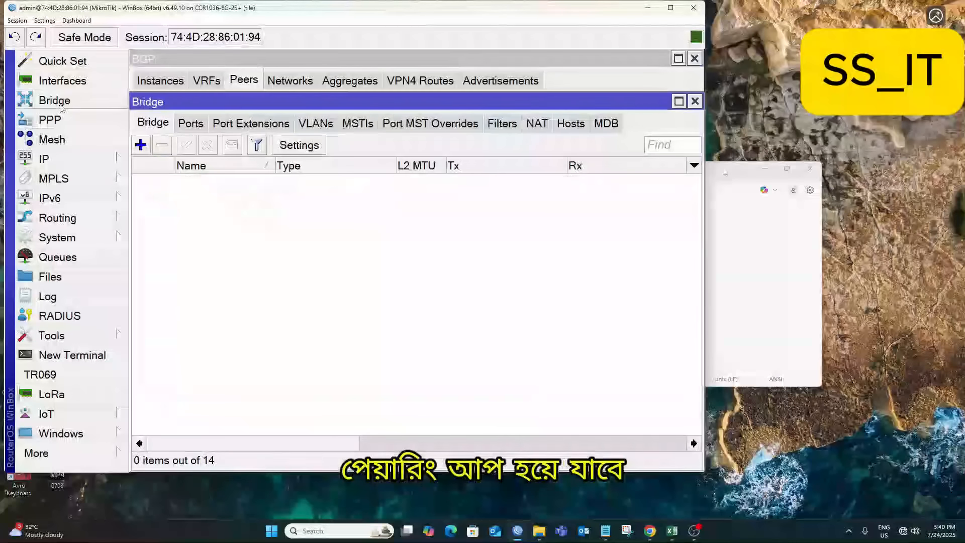
Add a new bridge named Loopback and save it.
{"action": "left_click", "coordinate": [141, 145]}
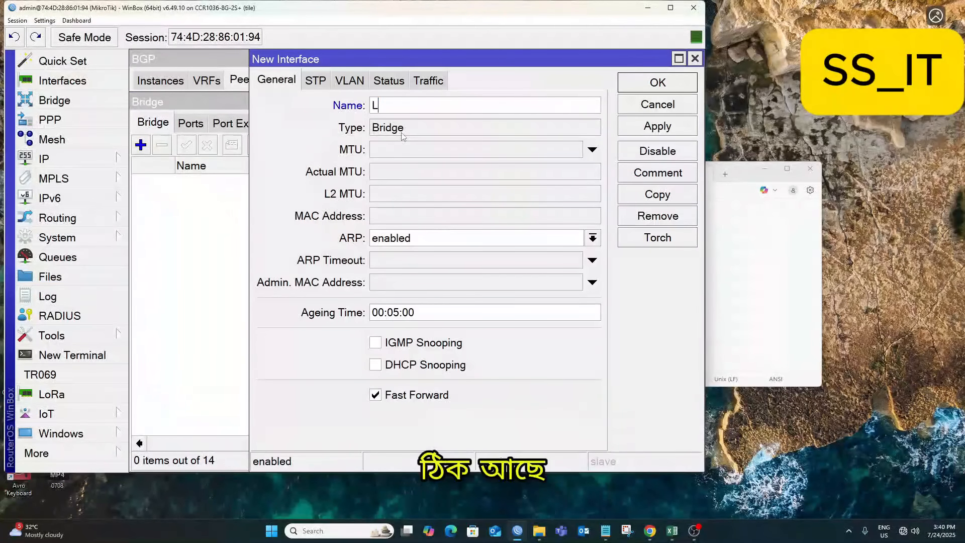
{"action": "type", "text": "Loopb"}
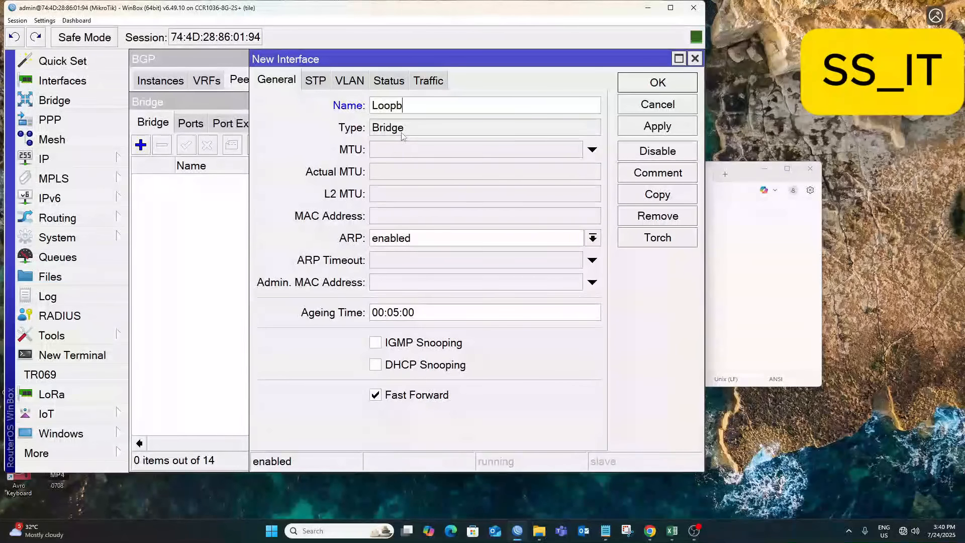
{"action": "type", "text": "ack"}
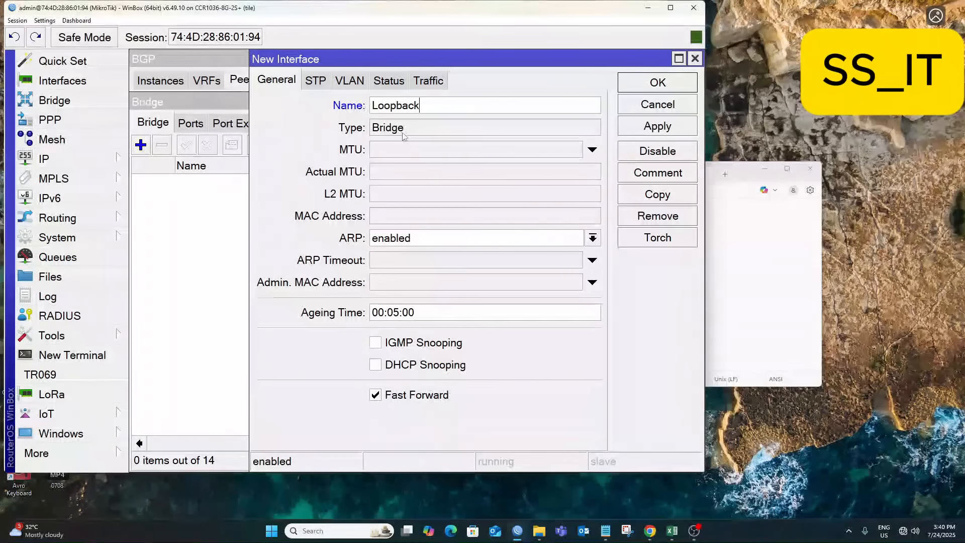
{"action": "left_click", "coordinate": [658, 126]}
{"action": "left_click", "coordinate": [657, 83]}
Open the IP address list and copy the NAT IP 103.109.212.118 from the notes.
{"action": "left_click", "coordinate": [50, 160]}
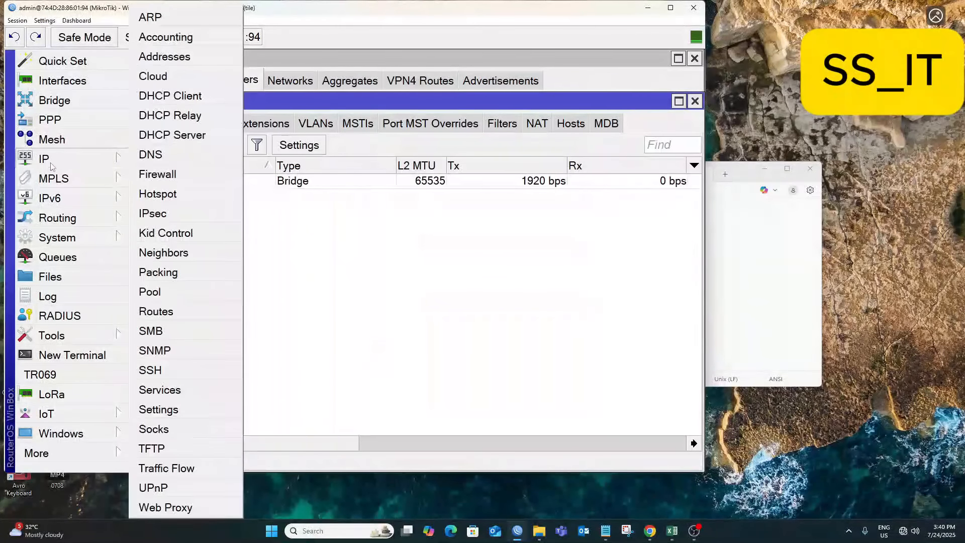
{"action": "left_click", "coordinate": [165, 57]}
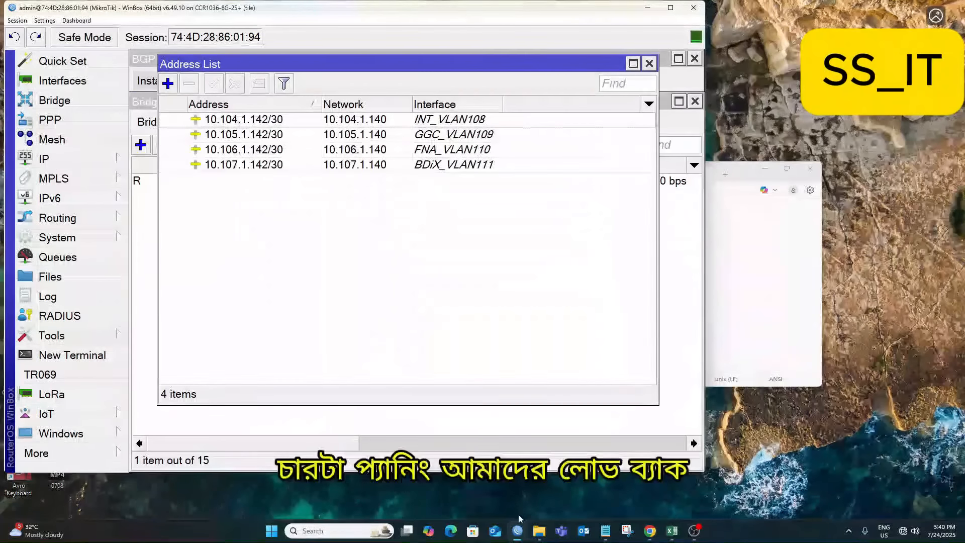
{"action": "left_click", "coordinate": [604, 531]}
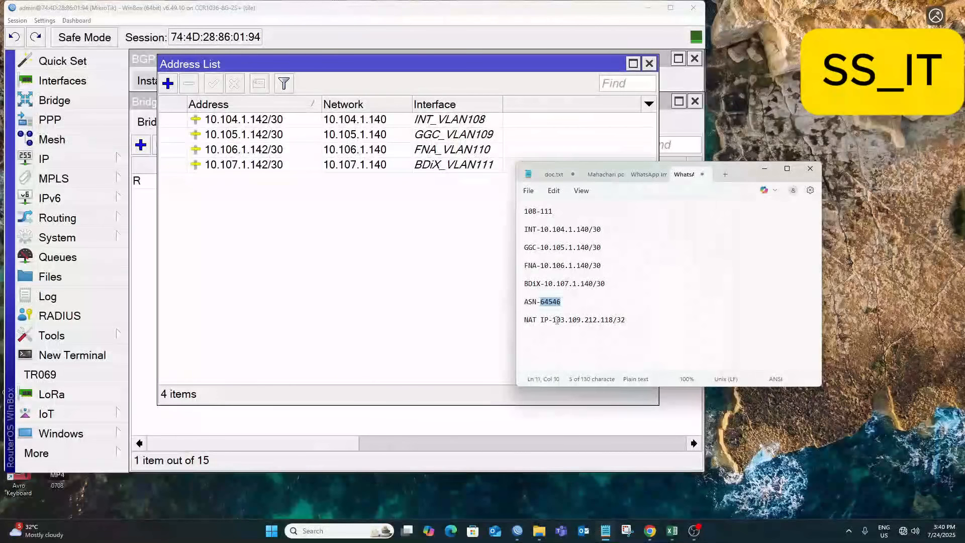
{"action": "left_click_drag", "start_coordinate": [553, 320], "coordinate": [624, 320]}
{"action": "right_click", "coordinate": [626, 319]}
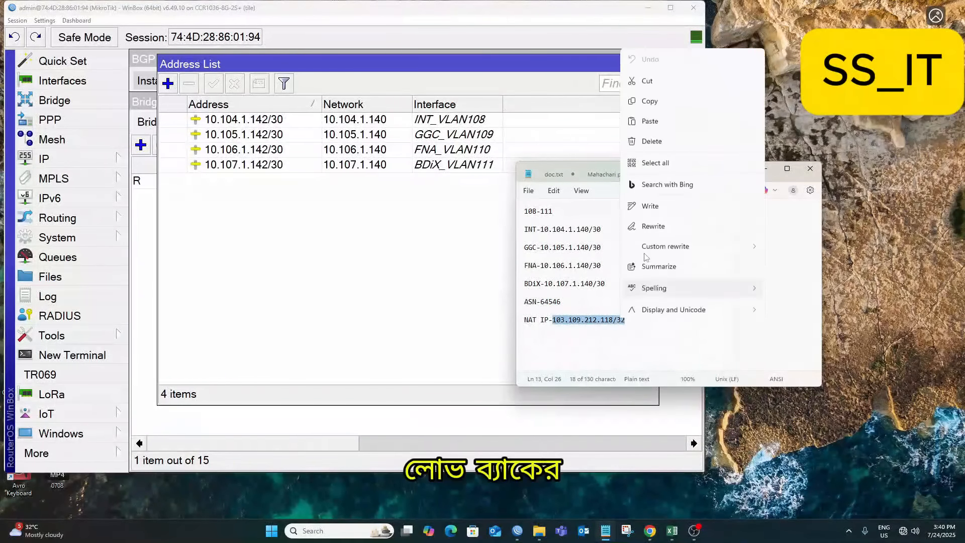
{"action": "left_click", "coordinate": [648, 95]}
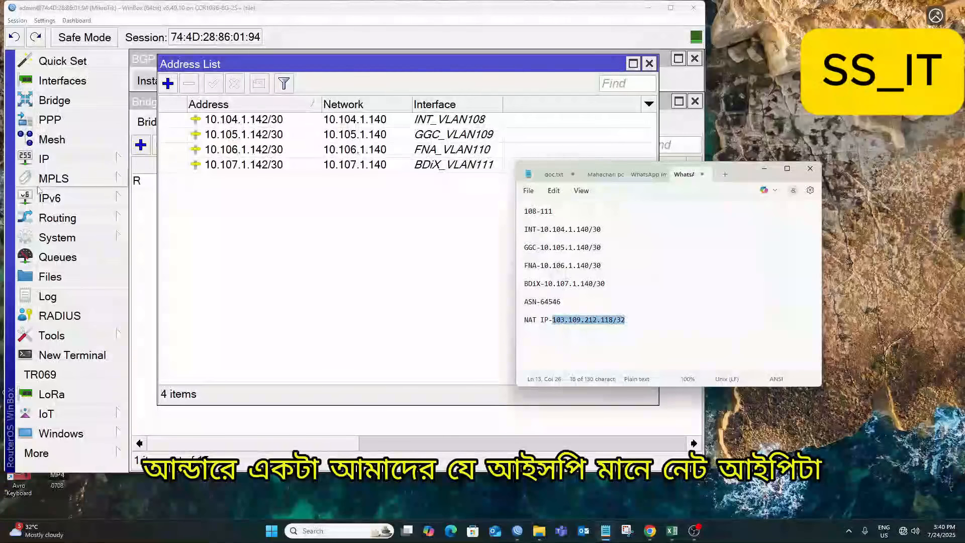
Add 103.109.212.118/32 on the Loopback interface, then close the address list.
{"action": "left_click", "coordinate": [168, 83]}
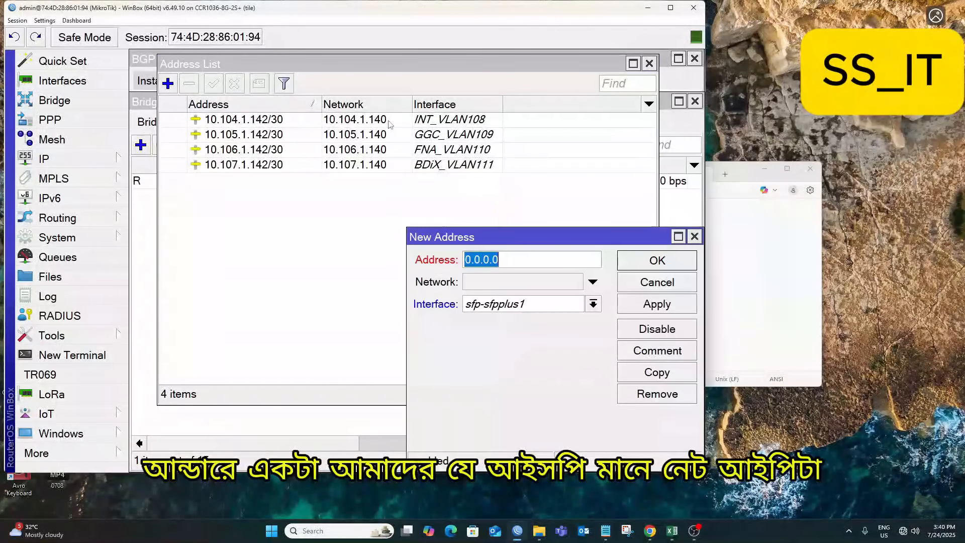
{"action": "key", "text": "ctrl+v"}
{"action": "left_click", "coordinate": [594, 303]}
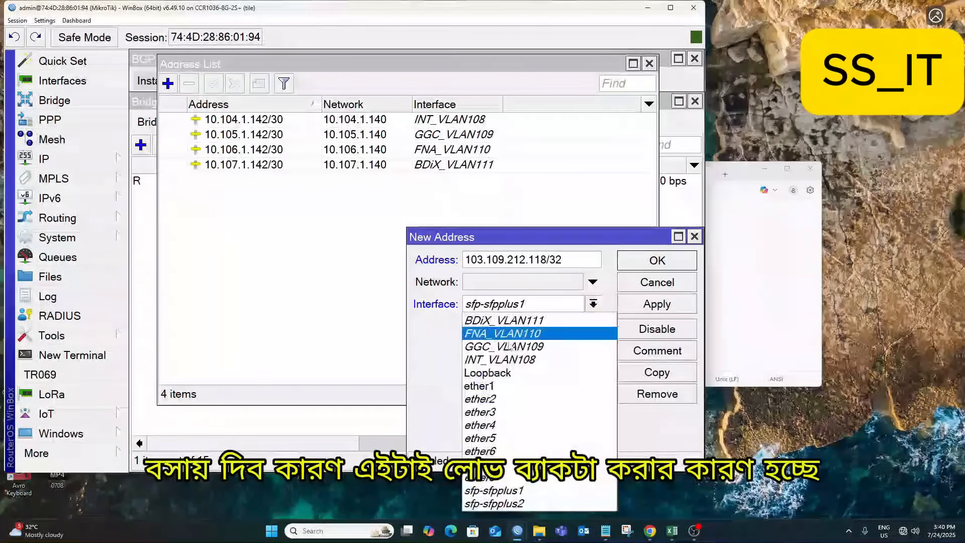
{"action": "left_click", "coordinate": [502, 371]}
{"action": "left_click", "coordinate": [650, 305]}
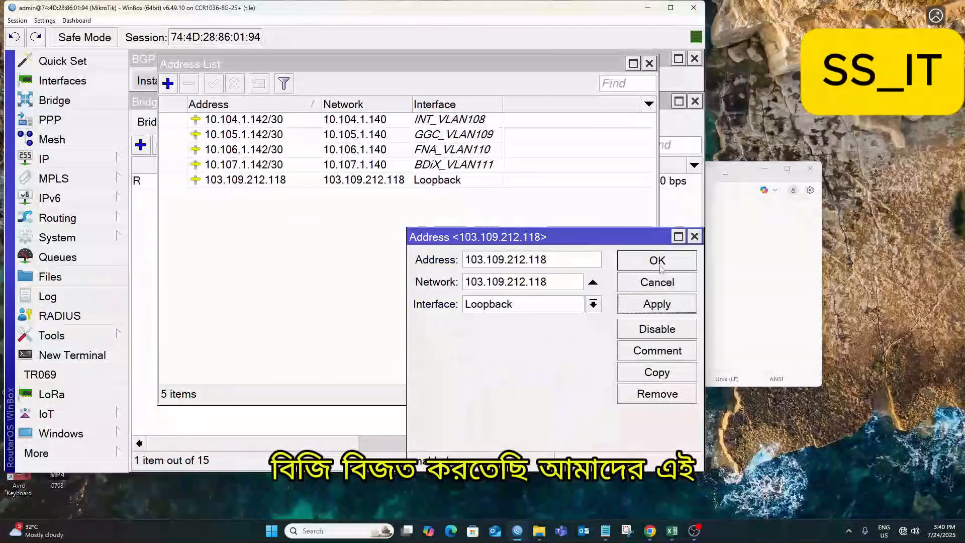
{"action": "left_click", "coordinate": [656, 260]}
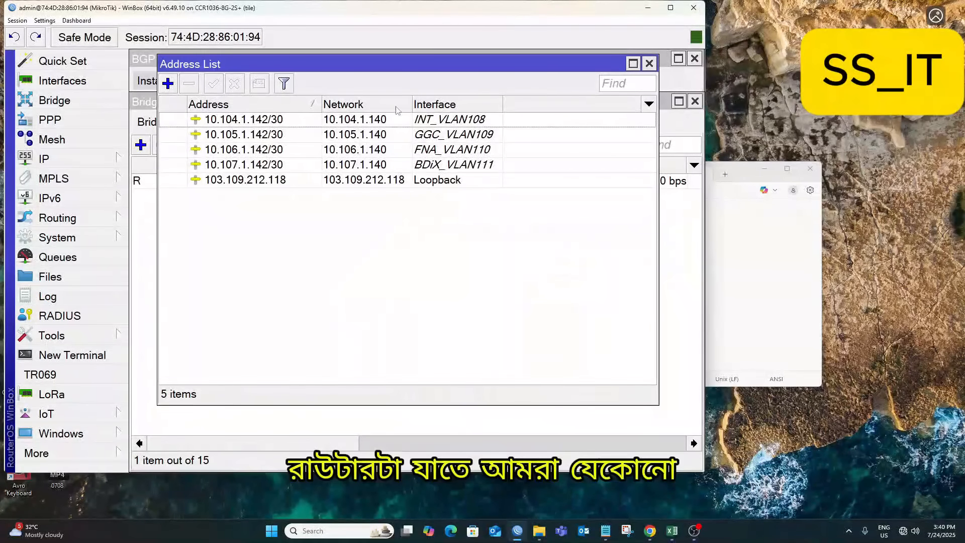
{"action": "left_click", "coordinate": [648, 63]}
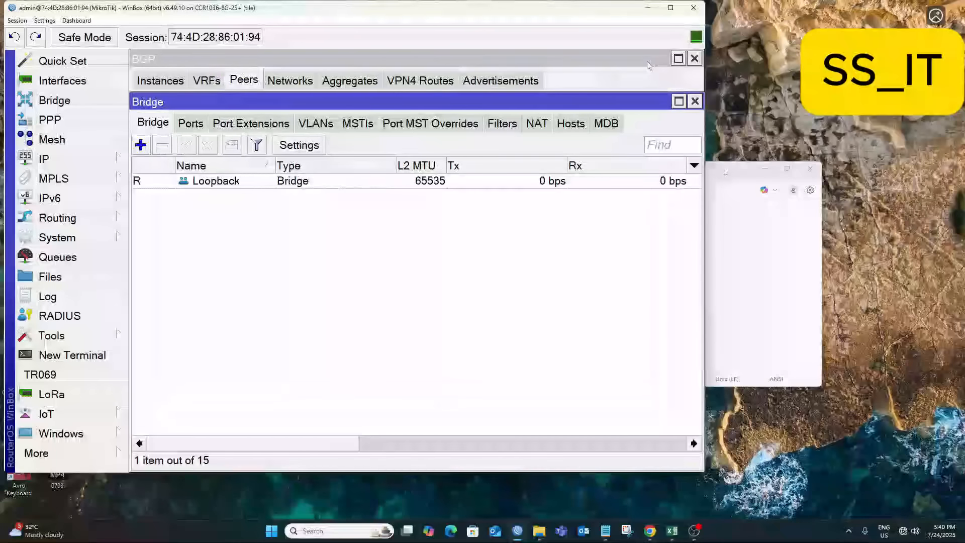
Close the bridge list and start a new rule in the firewall's NAT list.
{"action": "left_click", "coordinate": [695, 102]}
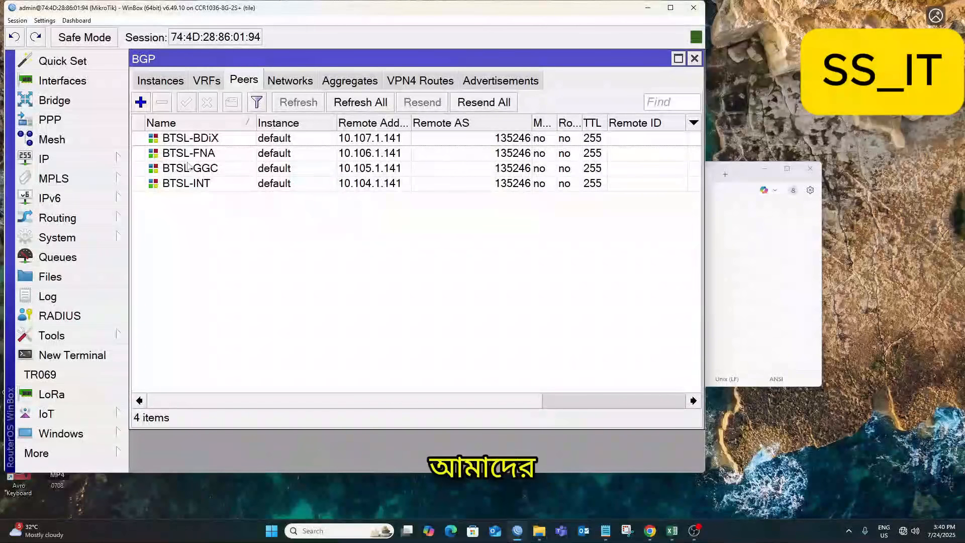
{"action": "left_click", "coordinate": [45, 160]}
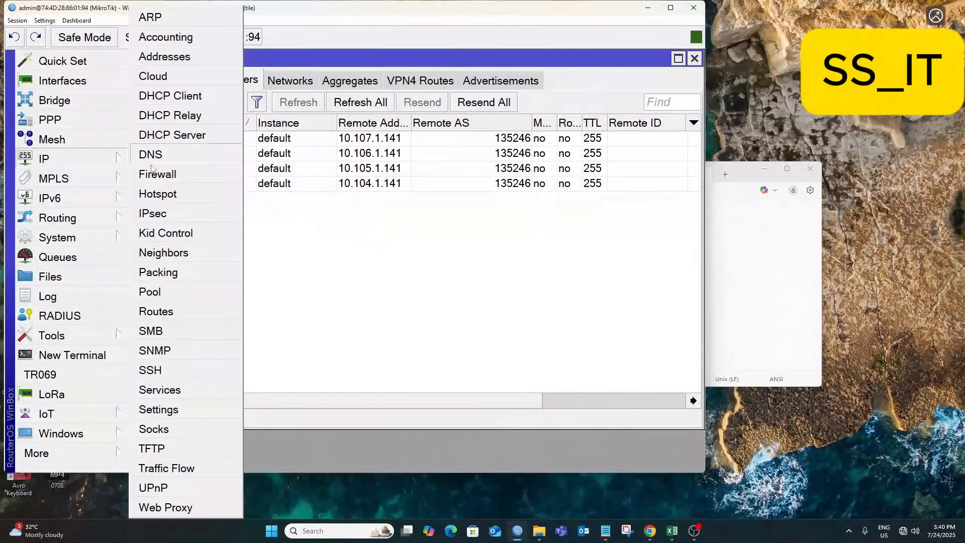
{"action": "left_click", "coordinate": [158, 174]}
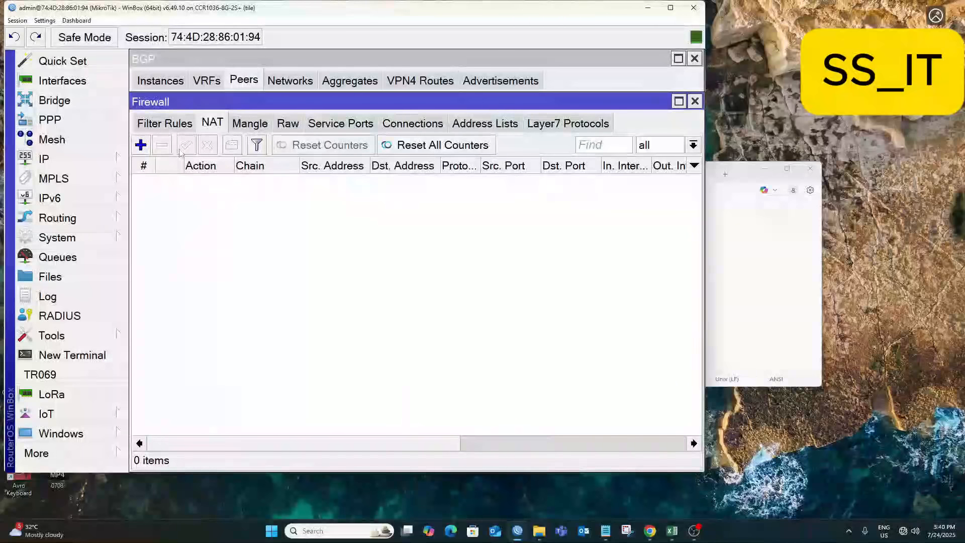
{"action": "left_click", "coordinate": [141, 145]}
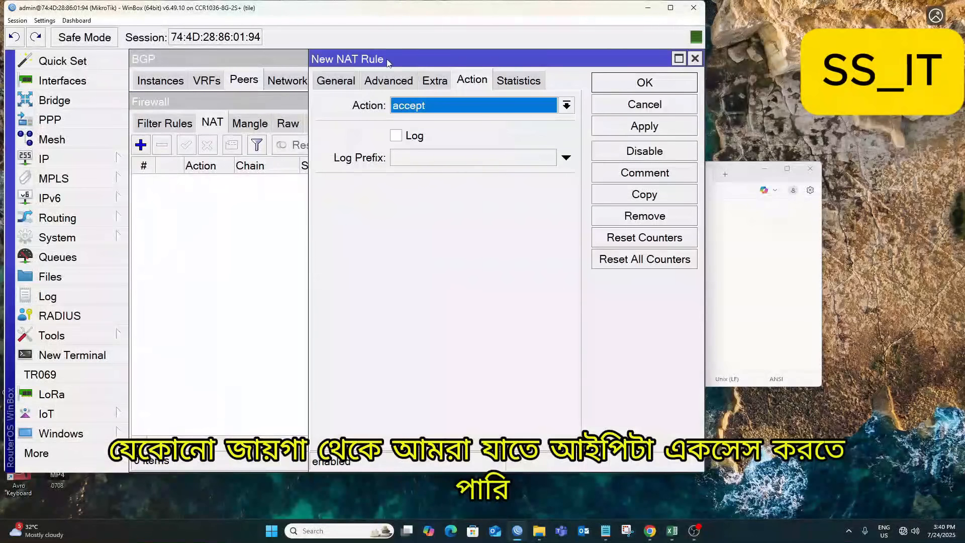
{"action": "left_click_drag", "start_coordinate": [387, 62], "coordinate": [288, 59]}
{"action": "left_click", "coordinate": [236, 79]}
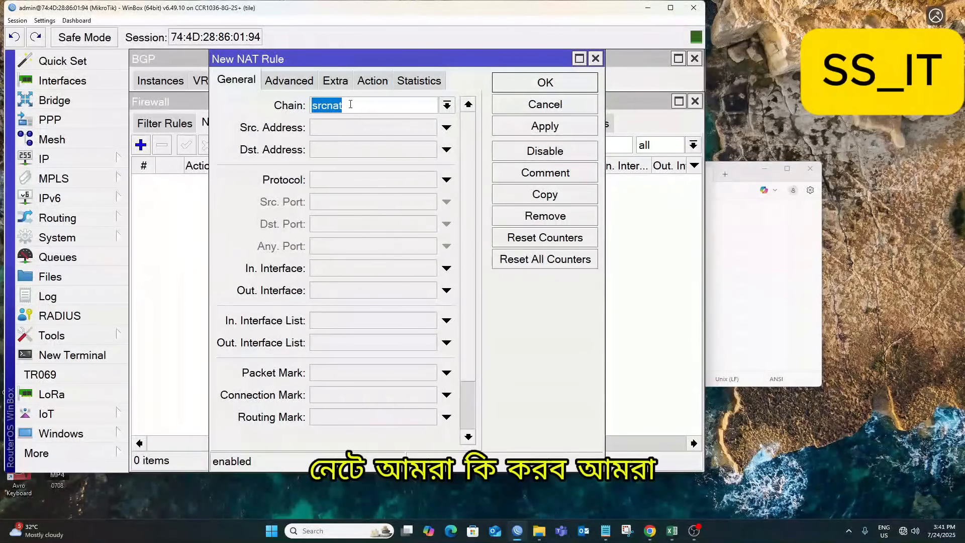
Set the rule's Out. Interface to INT_VLAN108.
{"action": "left_click", "coordinate": [447, 342]}
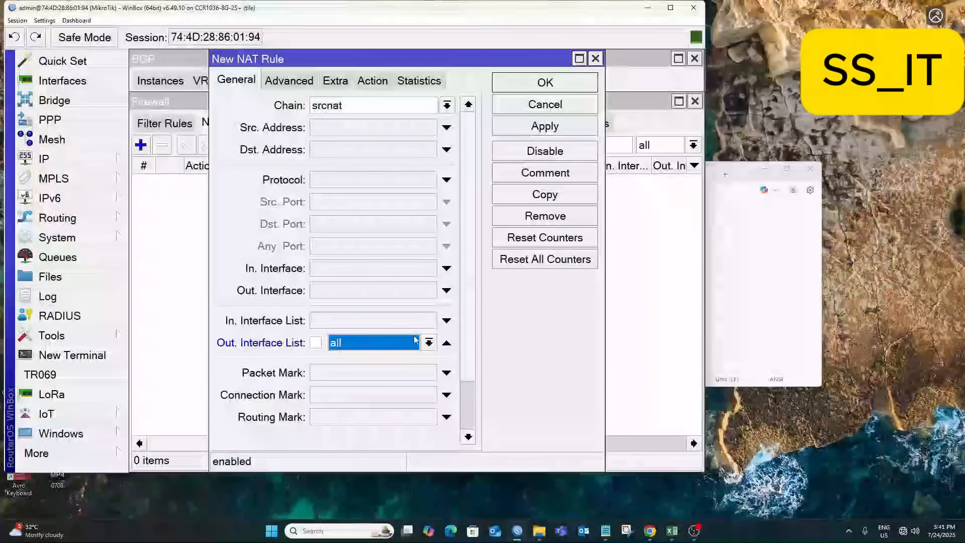
{"action": "left_click", "coordinate": [428, 342]}
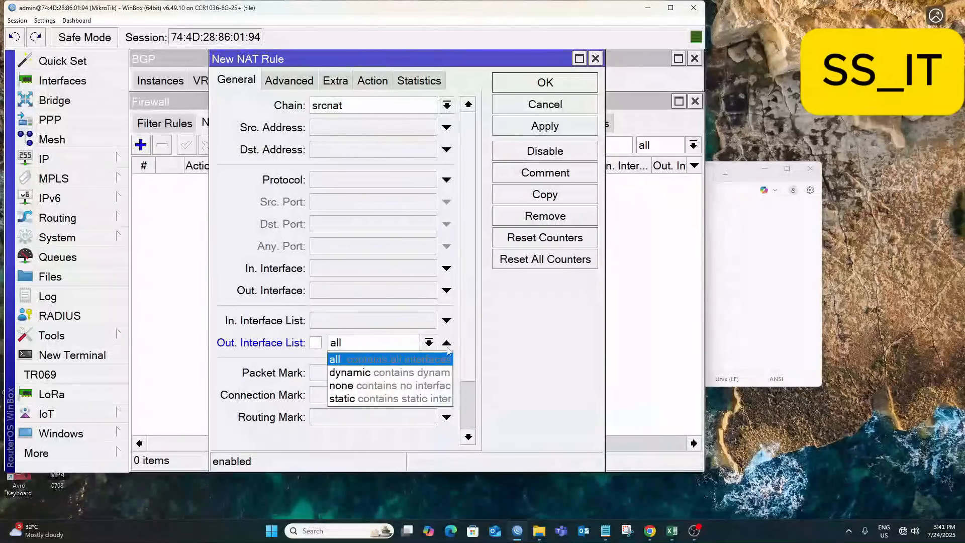
{"action": "left_click", "coordinate": [367, 336]}
{"action": "left_click", "coordinate": [338, 293]}
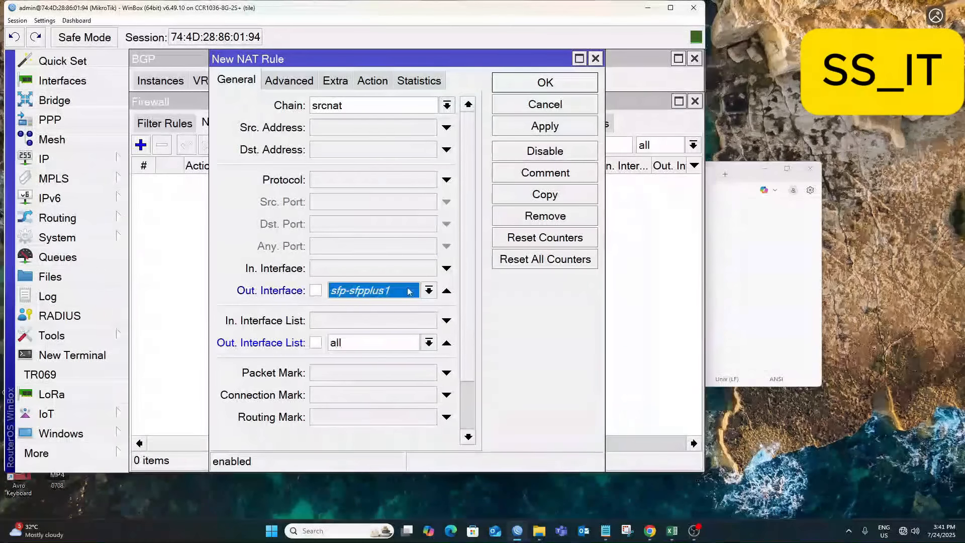
{"action": "left_click", "coordinate": [429, 290]}
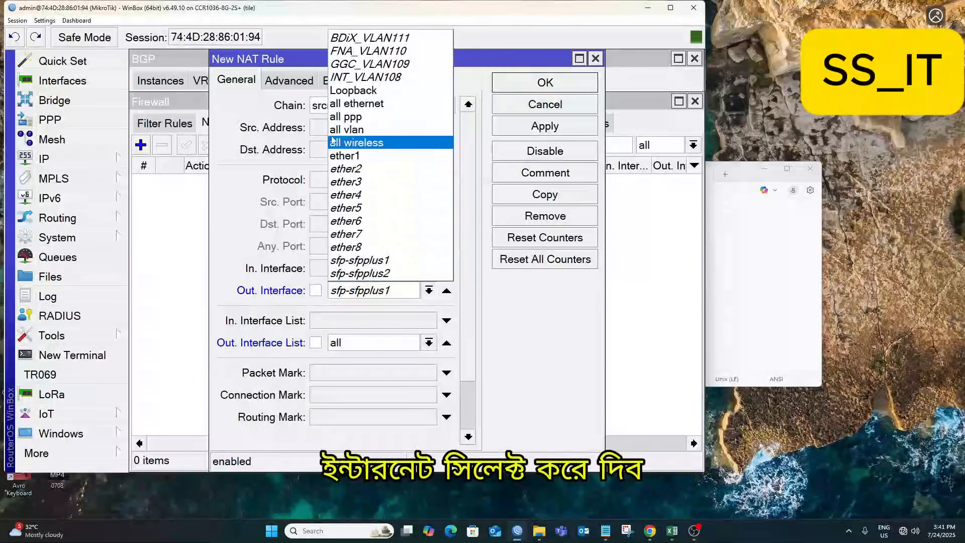
{"action": "left_click", "coordinate": [368, 78]}
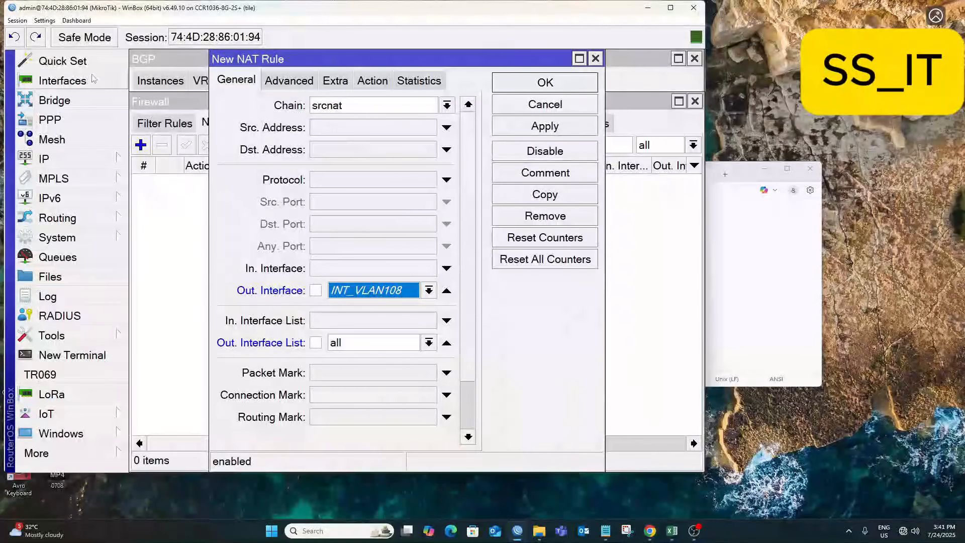
Set the action to src-nat with To Addresses 103.109.212.118 and apply.
{"action": "left_click", "coordinate": [372, 80]}
{"action": "left_click", "coordinate": [344, 105]}
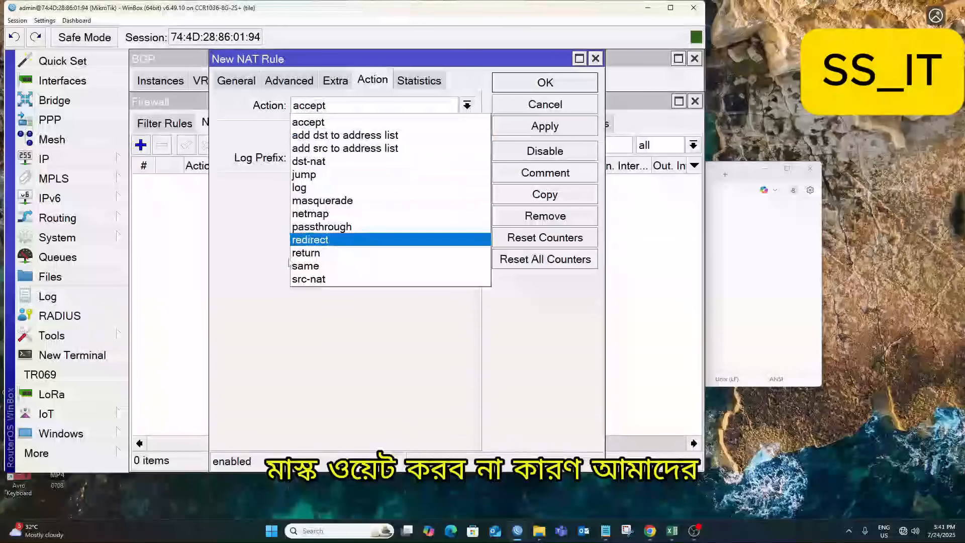
{"action": "left_click", "coordinate": [308, 279]}
{"action": "left_click", "coordinate": [313, 187]}
{"action": "type", "text": "103.109.212.118/32"}
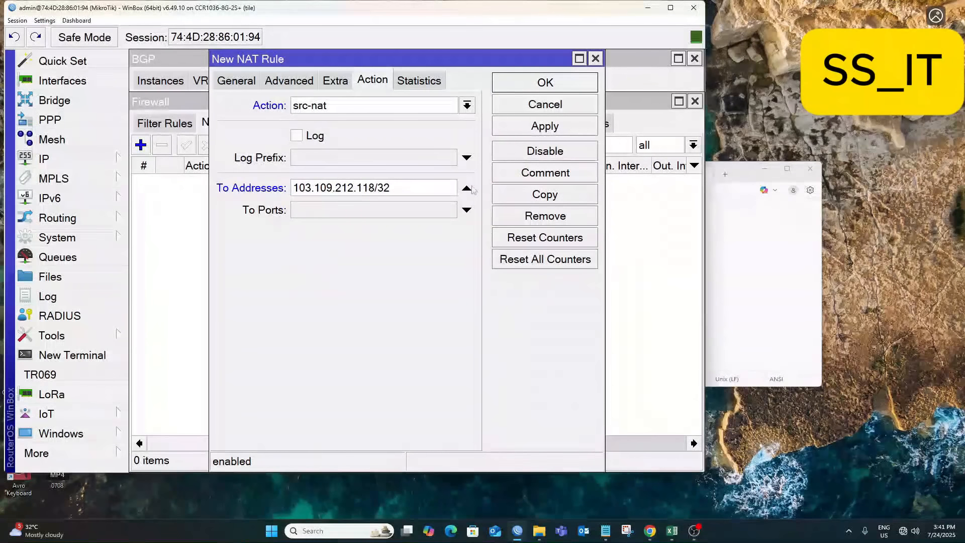
{"action": "left_click", "coordinate": [549, 130]}
Copy the src-nat rule for Out. Interfaces GGC_VLAN109 and FNA_VLAN110, applying each.
{"action": "left_click", "coordinate": [545, 194]}
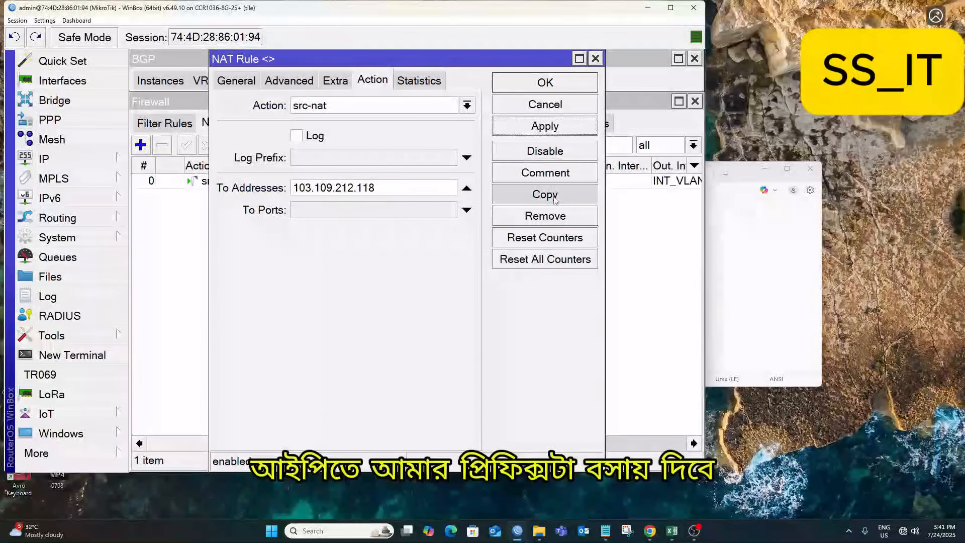
{"action": "left_click", "coordinate": [335, 82]}
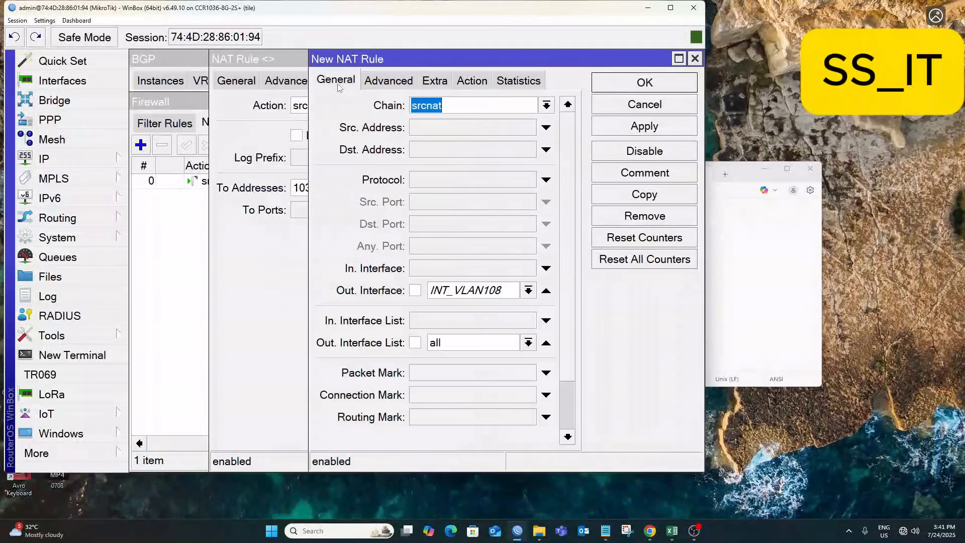
{"action": "left_click", "coordinate": [528, 290]}
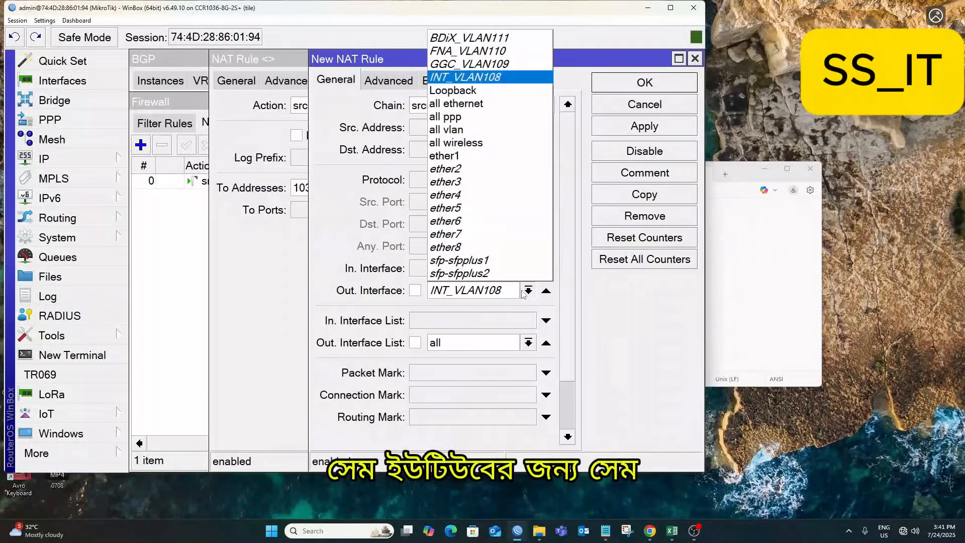
{"action": "left_click", "coordinate": [479, 54]}
{"action": "left_click", "coordinate": [656, 127]}
{"action": "left_click", "coordinate": [649, 197]}
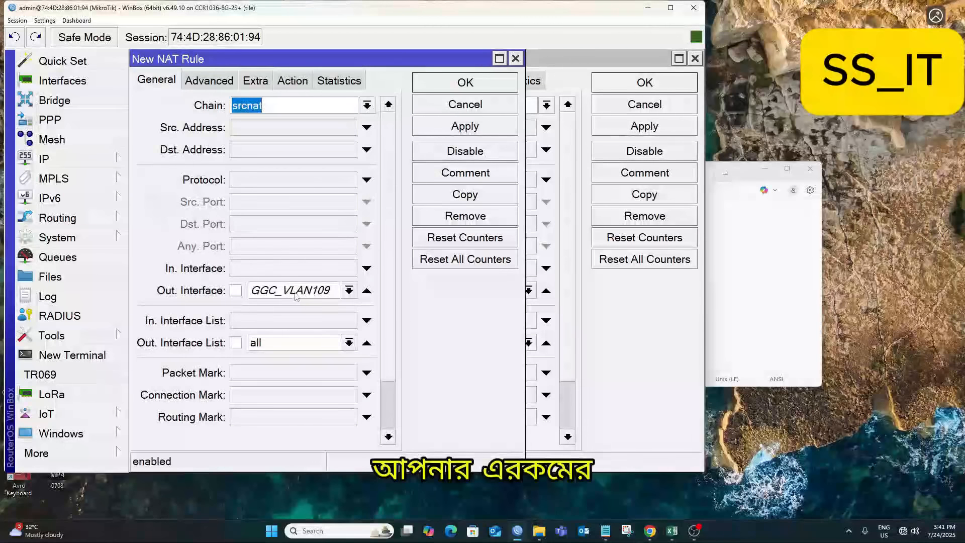
{"action": "left_click", "coordinate": [295, 294]}
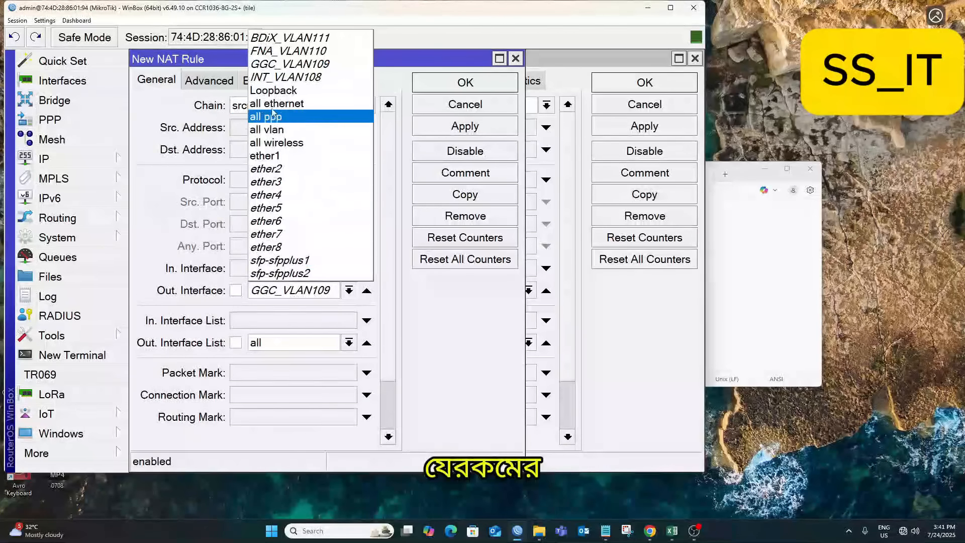
{"action": "left_click", "coordinate": [291, 50]}
{"action": "left_click", "coordinate": [466, 127]}
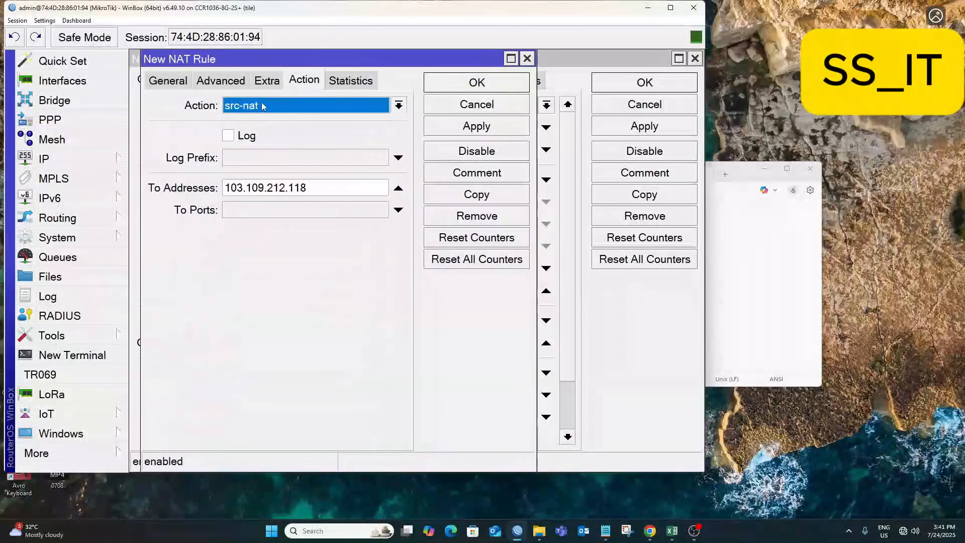
Add a BDiX_VLAN111 src-nat copy, then close all four rule windows.
{"action": "left_click", "coordinate": [264, 106]}
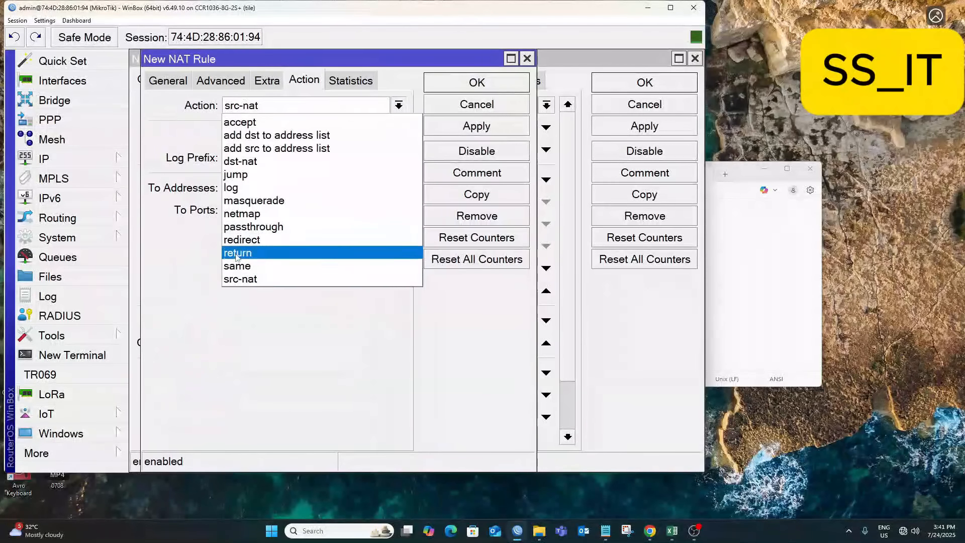
{"action": "left_click", "coordinate": [166, 80]}
{"action": "left_click", "coordinate": [166, 80]}
{"action": "left_click", "coordinate": [316, 293]}
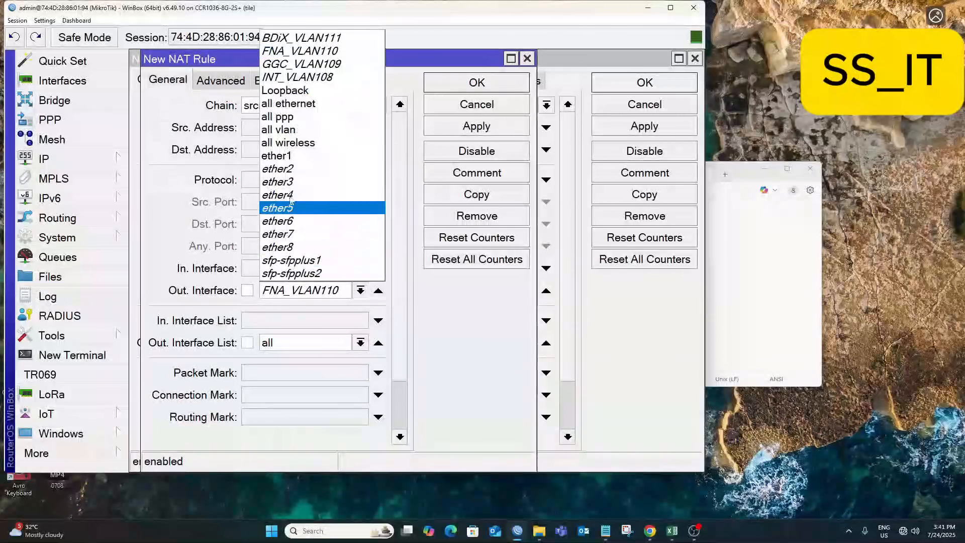
{"action": "left_click", "coordinate": [291, 36]}
{"action": "left_click", "coordinate": [503, 123]}
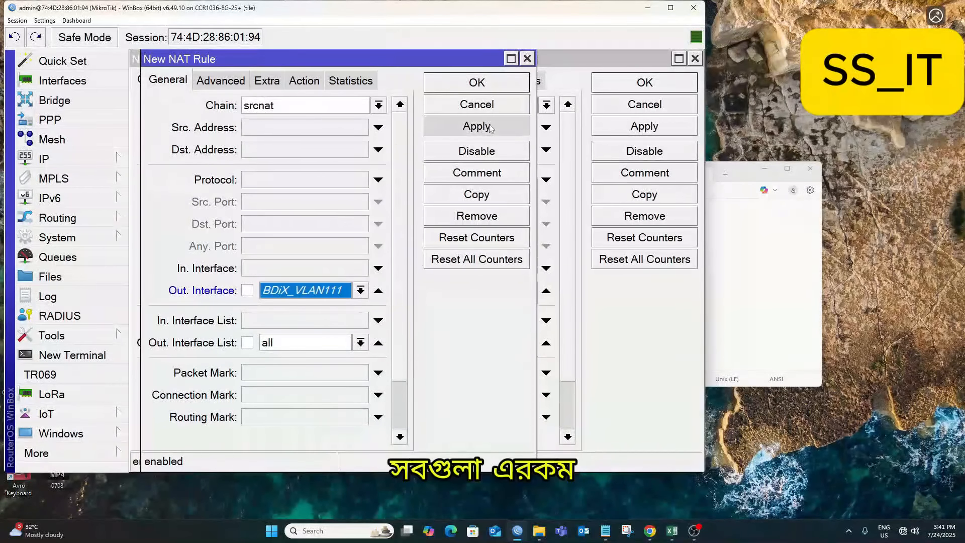
{"action": "left_click", "coordinate": [479, 85]}
{"action": "left_click", "coordinate": [469, 84]}
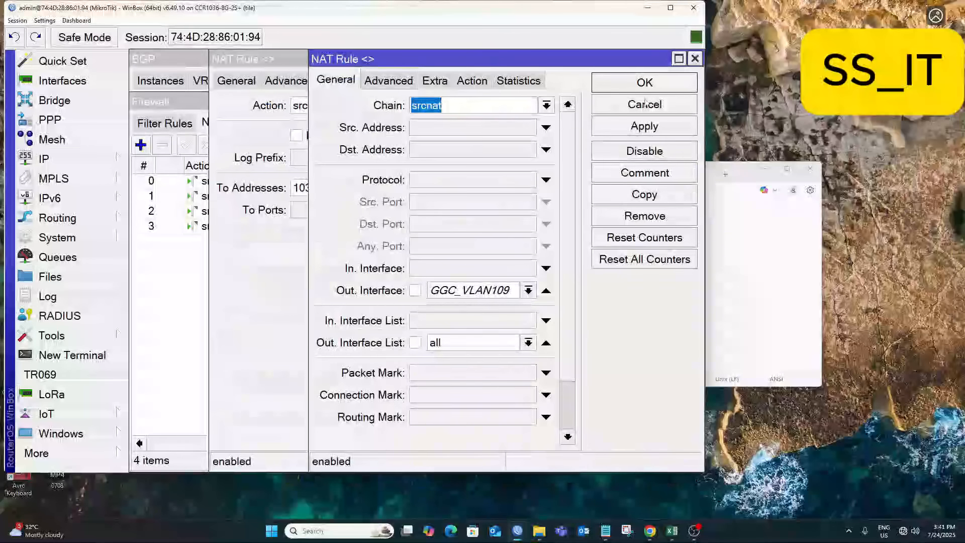
{"action": "left_click", "coordinate": [644, 82]}
{"action": "left_click", "coordinate": [568, 85]}
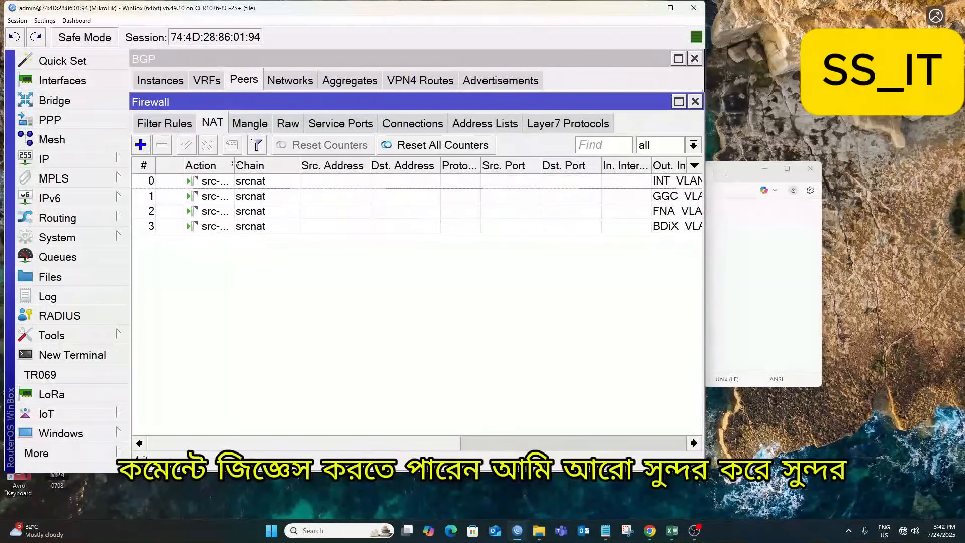
Widen columns and the window to check the four src-nat rules' actions and out-interfaces.
{"action": "left_click_drag", "start_coordinate": [232, 164], "coordinate": [269, 164]}
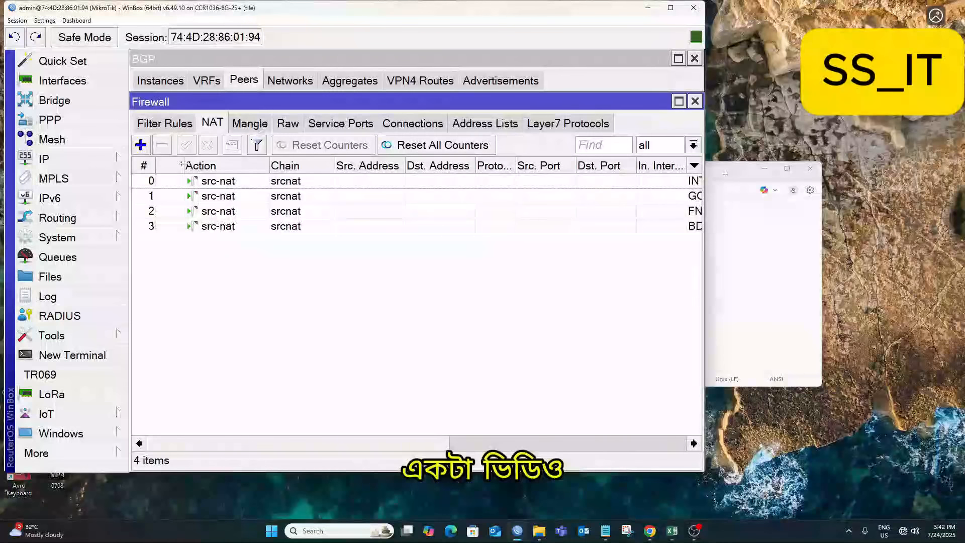
{"action": "left_click_drag", "start_coordinate": [184, 163], "coordinate": [159, 166]}
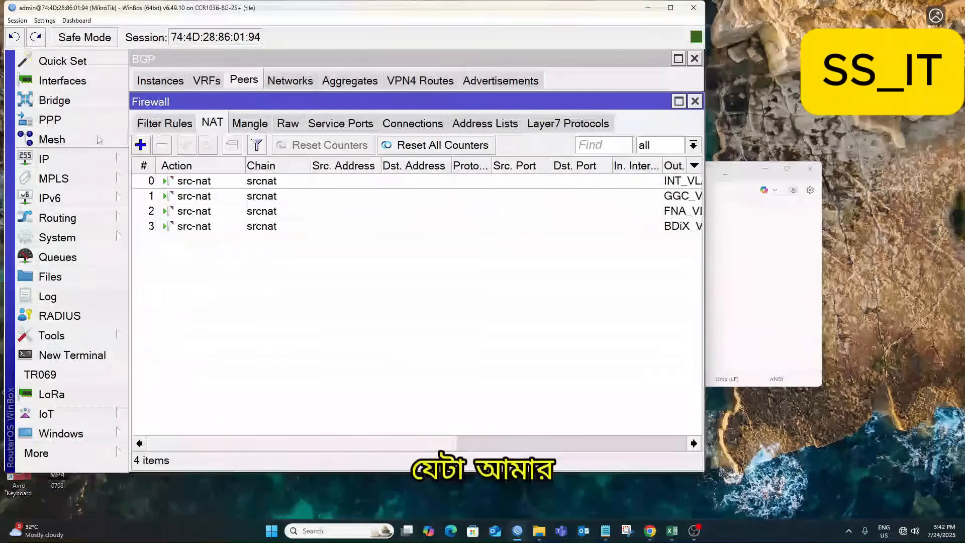
{"action": "left_click", "coordinate": [239, 202]}
{"action": "left_click", "coordinate": [336, 185]}
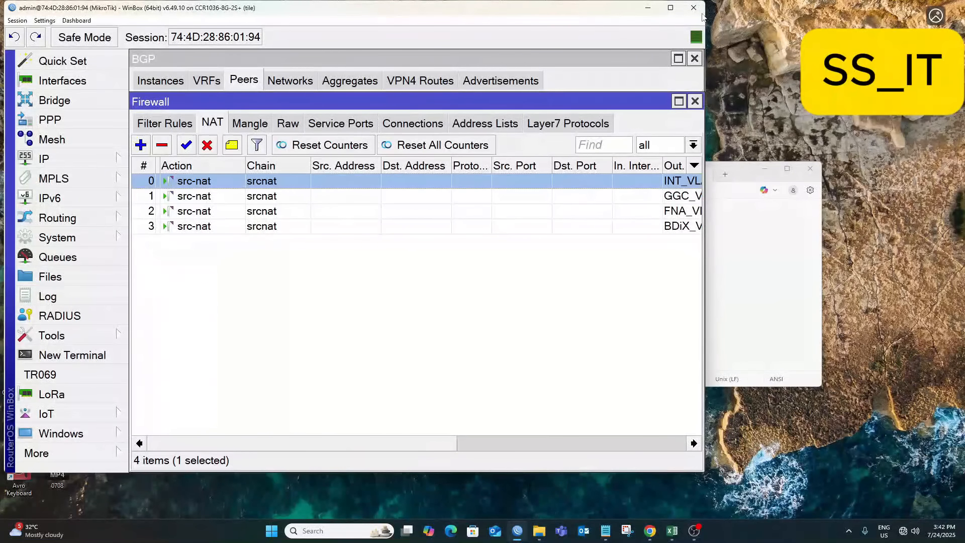
{"action": "left_click_drag", "start_coordinate": [704, 17], "coordinate": [725, 17]}
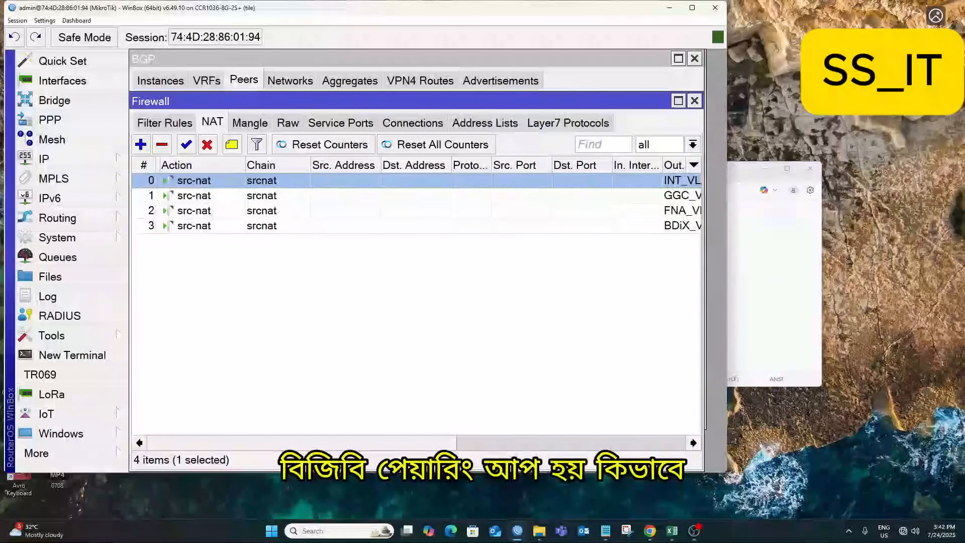
{"action": "left_click_drag", "start_coordinate": [755, 458], "coordinate": [880, 447]}
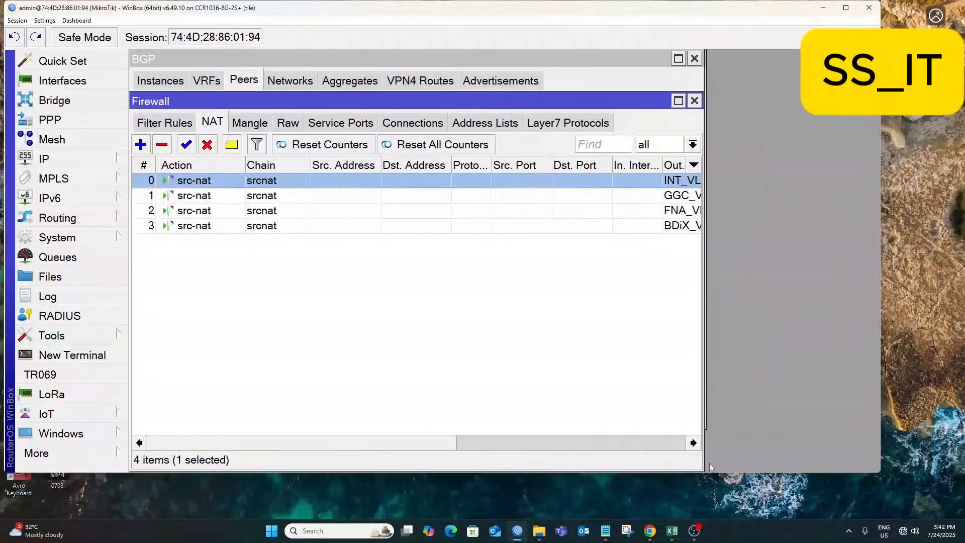
{"action": "left_click_drag", "start_coordinate": [709, 468], "coordinate": [880, 485]}
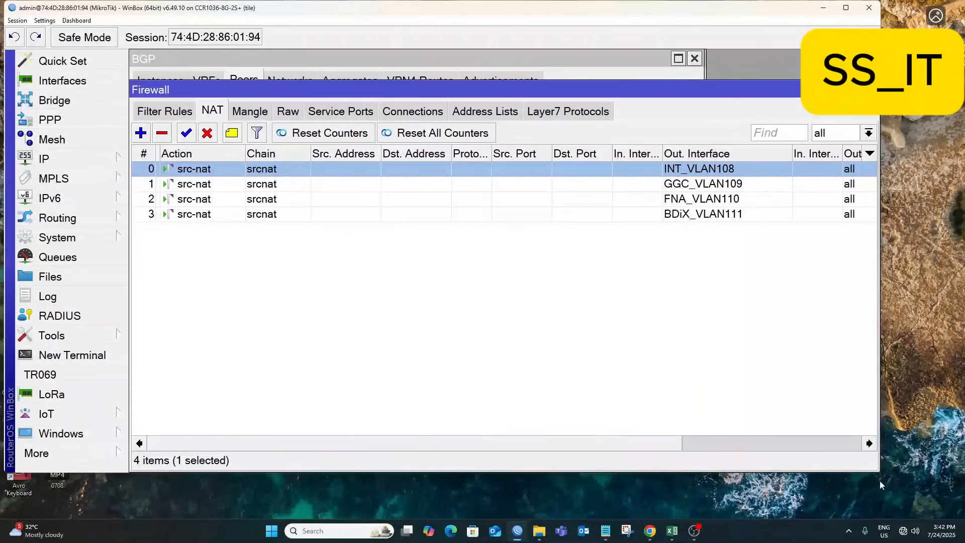
{"action": "mouse_move", "coordinate": [753, 83]}
{"action": "left_mouse_down"}
{"action": "mouse_move", "coordinate": [744, 53]}
{"action": "mouse_move", "coordinate": [753, 71]}
{"action": "left_mouse_up"}
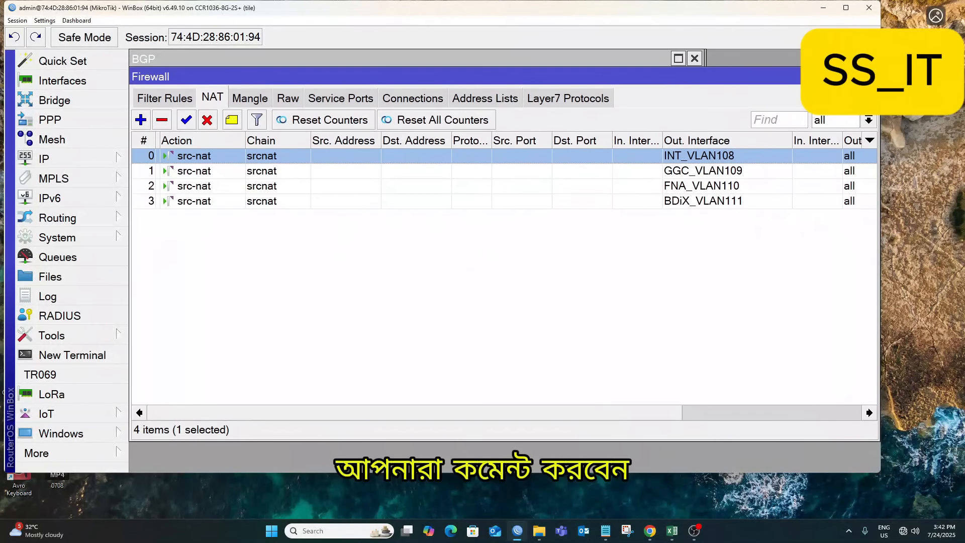
{"action": "left_click", "coordinate": [696, 190]}
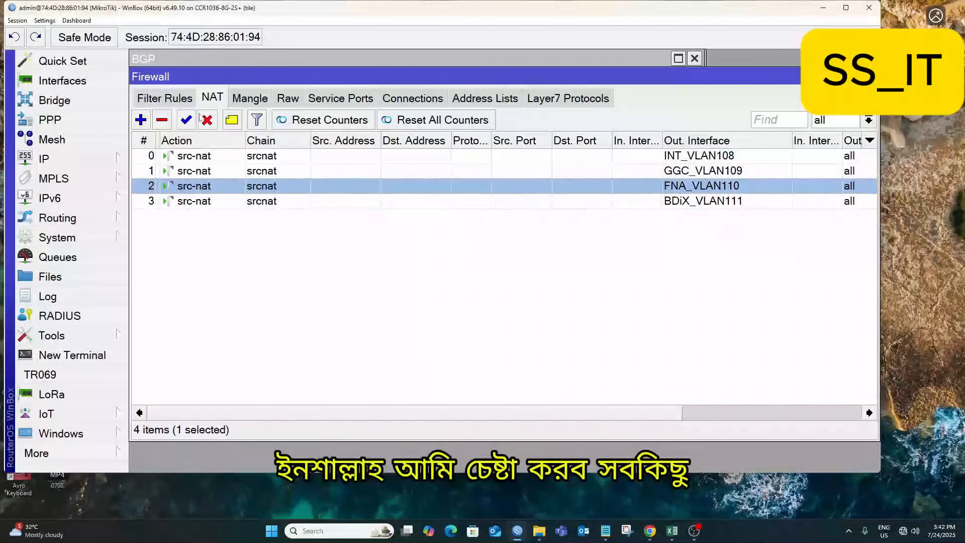
Browse Filter Rules, Mangle and Service Ports, then maximize WinBox and place Firewall over BGP.
{"action": "left_click", "coordinate": [166, 98]}
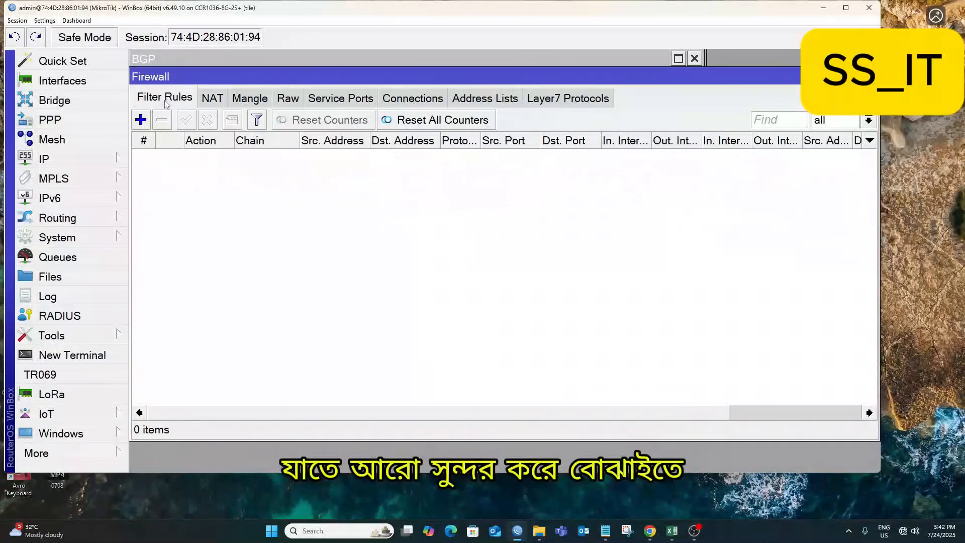
{"action": "left_click", "coordinate": [259, 103]}
{"action": "left_click", "coordinate": [325, 99]}
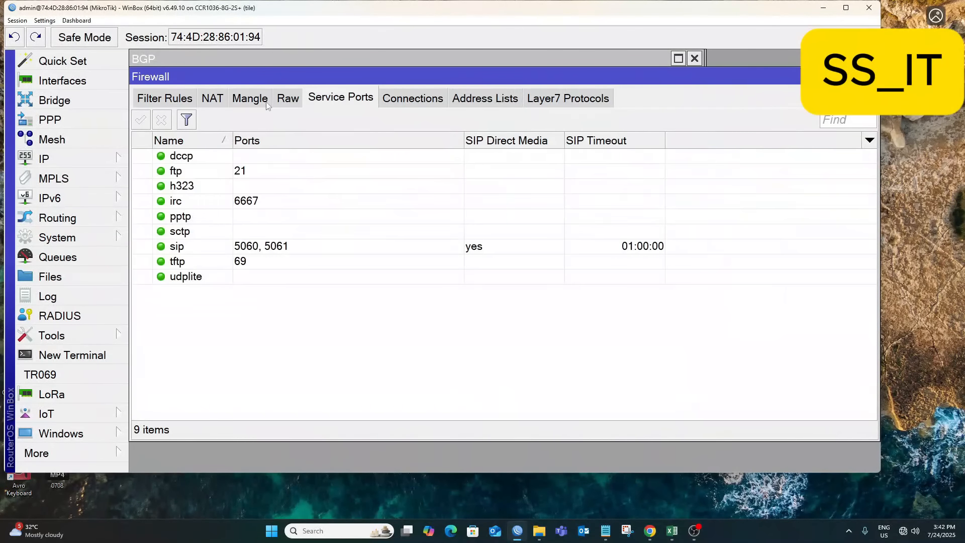
{"action": "left_click", "coordinate": [211, 99]}
{"action": "left_click", "coordinate": [156, 97]}
{"action": "left_click", "coordinate": [66, 158]}
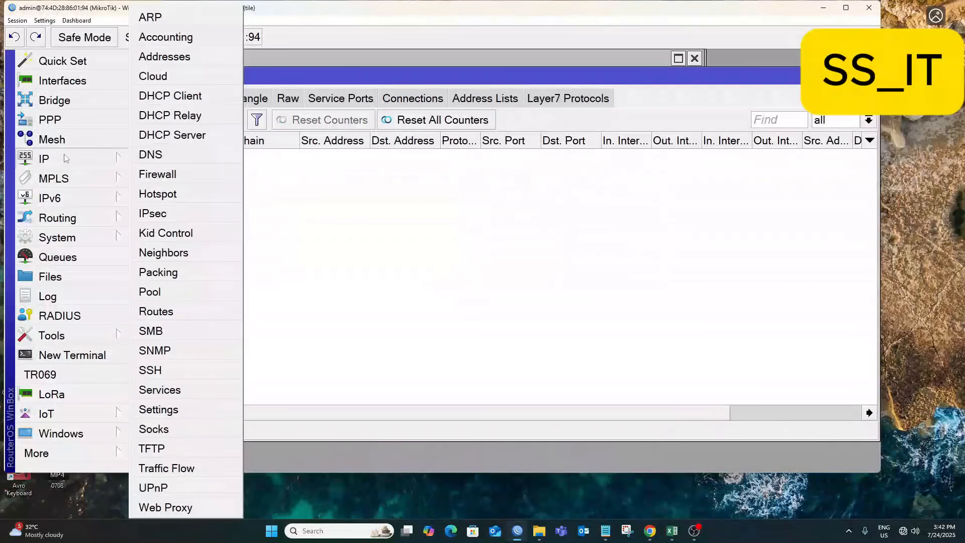
{"action": "left_click", "coordinate": [846, 10]}
{"action": "left_click", "coordinate": [846, 10]}
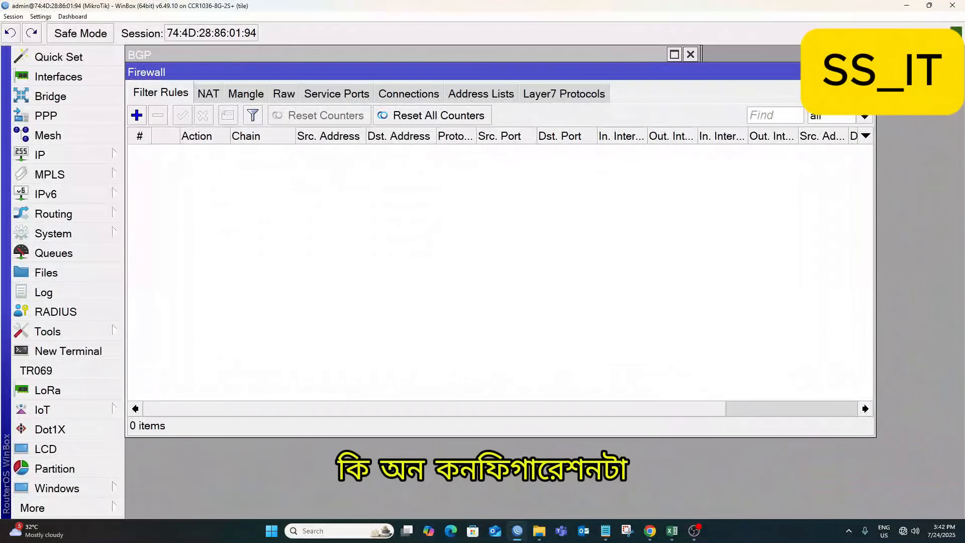
{"action": "left_click_drag", "start_coordinate": [875, 63], "coordinate": [643, 122]}
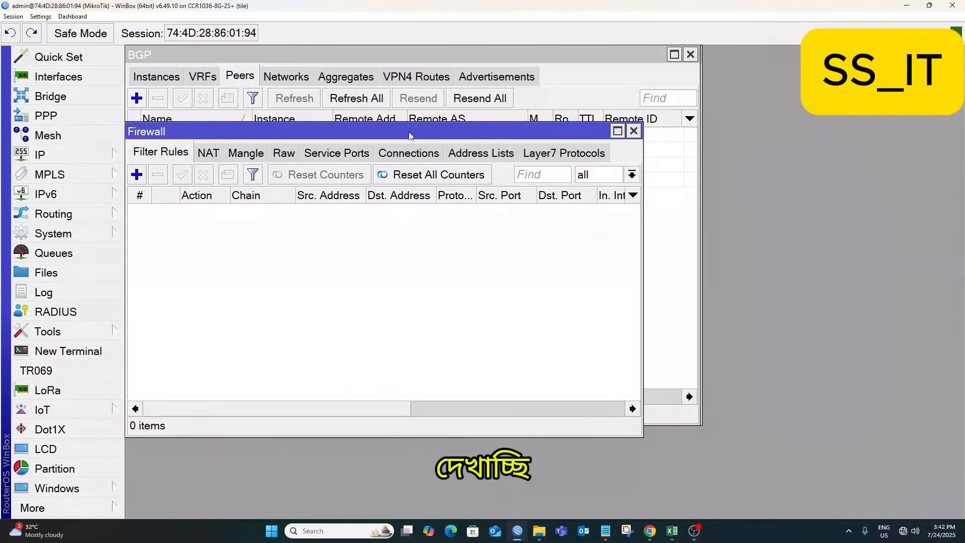
{"action": "left_click_drag", "start_coordinate": [410, 134], "coordinate": [460, 56]}
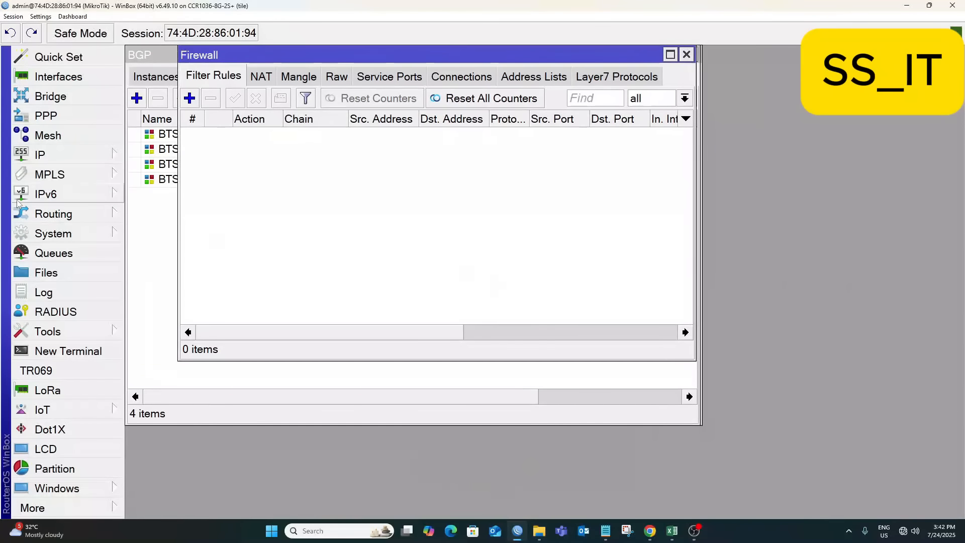
Open the IP Pool list and start a new pool.
{"action": "left_click", "coordinate": [53, 157]}
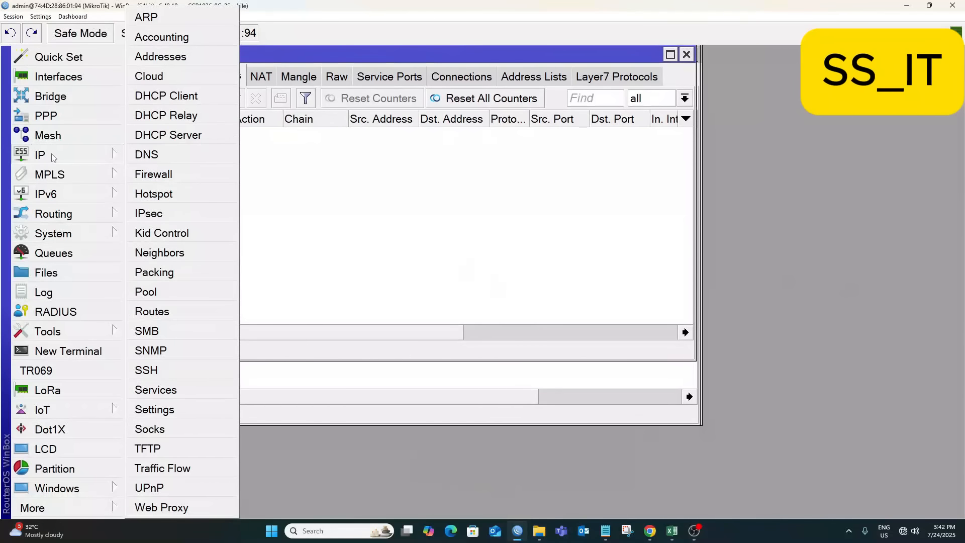
{"action": "left_click", "coordinate": [166, 291]}
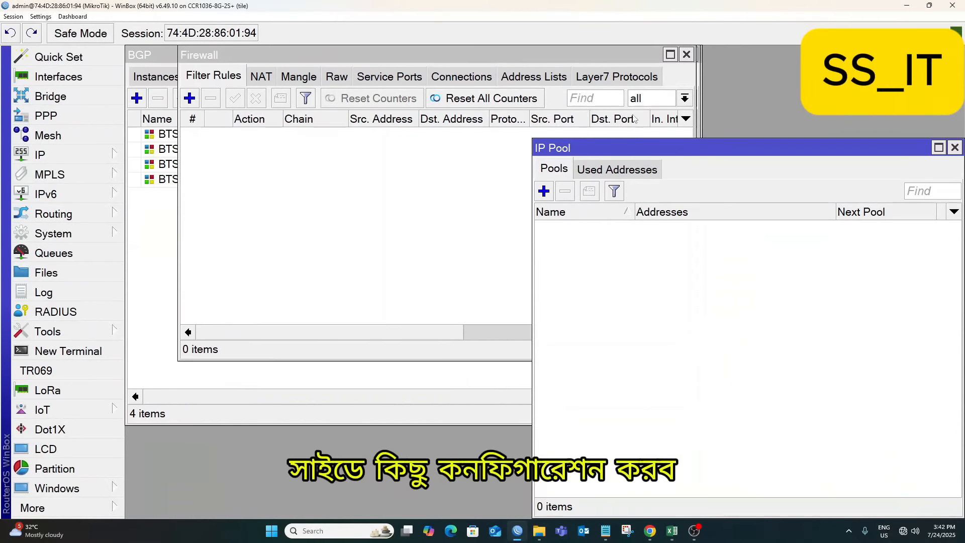
{"action": "left_click_drag", "start_coordinate": [739, 150], "coordinate": [372, 49]}
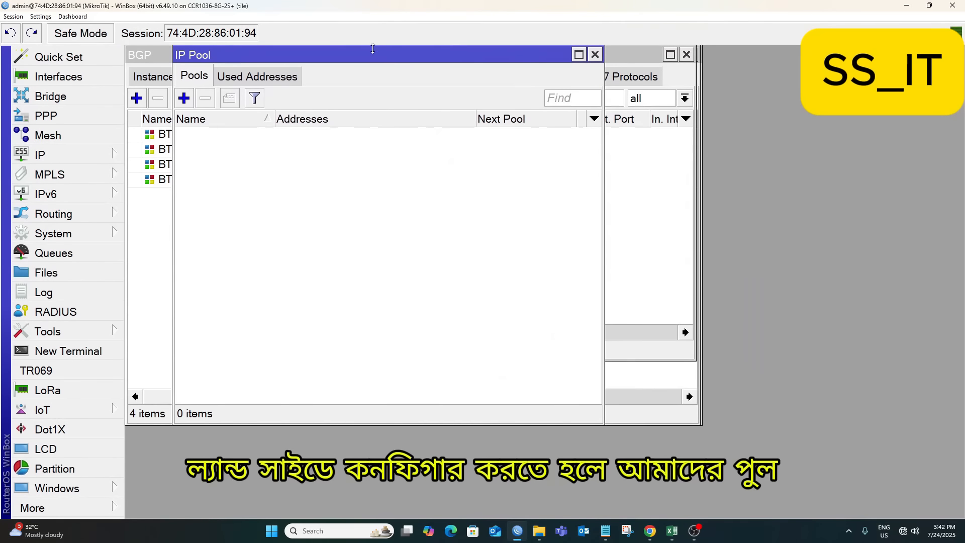
{"action": "left_click", "coordinate": [183, 98]}
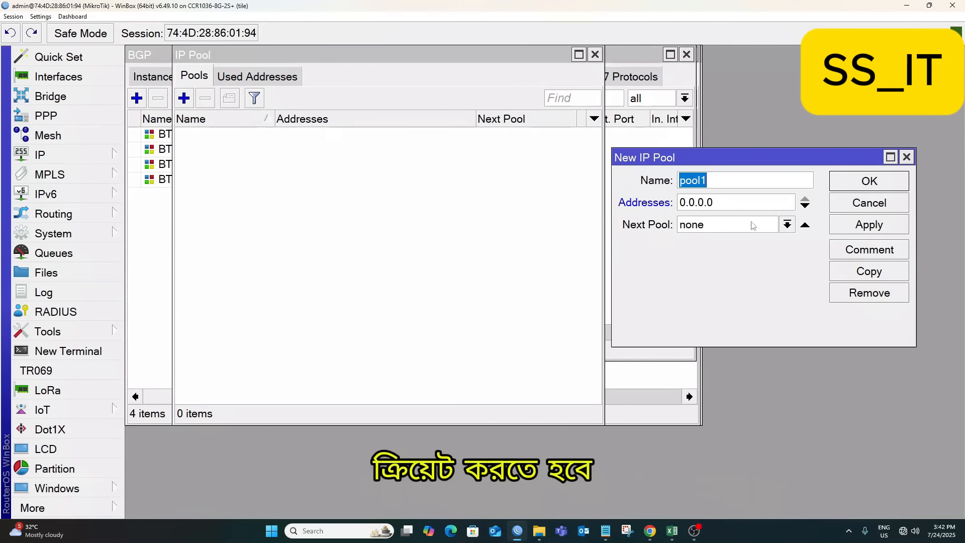
{"action": "left_click_drag", "start_coordinate": [759, 160], "coordinate": [398, 104]}
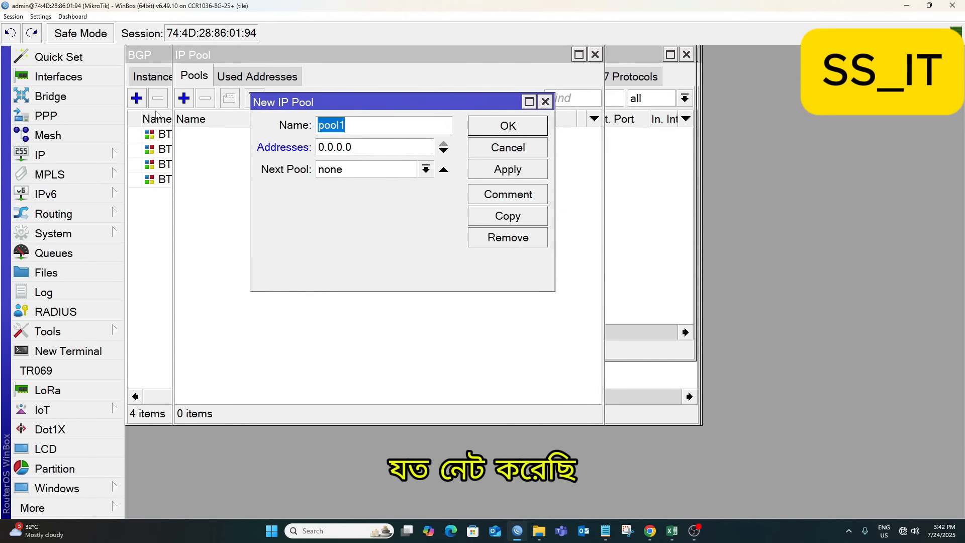
Create pool MAC-10mb with addresses 10.35.0.0/22, then copy it.
{"action": "type", "text": "MAC"}
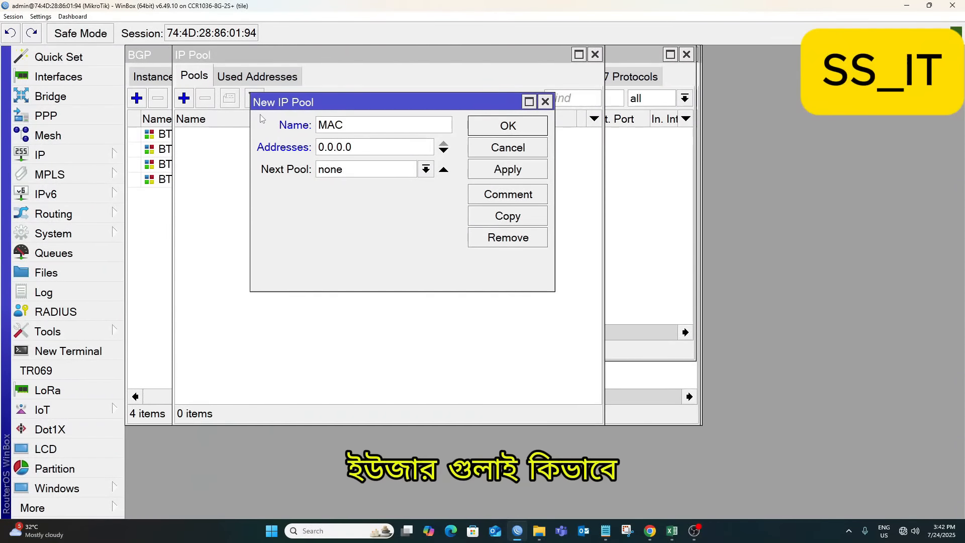
{"action": "type", "text": "-10mb"}
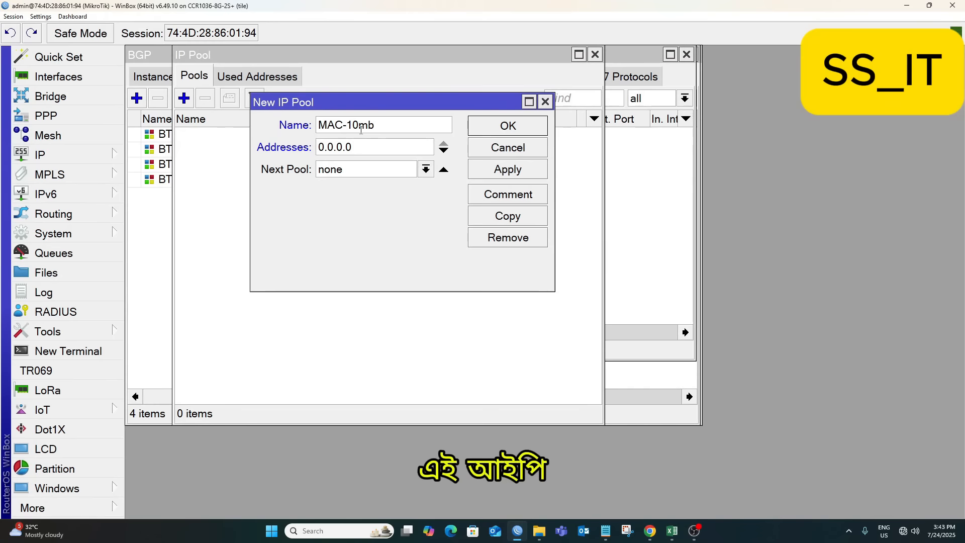
{"action": "left_click_drag", "start_coordinate": [375, 124], "coordinate": [294, 125]}
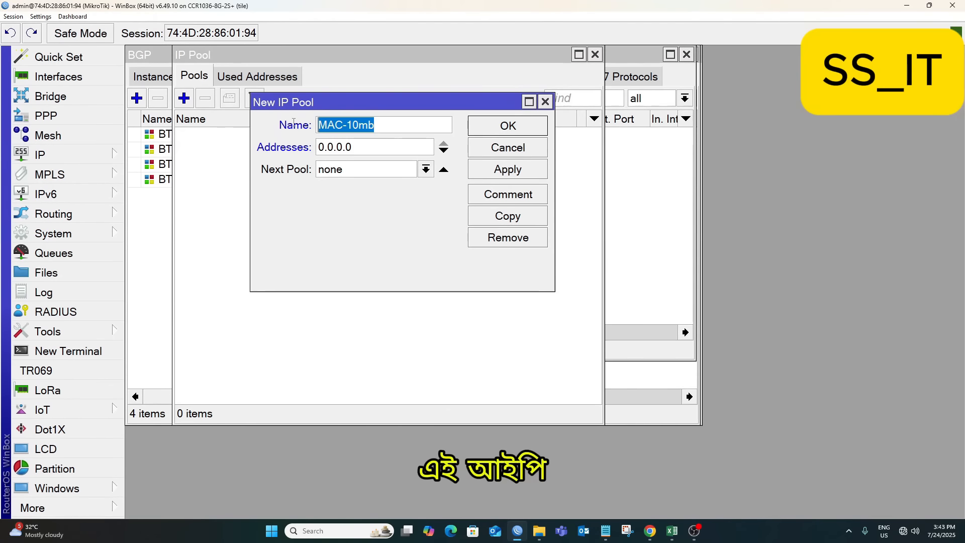
{"action": "key", "text": "Tab"}
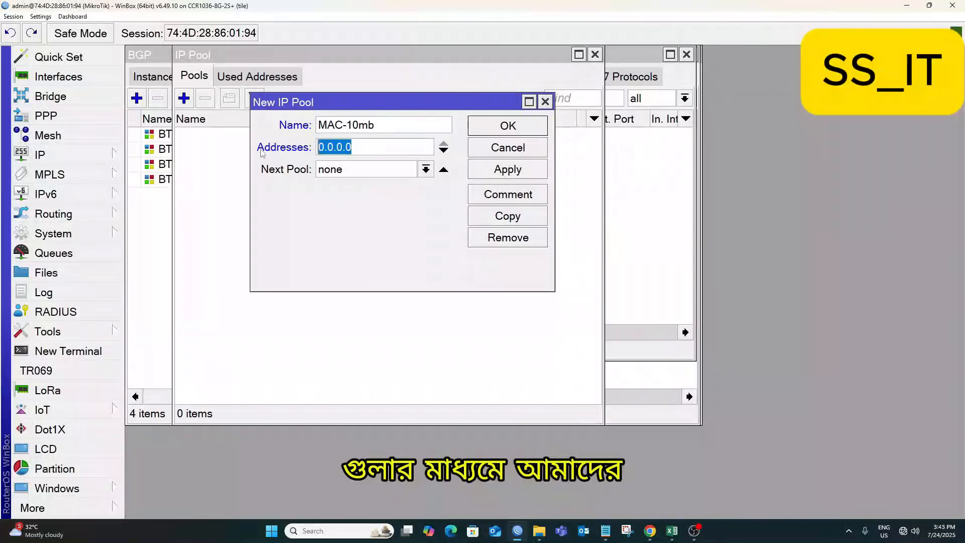
{"action": "type", "text": "10."}
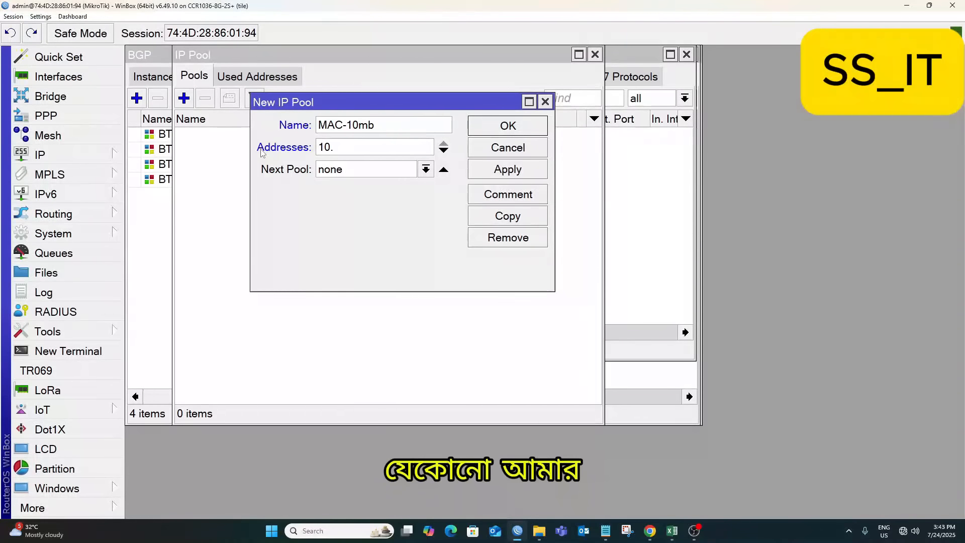
{"action": "type", "text": "35"}
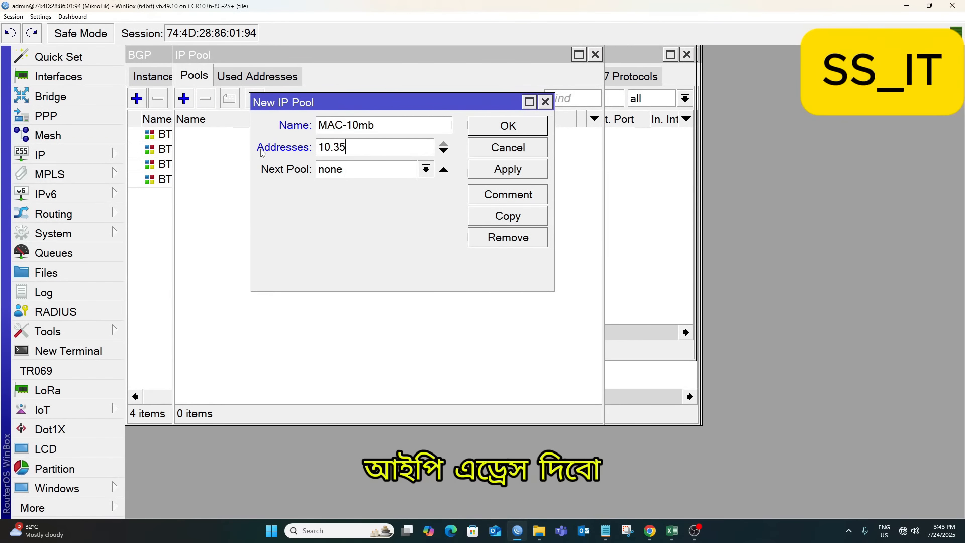
{"action": "type", "text": ".40/"}
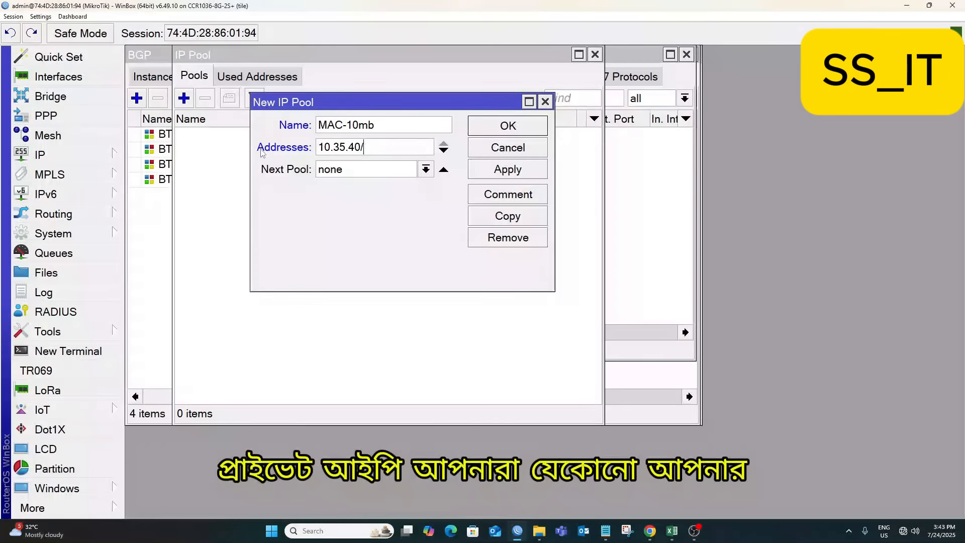
{"action": "type", "text": "22"}
{"action": "left_click", "coordinate": [509, 173]}
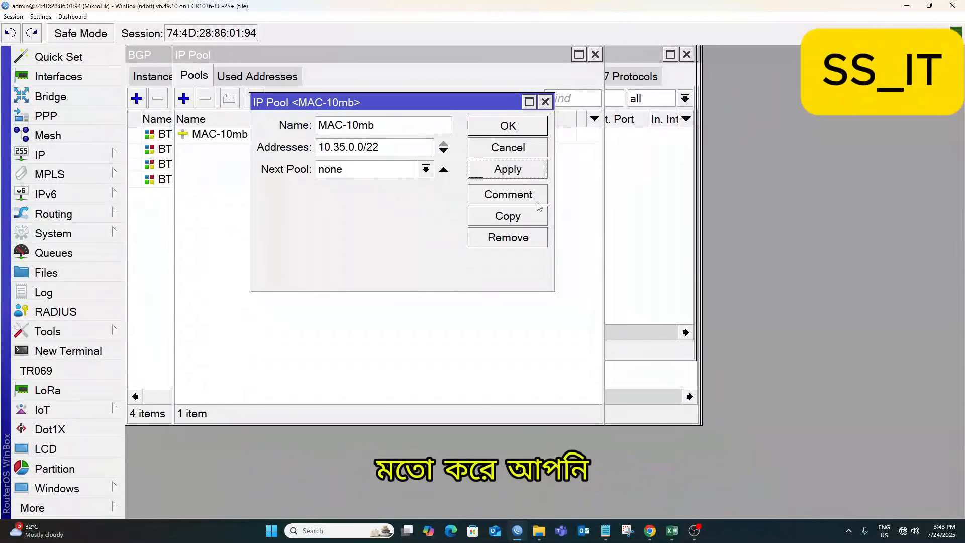
{"action": "left_click", "coordinate": [527, 217]}
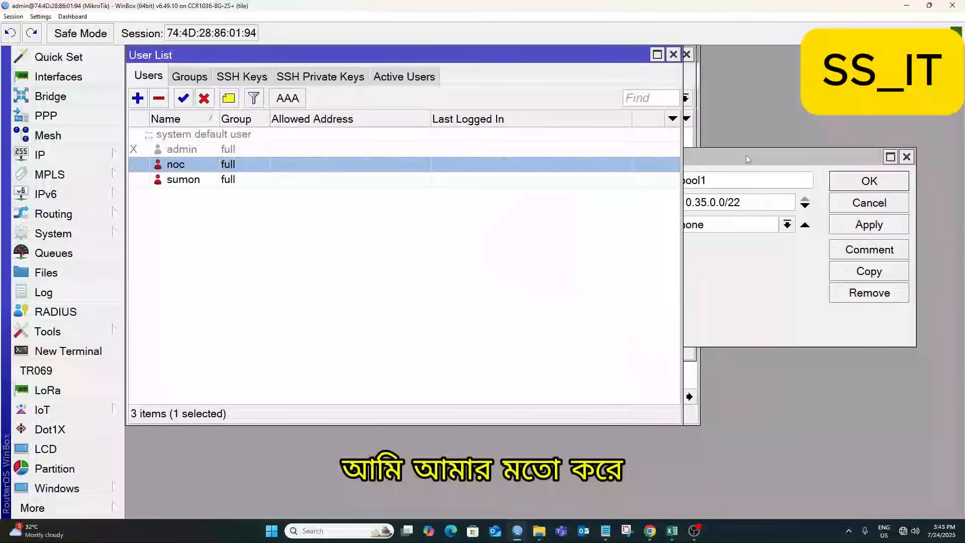
Create pool MAC-15mb covering 10.36.0.0/22.
{"action": "left_click", "coordinate": [754, 159]}
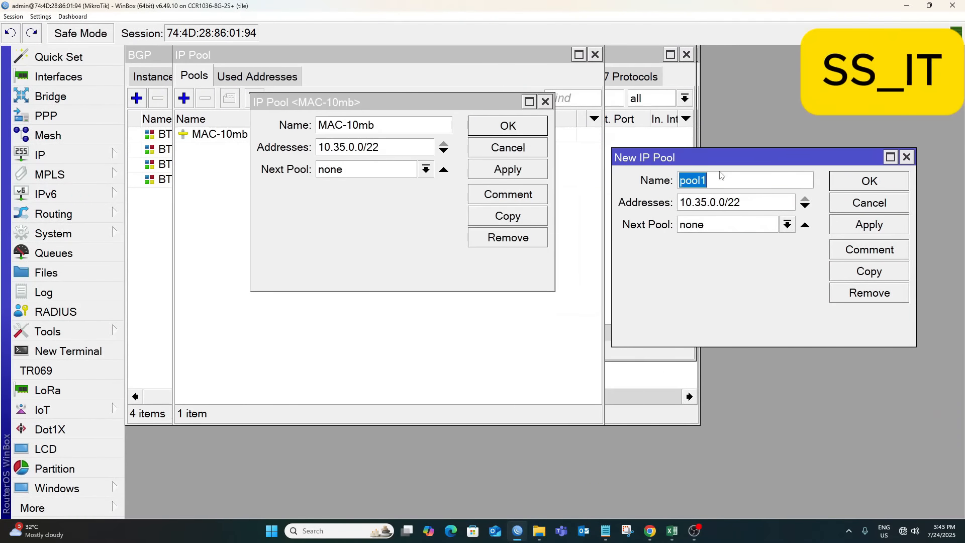
{"action": "left_click_drag", "start_coordinate": [724, 158], "coordinate": [367, 107]}
{"action": "key", "text": "ctrl+v"}
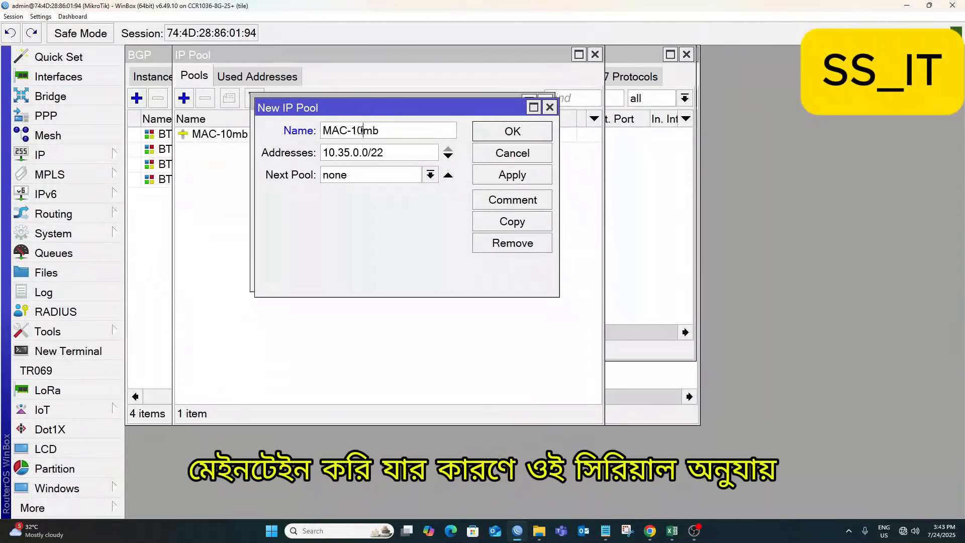
{"action": "type", "text": "5"}
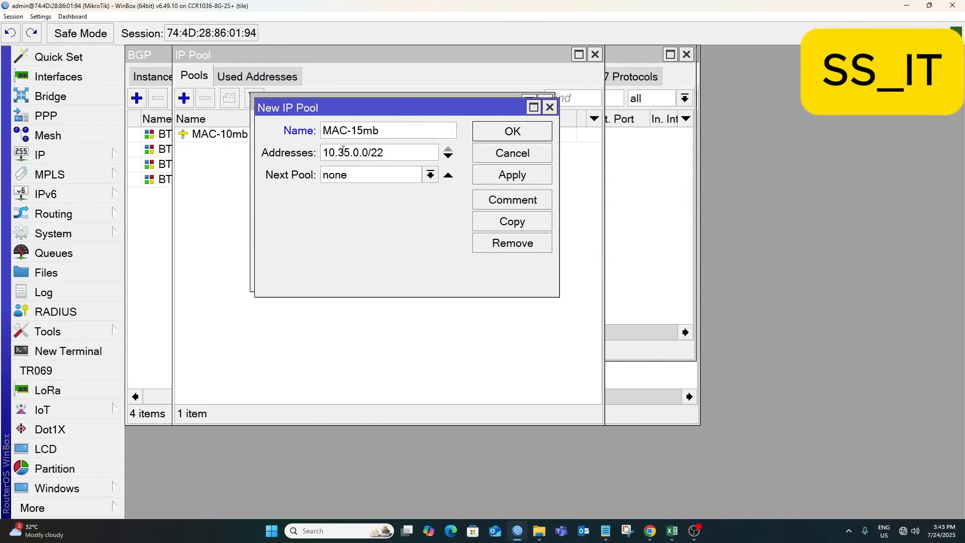
{"action": "left_click", "coordinate": [351, 152]}
{"action": "key", "text": "BackSpace"}
{"action": "type", "text": "6"}
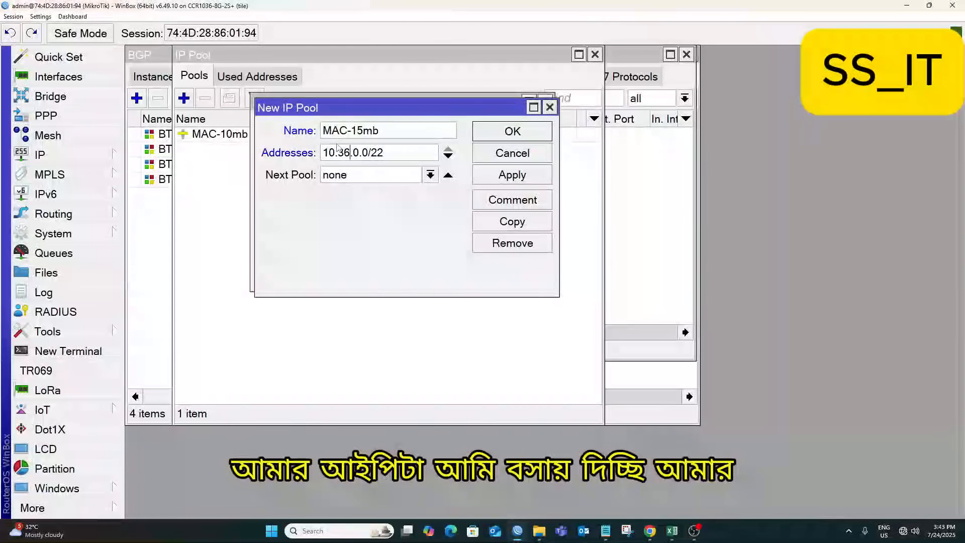
{"action": "left_click", "coordinate": [509, 182]}
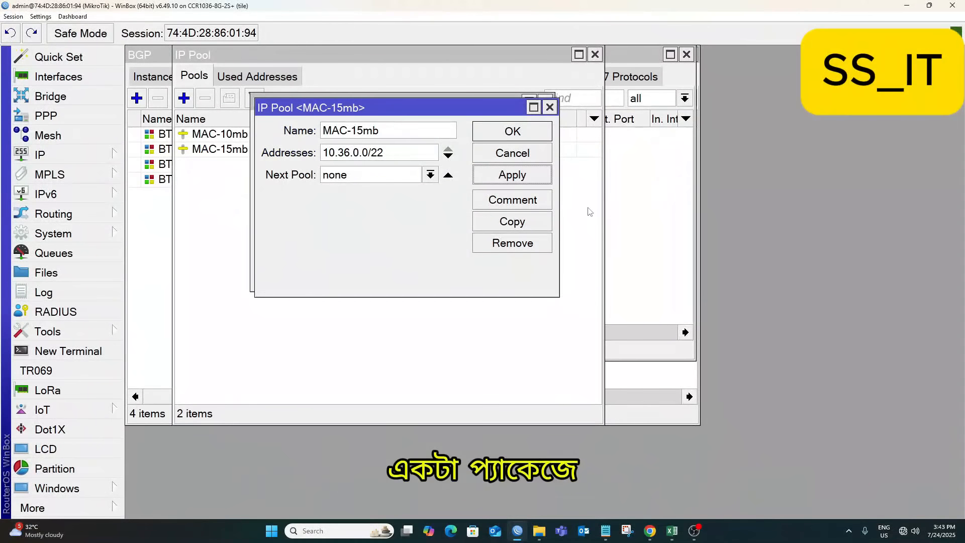
Copy MAC-15mb into a new pool form and enter the name MAC-10mb.
{"action": "left_click", "coordinate": [512, 221]}
{"action": "left_click_drag", "start_coordinate": [704, 158], "coordinate": [348, 106]}
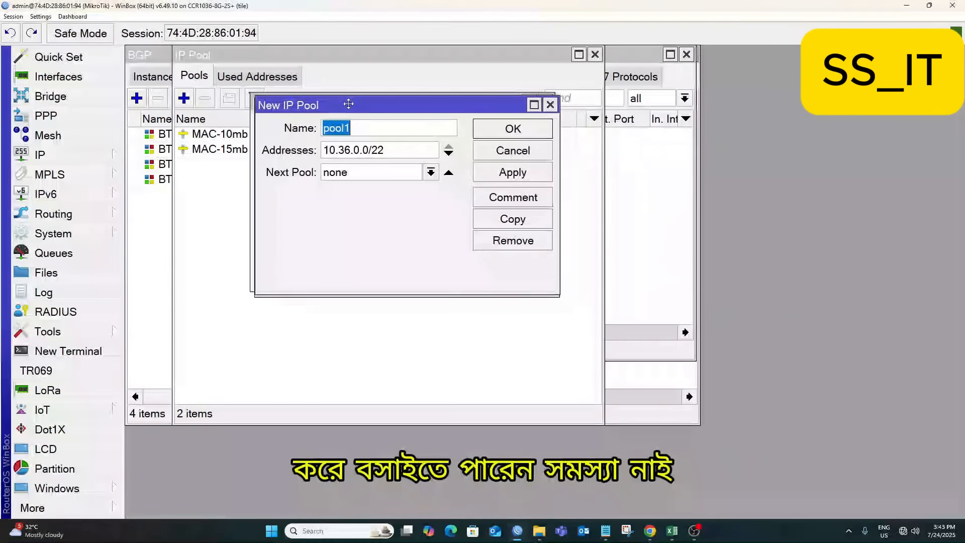
{"action": "type", "text": "MAC-10mb"}
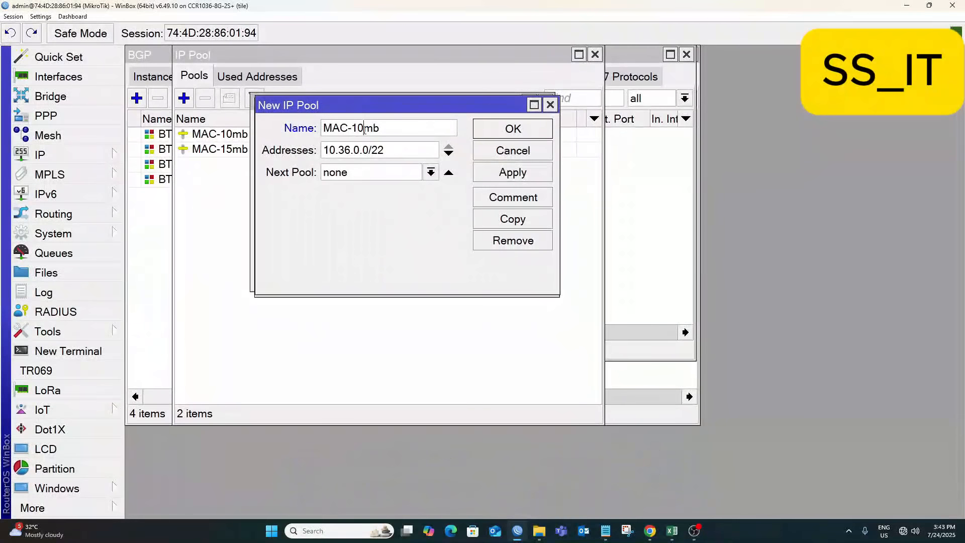
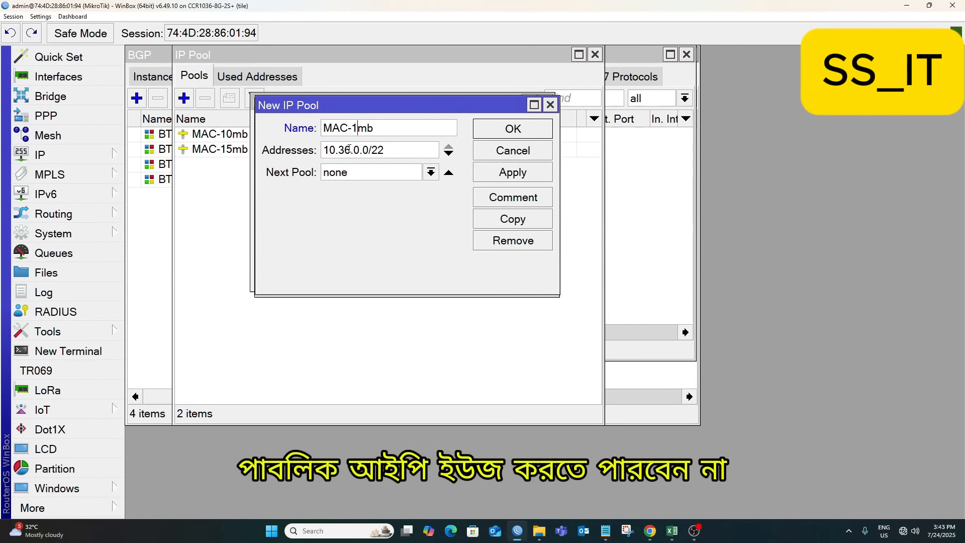
Finish the copied pool as MAC-20mb with addresses 10.36.0.0/22 and apply it.
{"action": "key", "text": "BackSpace"}
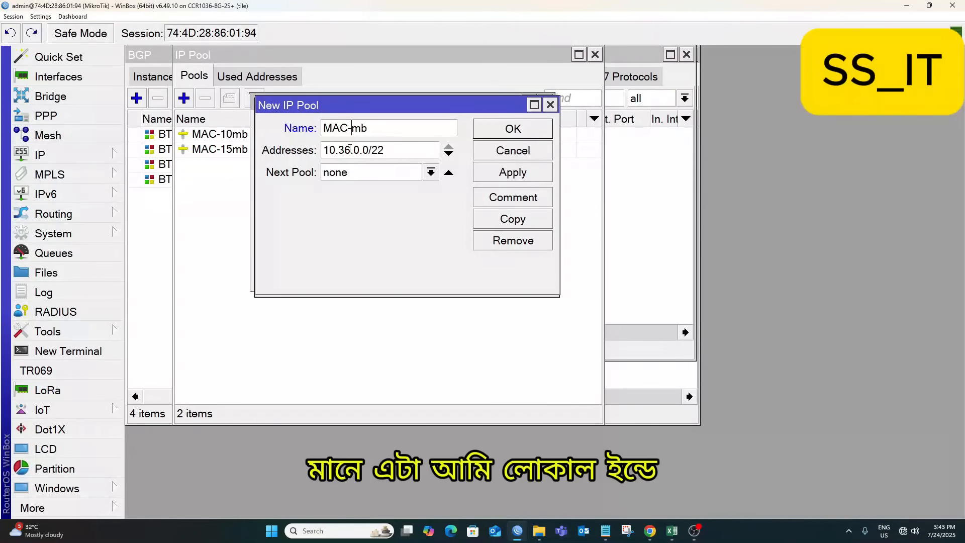
{"action": "type", "text": "20"}
{"action": "left_click", "coordinate": [352, 148]}
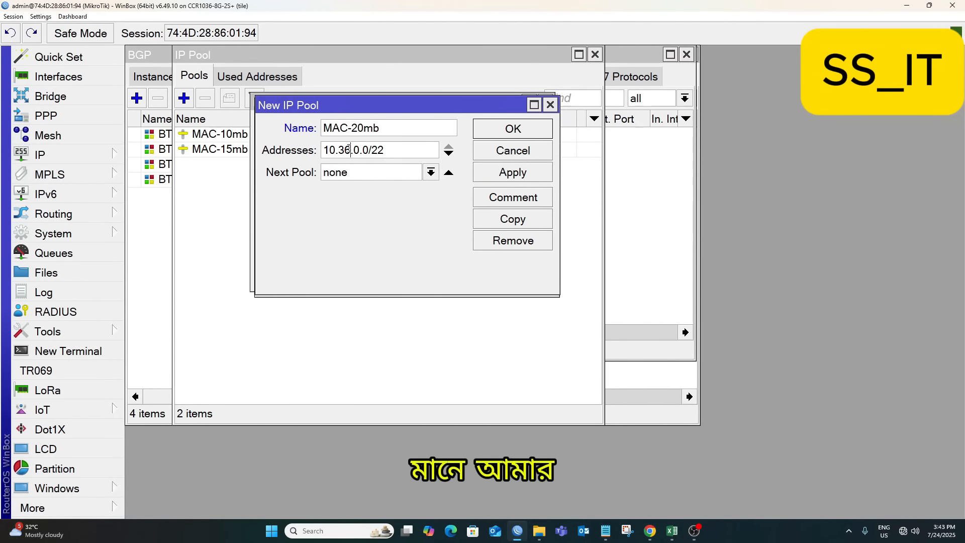
{"action": "key", "text": "BackSpace"}
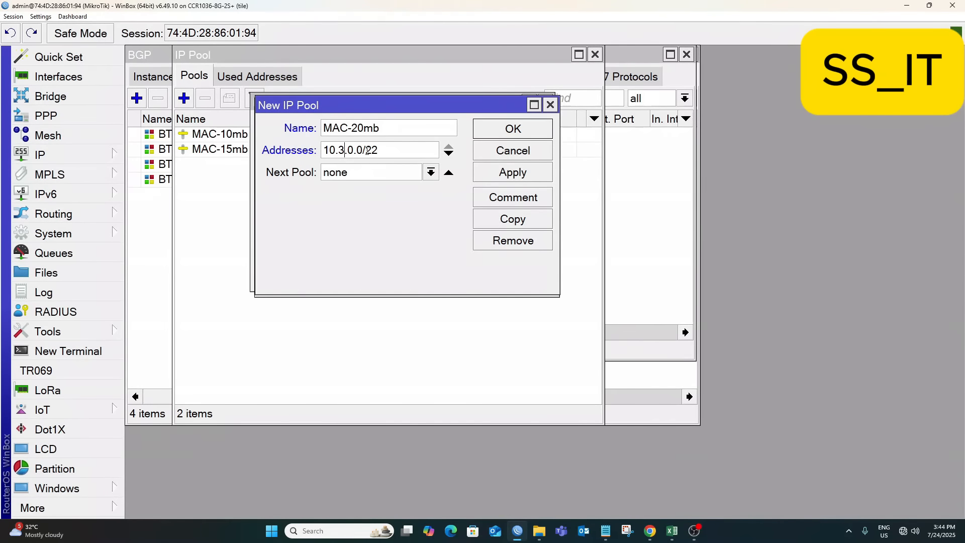
{"action": "left_click_drag", "start_coordinate": [349, 104], "coordinate": [382, 92]}
{"action": "type", "text": "6"}
{"action": "left_click", "coordinate": [547, 166]}
Copy it into a new pool MAC-30mb with addresses 10.37.0.0/22.
{"action": "left_click", "coordinate": [556, 214]}
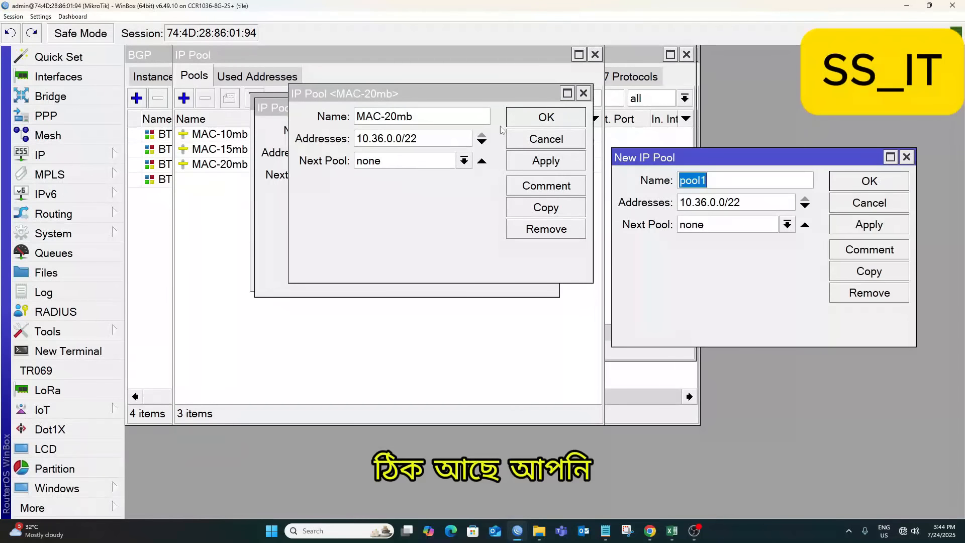
{"action": "left_click_drag", "start_coordinate": [662, 159], "coordinate": [334, 88]}
{"action": "type", "text": "MAC-10mb"}
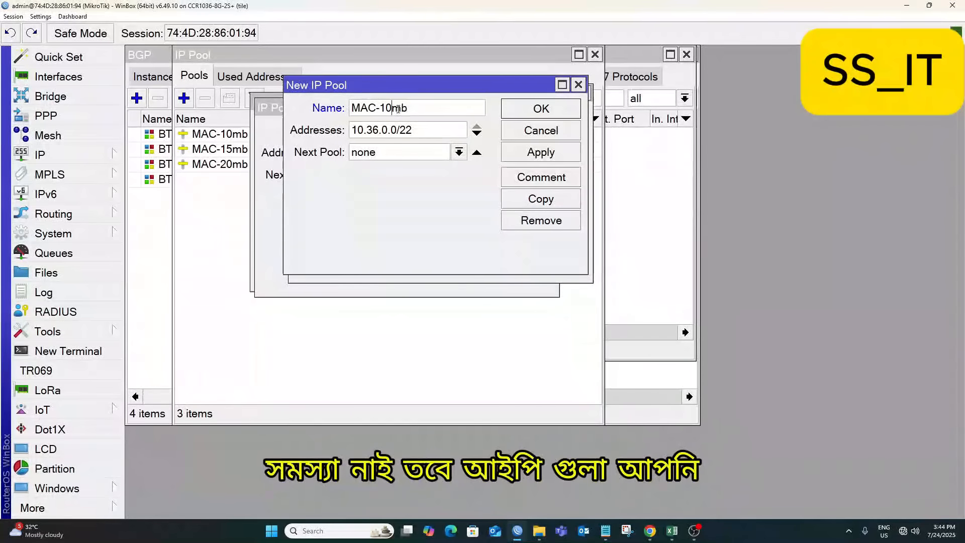
{"action": "key", "text": "BackSpace"}
{"action": "key", "text": "BackSpace"}
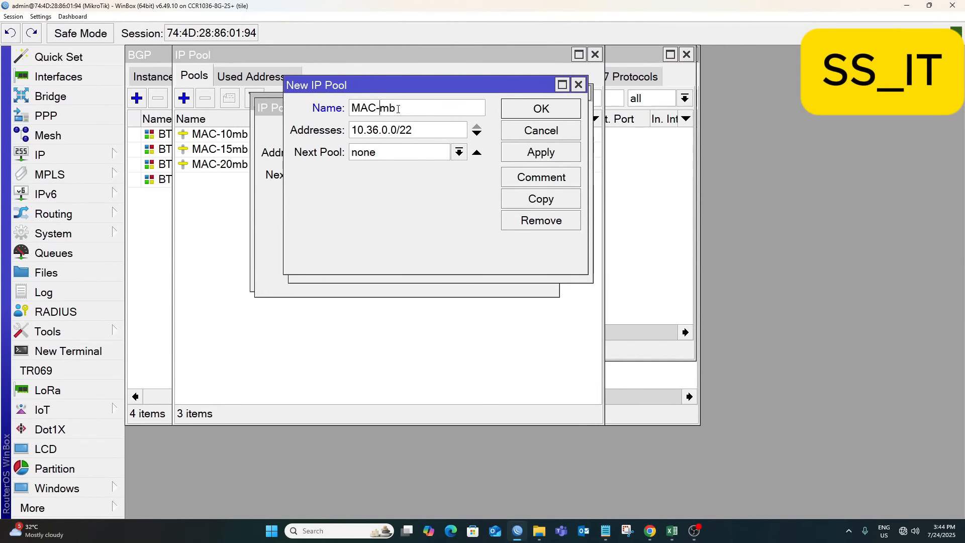
{"action": "type", "text": "30"}
{"action": "left_click", "coordinate": [378, 130]}
{"action": "key", "text": "BackSpace"}
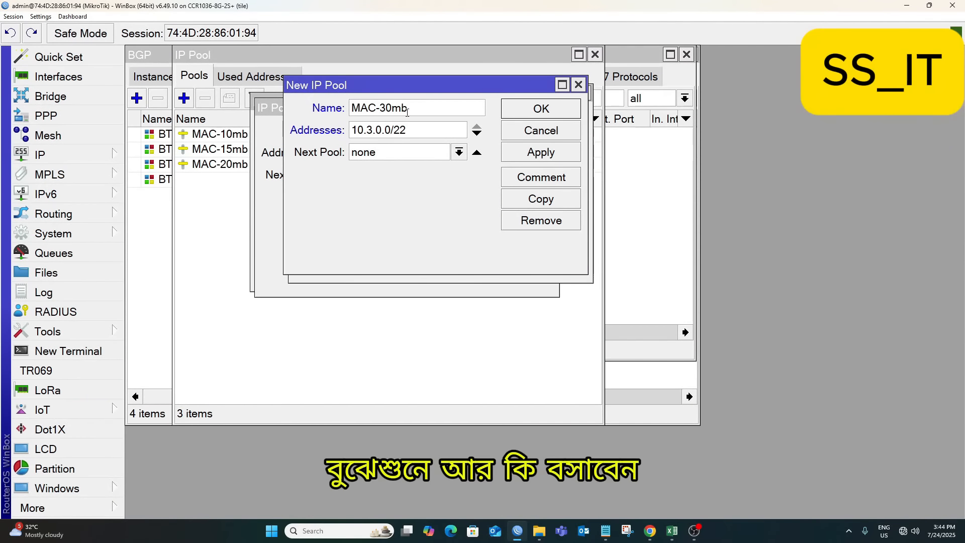
{"action": "type", "text": "7"}
{"action": "left_click", "coordinate": [556, 148]}
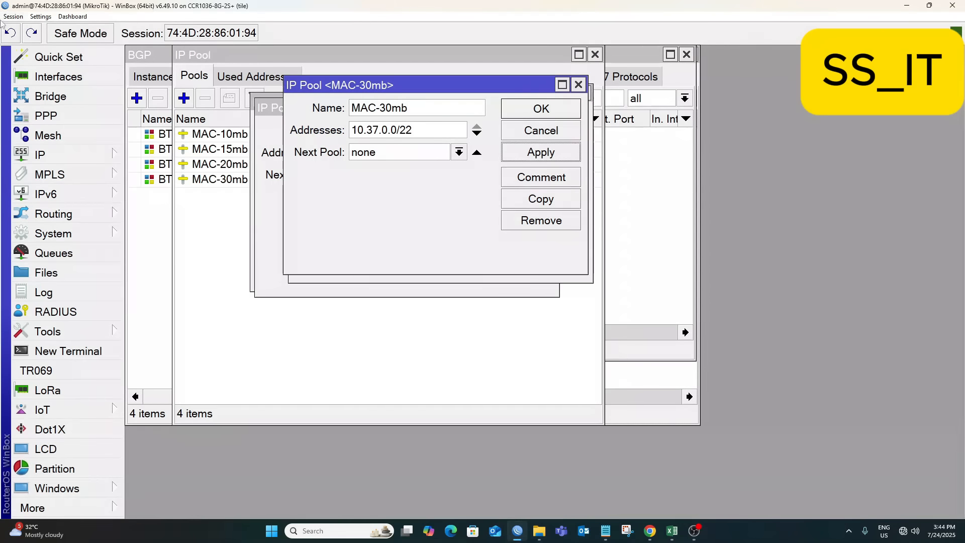
Copy it into a new pool MAC-35mb with addresses 10.38.0.0/22.
{"action": "left_click", "coordinate": [551, 200]}
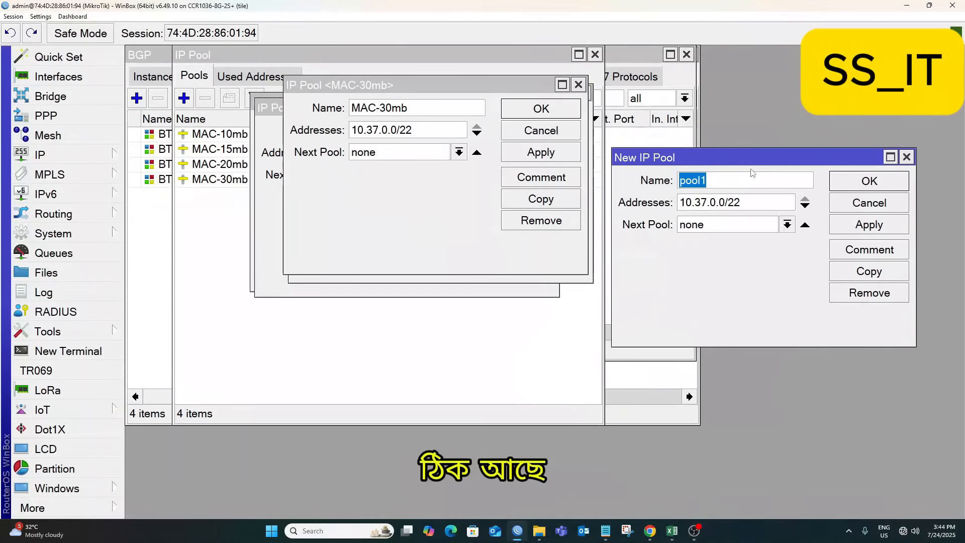
{"action": "left_click_drag", "start_coordinate": [627, 151], "coordinate": [347, 92]}
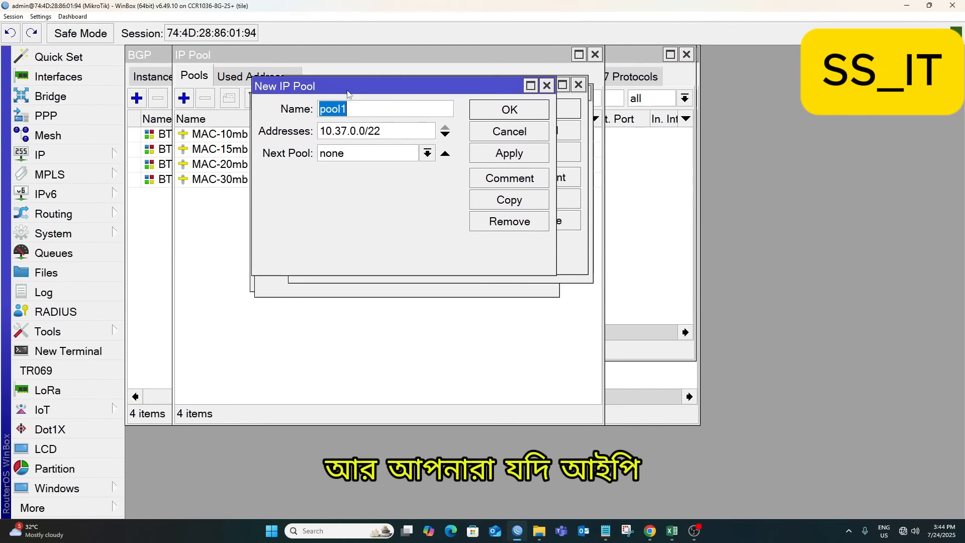
{"action": "key", "text": "ctrl+v"}
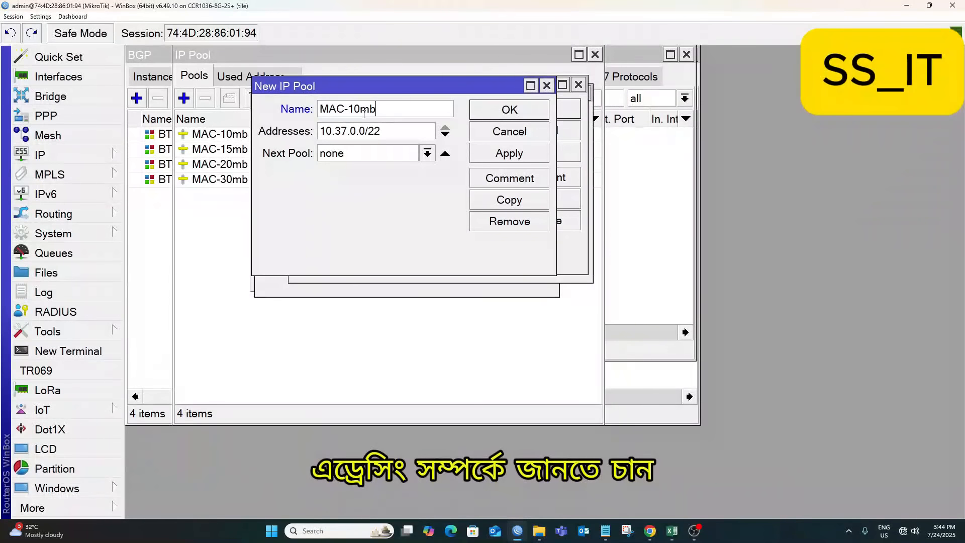
{"action": "left_click", "coordinate": [359, 109]}
{"action": "key", "text": "BackSpace"}
{"action": "key", "text": "BackSpace"}
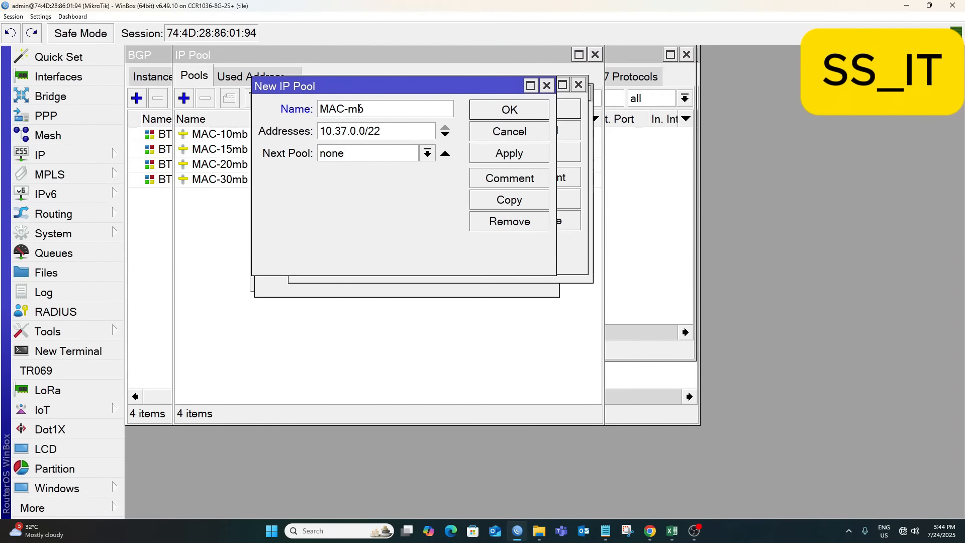
{"action": "type", "text": "35"}
{"action": "left_click", "coordinate": [348, 130]}
{"action": "key", "text": "BackSpace"}
{"action": "type", "text": "8"}
{"action": "left_click", "coordinate": [509, 153]}
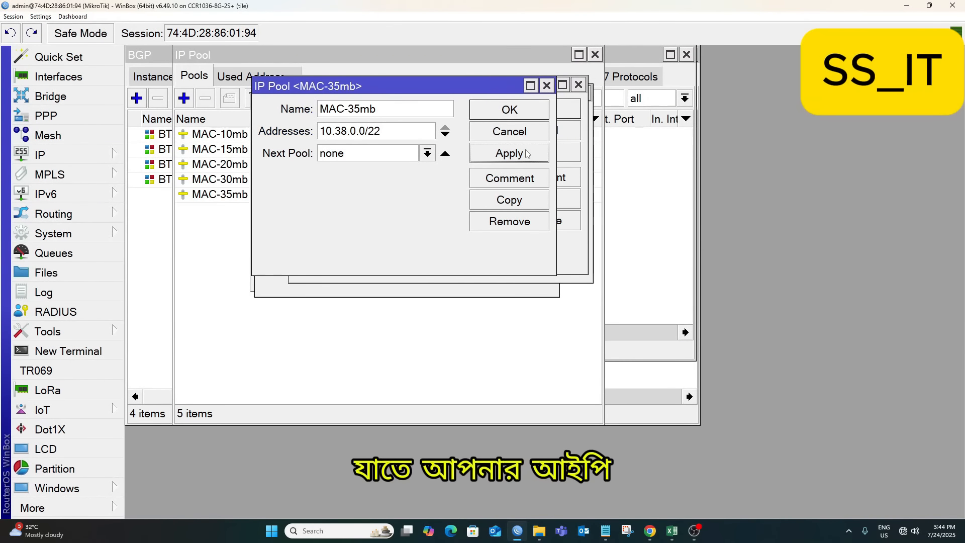
Copy it into a new pool MAC-40mb with addresses 10.39.0.0/22.
{"action": "left_click", "coordinate": [533, 200]}
{"action": "left_click_drag", "start_coordinate": [722, 161], "coordinate": [393, 111]}
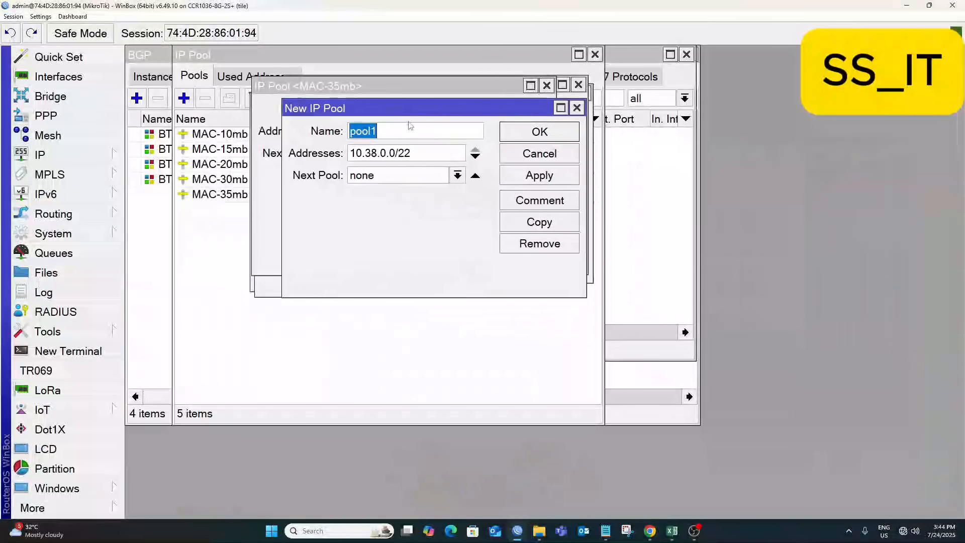
{"action": "type", "text": "MAC-10mb"}
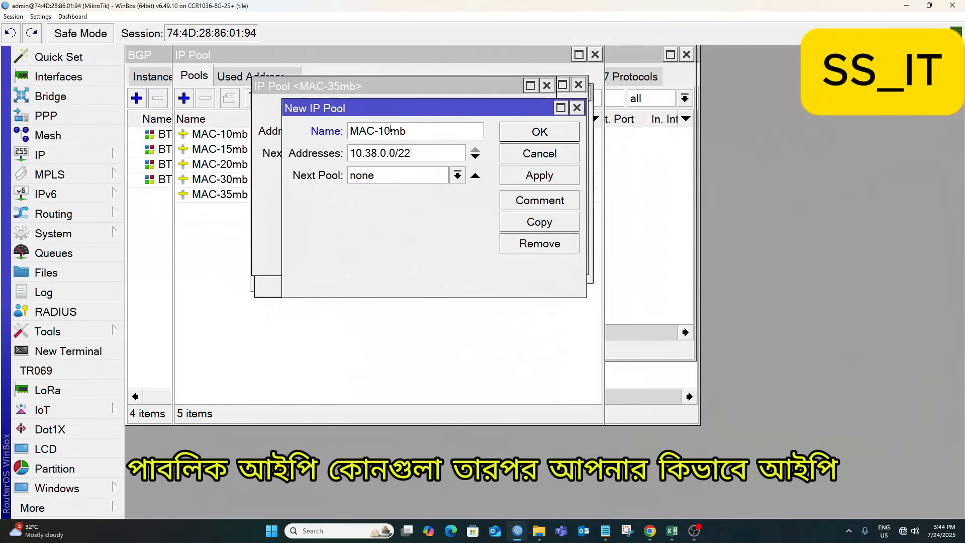
{"action": "left_click", "coordinate": [390, 131]}
{"action": "key", "text": "BackSpace"}
{"action": "key", "text": "BackSpace"}
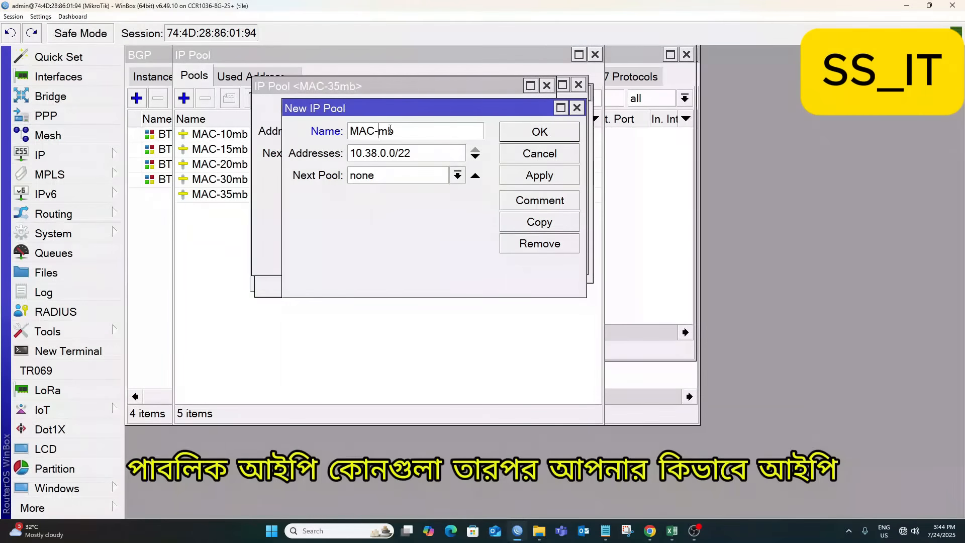
{"action": "type", "text": "40"}
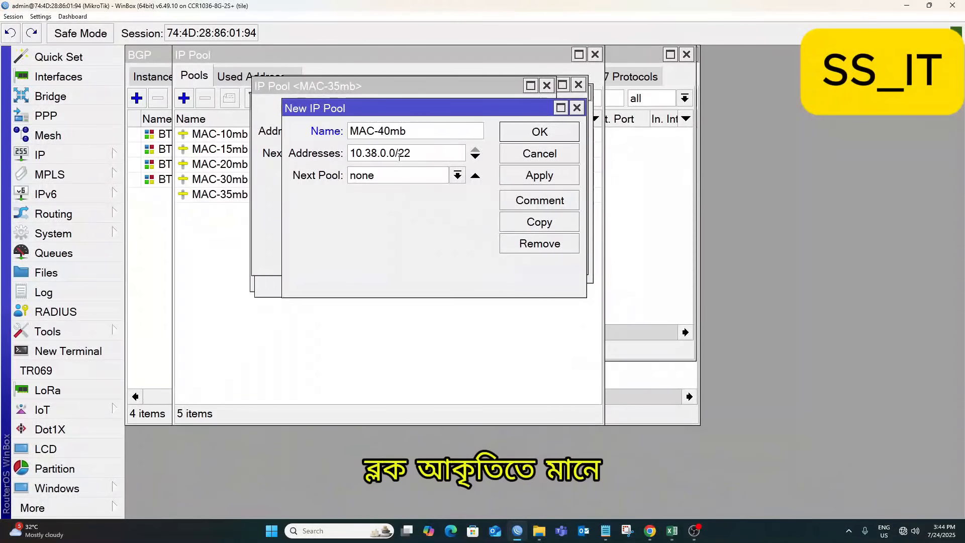
{"action": "left_click", "coordinate": [378, 152]}
{"action": "key", "text": "BackSpace"}
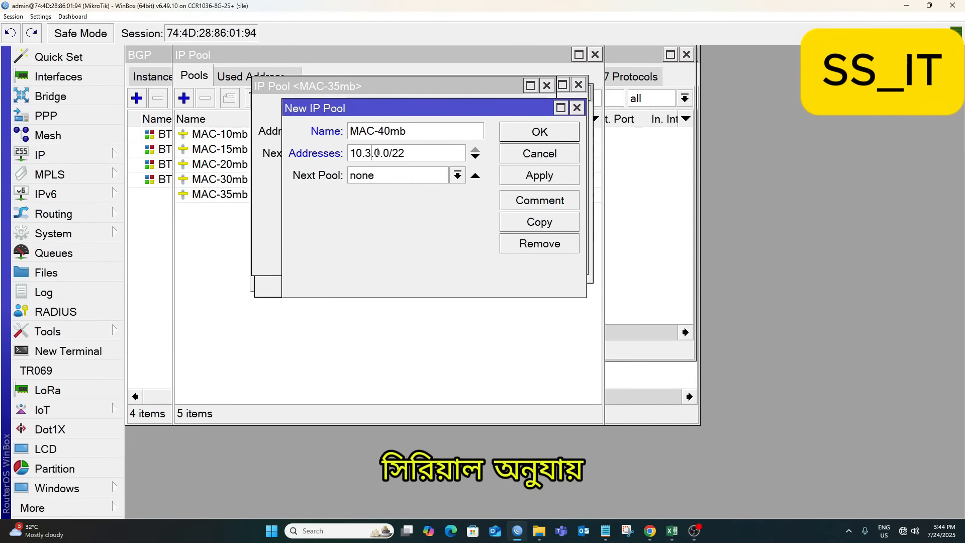
{"action": "type", "text": "9"}
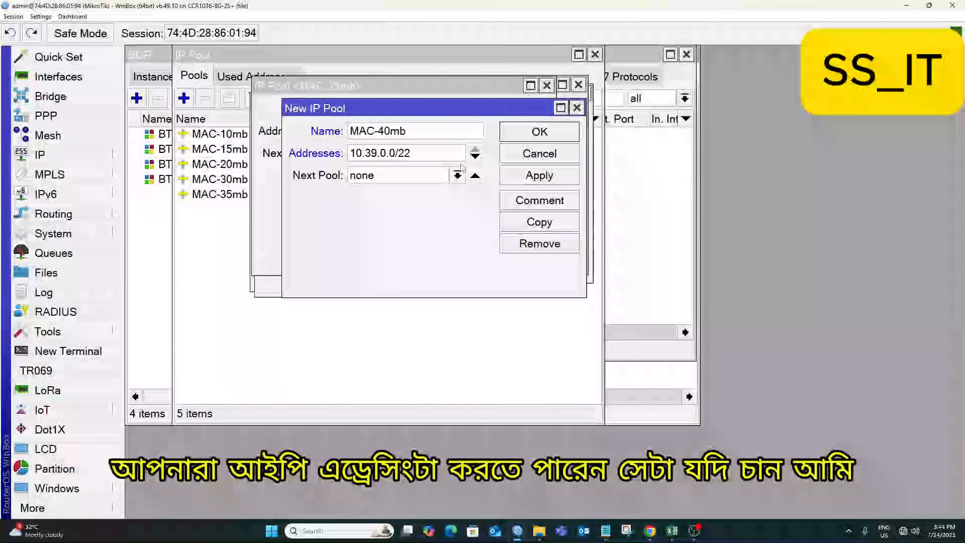
{"action": "left_click", "coordinate": [555, 176]}
Create pool MAC-50mb with addresses 10.40.0.0/22, then close the open pool windows.
{"action": "left_click", "coordinate": [553, 224]}
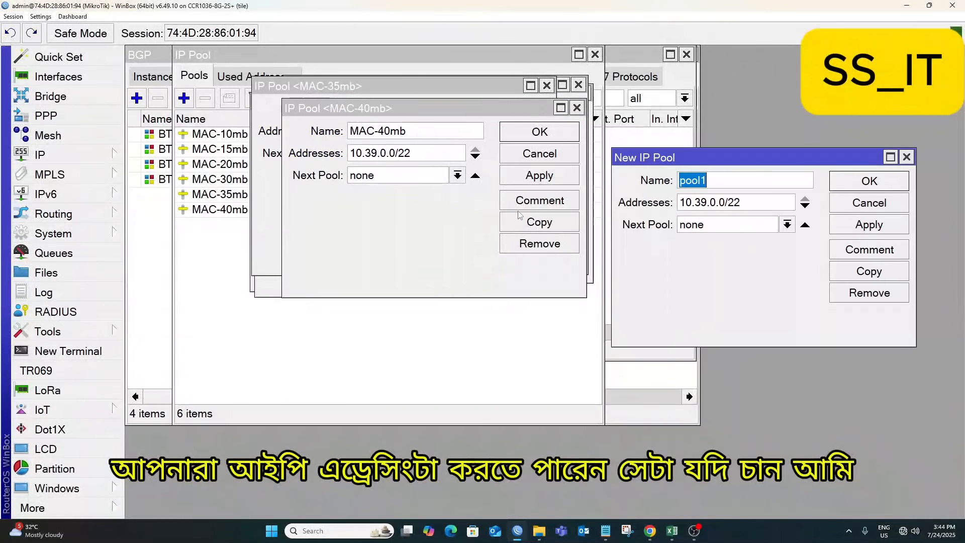
{"action": "left_click_drag", "start_coordinate": [729, 160], "coordinate": [390, 147]}
{"action": "type", "text": "MAC-10mb"}
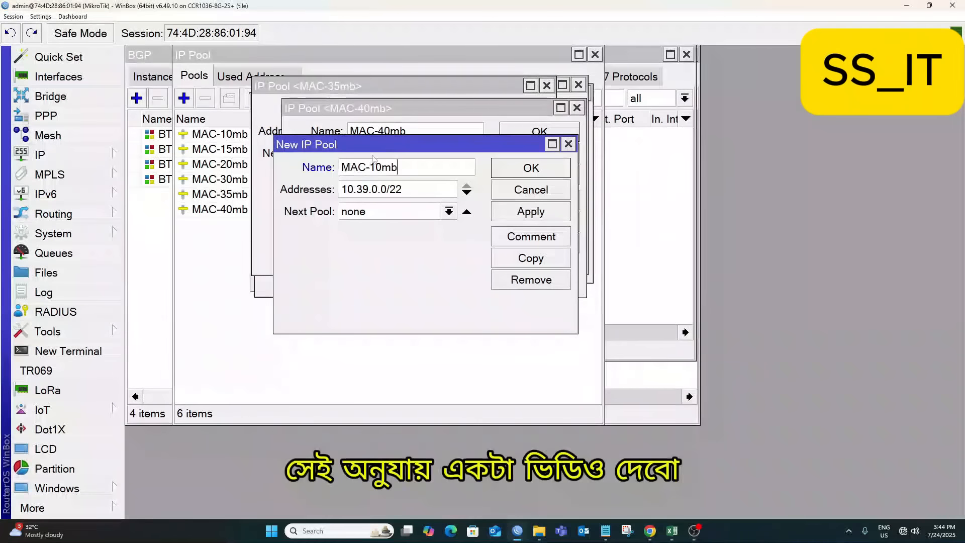
{"action": "left_click", "coordinate": [383, 167]}
{"action": "key", "text": "BackSpace"}
{"action": "key", "text": "BackSpace"}
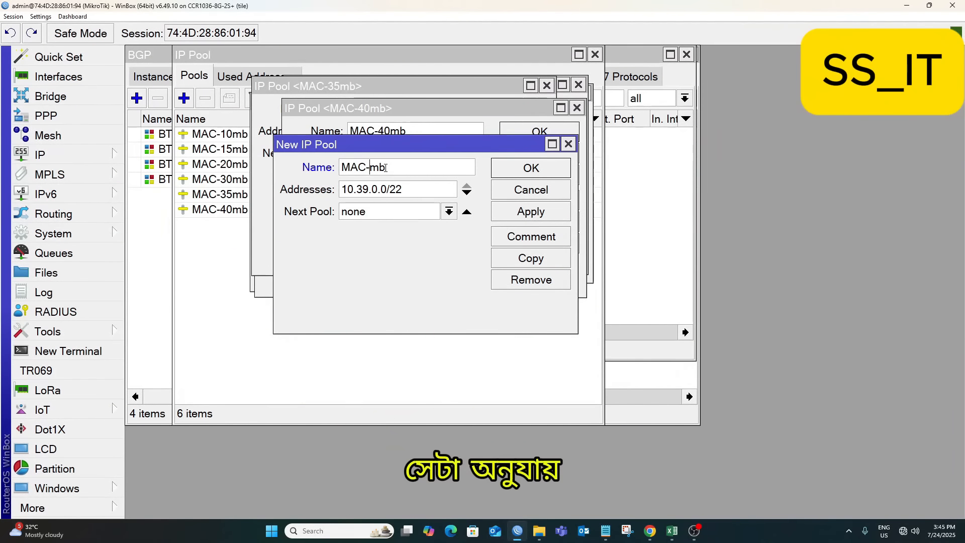
{"action": "type", "text": "50"}
{"action": "left_click", "coordinate": [370, 190]}
{"action": "key", "text": "BackSpace"}
{"action": "key", "text": "BackSpace"}
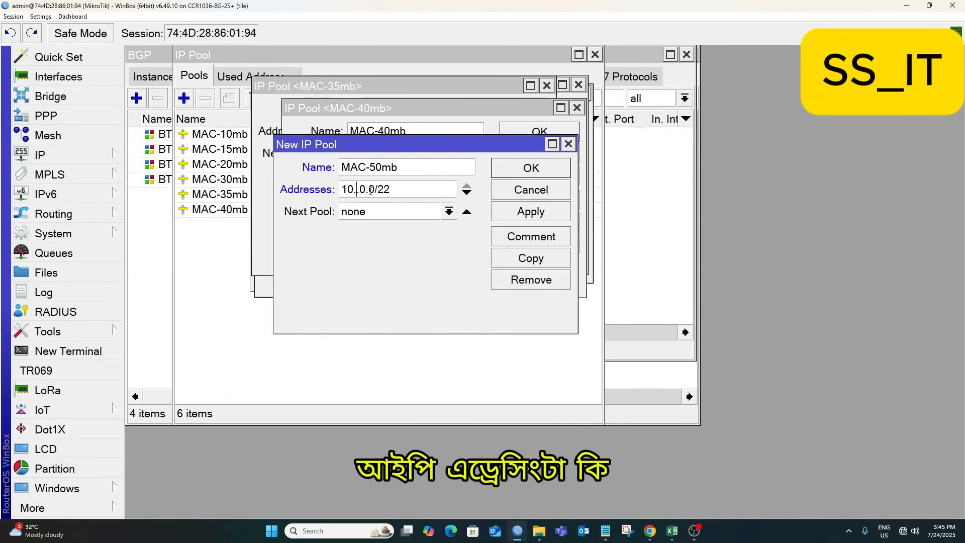
{"action": "type", "text": "40"}
{"action": "left_click", "coordinate": [530, 211]}
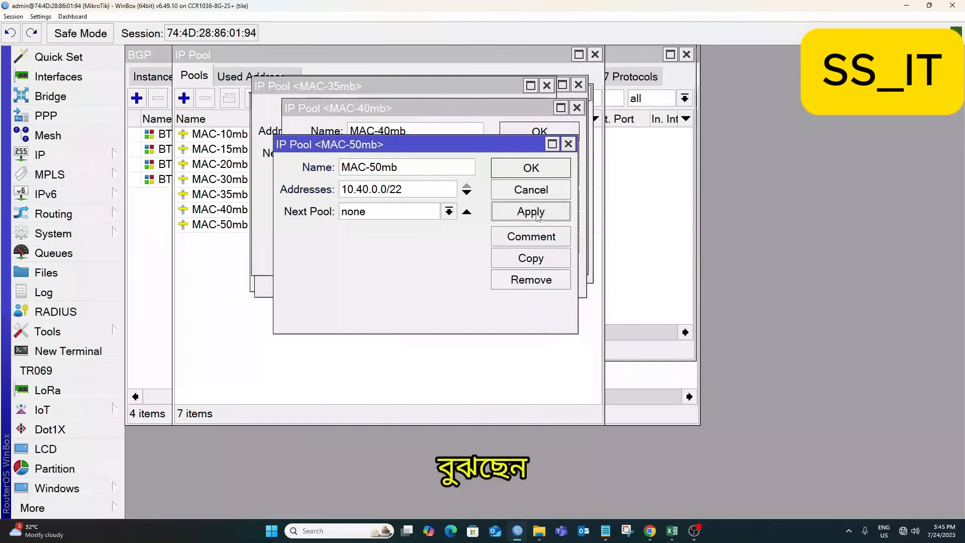
{"action": "left_click", "coordinate": [530, 167]}
{"action": "left_click", "coordinate": [534, 129]}
Close the remaining pool windows and change MAC-20mb's range to 10.37.0.0/22.
{"action": "left_click", "coordinate": [537, 114]}
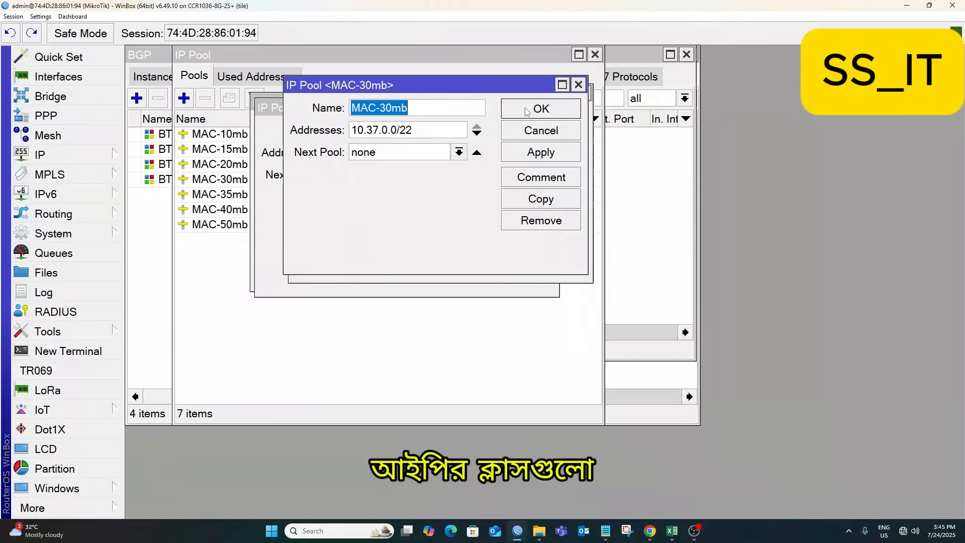
{"action": "left_click", "coordinate": [527, 110]}
{"action": "left_click", "coordinate": [519, 115]}
{"action": "left_click", "coordinate": [521, 127]}
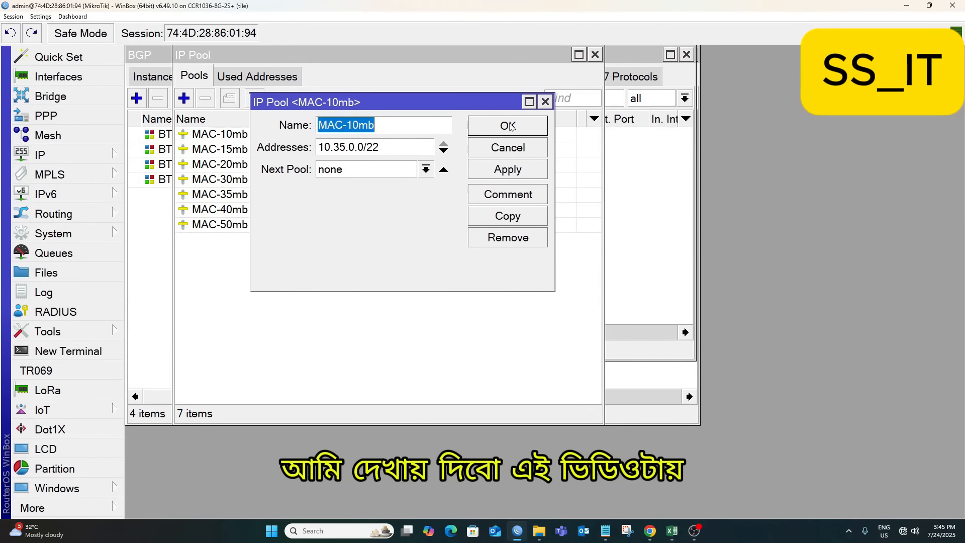
{"action": "left_click", "coordinate": [511, 128]}
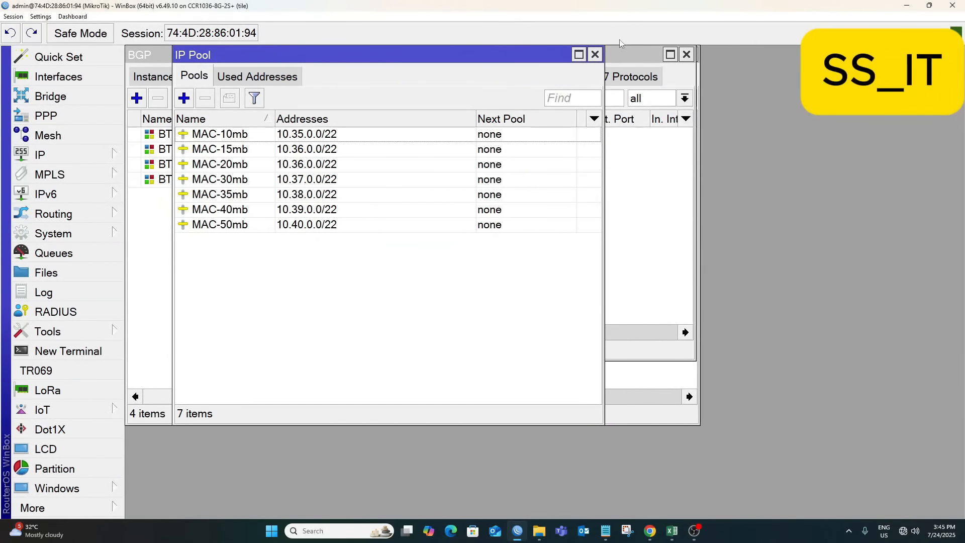
{"action": "double_click", "coordinate": [304, 166]}
{"action": "left_click", "coordinate": [346, 147]}
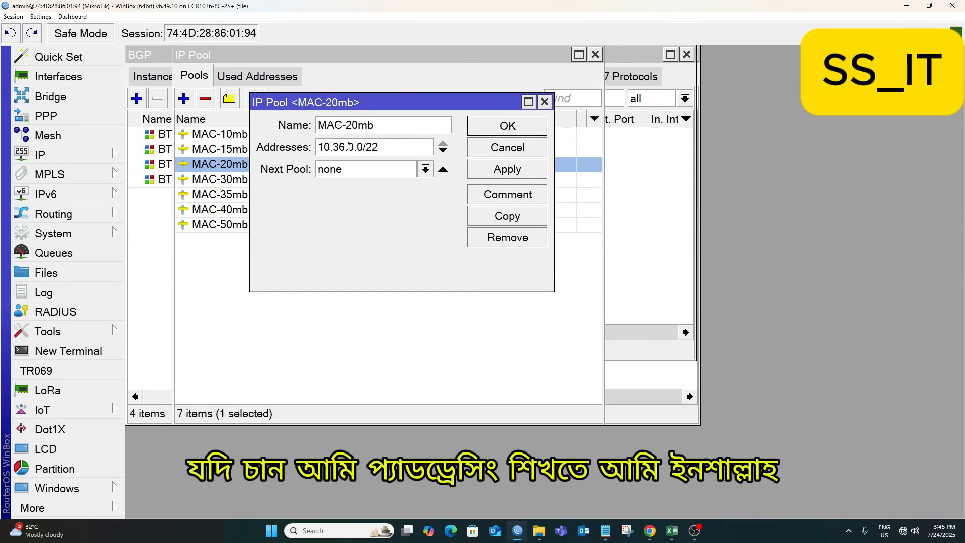
{"action": "key", "text": "BackSpace"}
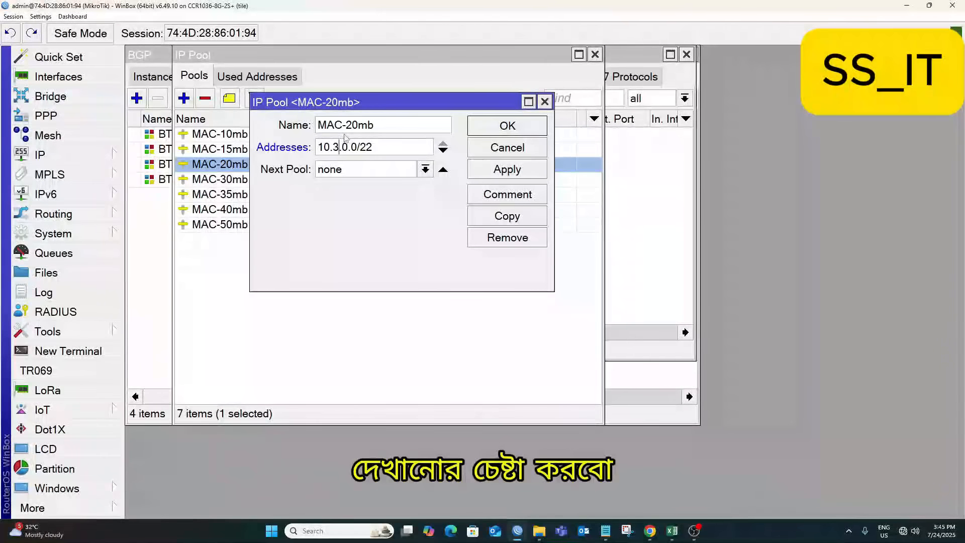
{"action": "type", "text": "7"}
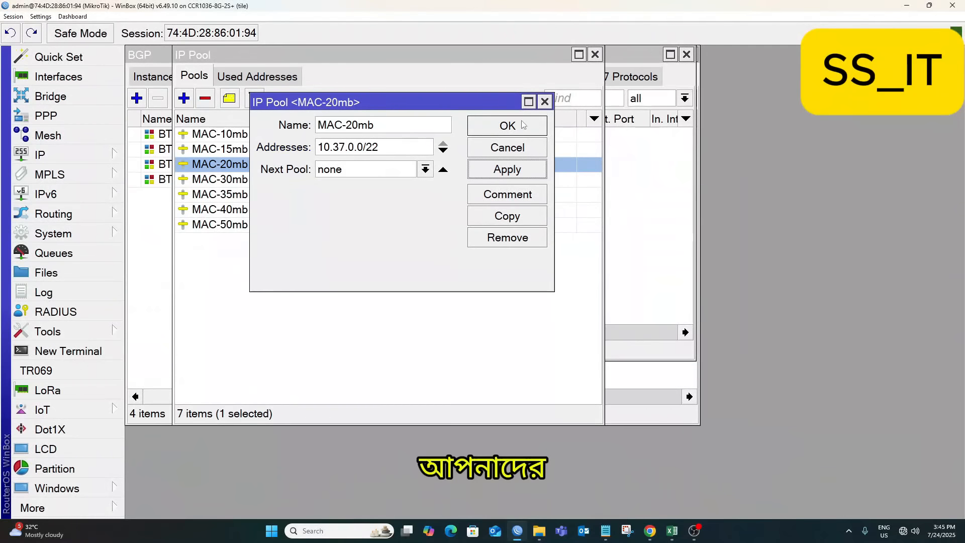
{"action": "left_click", "coordinate": [509, 128]}
Move MAC-30mb to 10.38.0.0/22 and MAC-35mb to 10.39.0.0/22.
{"action": "double_click", "coordinate": [310, 180]}
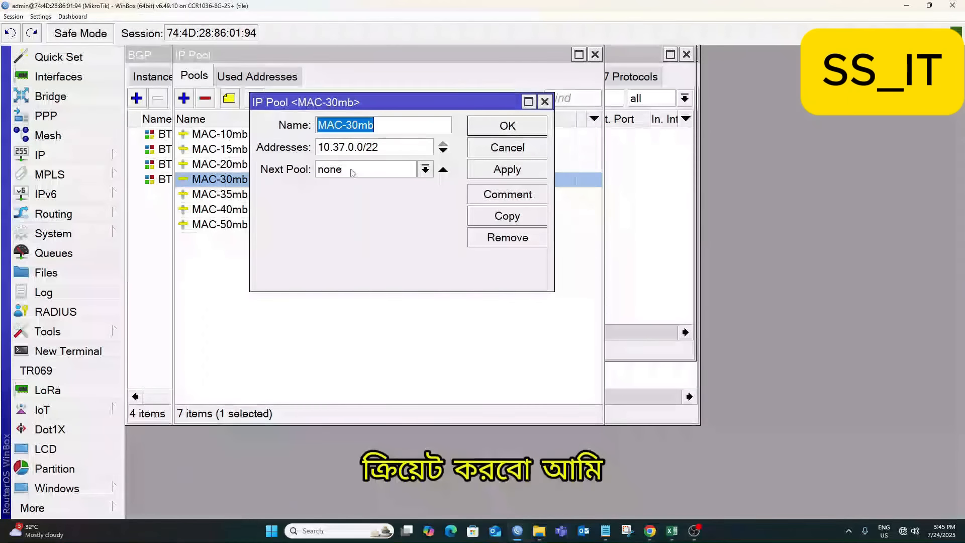
{"action": "left_click", "coordinate": [345, 146]}
{"action": "key", "text": "BackSpace"}
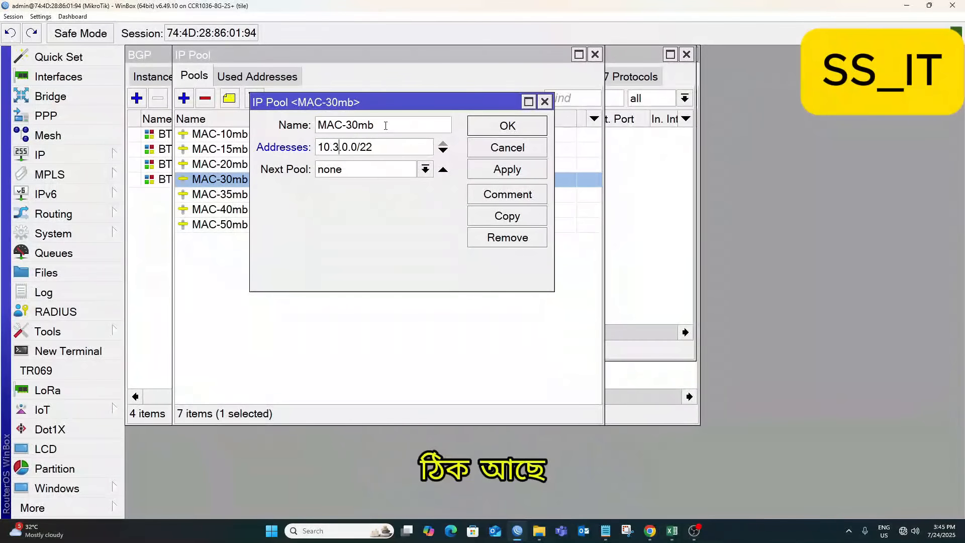
{"action": "type", "text": "8"}
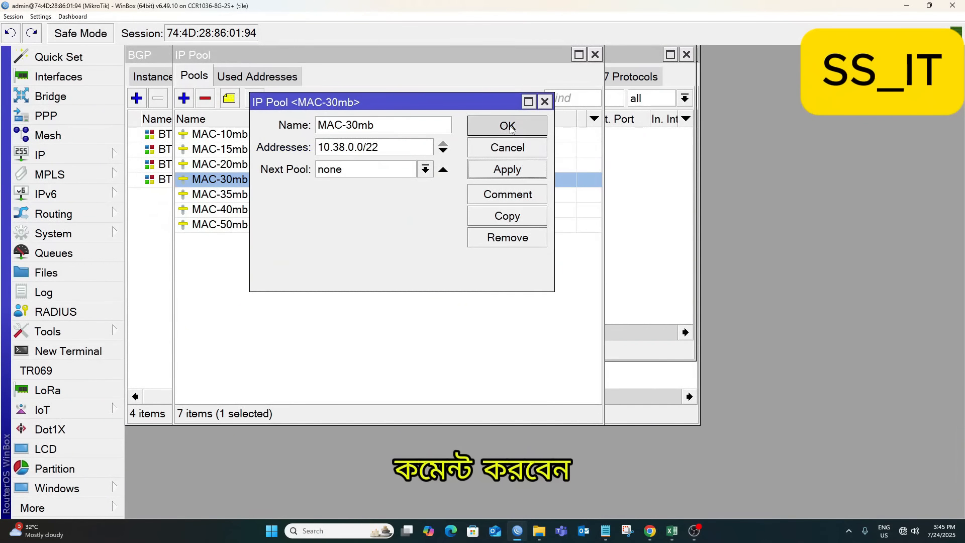
{"action": "left_click", "coordinate": [508, 125]}
{"action": "left_click", "coordinate": [293, 199]}
{"action": "double_click", "coordinate": [293, 199]}
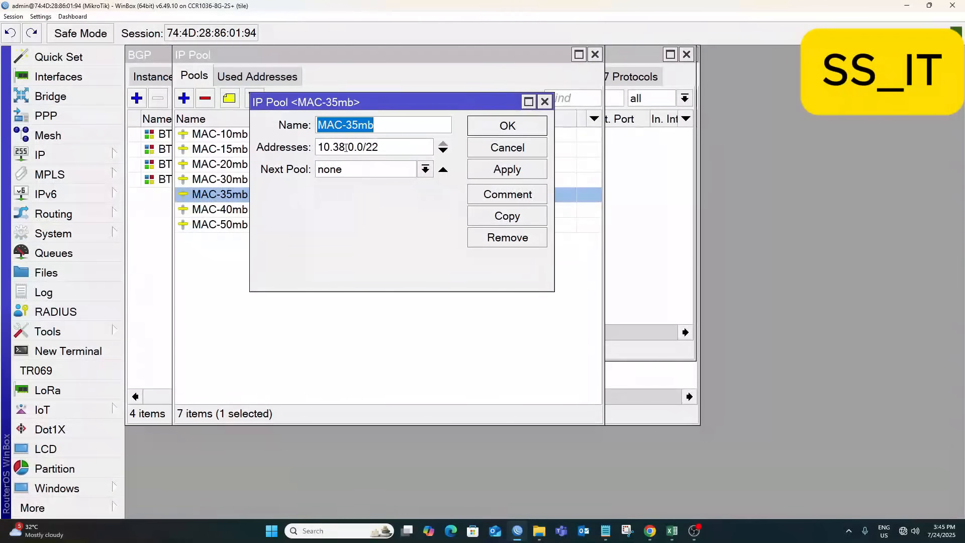
{"action": "left_click", "coordinate": [346, 146]}
{"action": "key", "text": "BackSpace"}
{"action": "type", "text": "9"}
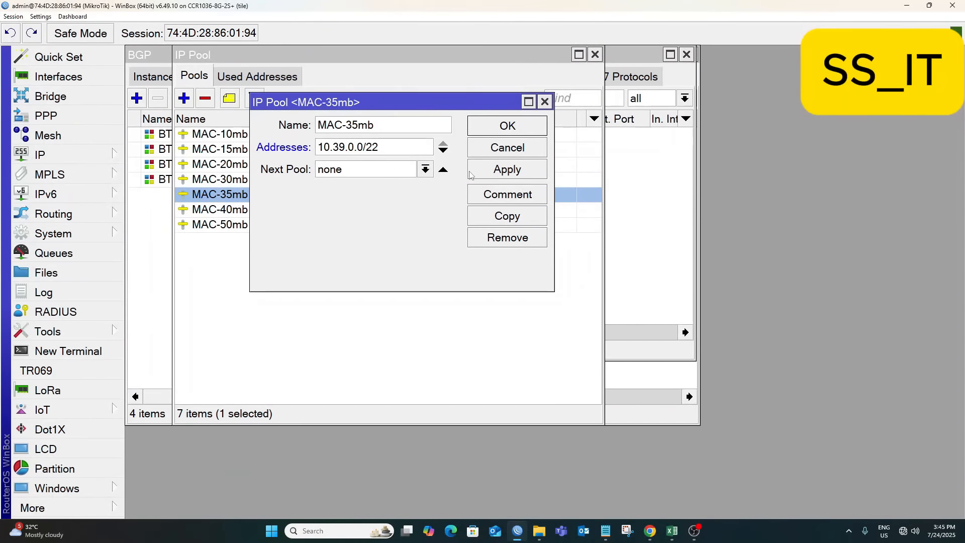
{"action": "left_click", "coordinate": [504, 135]}
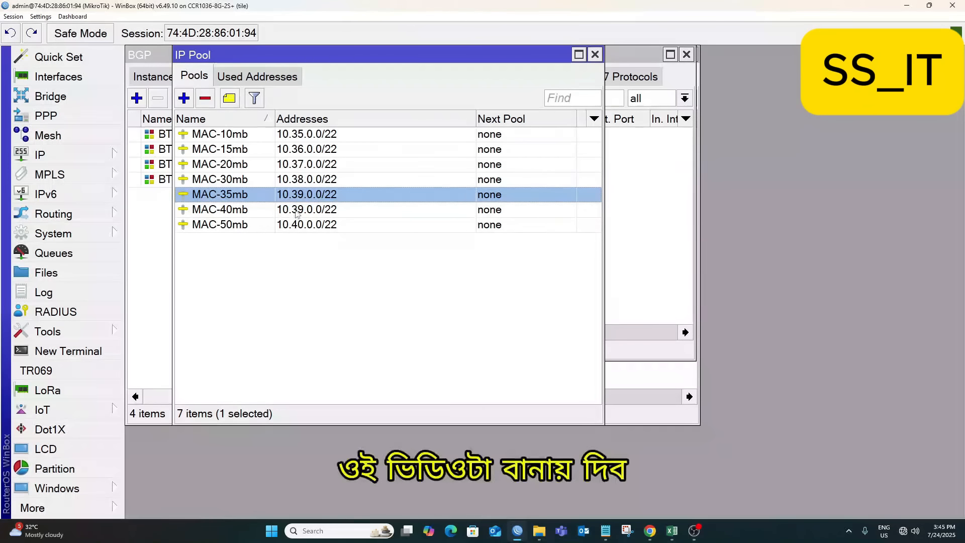
Move MAC-40mb to 10.40.0.0/22 and MAC-50mb to 10.41.0.0/22.
{"action": "double_click", "coordinate": [296, 211]}
{"action": "left_click", "coordinate": [344, 147]}
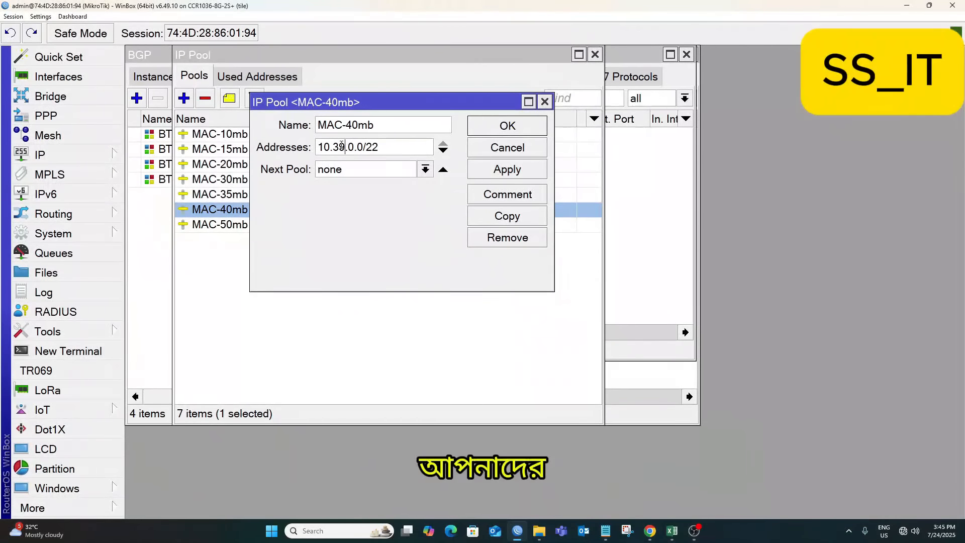
{"action": "key", "text": "BackSpace"}
{"action": "key", "text": "BackSpace"}
{"action": "type", "text": "40"}
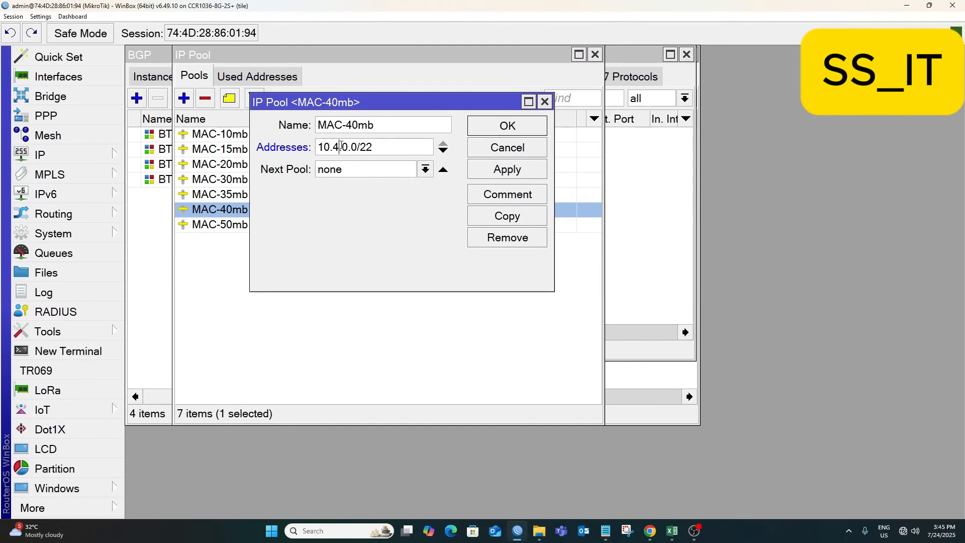
{"action": "left_click", "coordinate": [507, 126]}
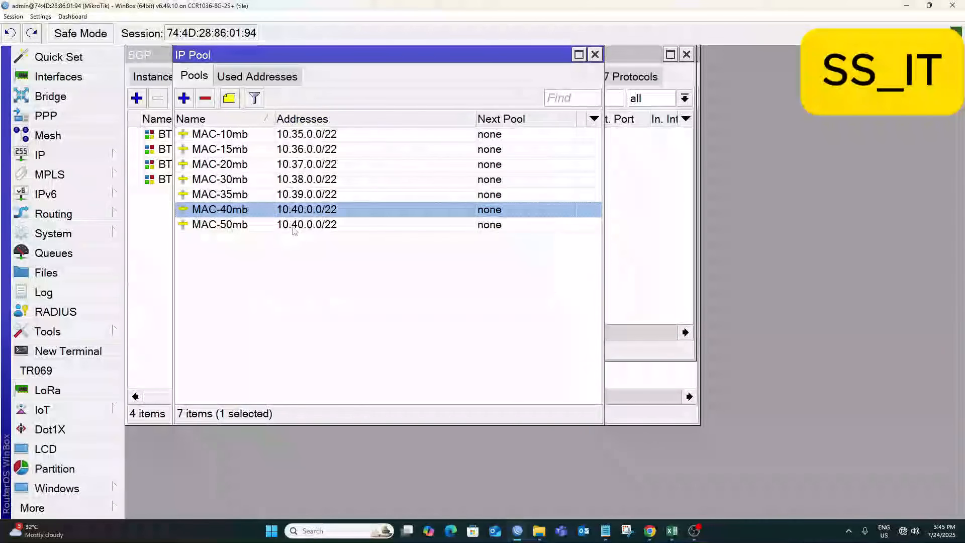
{"action": "double_click", "coordinate": [219, 224]}
{"action": "left_click", "coordinate": [345, 145]}
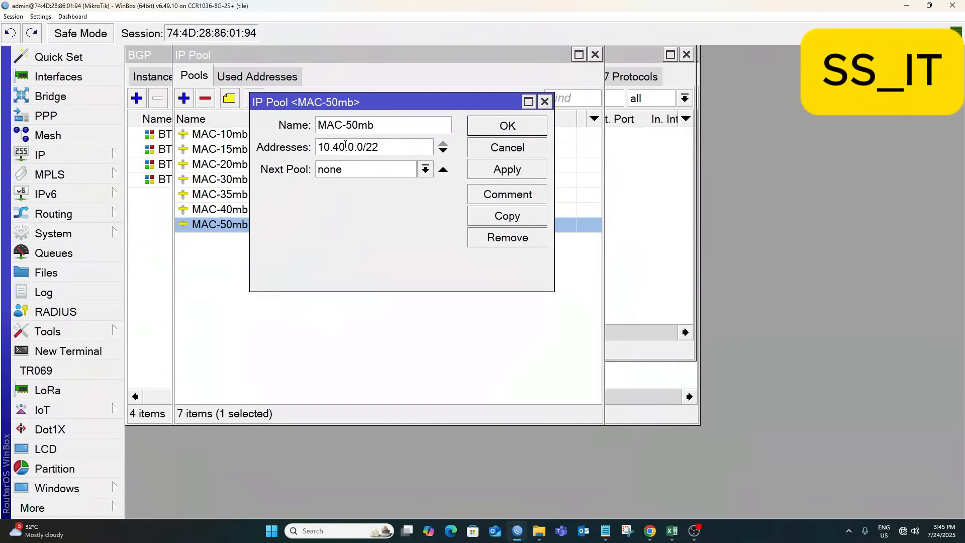
{"action": "type", "text": "1"}
{"action": "left_click", "coordinate": [507, 168]}
{"action": "left_click", "coordinate": [507, 127]}
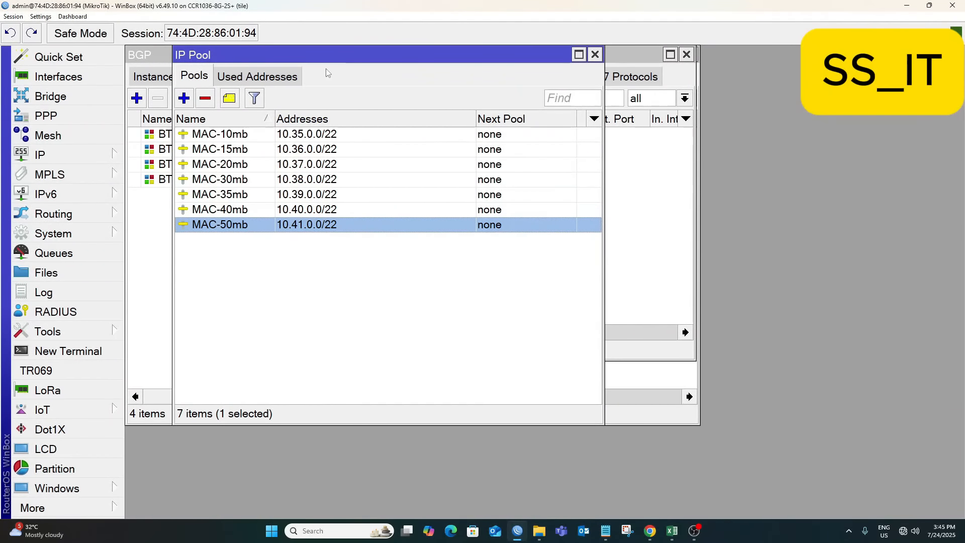
Open the PPP window and arrange it beside the IP Pool list.
{"action": "left_click_drag", "start_coordinate": [282, 55], "coordinate": [246, 56]}
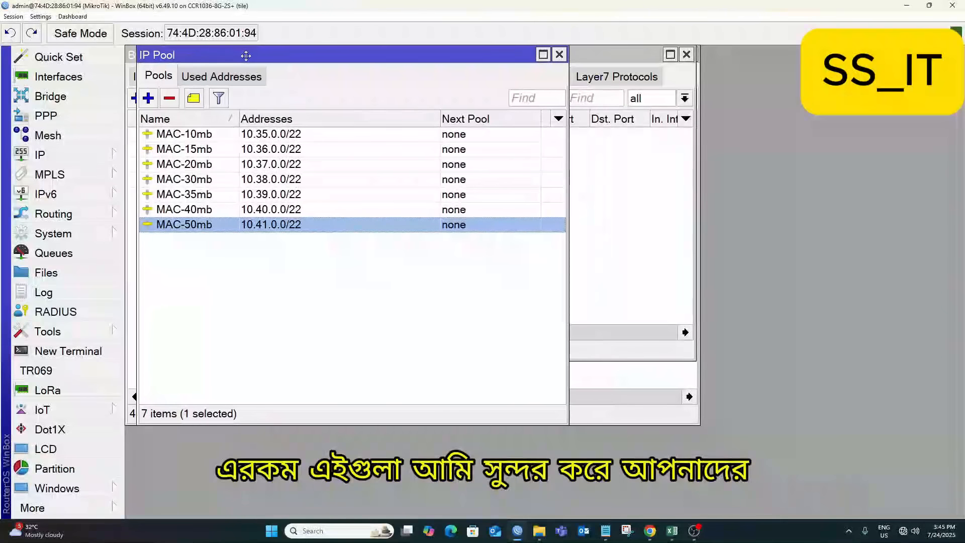
{"action": "left_click", "coordinate": [55, 117]}
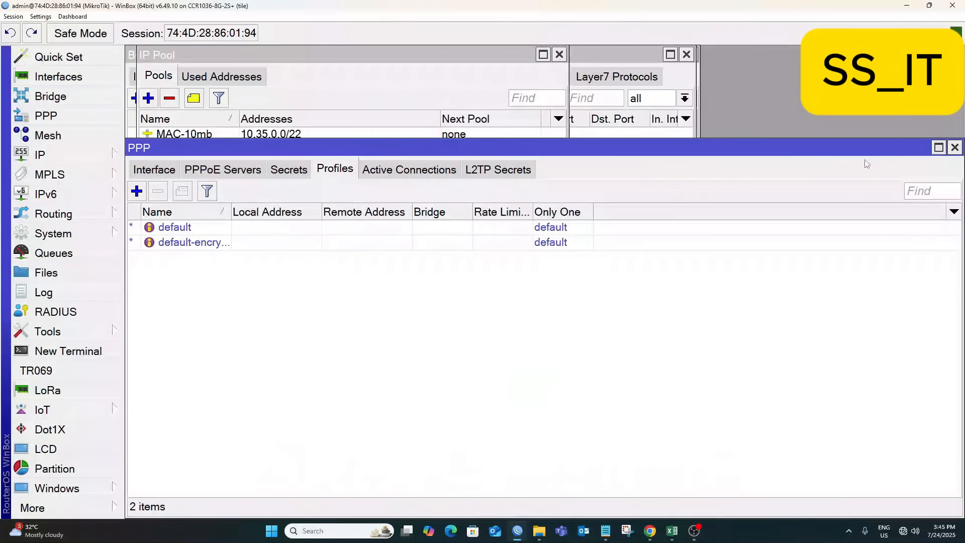
{"action": "left_click_drag", "start_coordinate": [905, 148], "coordinate": [801, 114]}
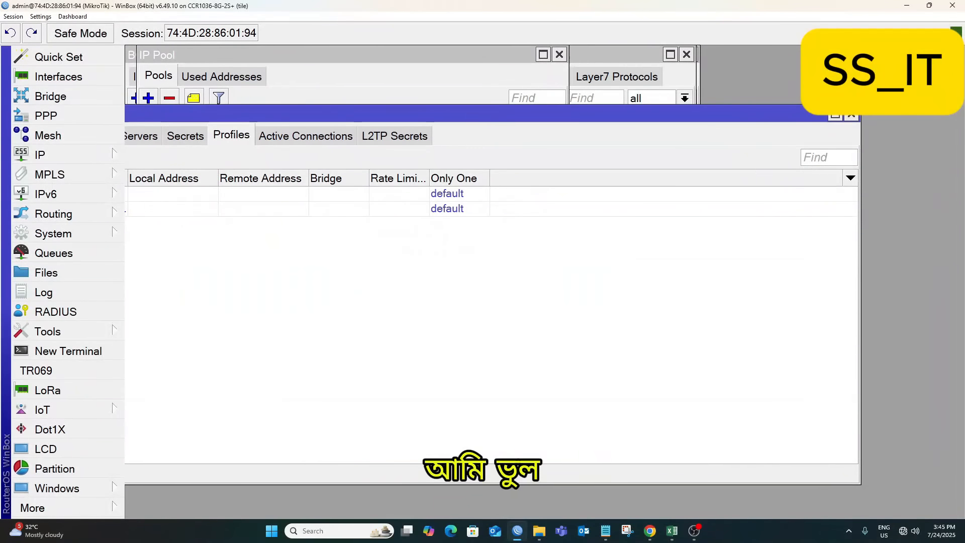
{"action": "left_click_drag", "start_coordinate": [858, 107], "coordinate": [724, 197]}
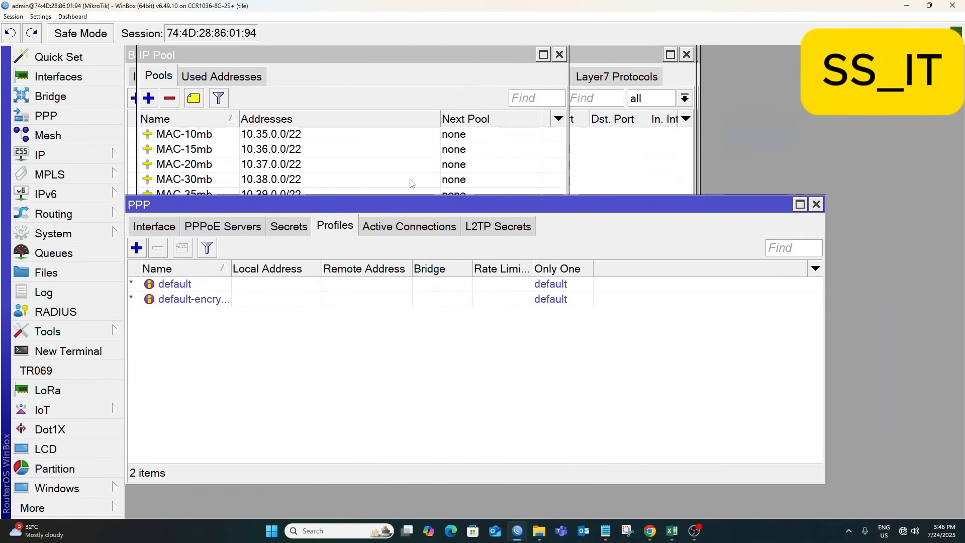
{"action": "left_click_drag", "start_coordinate": [397, 204], "coordinate": [411, 66]}
{"action": "left_click_drag", "start_coordinate": [138, 47], "coordinate": [204, 69]}
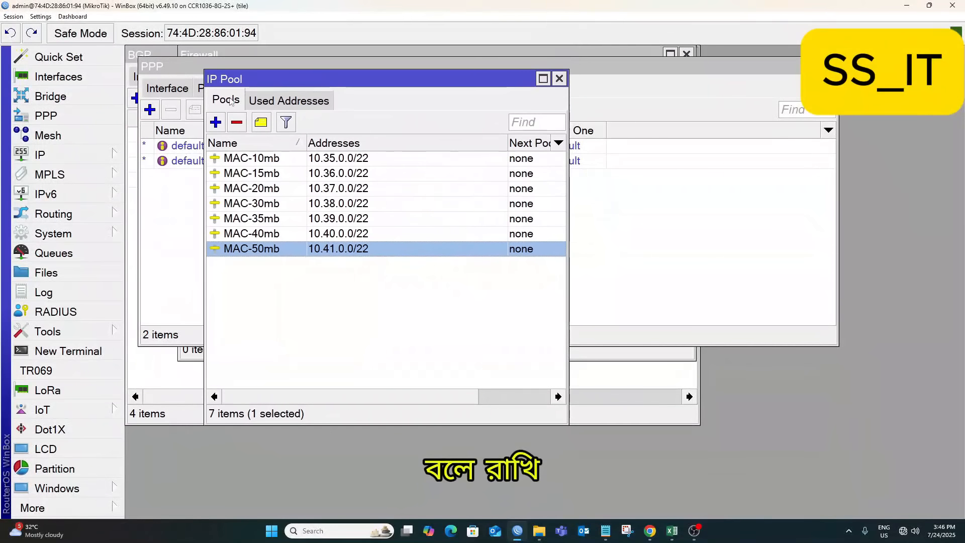
{"action": "left_click", "coordinate": [156, 68]}
{"action": "left_click_drag", "start_coordinate": [140, 60], "coordinate": [224, 76]}
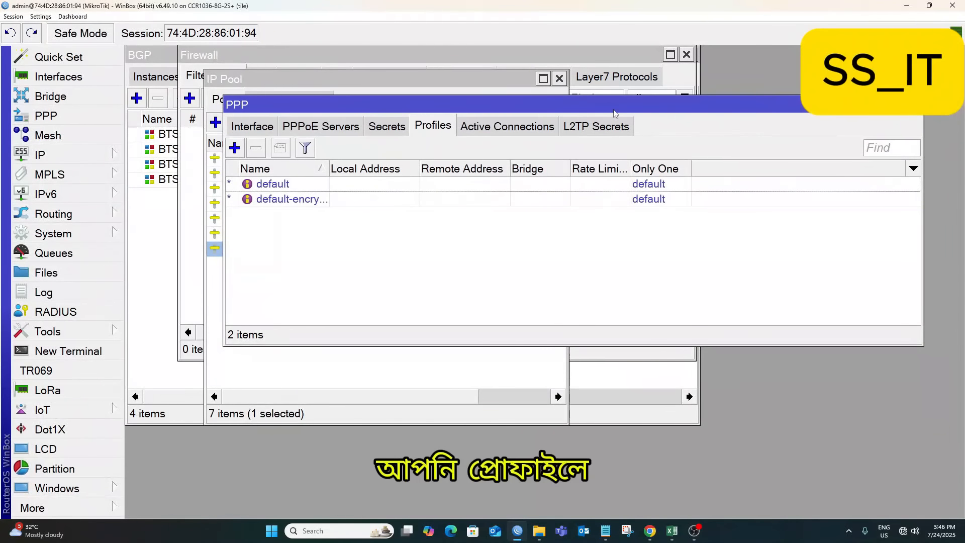
{"action": "left_click_drag", "start_coordinate": [236, 84], "coordinate": [138, 54]}
Start a new PPP profile, cancel it, and bring the IP Pool list forward.
{"action": "left_click", "coordinate": [133, 98]}
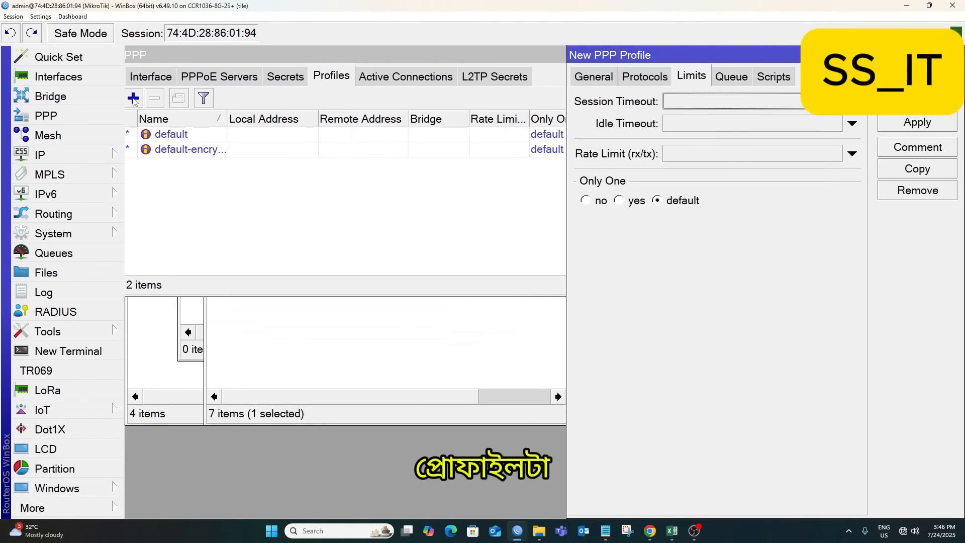
{"action": "left_click_drag", "start_coordinate": [632, 60], "coordinate": [389, 59]}
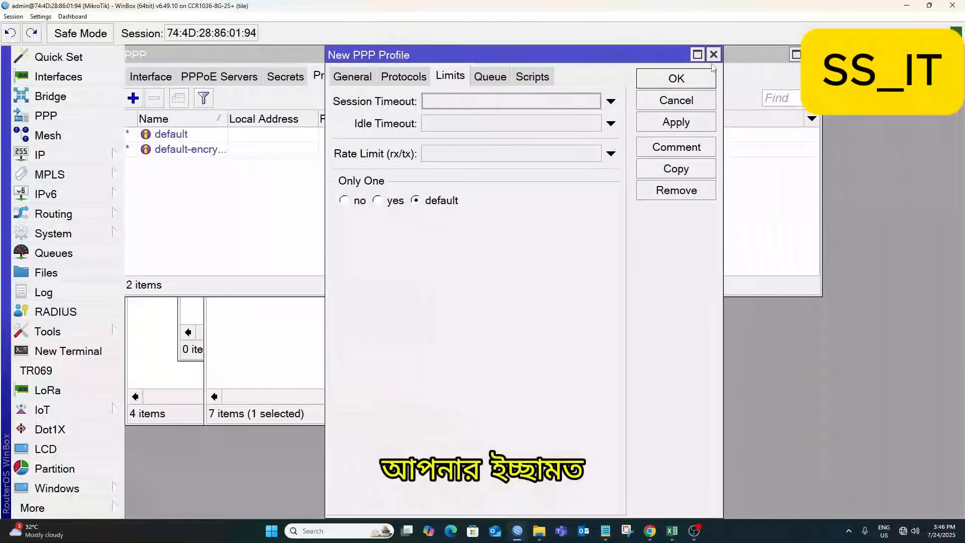
{"action": "left_click", "coordinate": [712, 55]}
{"action": "left_click", "coordinate": [294, 328]}
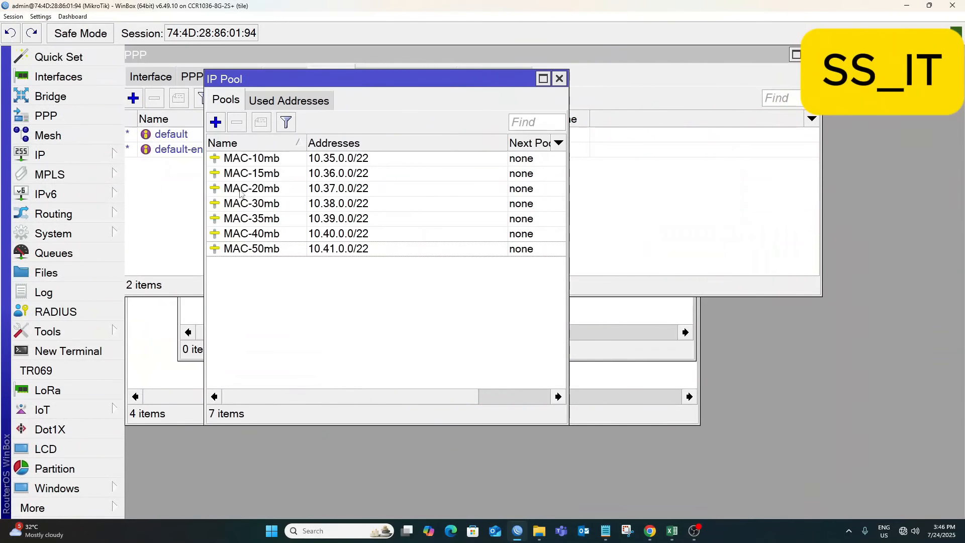
Create a new pool named Gateway with addresses 172.31.100.0/21.
{"action": "left_click", "coordinate": [216, 122]}
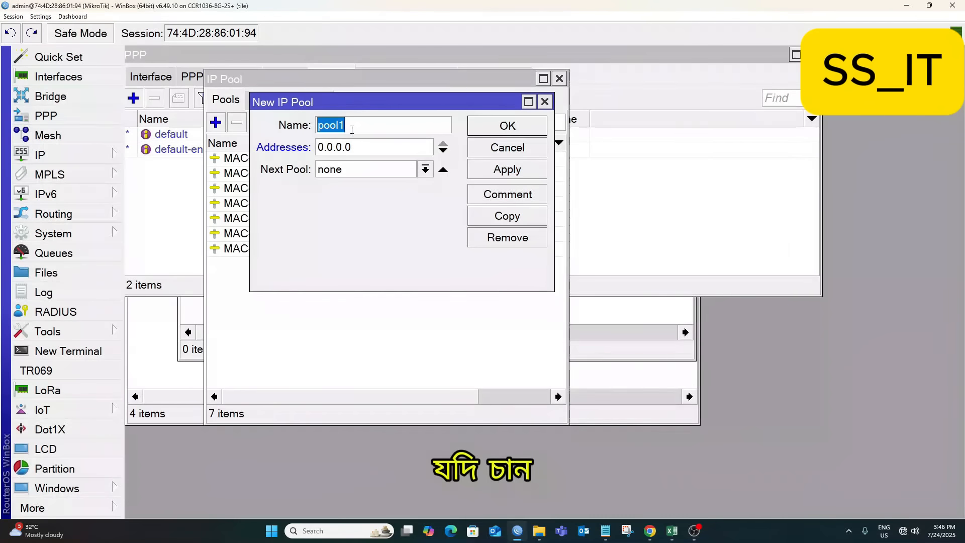
{"action": "type", "text": "G"}
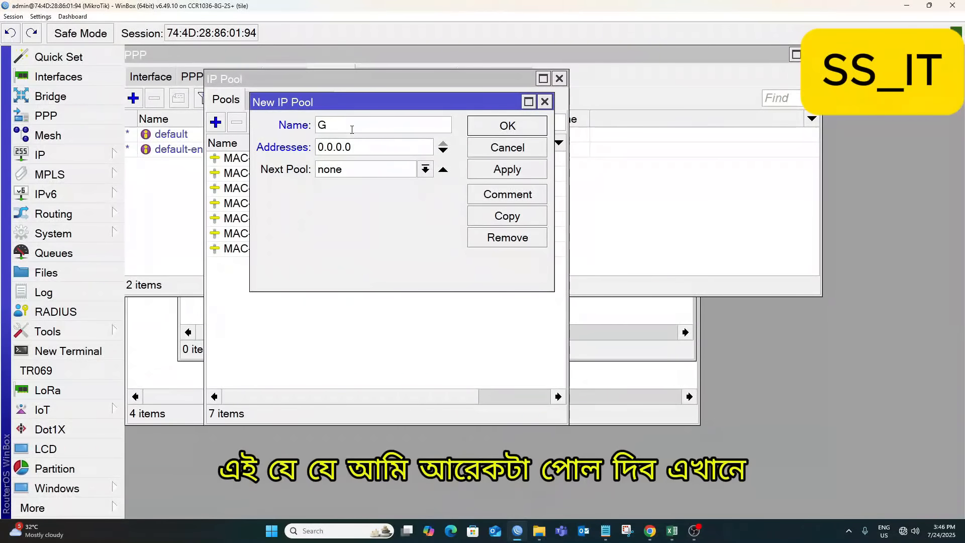
{"action": "type", "text": "a"}
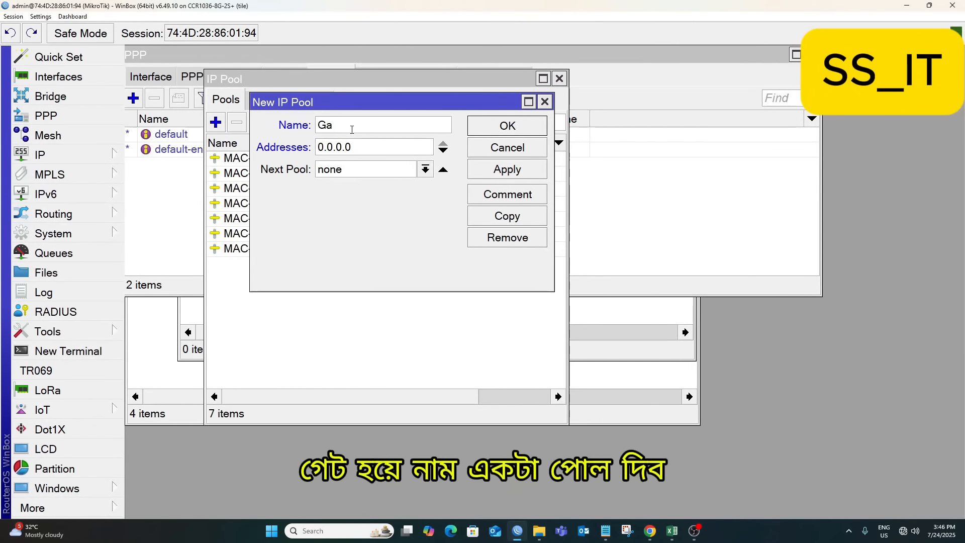
{"action": "type", "text": "teway"}
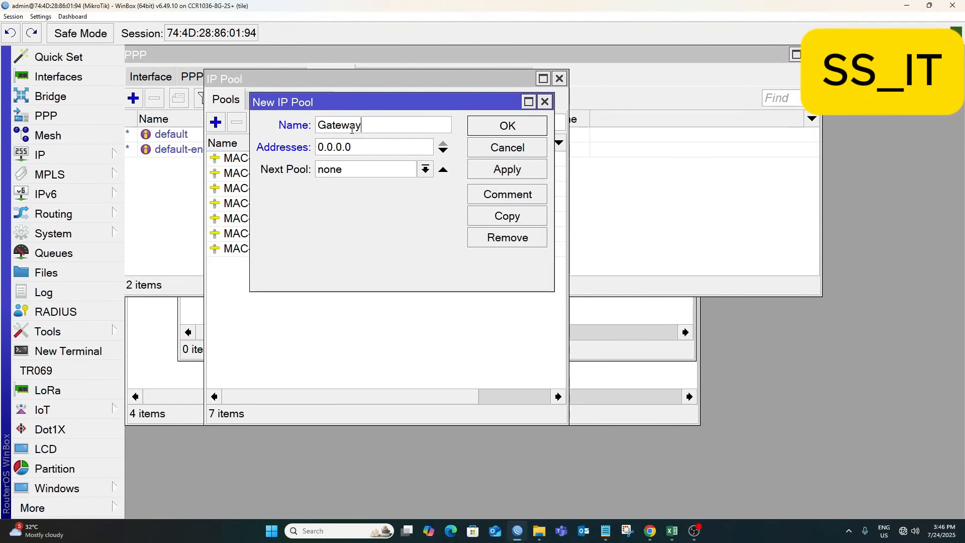
{"action": "left_click_drag", "start_coordinate": [350, 146], "coordinate": [315, 144]}
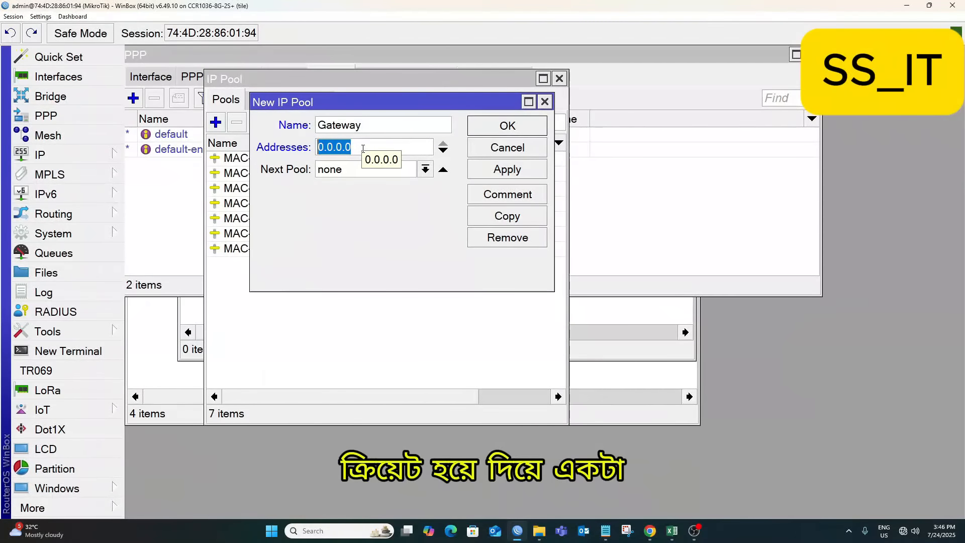
{"action": "type", "text": "172.31.10"}
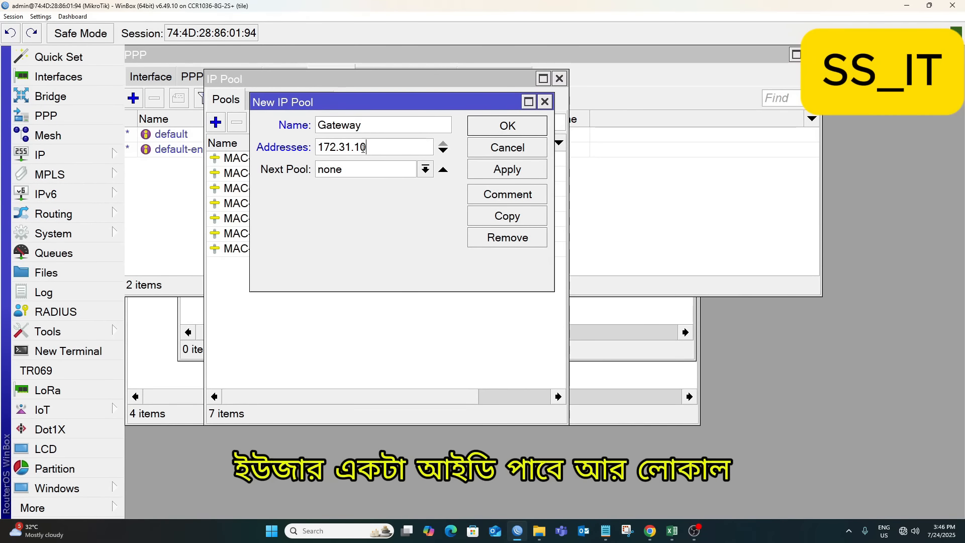
{"action": "type", "text": "0."}
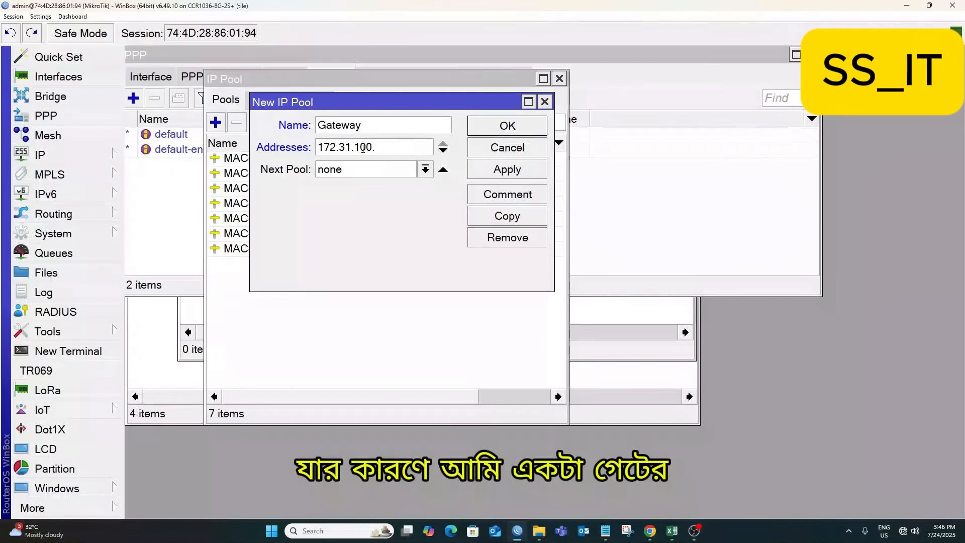
{"action": "type", "text": "0/21"}
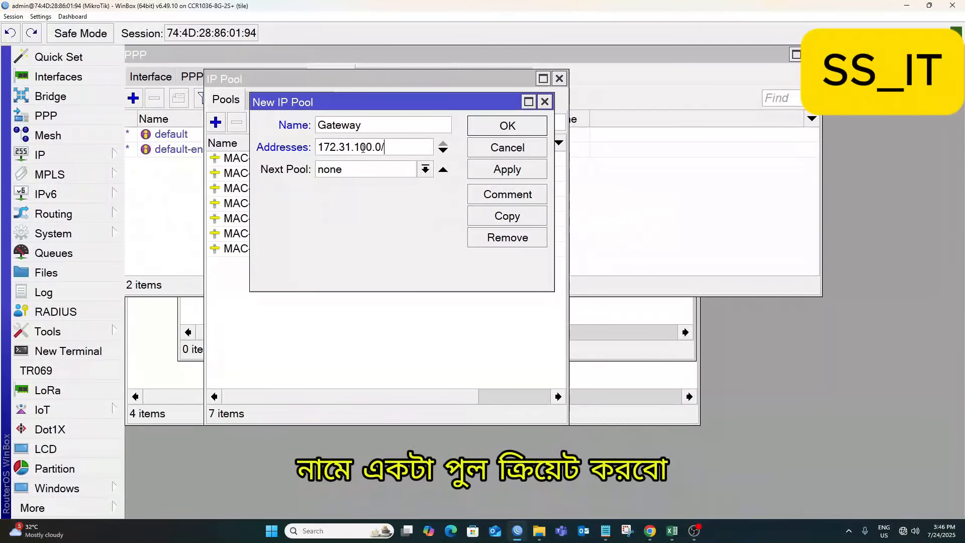
{"action": "left_click", "coordinate": [521, 169]}
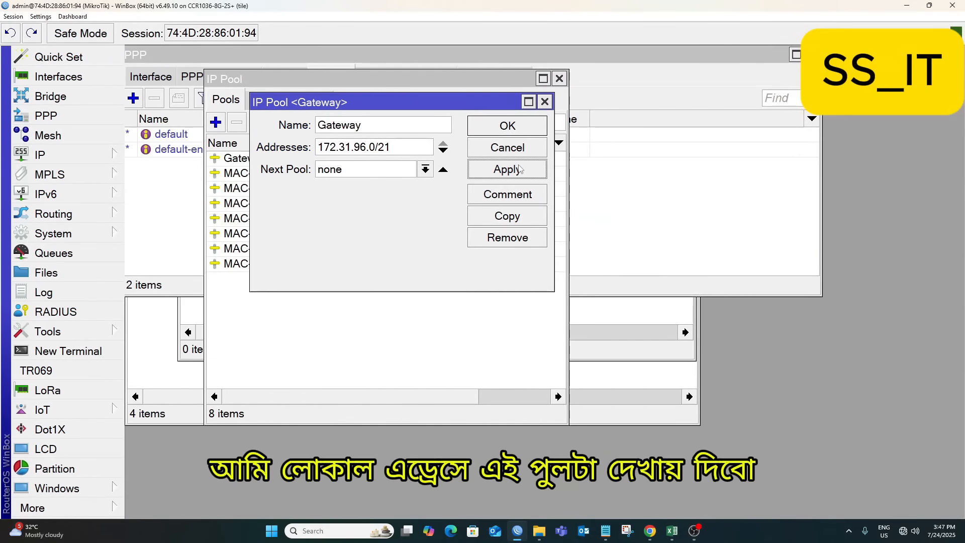
Correct the Gateway pool's address range to 172.31.0.0/21 and close it.
{"action": "left_click", "coordinate": [366, 147]}
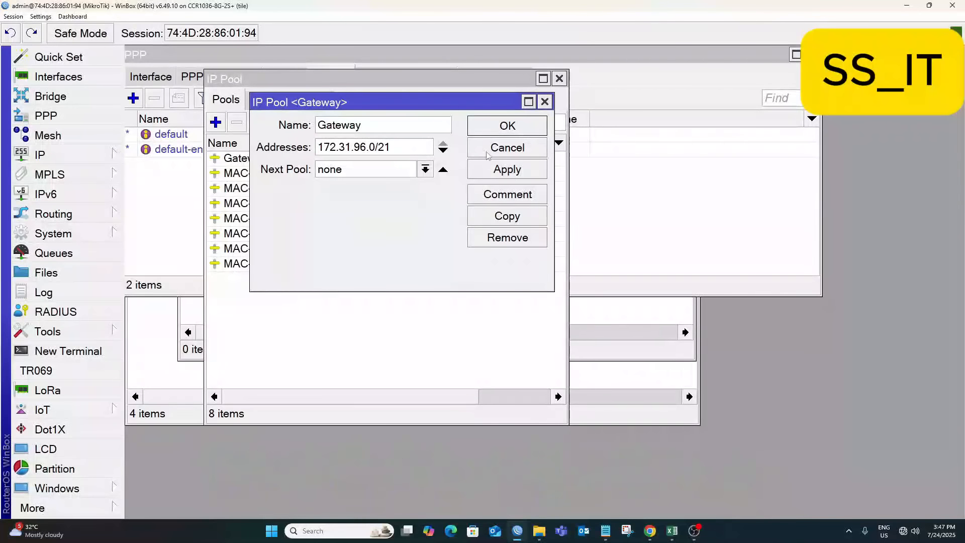
{"action": "left_click", "coordinate": [507, 174]}
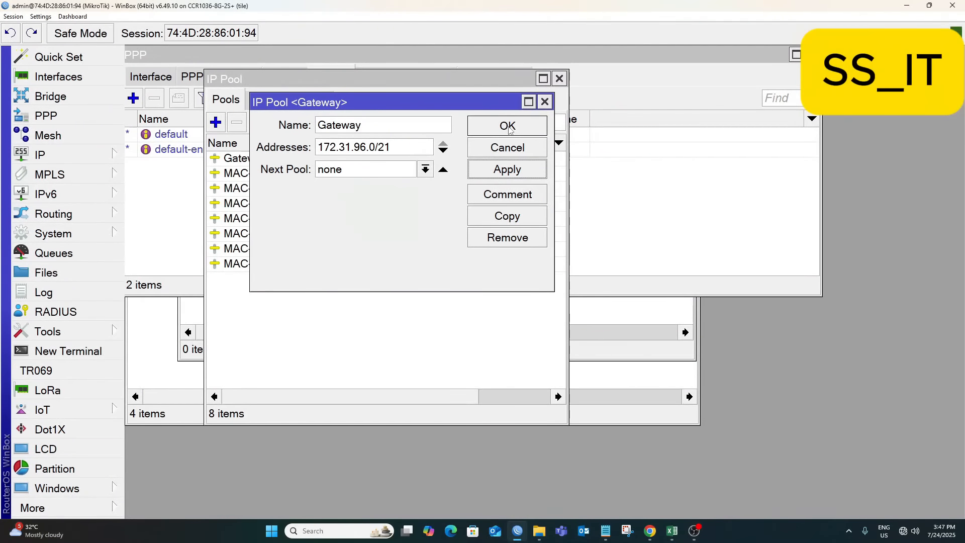
{"action": "left_click", "coordinate": [365, 147]}
{"action": "key", "text": "BackSpace"}
{"action": "key", "text": "BackSpace"}
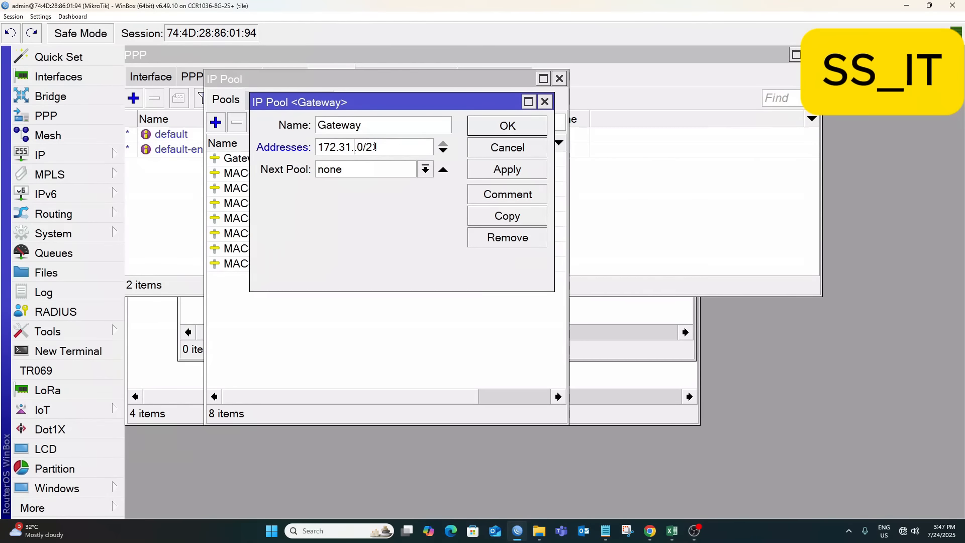
{"action": "type", "text": "4"}
{"action": "left_click", "coordinate": [497, 167]}
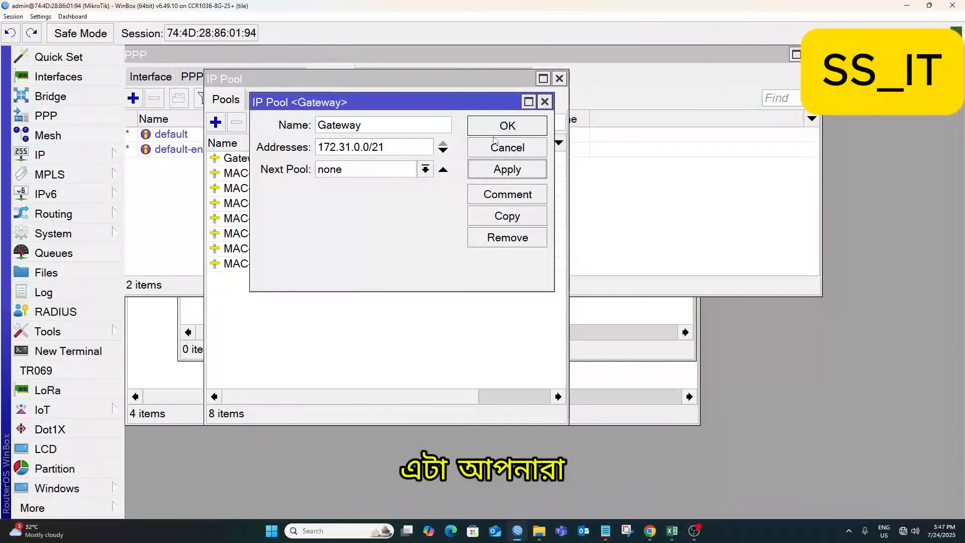
{"action": "left_click", "coordinate": [507, 127]}
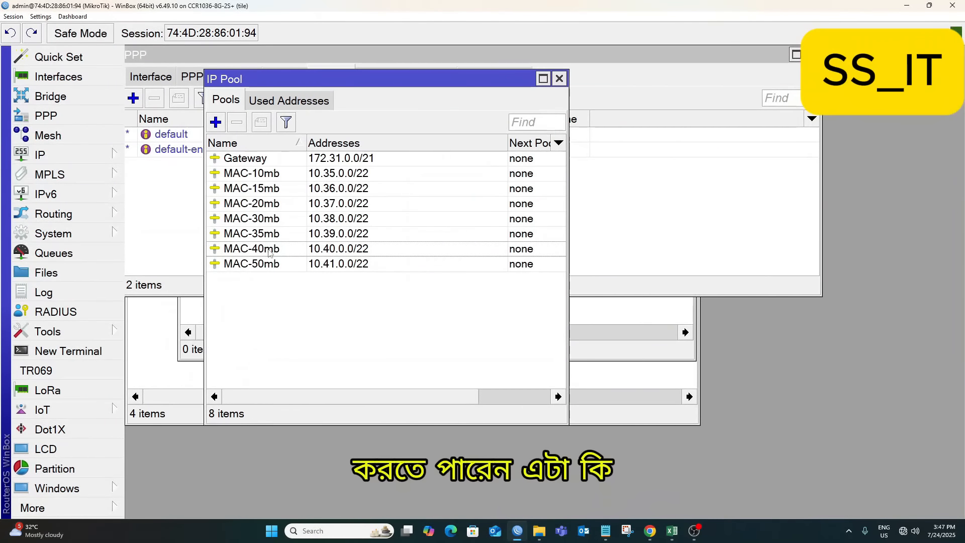
Start a new PPP profile on the Profiles tab and name it MAC-10mb.
{"action": "left_click", "coordinate": [250, 163]}
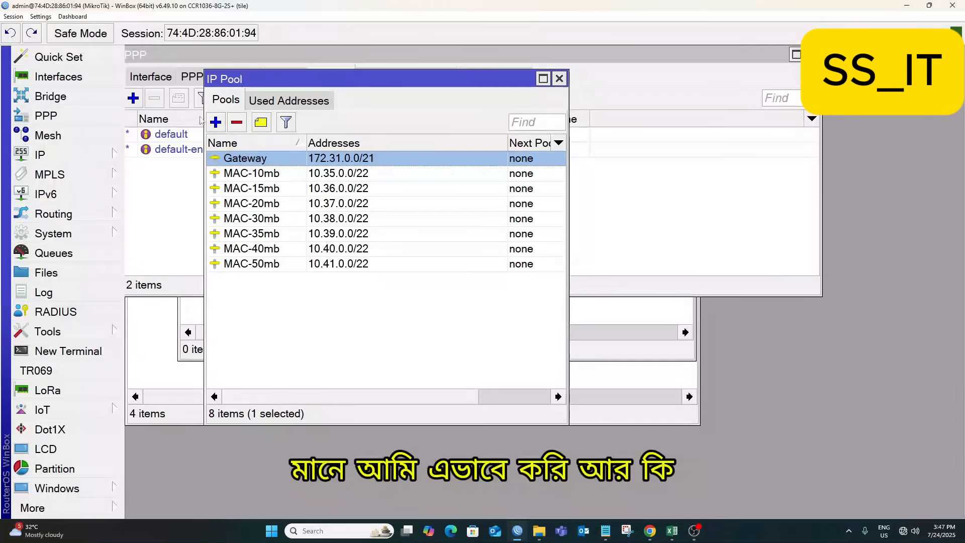
{"action": "left_click", "coordinate": [200, 99]}
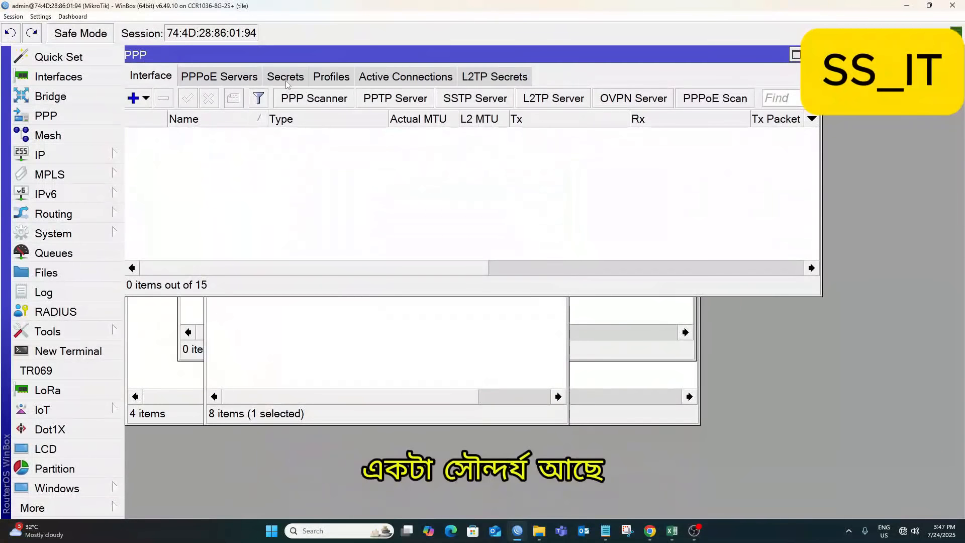
{"action": "left_click", "coordinate": [331, 76]}
{"action": "left_click", "coordinate": [134, 97]}
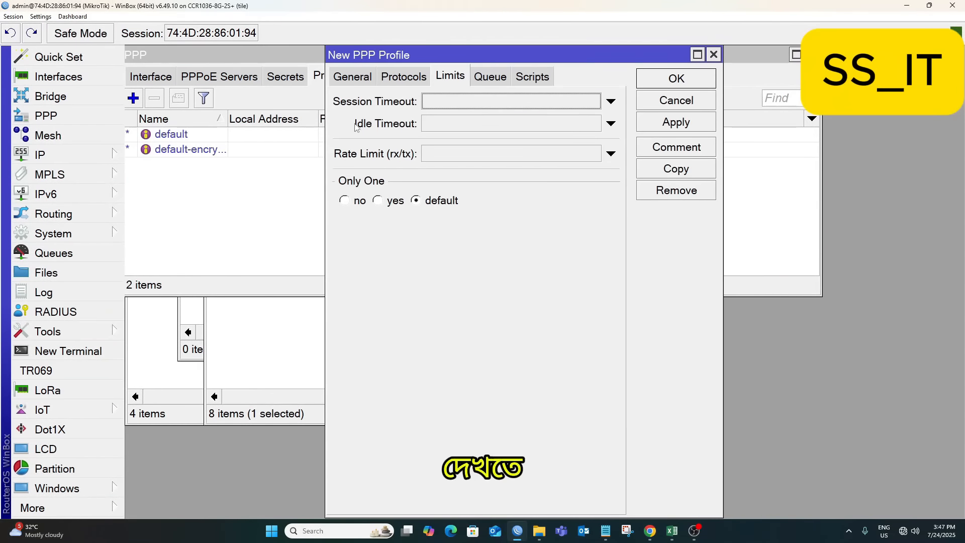
{"action": "left_click", "coordinate": [352, 77]}
{"action": "left_click_drag", "start_coordinate": [413, 53], "coordinate": [254, 37]}
{"action": "type", "text": "MAC-10mb"}
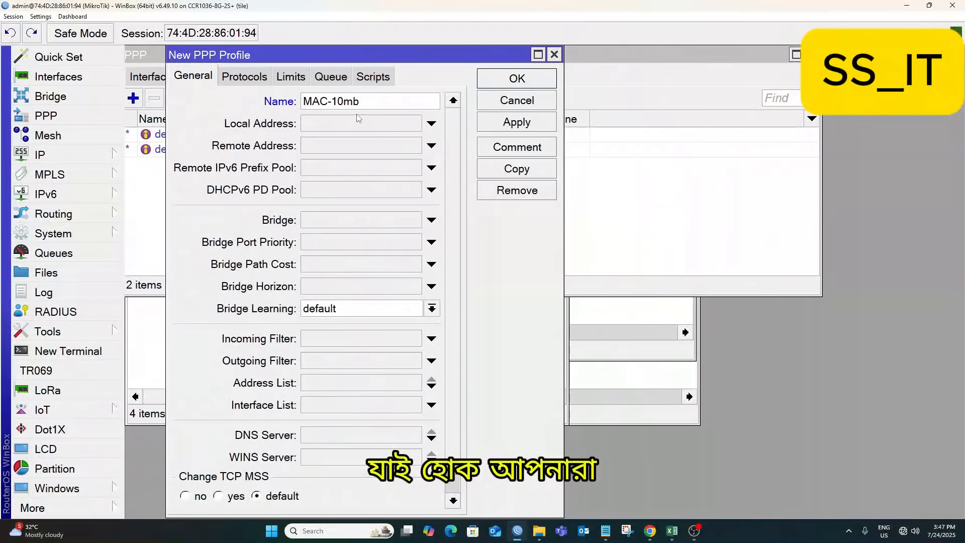
Set both Local and Remote Address to the MAC-10mb pool and apply the profile.
{"action": "left_click", "coordinate": [343, 125]}
{"action": "left_click", "coordinate": [413, 124]}
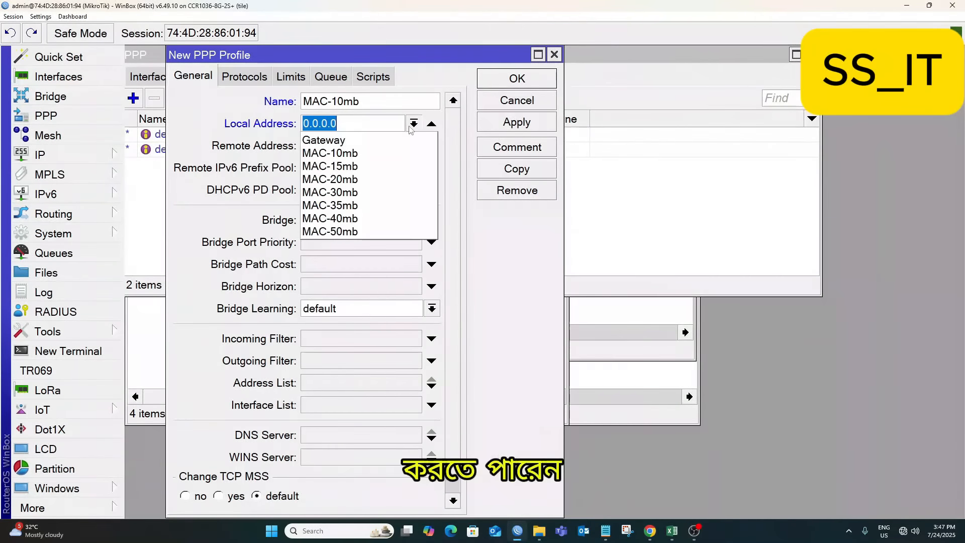
{"action": "left_click", "coordinate": [345, 154]}
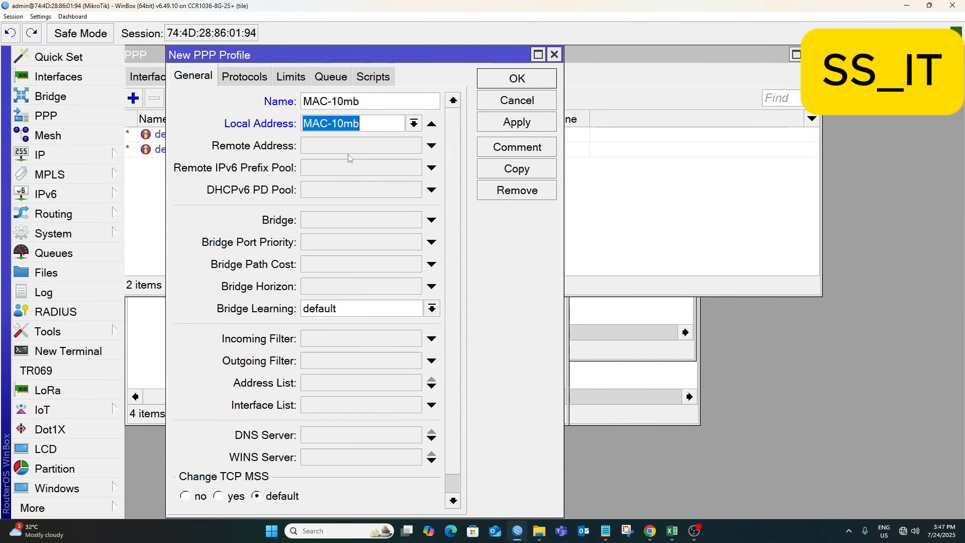
{"action": "left_click", "coordinate": [366, 147]}
{"action": "left_click", "coordinate": [413, 145]}
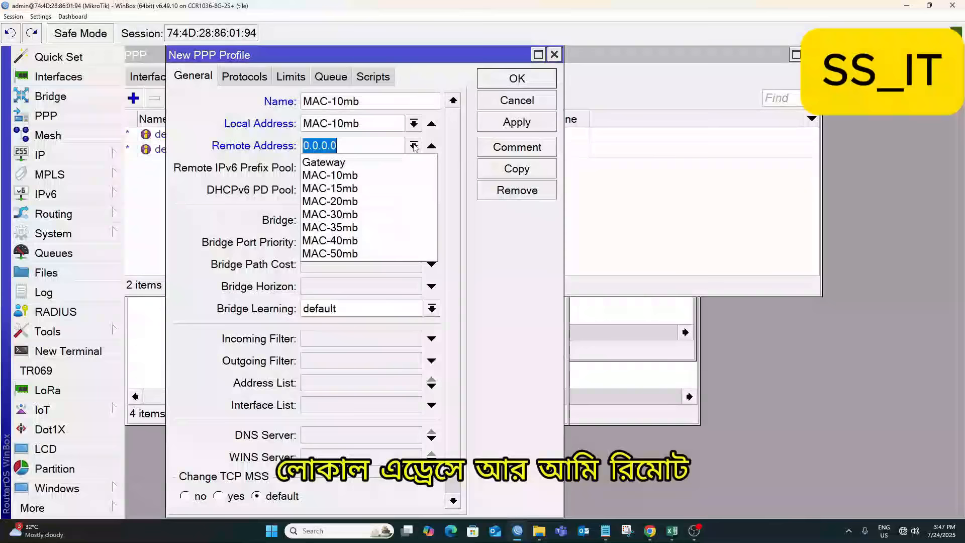
{"action": "left_click", "coordinate": [350, 162]}
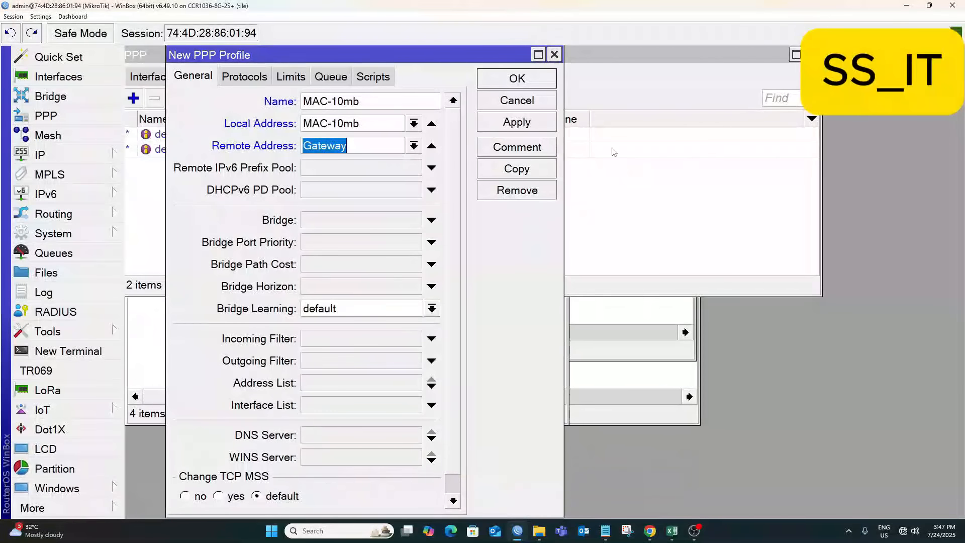
{"action": "left_click", "coordinate": [413, 145]}
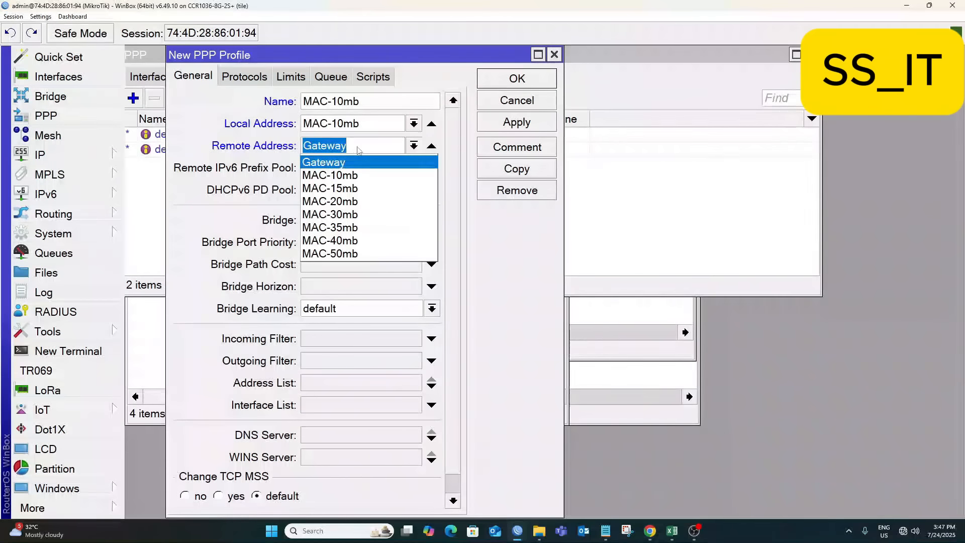
{"action": "left_click", "coordinate": [330, 175]}
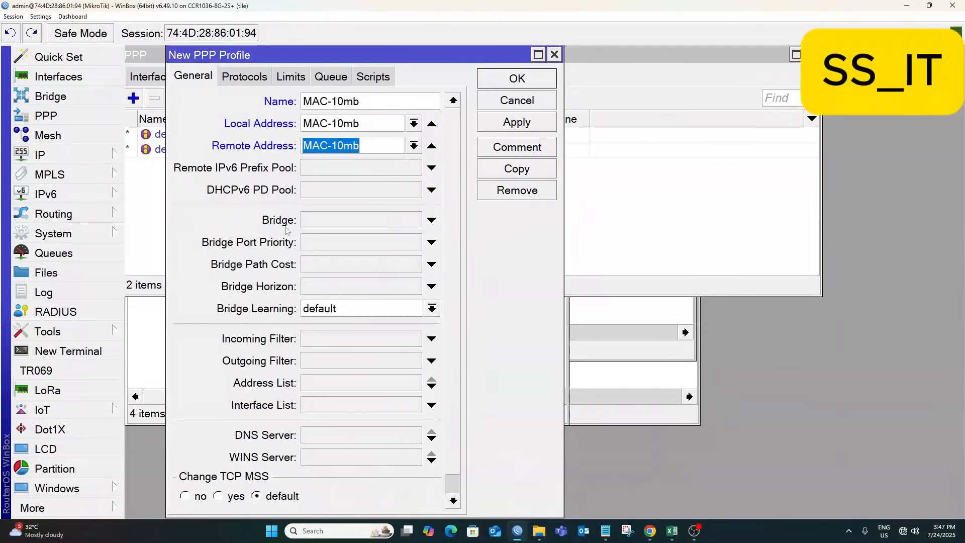
{"action": "left_click", "coordinate": [520, 122]}
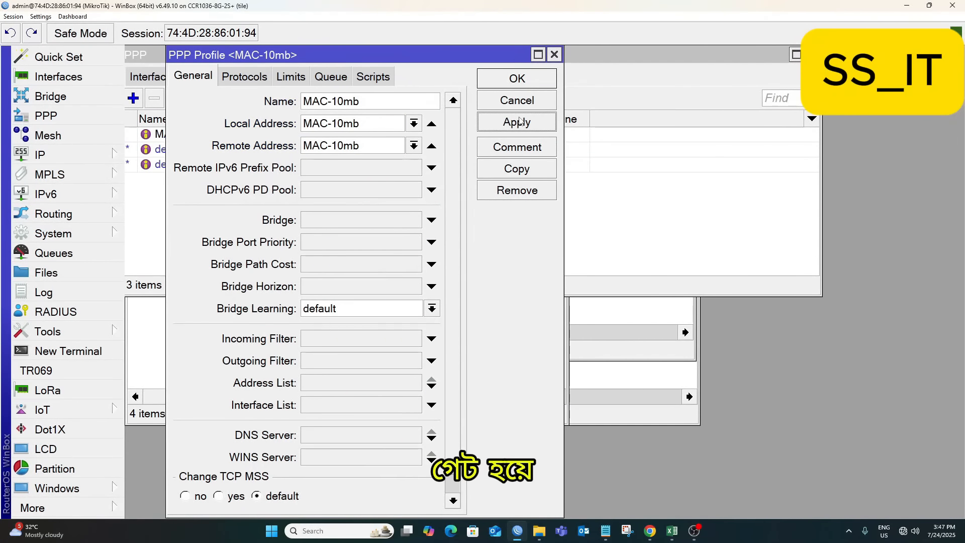
Give MAC-10mb DNS server 8.8.8.8, fixing the incomplete address after the error, then show Limits.
{"action": "left_click", "coordinate": [332, 434]}
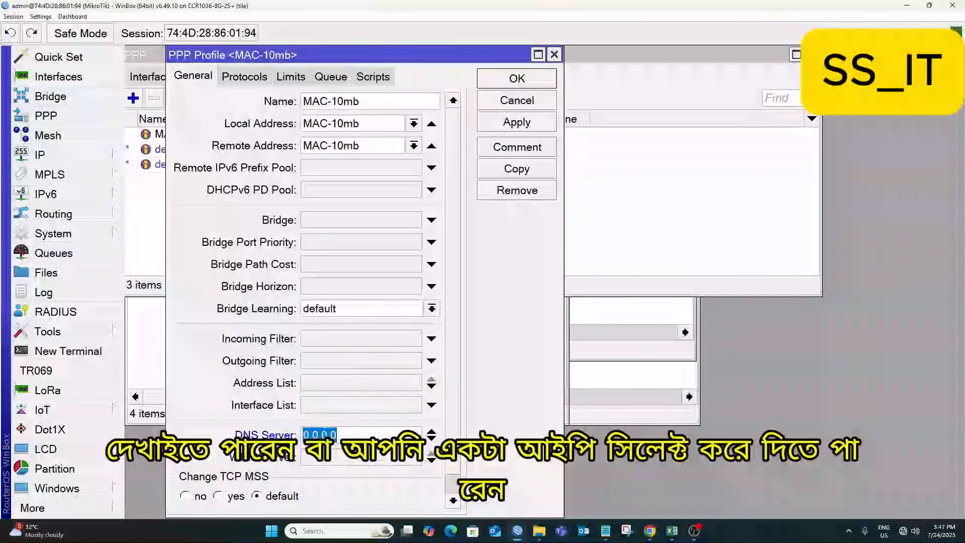
{"action": "type", "text": "8.8"}
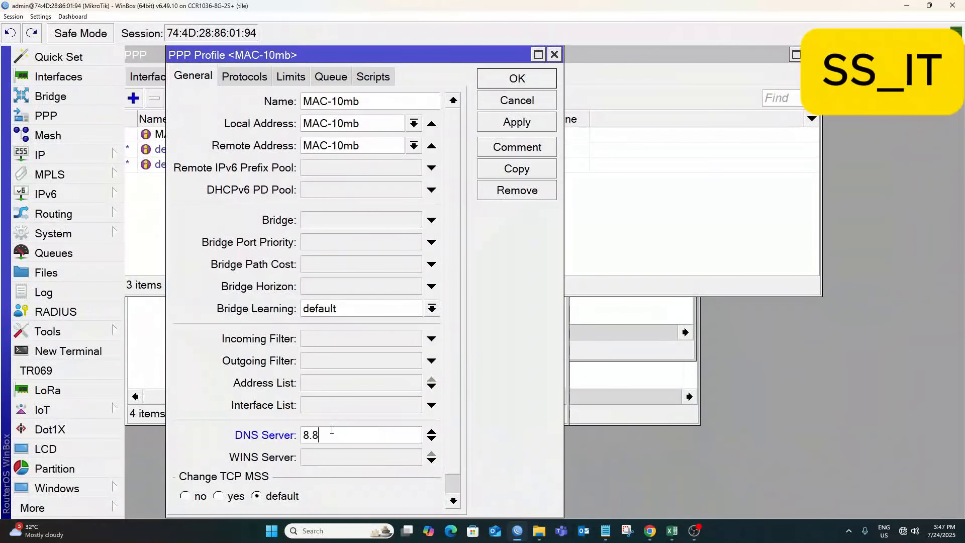
{"action": "type", "text": ".8."}
{"action": "left_click", "coordinate": [520, 126]}
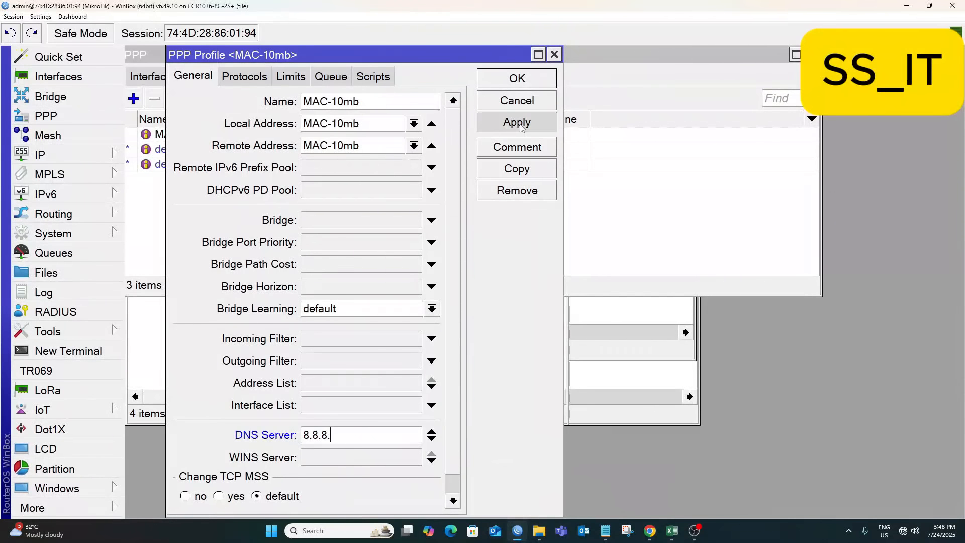
{"action": "left_click", "coordinate": [545, 278]}
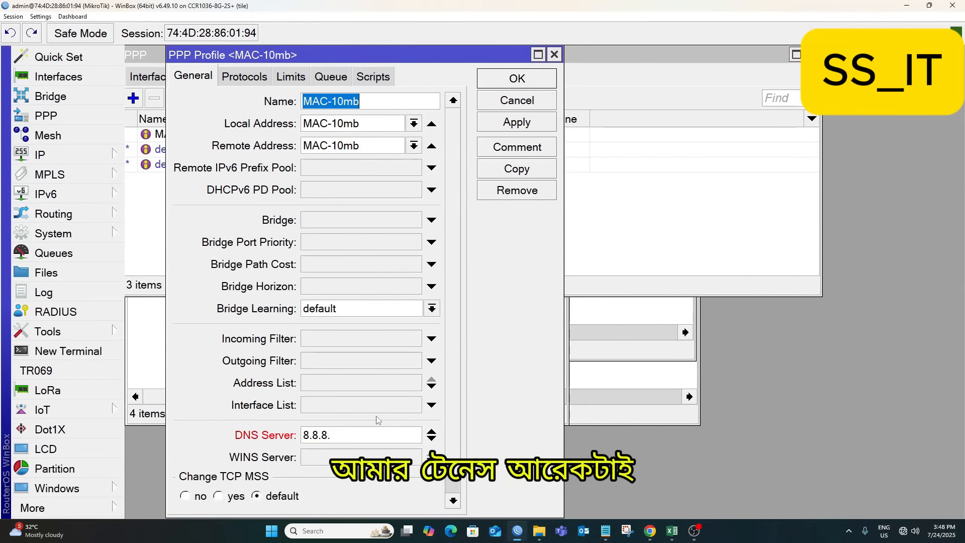
{"action": "left_click", "coordinate": [346, 436]}
{"action": "type", "text": "8"}
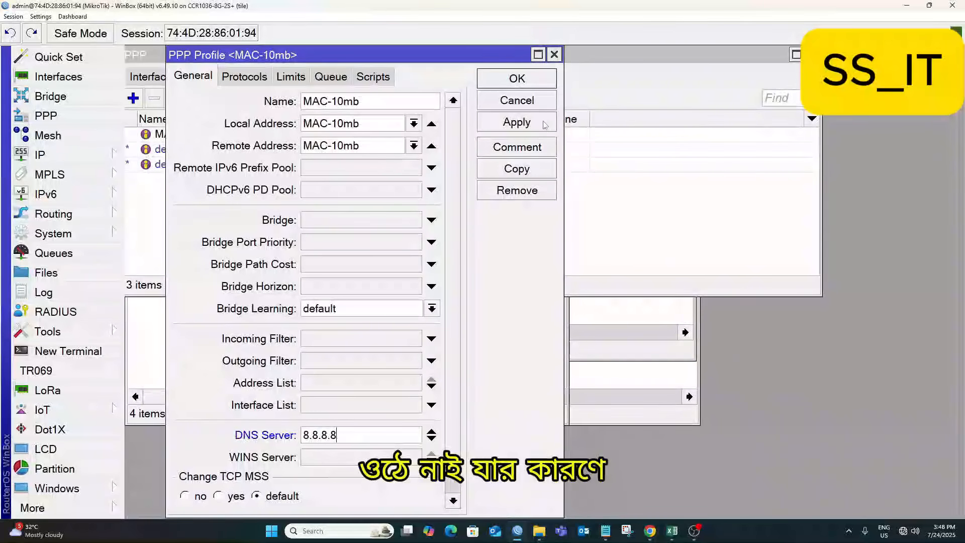
{"action": "left_click", "coordinate": [297, 79]}
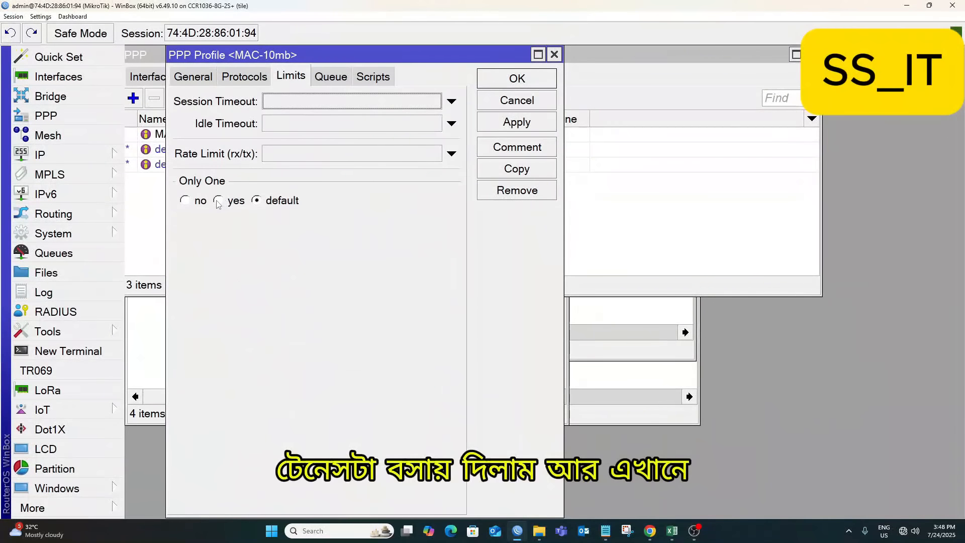
Set the Only One limit to yes and apply the MAC-10mb profile.
{"action": "left_click", "coordinate": [218, 202]}
{"action": "key", "text": "Right"}
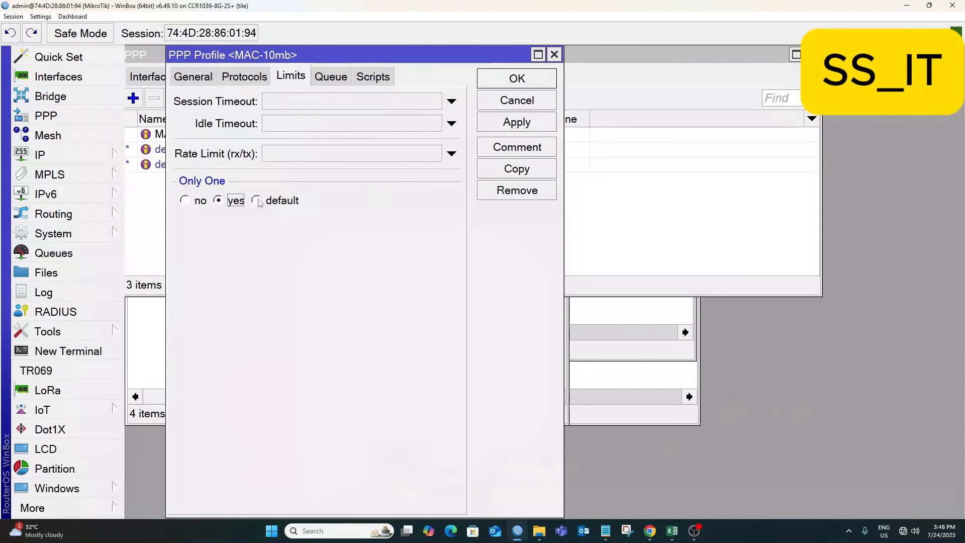
{"action": "left_click", "coordinate": [219, 202]}
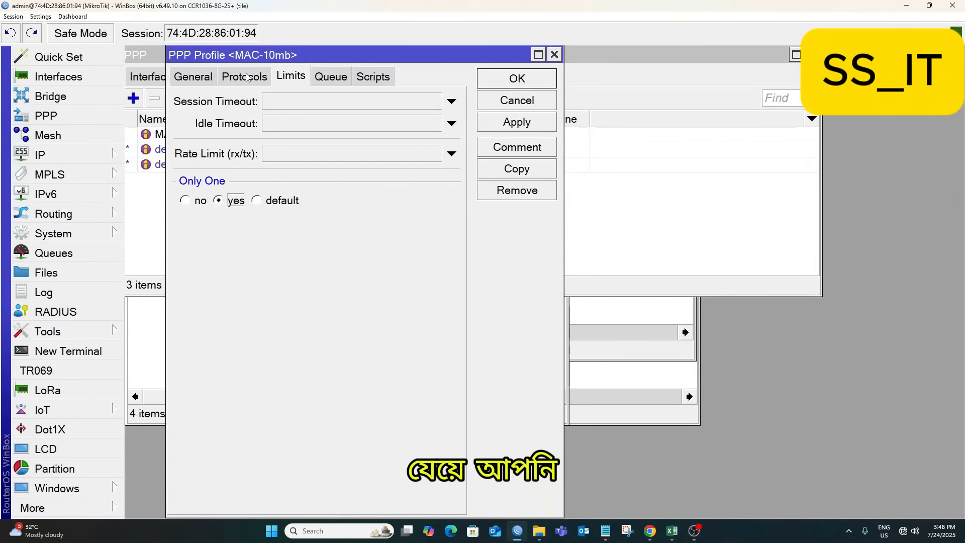
{"action": "left_click", "coordinate": [193, 77]}
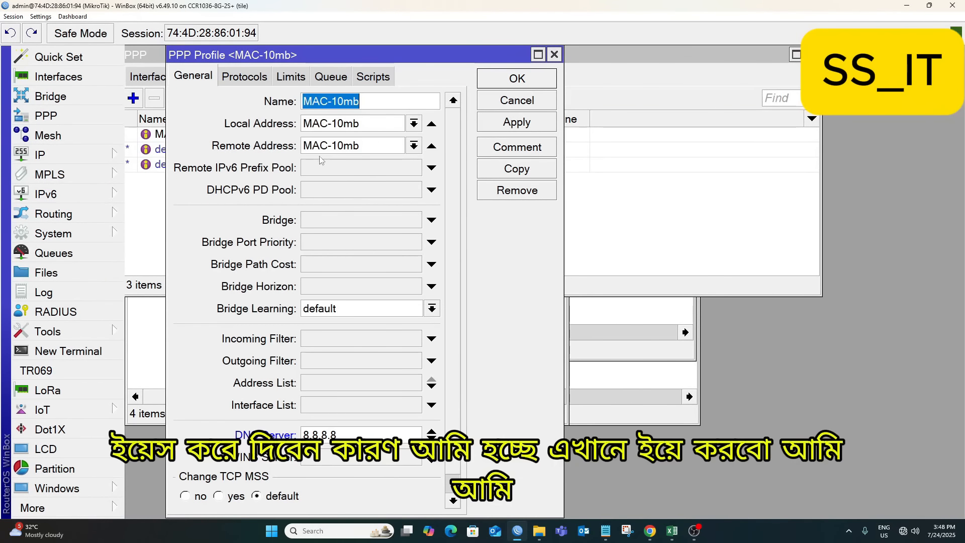
{"action": "left_click", "coordinate": [528, 126]}
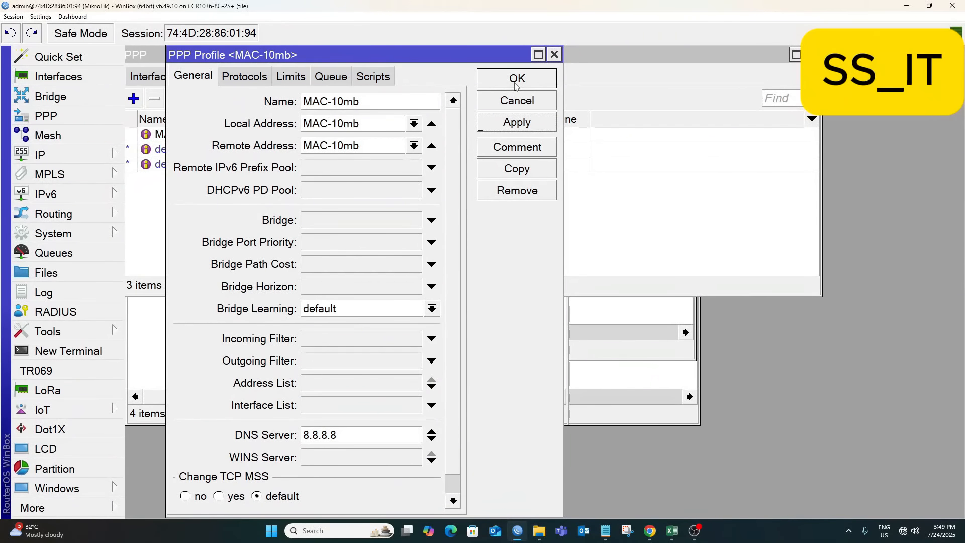
Copy the MAC-10mb PPP profile and name the copy MAC-15mb.
{"action": "left_click", "coordinate": [516, 169]}
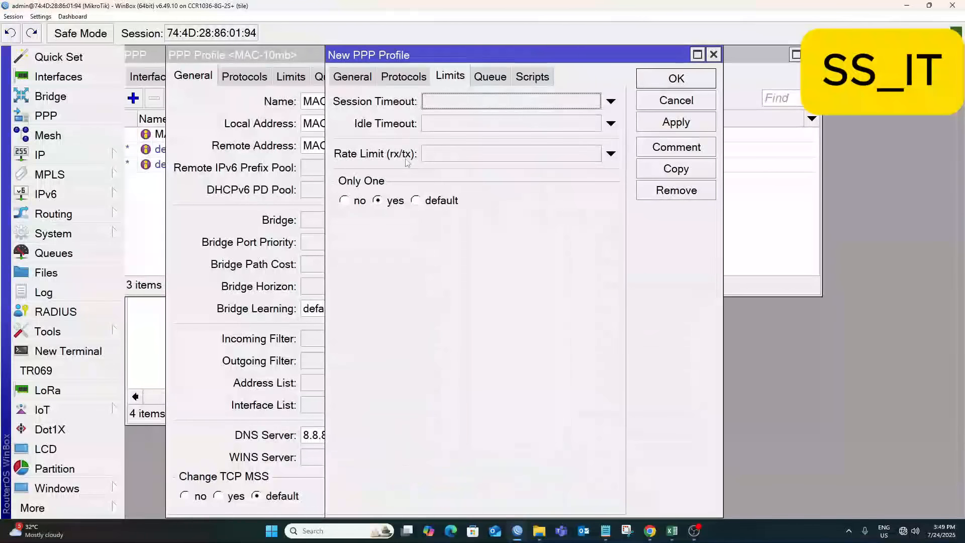
{"action": "left_click", "coordinate": [355, 78]}
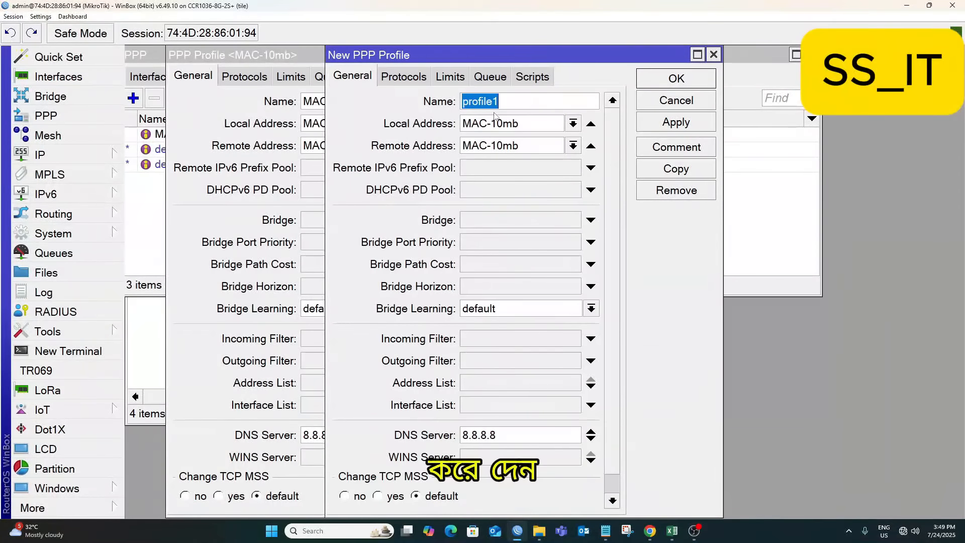
{"action": "key", "text": "ctrl+v"}
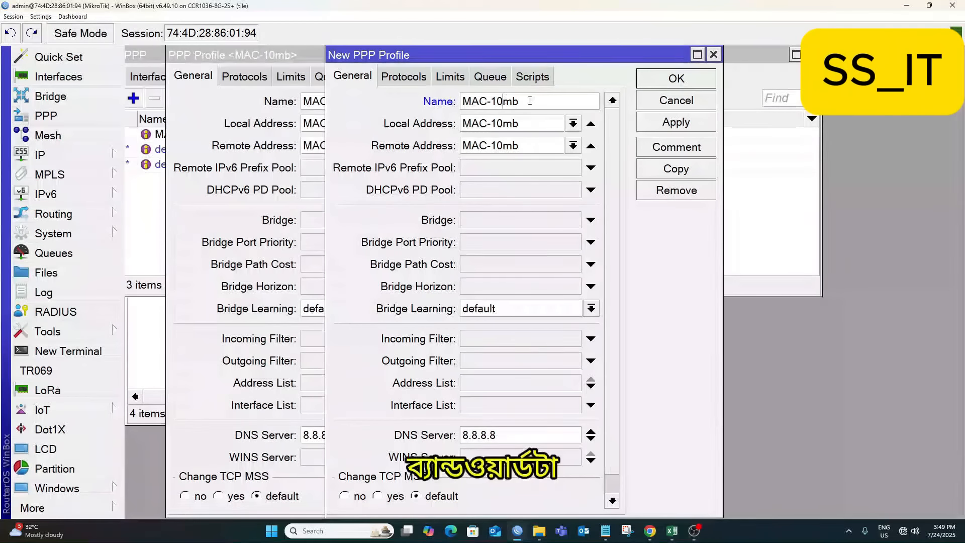
{"action": "key", "text": "Left"}
{"action": "key", "text": "Left"}
{"action": "key", "text": "BackSpace"}
{"action": "type", "text": "5"}
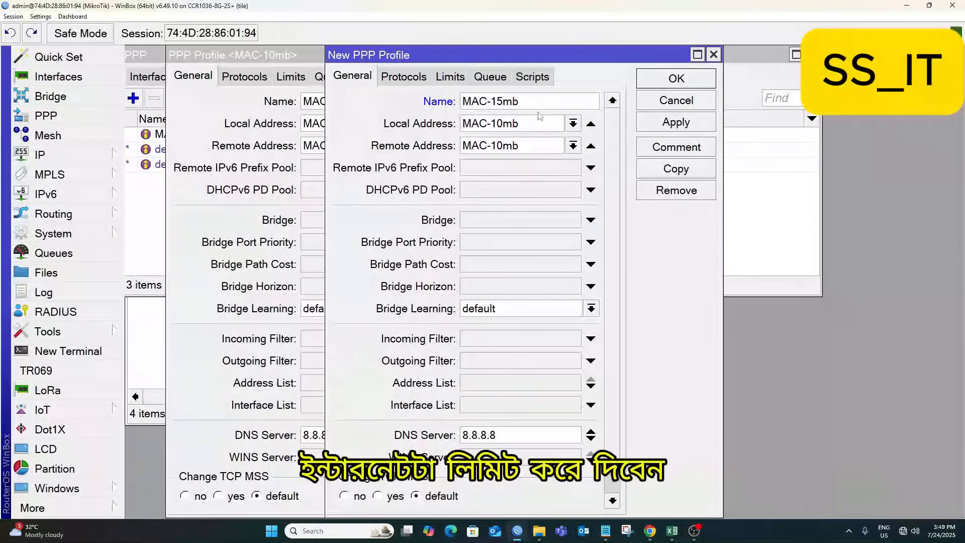
Set local and remote addresses to the MAC-15mb pool, apply, and close both profile dialogs.
{"action": "left_click", "coordinate": [573, 123]}
{"action": "left_click", "coordinate": [568, 165]}
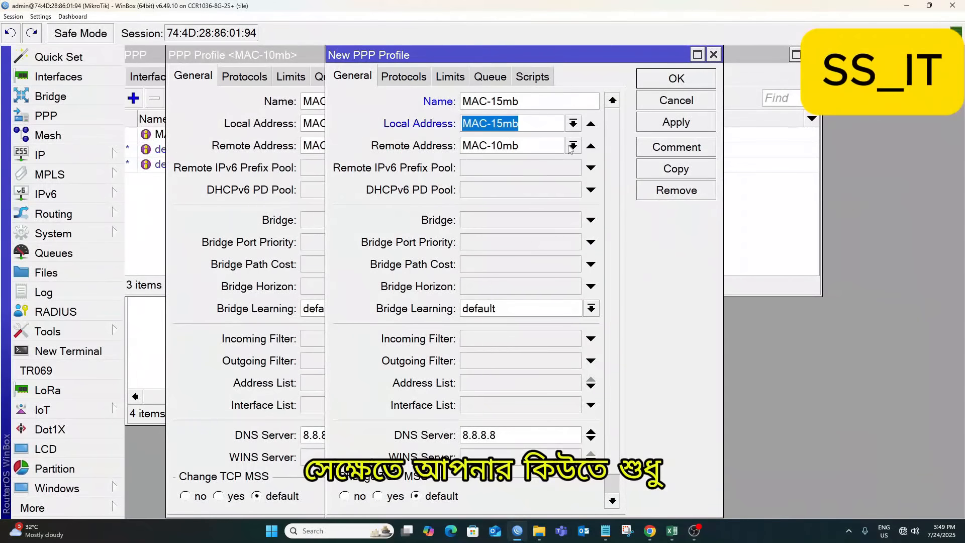
{"action": "left_click", "coordinate": [573, 145]}
{"action": "left_click", "coordinate": [565, 187]}
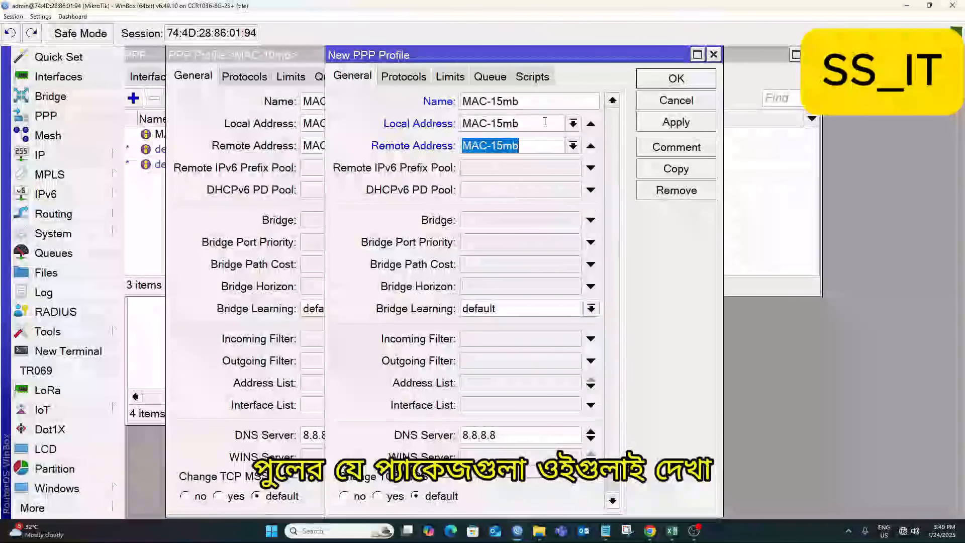
{"action": "left_click", "coordinate": [676, 122]}
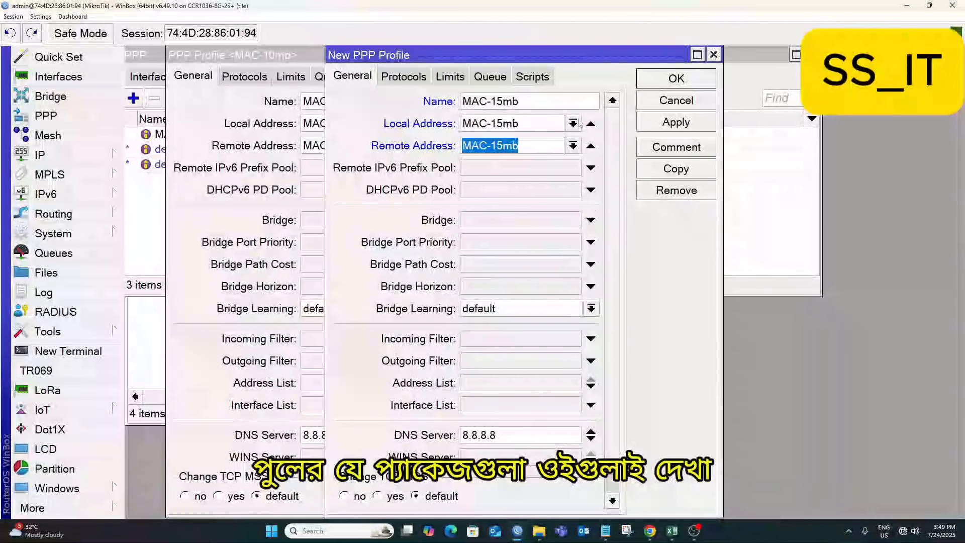
{"action": "left_click", "coordinate": [665, 80]}
{"action": "left_click", "coordinate": [517, 79]}
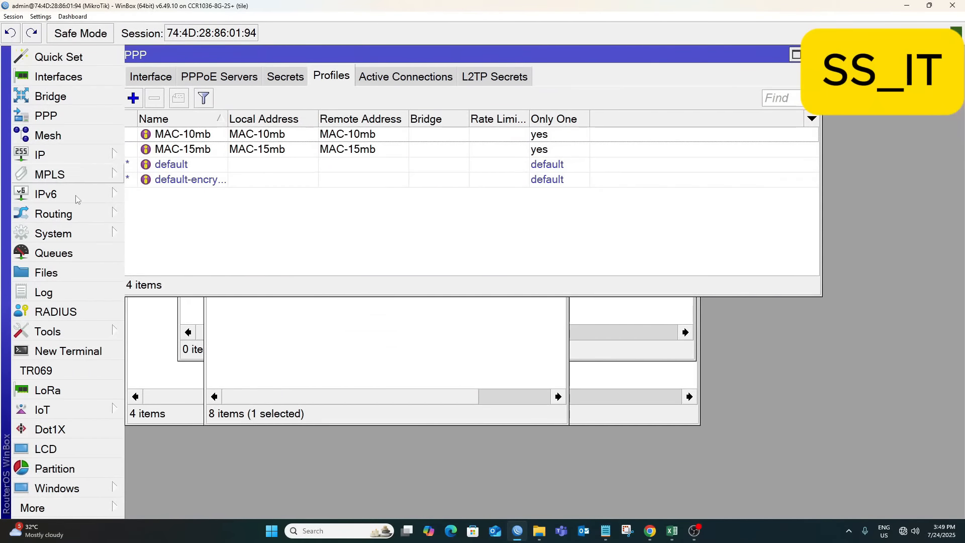
Open the Queues list's queue types and start a new queue type.
{"action": "left_click", "coordinate": [53, 253]}
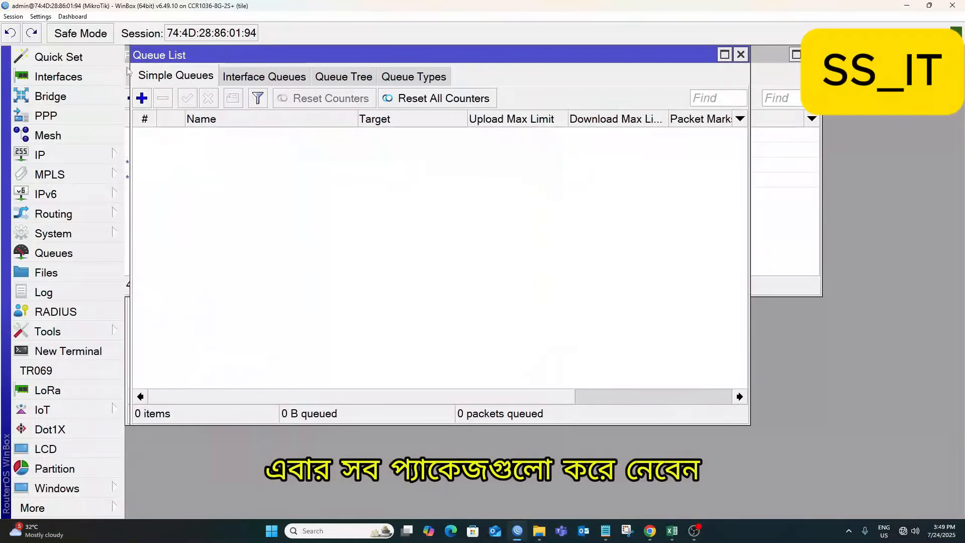
{"action": "left_click_drag", "start_coordinate": [342, 56], "coordinate": [353, 40]}
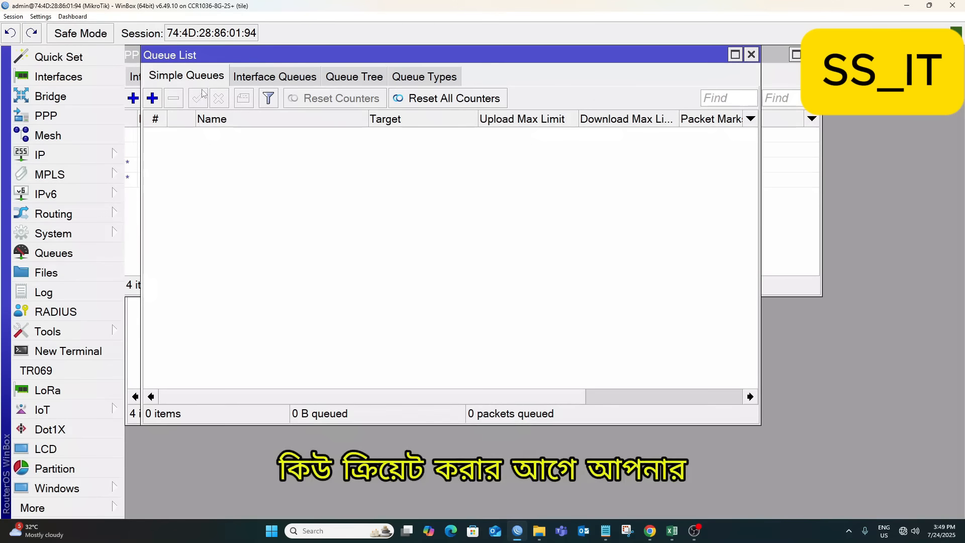
{"action": "left_click", "coordinate": [439, 77]}
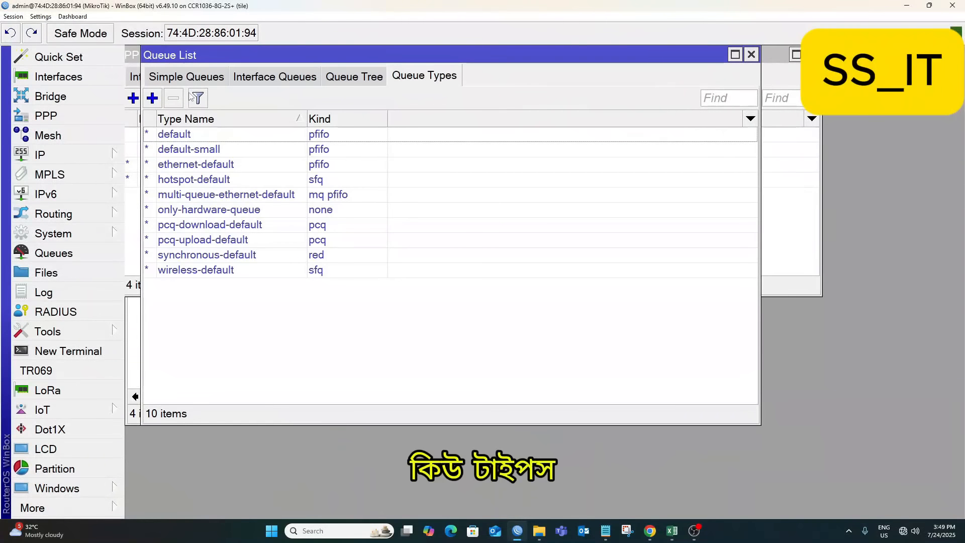
{"action": "left_click", "coordinate": [152, 98]}
{"action": "left_click_drag", "start_coordinate": [609, 146], "coordinate": [210, 71]}
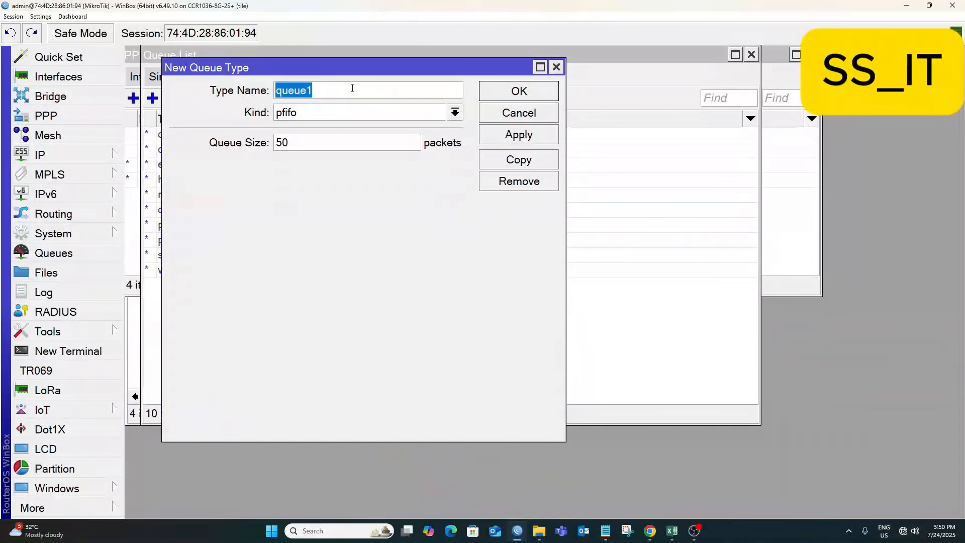
Name the new queue type GGC-UP, with kind pcq and rate 100M.
{"action": "type", "text": "gg"}
{"action": "key", "text": "BackSpace"}
{"action": "key", "text": "BackSpace"}
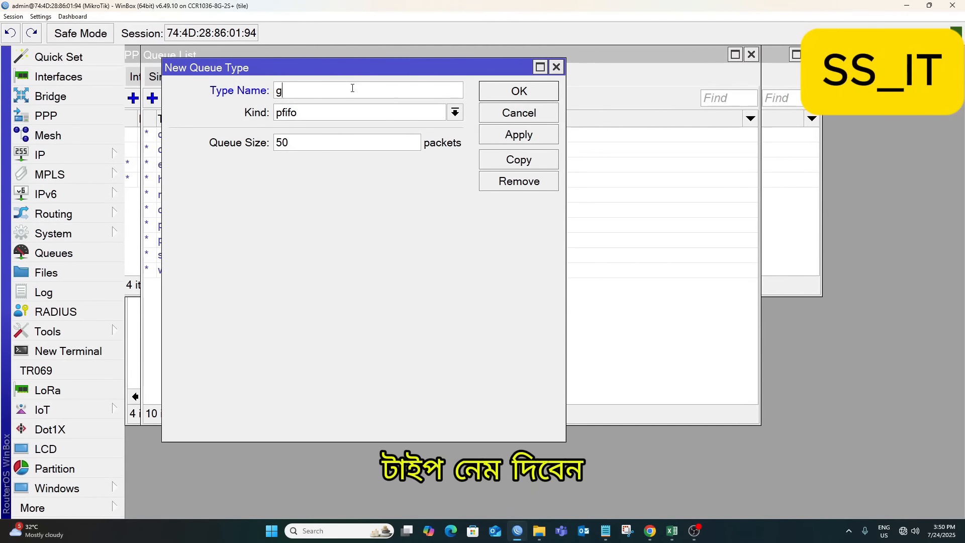
{"action": "type", "text": "GG"}
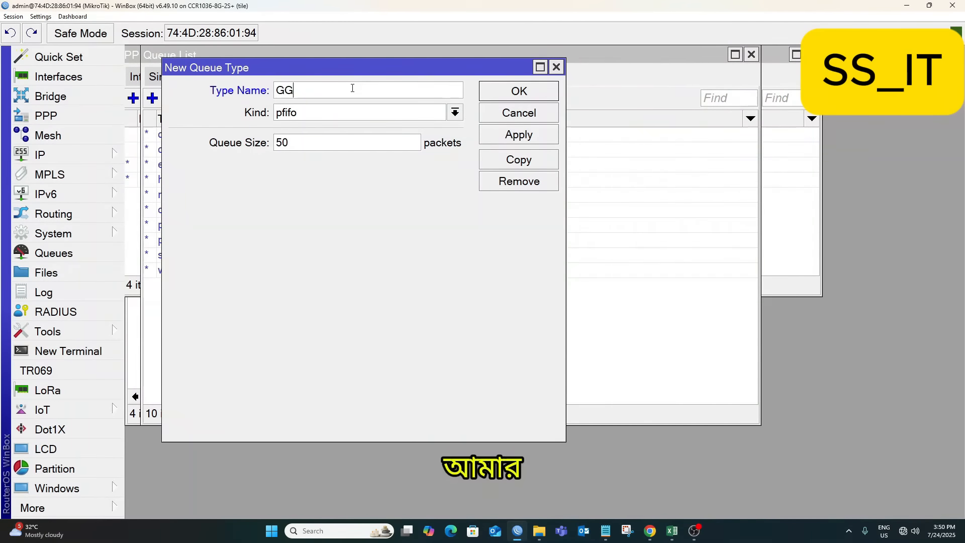
{"action": "type", "text": "C-"}
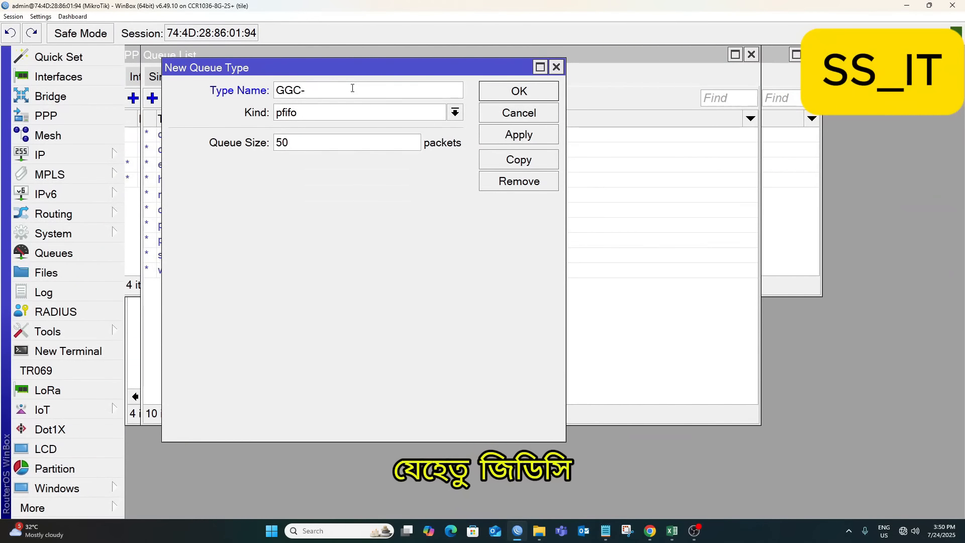
{"action": "type", "text": "UP"}
{"action": "left_click", "coordinate": [323, 112]}
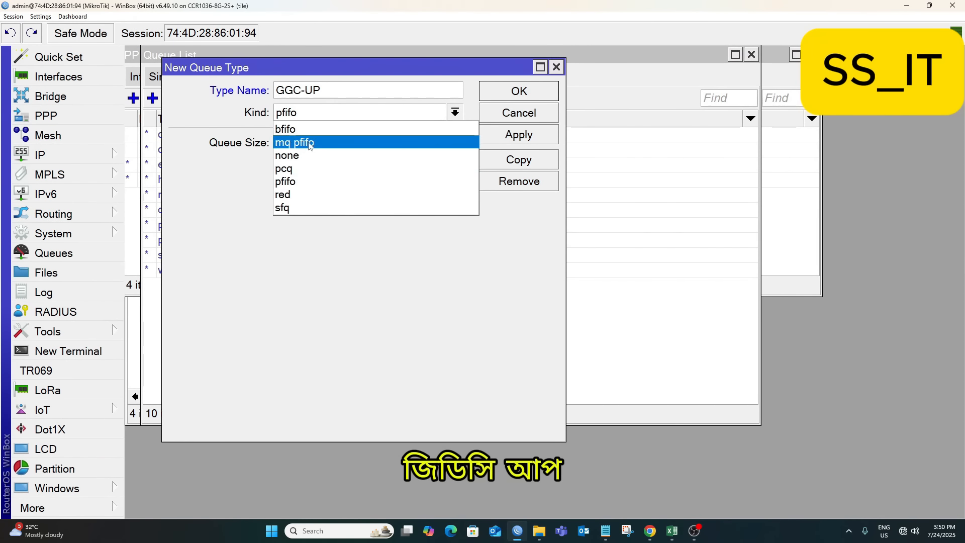
{"action": "left_click", "coordinate": [288, 169]}
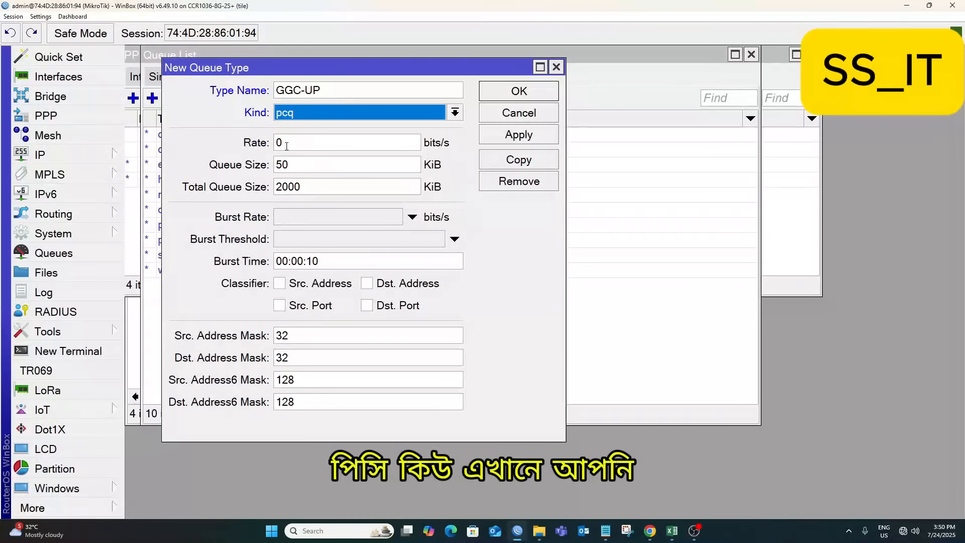
{"action": "key", "text": "Tab"}
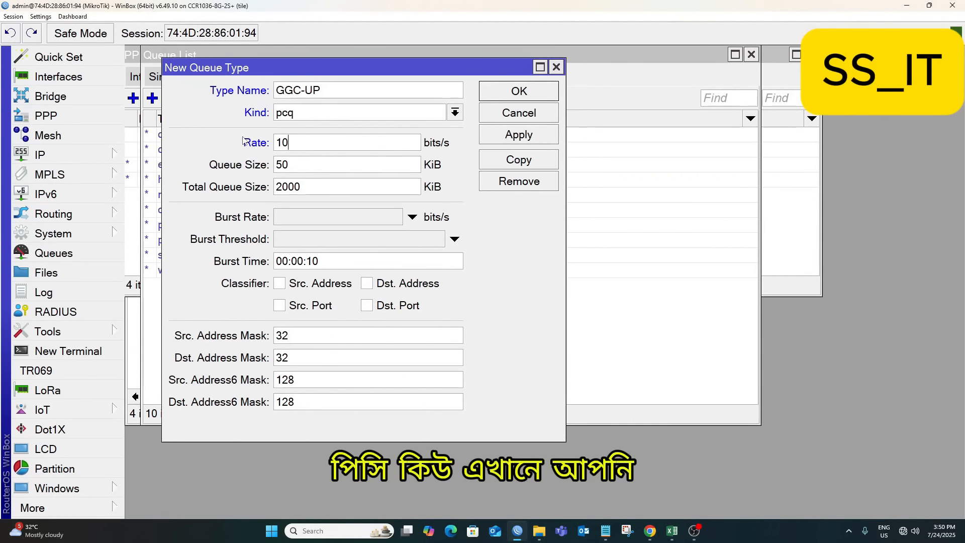
{"action": "type", "text": "100M"}
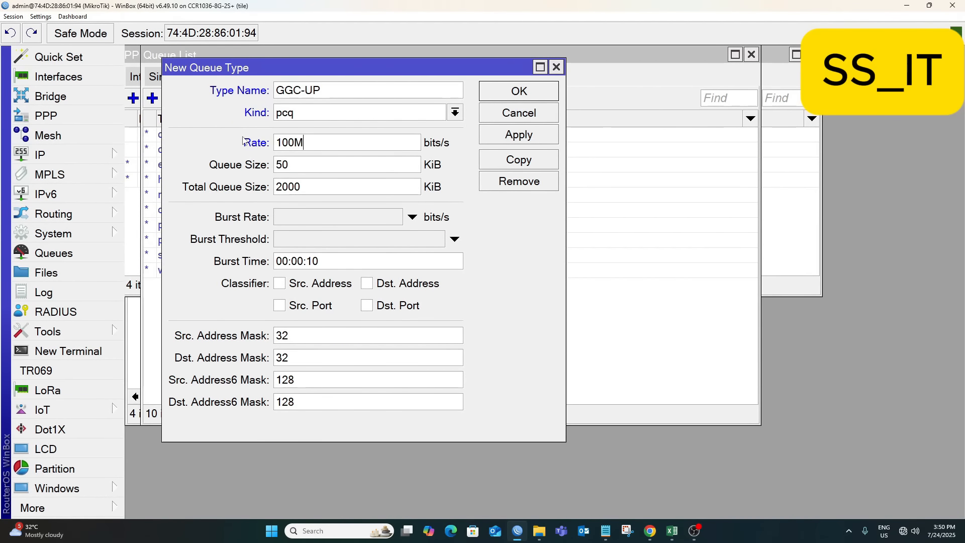
Set queue size 500 and total queue size 20000000, then apply GGC-UP.
{"action": "double_click", "coordinate": [291, 163]}
{"action": "left_click", "coordinate": [291, 163]}
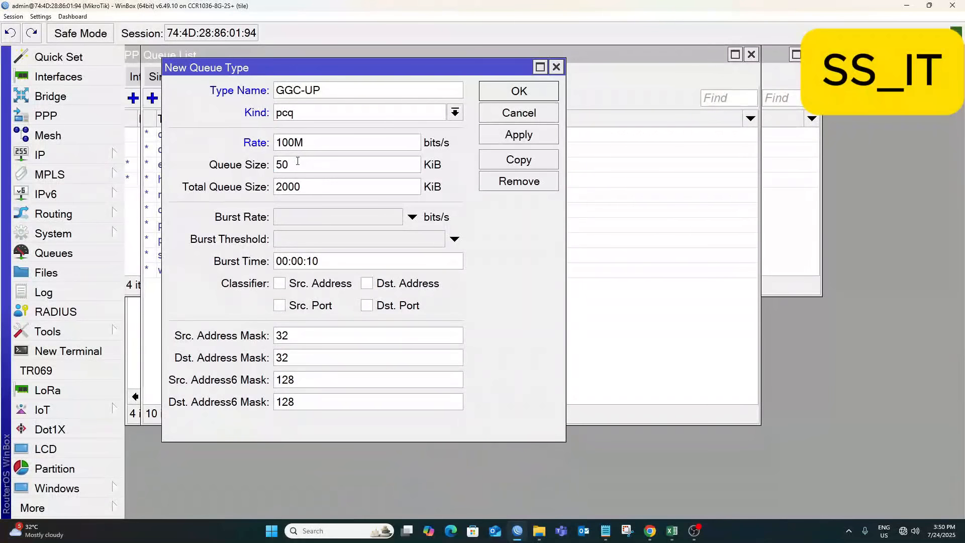
{"action": "type", "text": "00"}
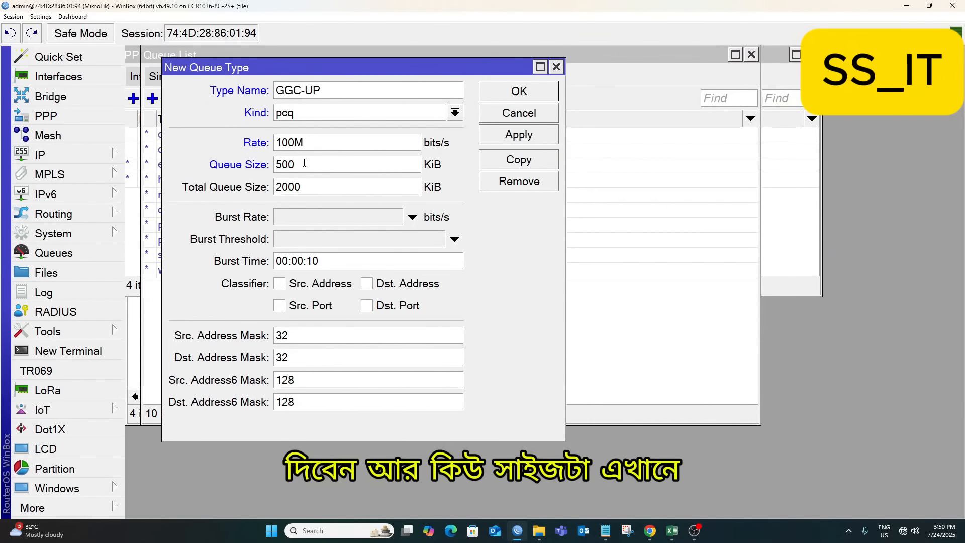
{"action": "left_click", "coordinate": [309, 184]}
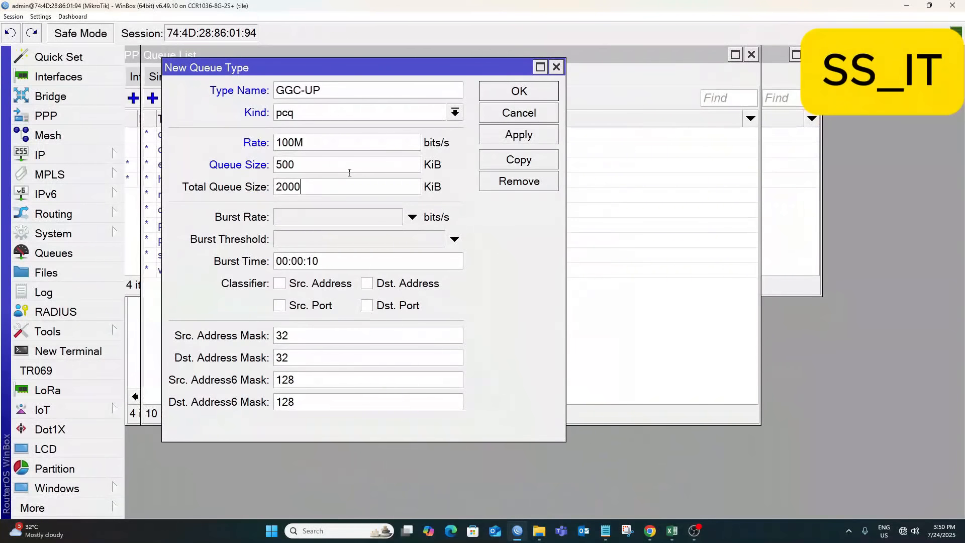
{"action": "type", "text": "0000000"}
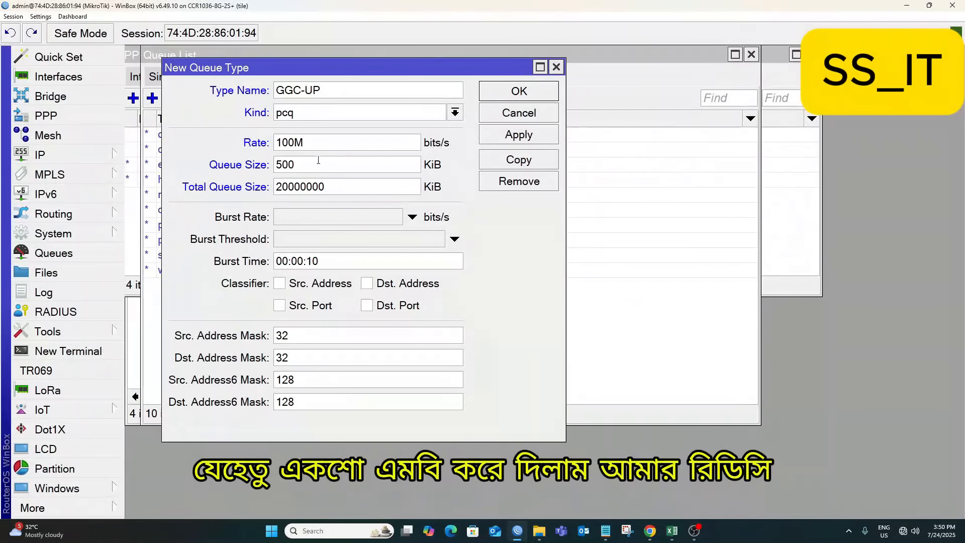
{"action": "left_click", "coordinate": [332, 170]}
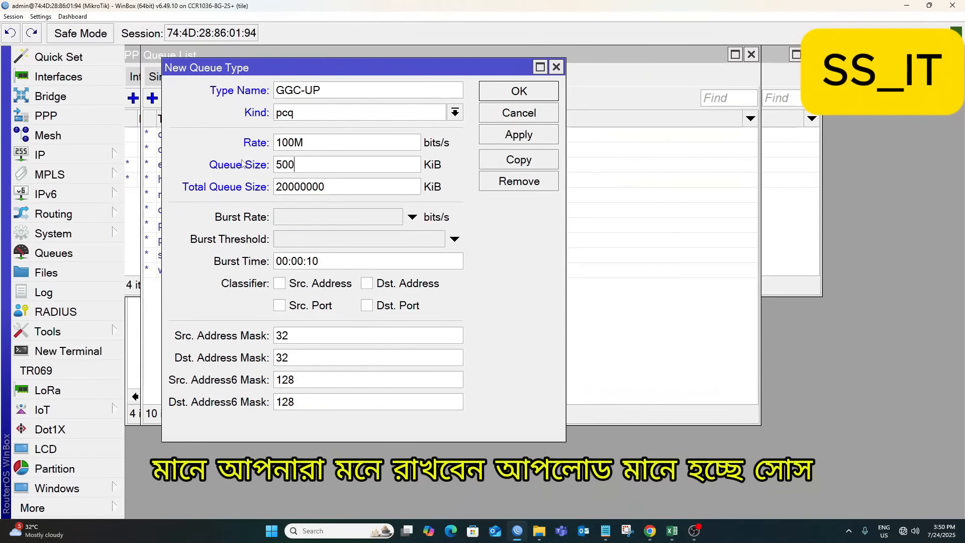
{"action": "double_click", "coordinate": [323, 187]}
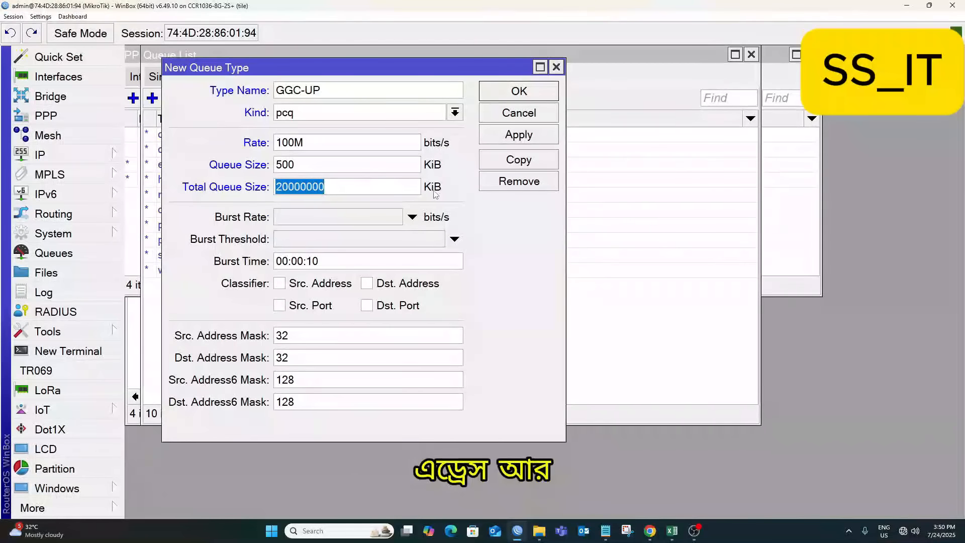
{"action": "left_click", "coordinate": [302, 166]}
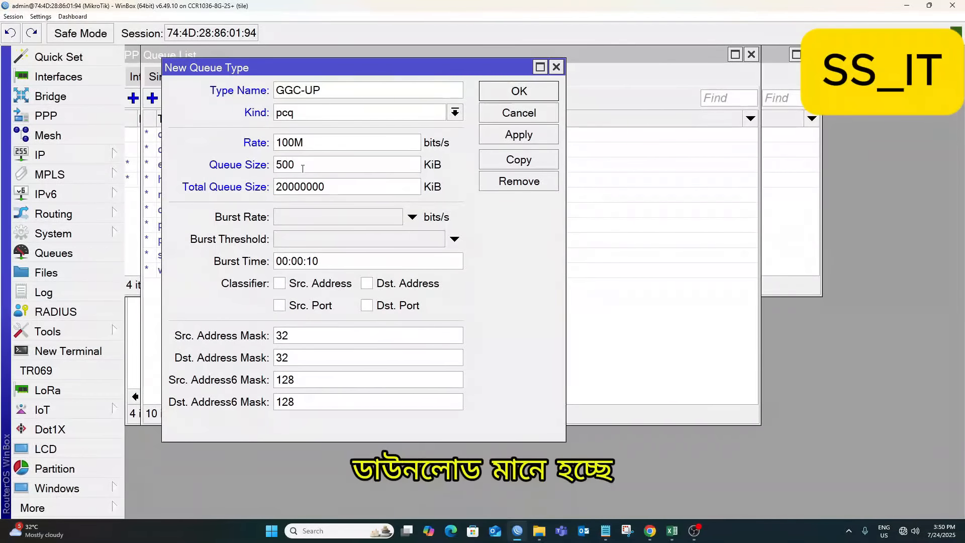
{"action": "double_click", "coordinate": [324, 185]}
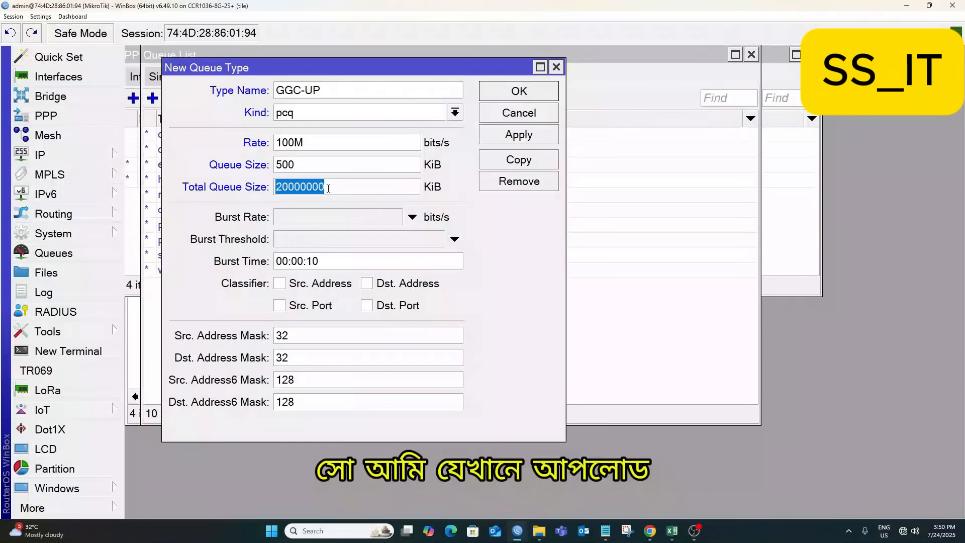
{"action": "left_click", "coordinate": [328, 188]}
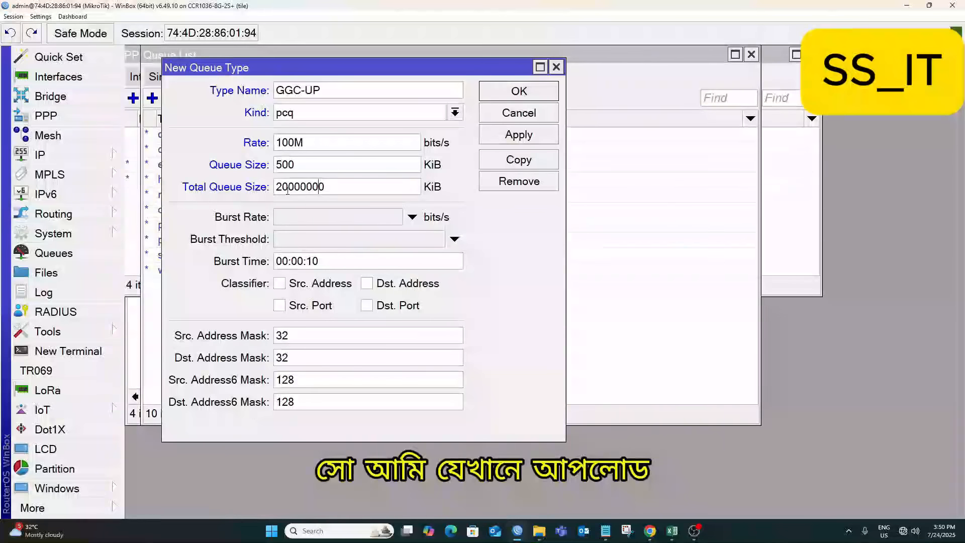
{"action": "double_click", "coordinate": [326, 188]}
{"action": "left_click", "coordinate": [327, 188]}
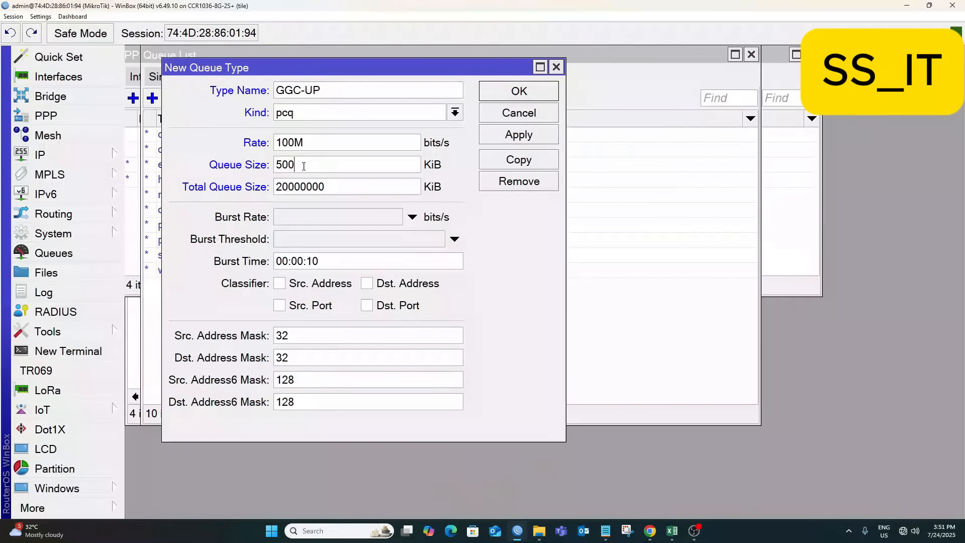
{"action": "left_click", "coordinate": [522, 136]}
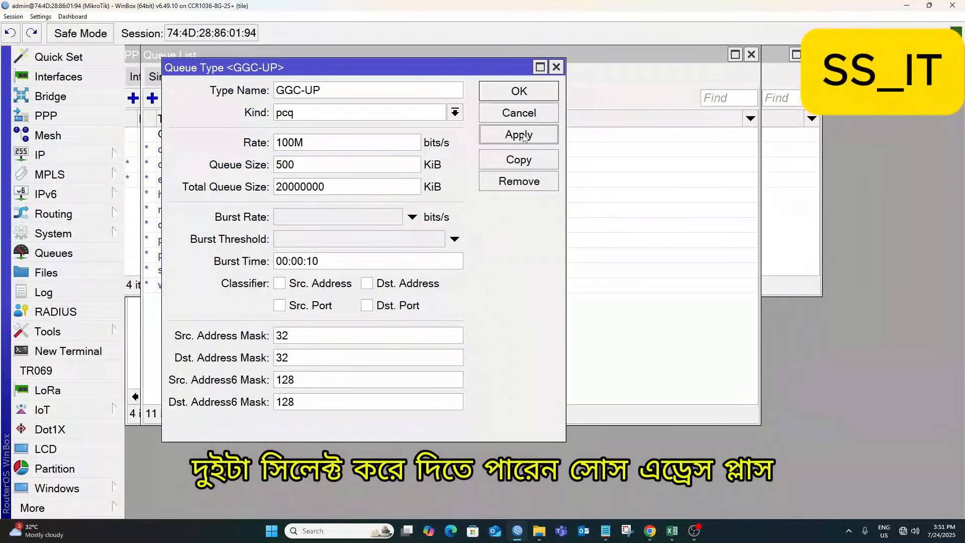
Duplicate GGC-UP into a new queue type named GGC-DW.
{"action": "left_click", "coordinate": [519, 161]}
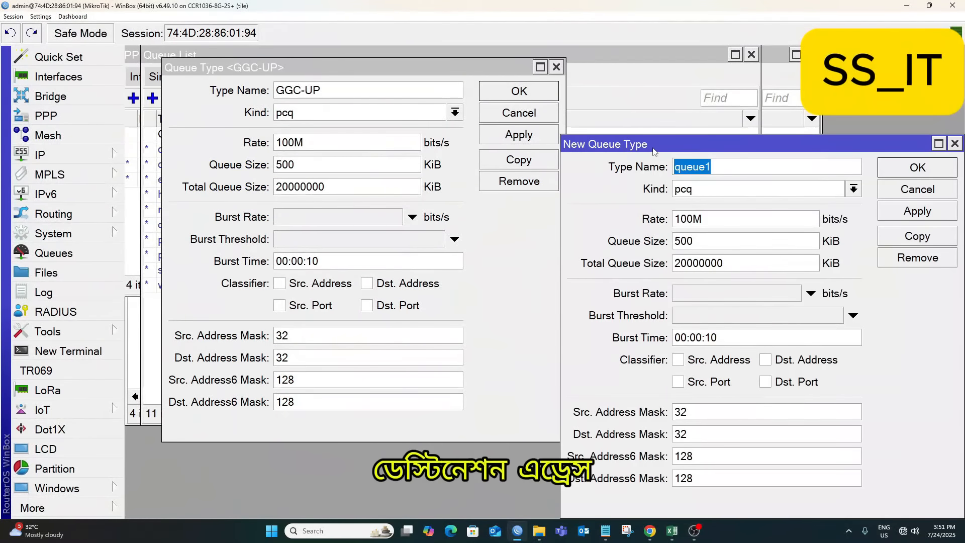
{"action": "left_click_drag", "start_coordinate": [649, 145], "coordinate": [292, 65]}
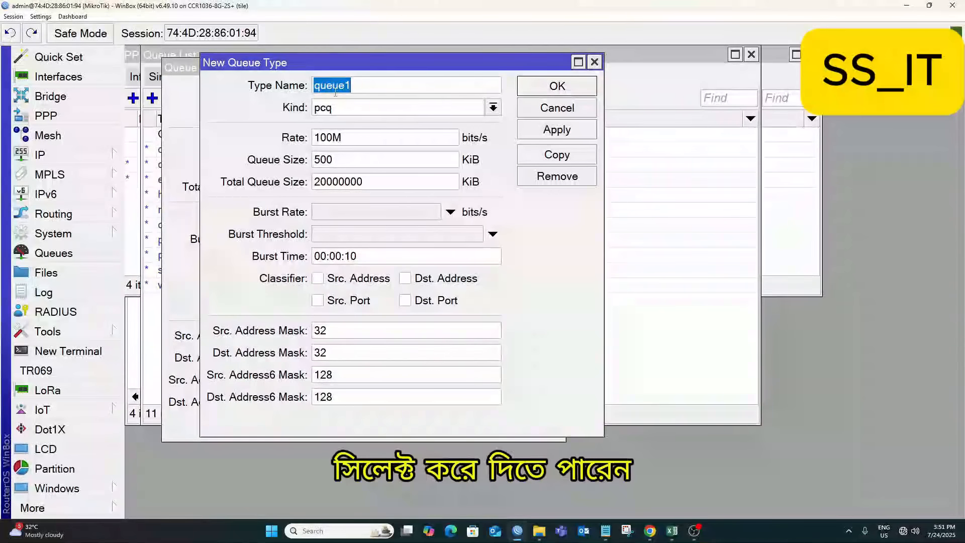
{"action": "type", "text": "GG"}
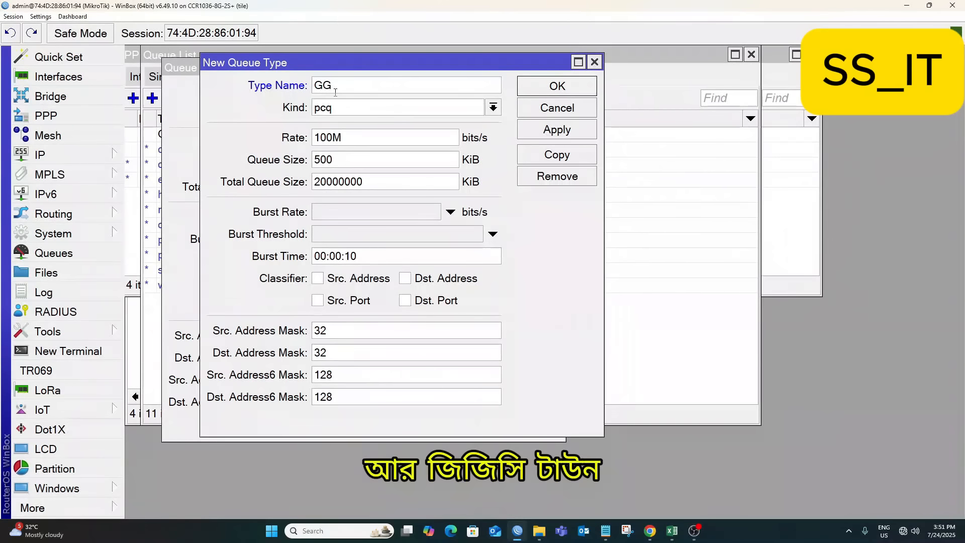
{"action": "type", "text": "C_"}
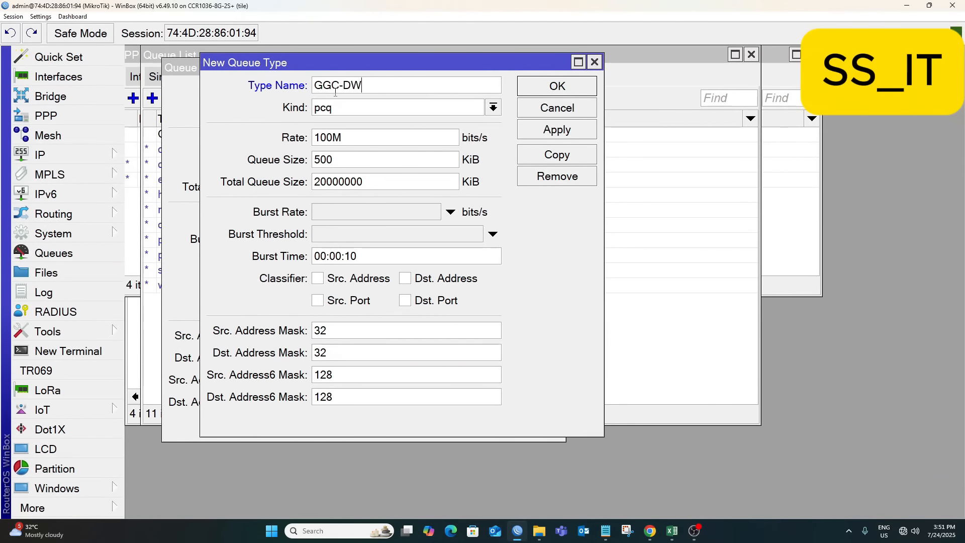
{"action": "left_click_drag", "start_coordinate": [357, 65], "coordinate": [631, 74]}
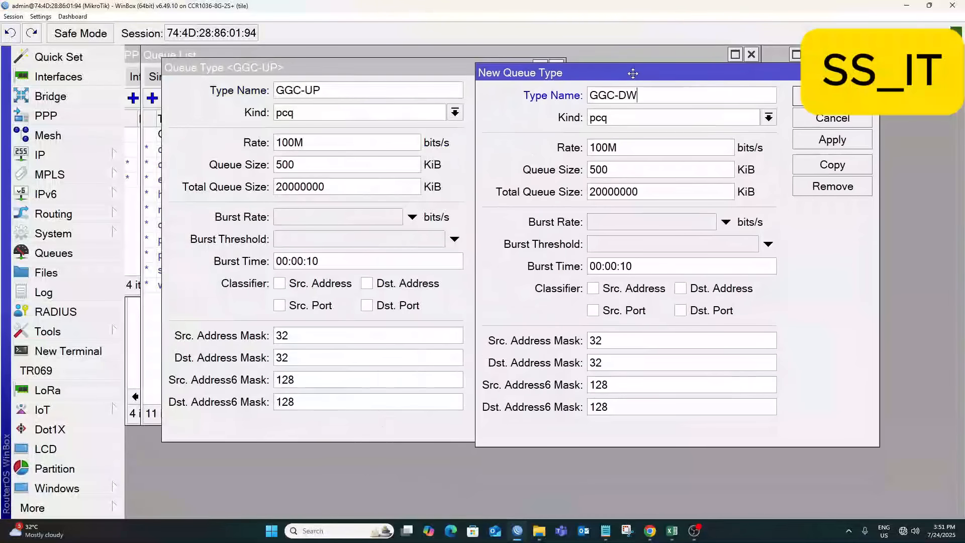
Classify GGC-UP by source address, then save and close it.
{"action": "left_click", "coordinate": [282, 283]}
{"action": "left_click", "coordinate": [518, 135]}
{"action": "left_click", "coordinate": [519, 91]}
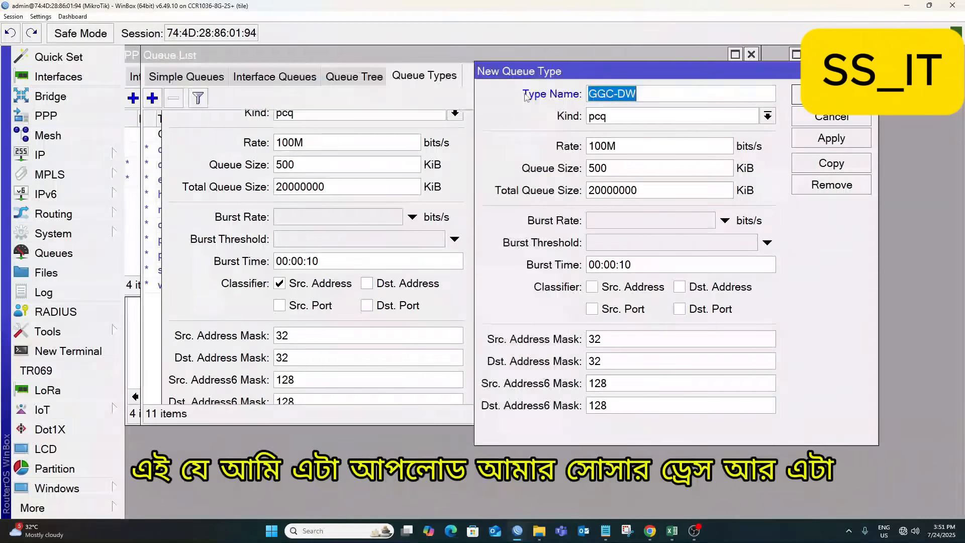
Classify GGC-DW by destination address, then save and close it.
{"action": "left_click", "coordinate": [680, 287]}
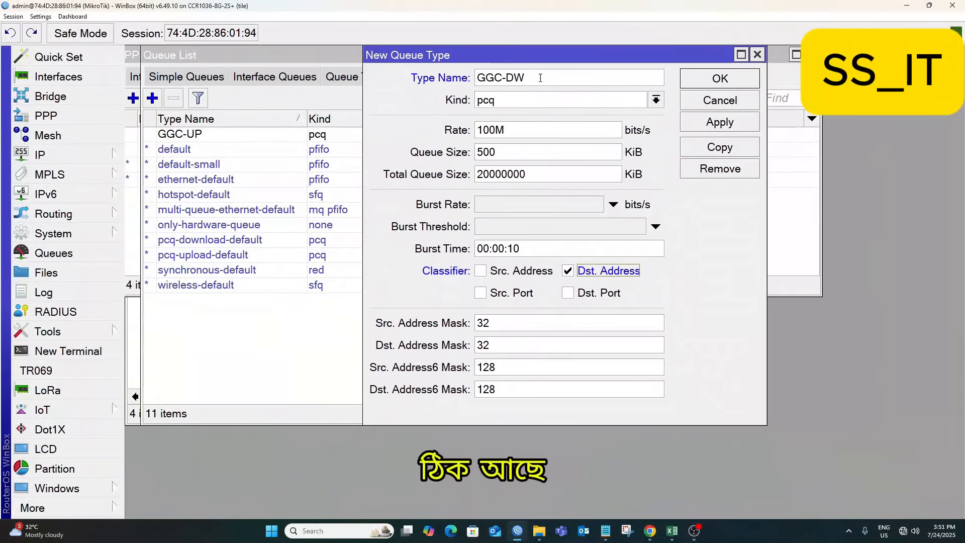
{"action": "left_click", "coordinate": [720, 122]}
{"action": "left_click", "coordinate": [720, 78]}
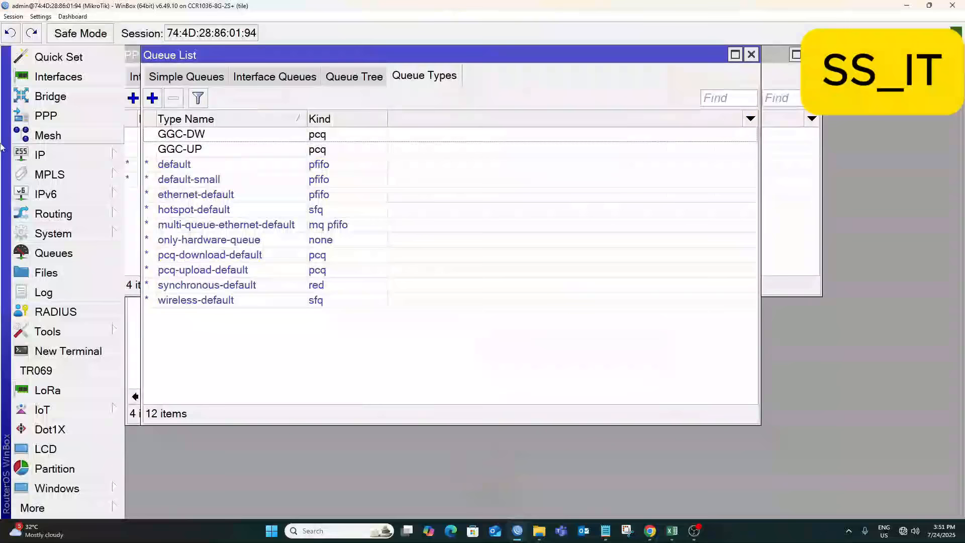
Create queue type FNA: pcq kind, rate 100M, classified by source and destination addresses.
{"action": "left_click", "coordinate": [152, 98]}
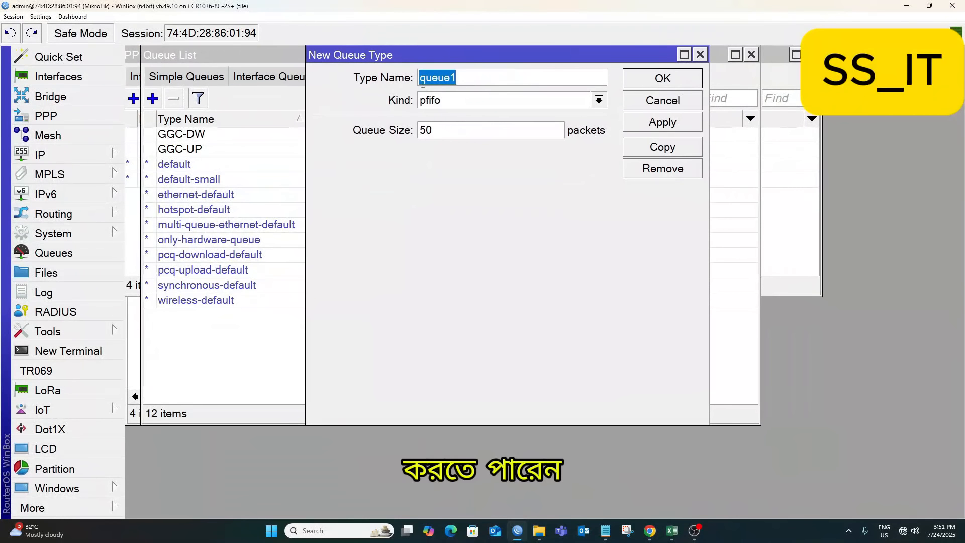
{"action": "type", "text": "FNA"}
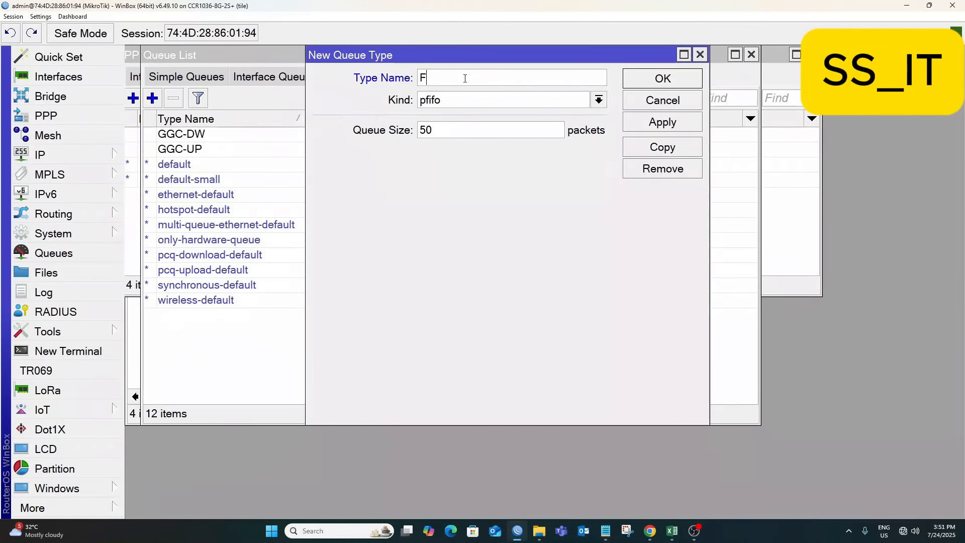
{"action": "left_click", "coordinate": [474, 107]}
{"action": "left_click", "coordinate": [437, 155]}
{"action": "type", "text": "100M"}
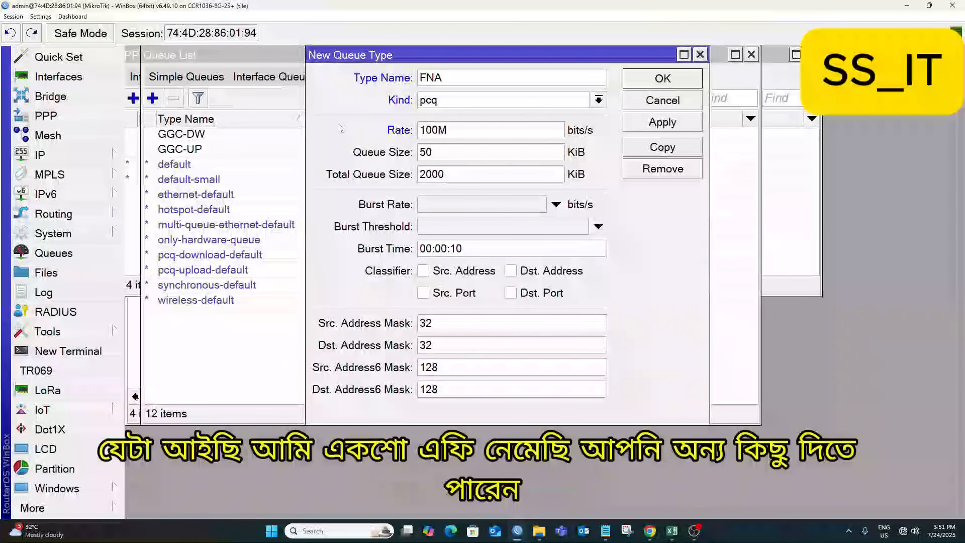
{"action": "left_click", "coordinate": [423, 271]}
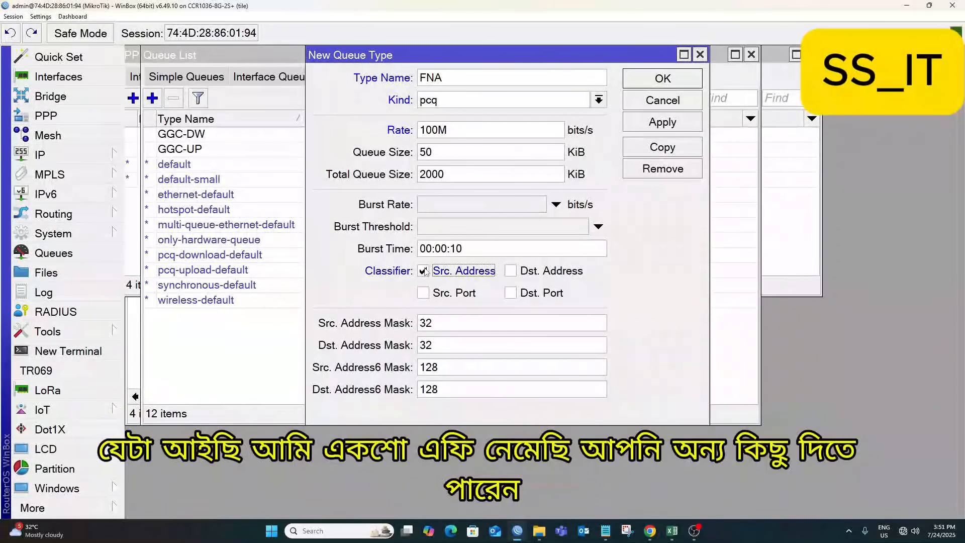
{"action": "left_click", "coordinate": [510, 271]}
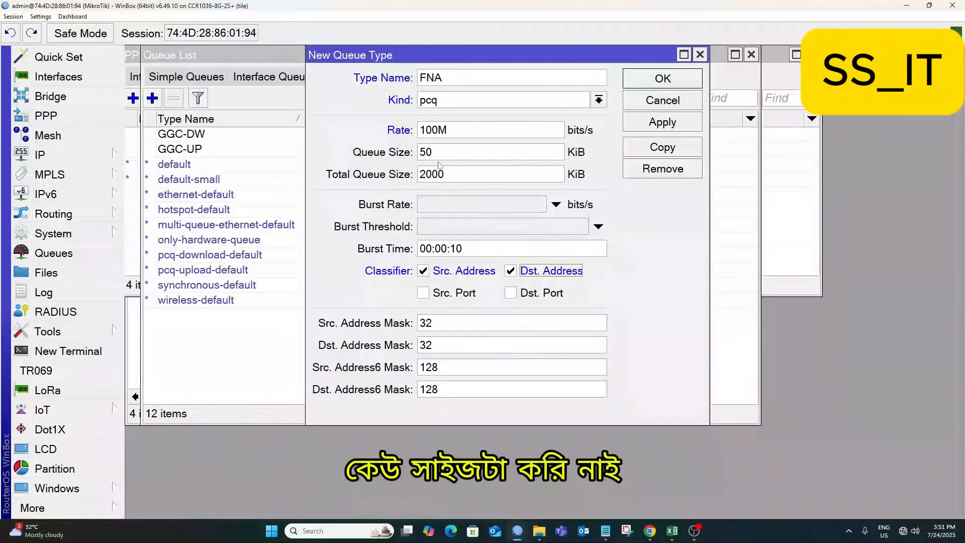
Give FNA queue size 5000 and a larger total queue size, then save and close.
{"action": "left_click", "coordinate": [474, 157]}
{"action": "type", "text": "00"}
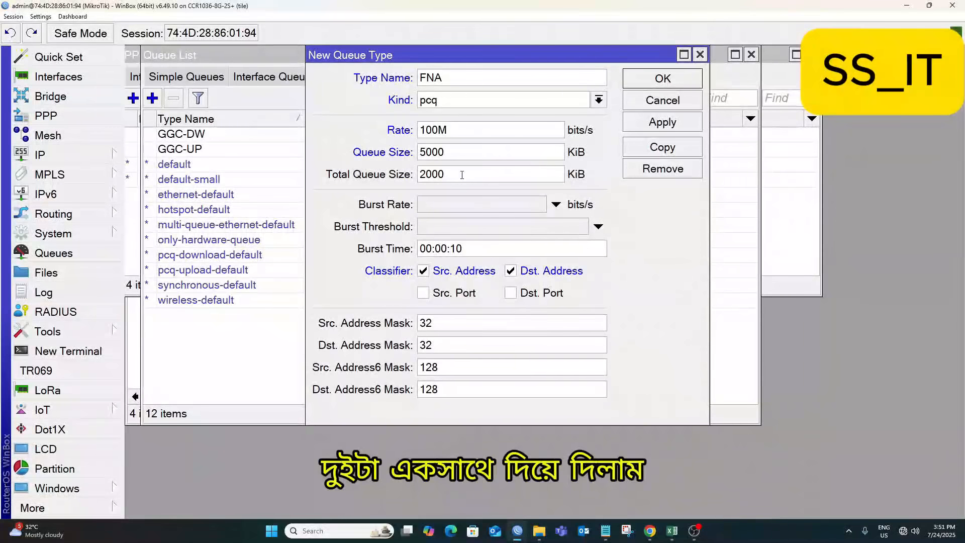
{"action": "left_click", "coordinate": [462, 175]}
{"action": "type", "text": "0"}
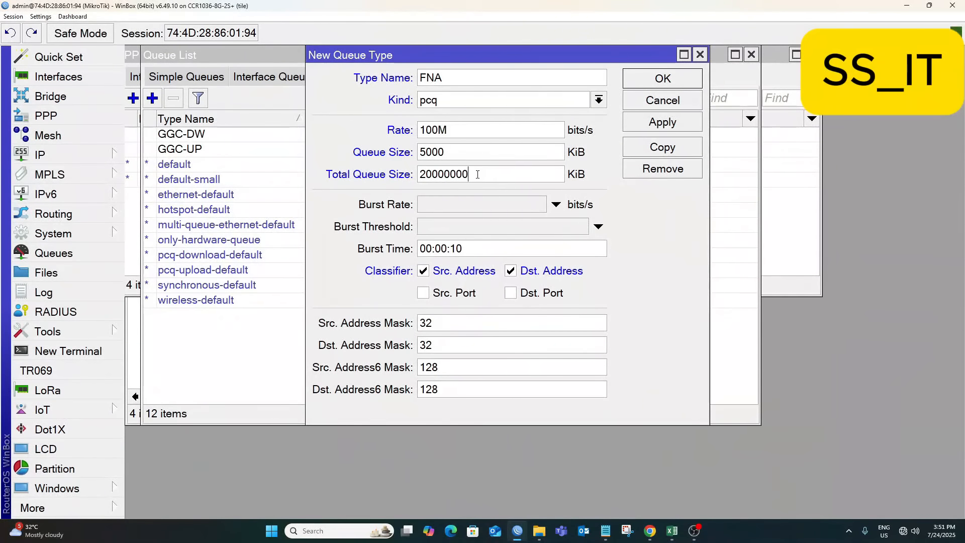
{"action": "type", "text": "000"}
{"action": "left_click", "coordinate": [656, 124]}
{"action": "left_click", "coordinate": [662, 78]}
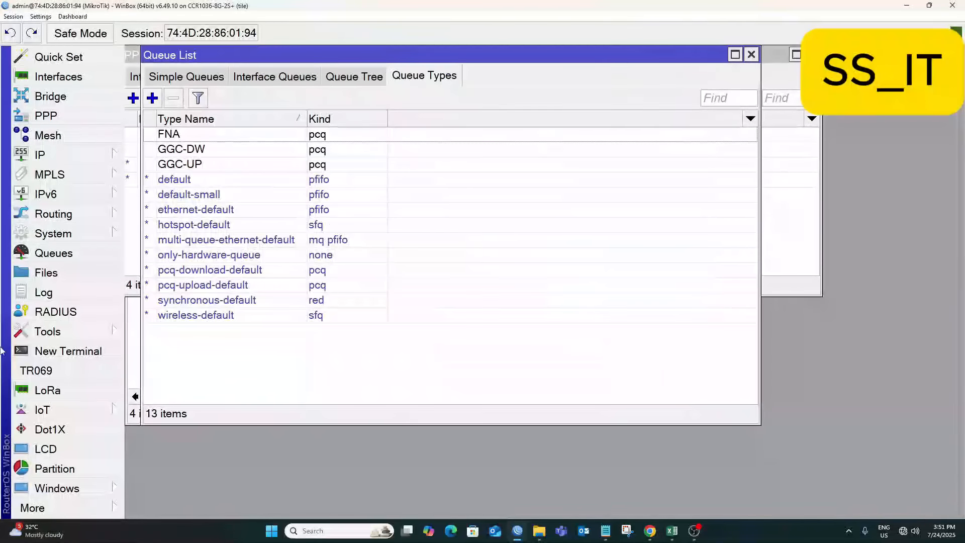
Select FNA, switch to Simple Queues, and start a new simple queue.
{"action": "left_click", "coordinate": [201, 136]}
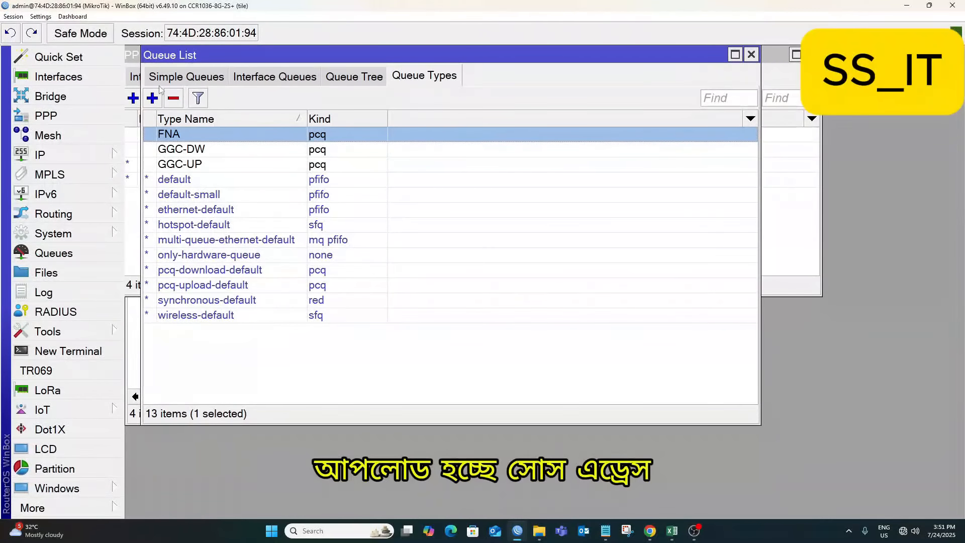
{"action": "left_click", "coordinate": [186, 76]}
{"action": "left_click", "coordinate": [152, 98]}
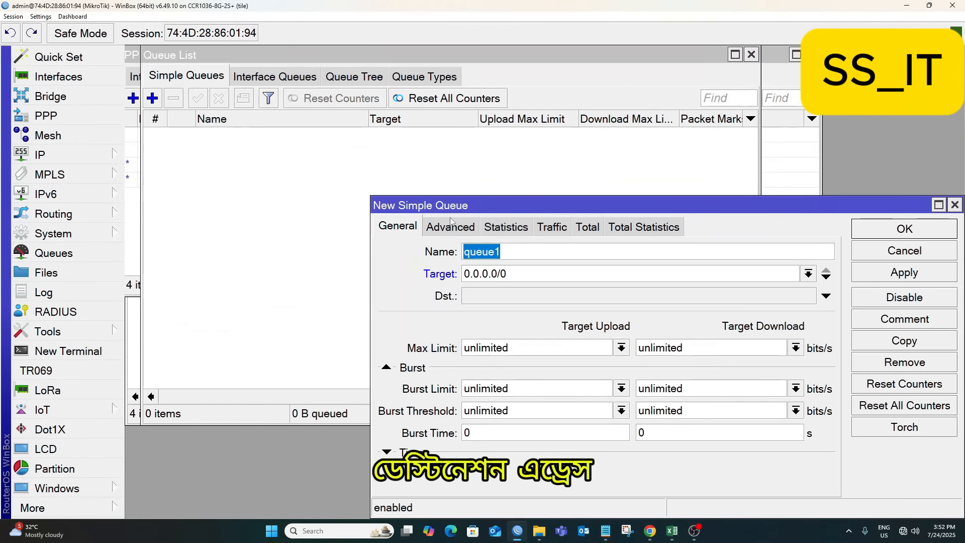
Name the new simple queue GGC with destination GGC_VLAN109.
{"action": "left_click_drag", "start_coordinate": [452, 205], "coordinate": [206, 70]}
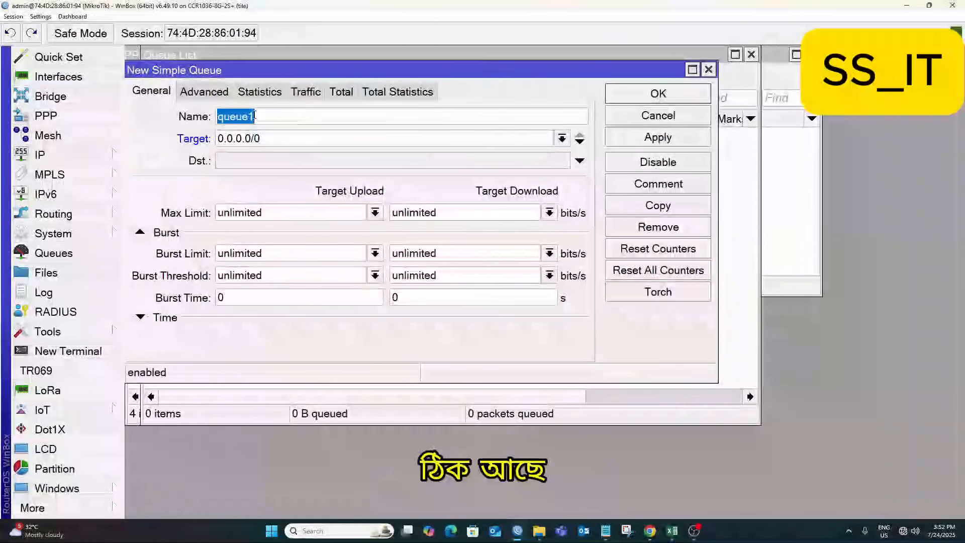
{"action": "type", "text": "GG"}
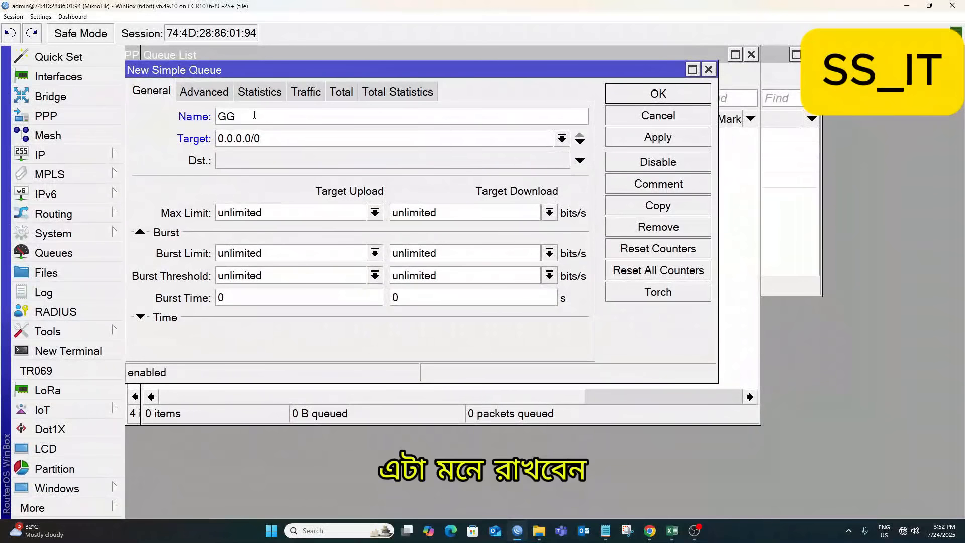
{"action": "type", "text": "C"}
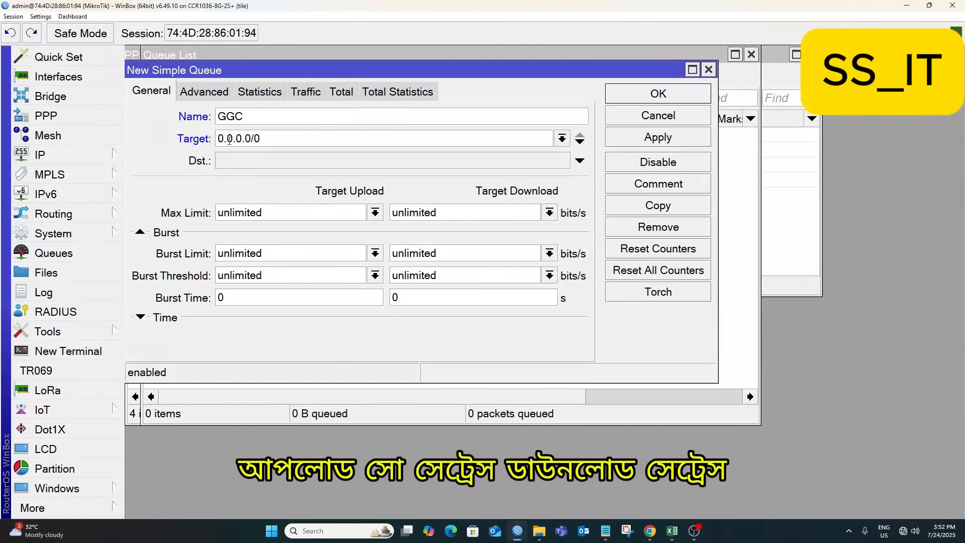
{"action": "left_click", "coordinate": [562, 162]}
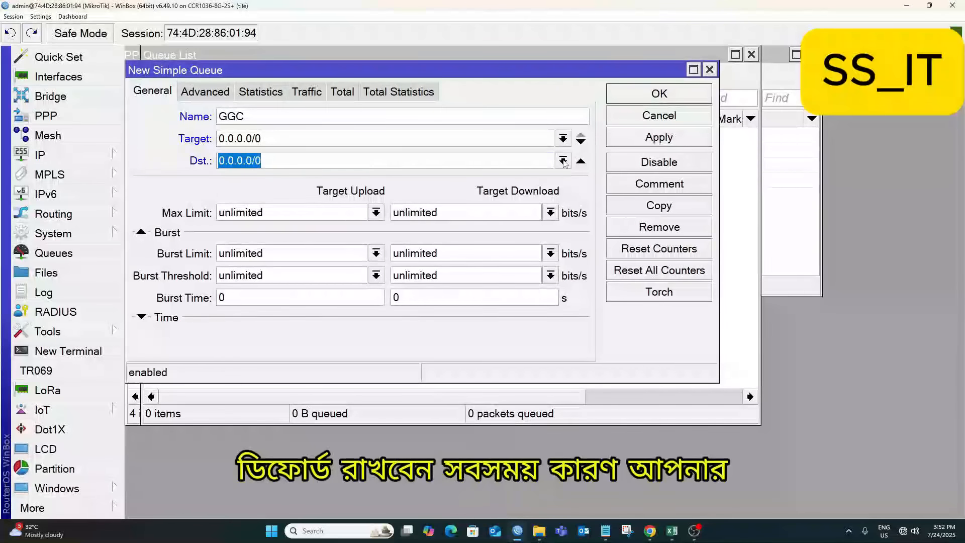
{"action": "left_click", "coordinate": [563, 161]}
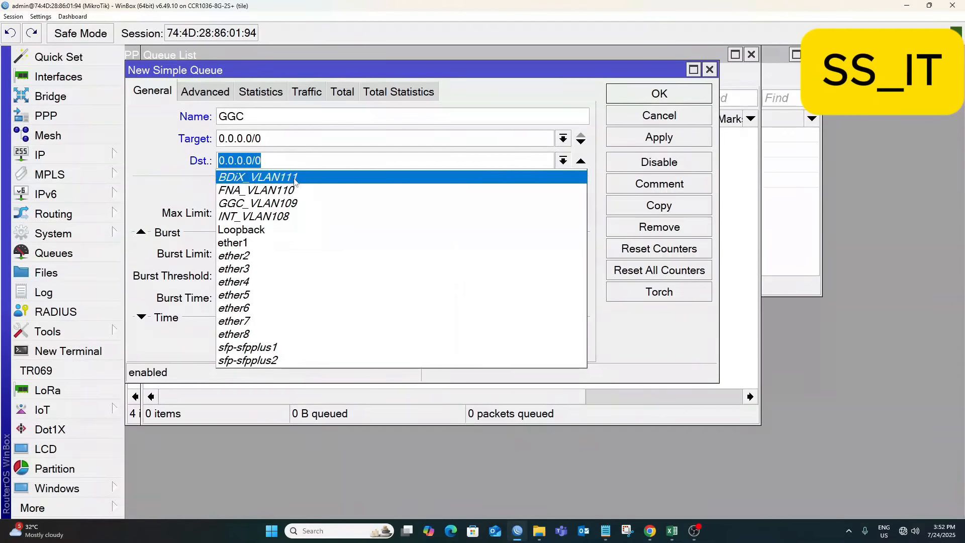
{"action": "left_click", "coordinate": [259, 202]}
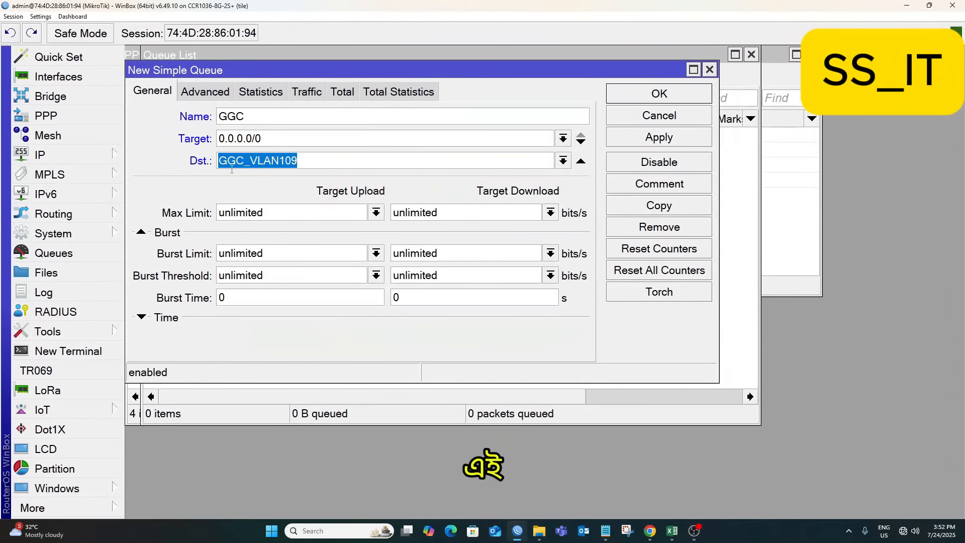
Set the upload and download max limits to 1000M each.
{"action": "left_click", "coordinate": [245, 213]}
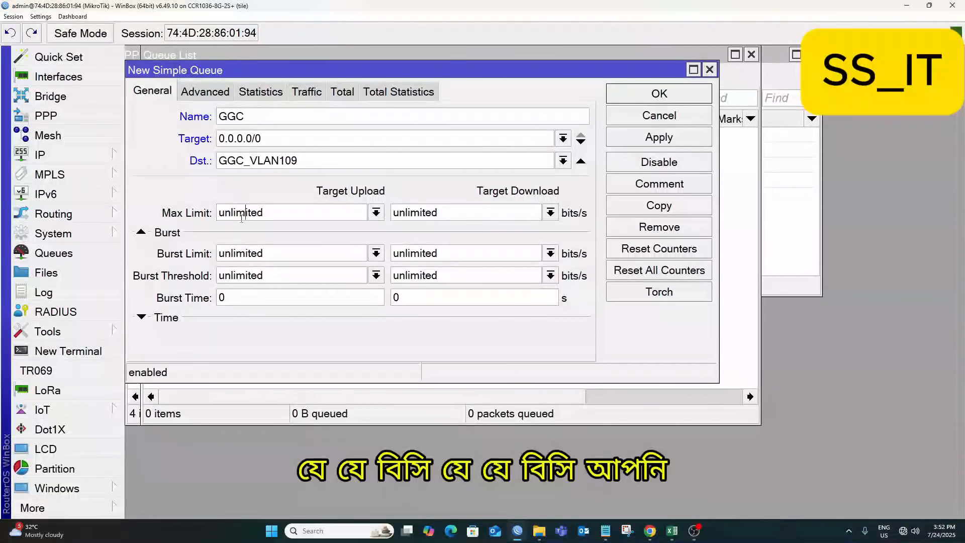
{"action": "double_click", "coordinate": [286, 213]}
{"action": "left_click", "coordinate": [326, 219]}
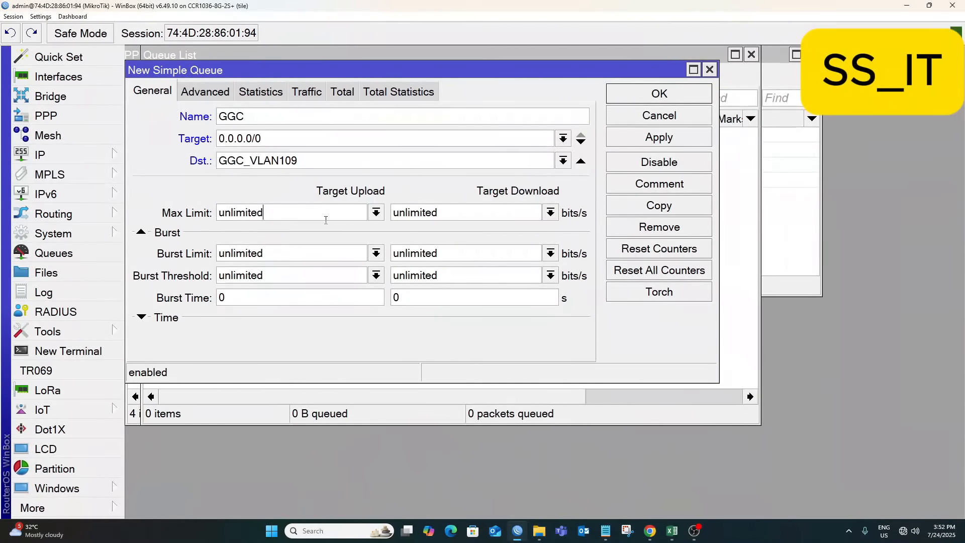
{"action": "left_click_drag", "start_coordinate": [274, 213], "coordinate": [174, 212]}
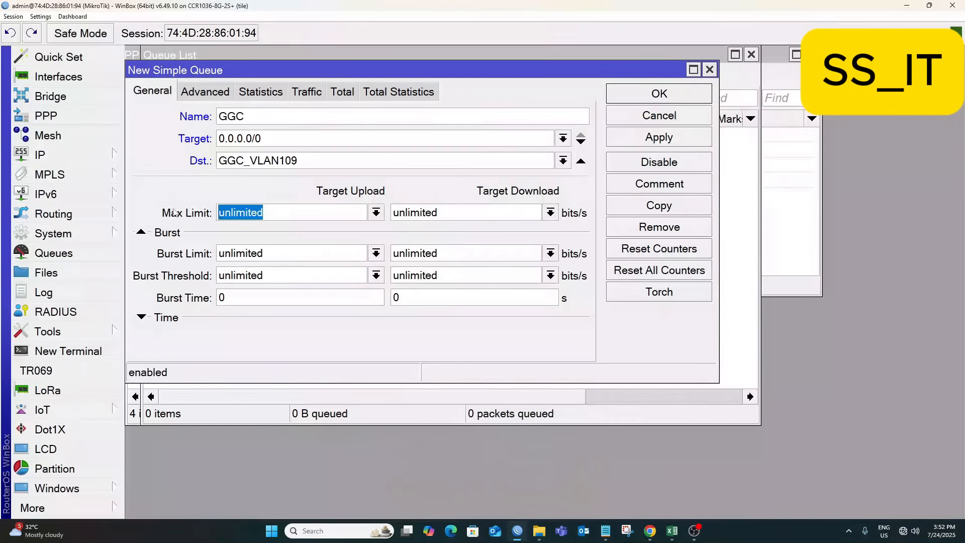
{"action": "type", "text": "100"}
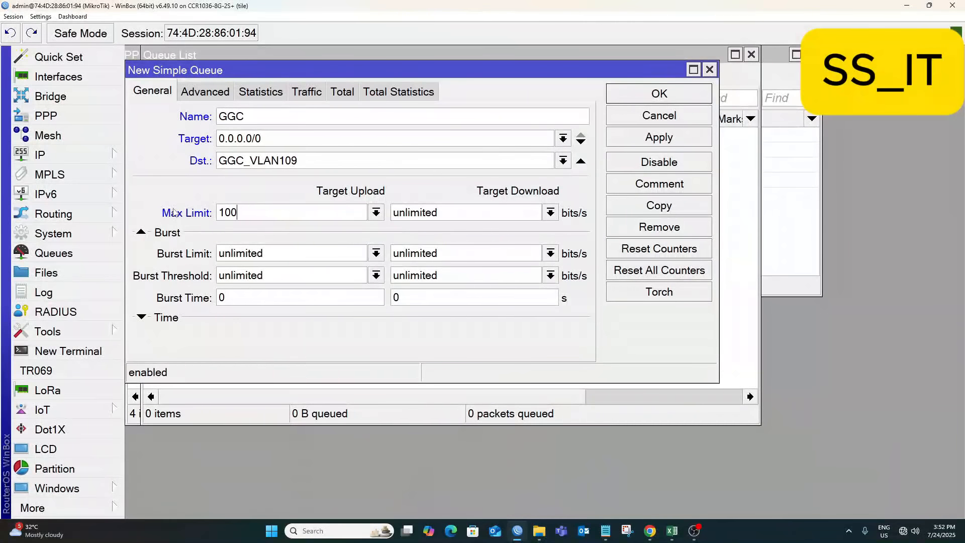
{"action": "type", "text": "0"}
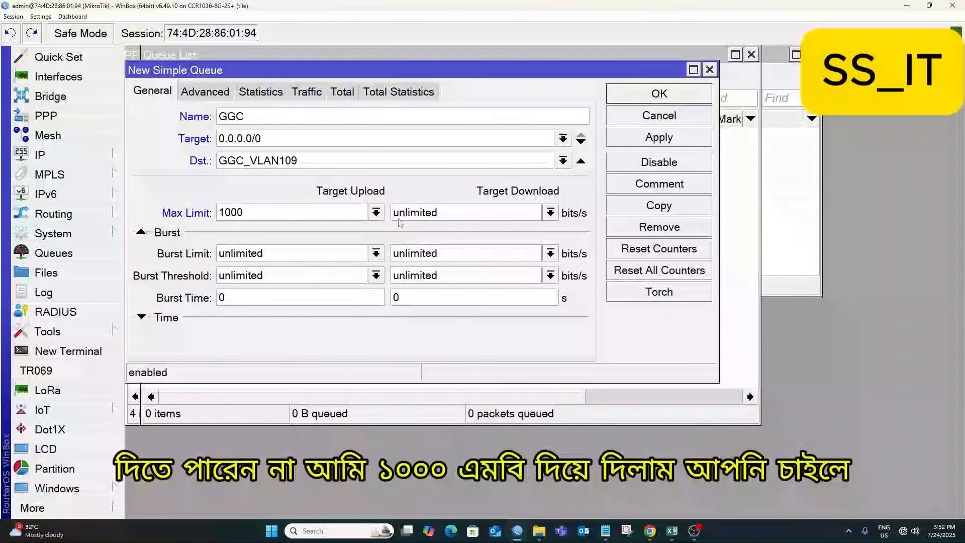
{"action": "key", "text": "Tab"}
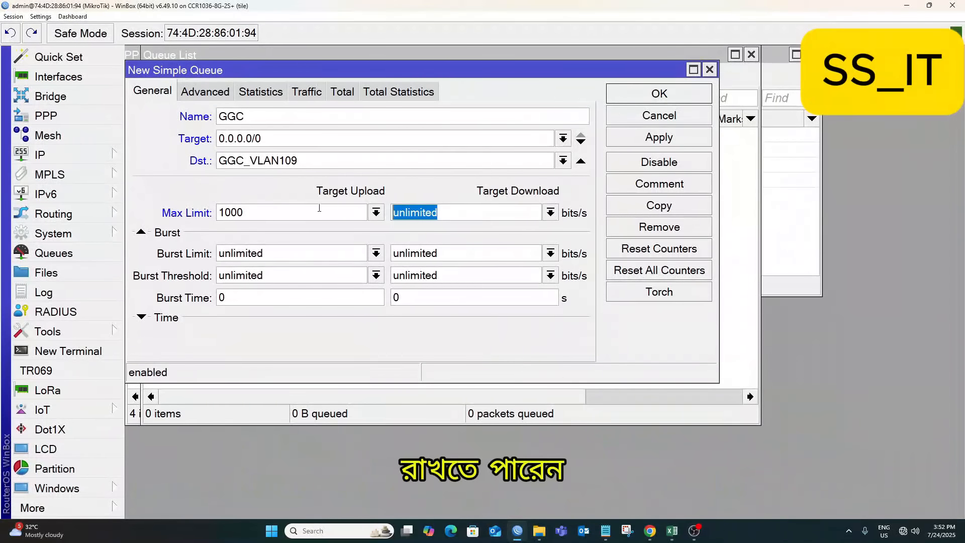
{"action": "left_click", "coordinate": [319, 209]}
{"action": "type", "text": "M"}
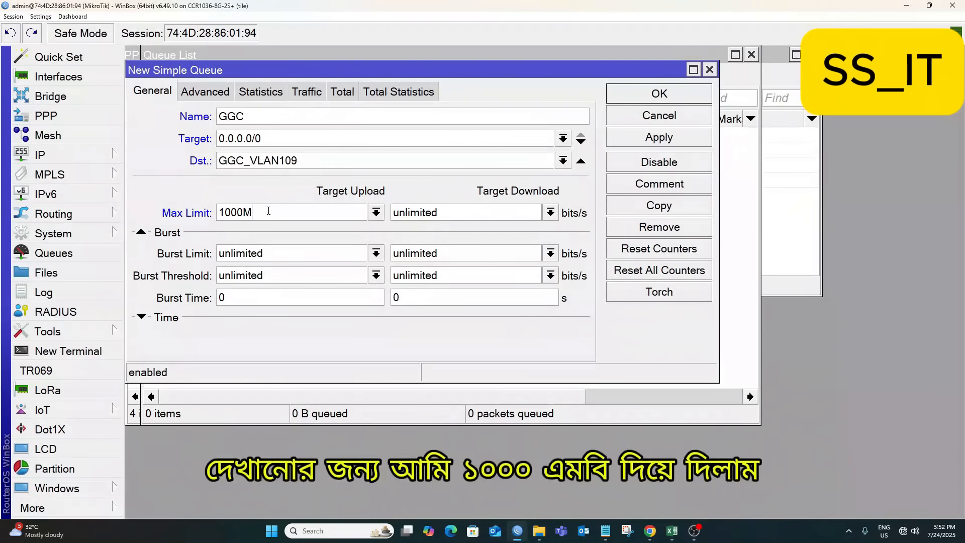
{"action": "key", "text": "Tab"}
{"action": "type", "text": "10"}
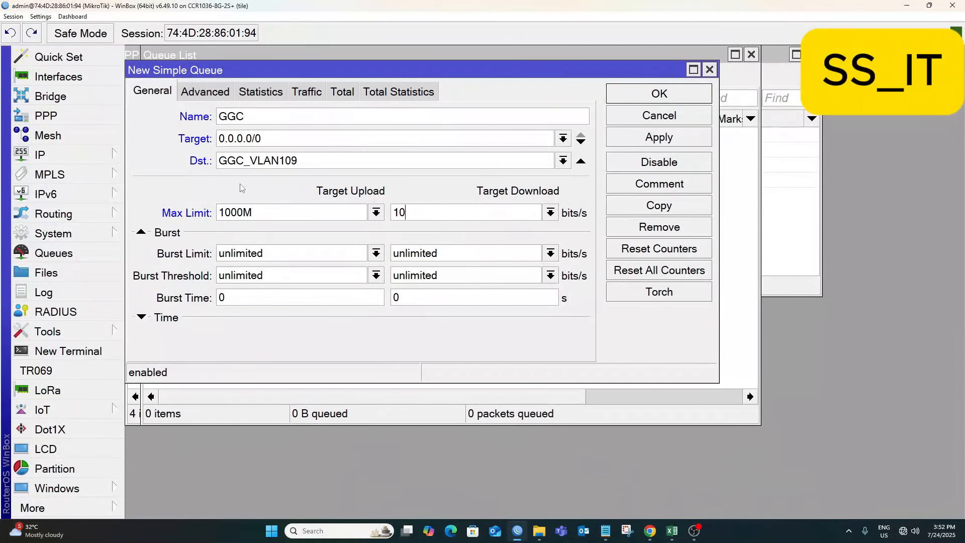
{"action": "type", "text": "00M"}
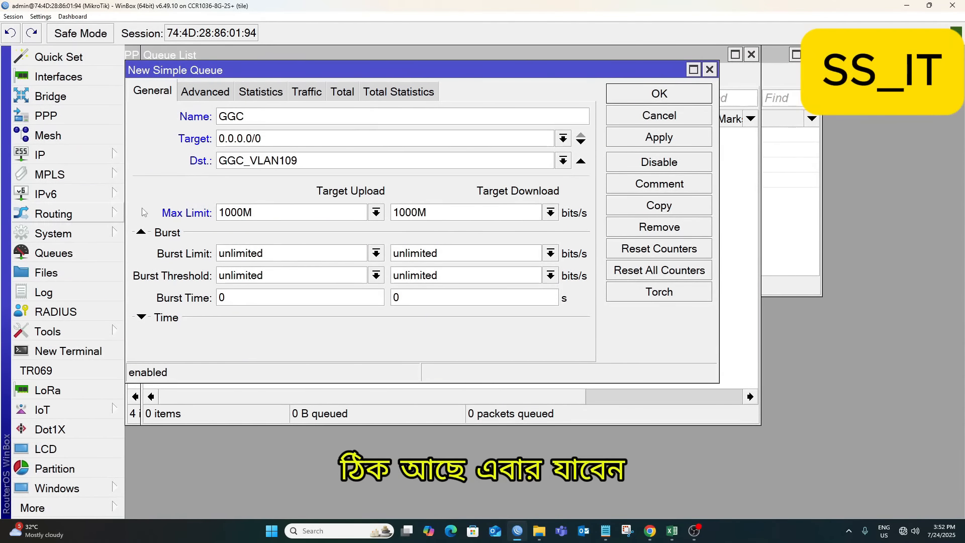
Use GGC-UP as upload and GGC-DW as download queue types, then apply.
{"action": "left_click", "coordinate": [218, 91]}
{"action": "left_click", "coordinate": [273, 237]}
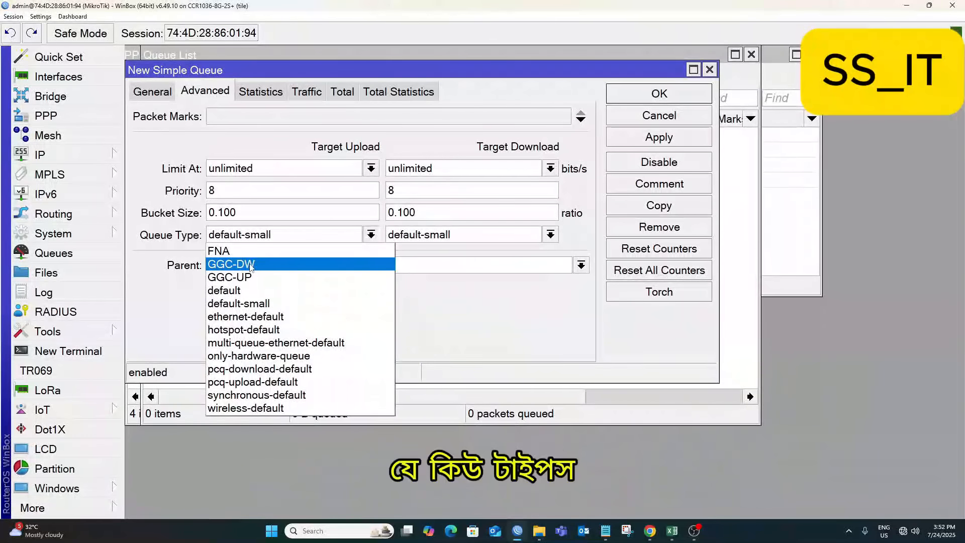
{"action": "left_click", "coordinate": [243, 277]}
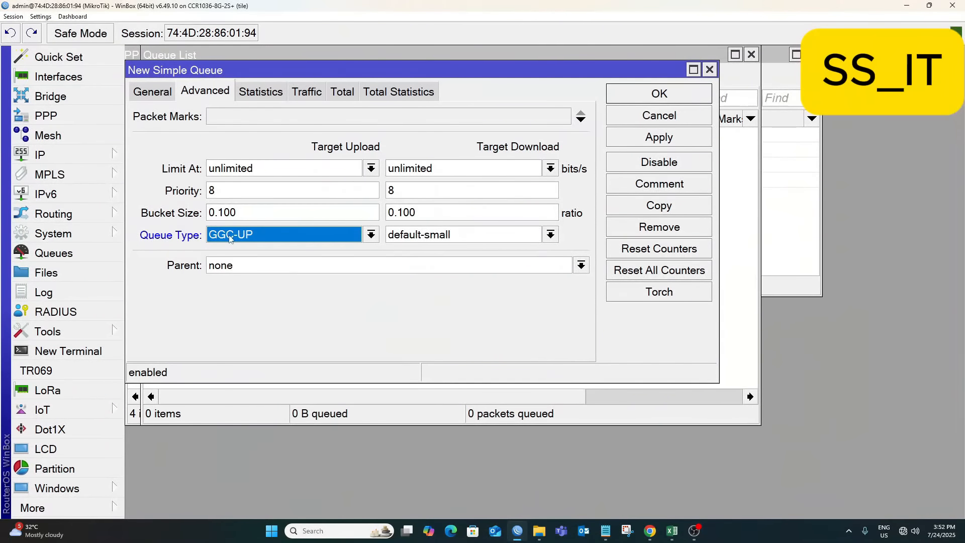
{"action": "left_click", "coordinate": [429, 234]}
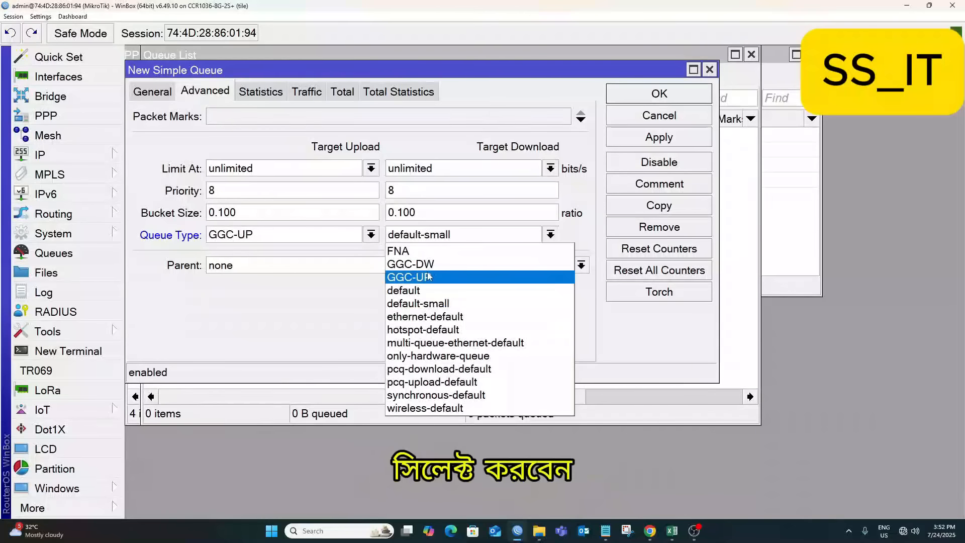
{"action": "left_click", "coordinate": [432, 264]}
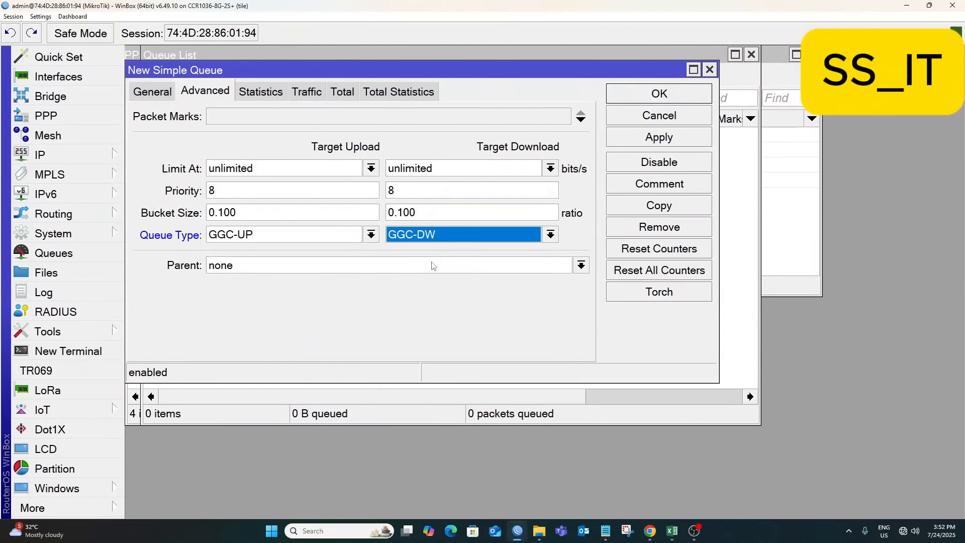
{"action": "left_click", "coordinate": [683, 142]}
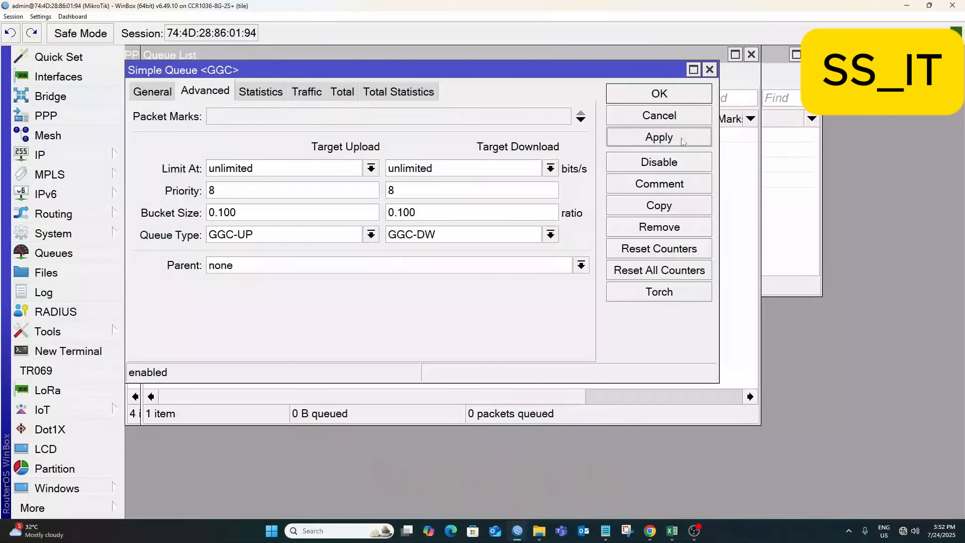
Copy the GGC queue as FNA with destination FNA_VLAN110.
{"action": "left_click", "coordinate": [672, 207]}
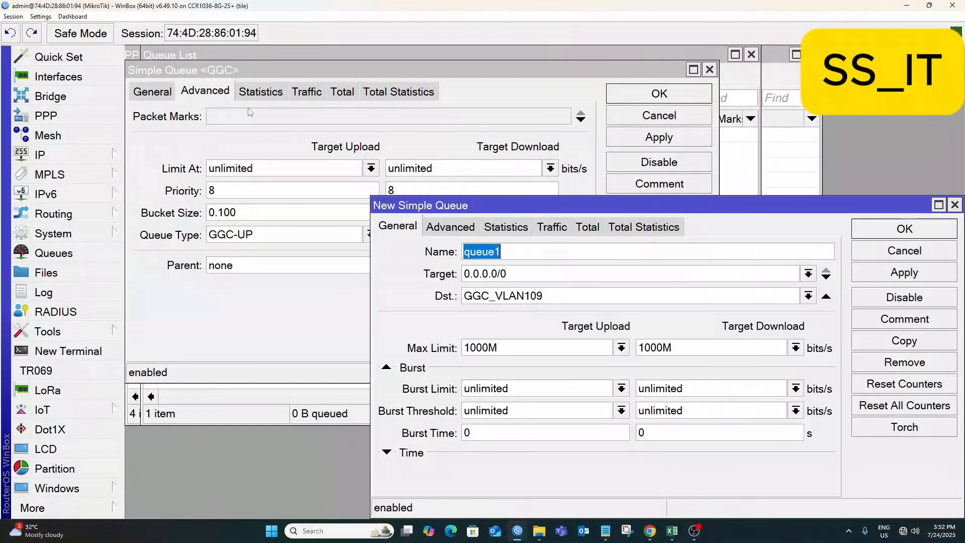
{"action": "left_click_drag", "start_coordinate": [498, 208], "coordinate": [251, 59]}
{"action": "type", "text": "FNA"}
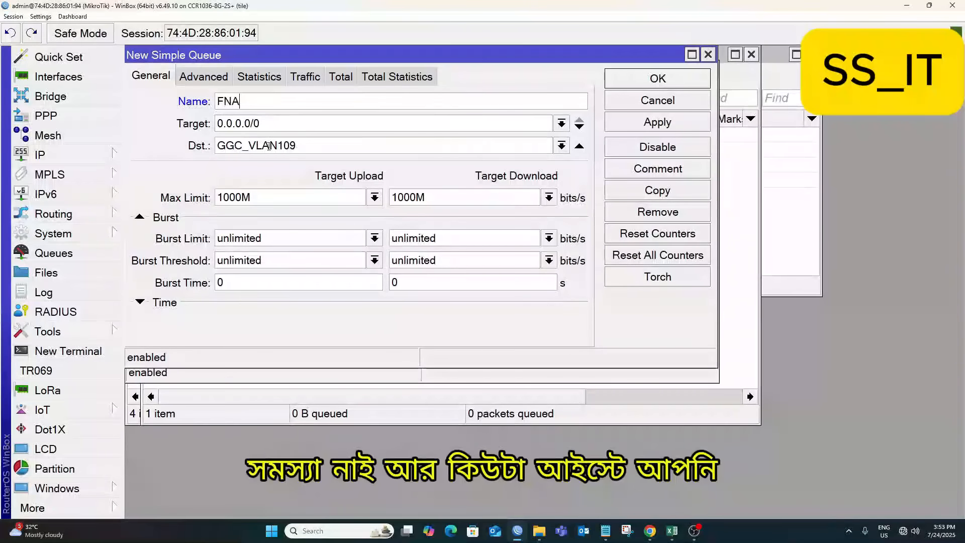
{"action": "left_click", "coordinate": [561, 146]}
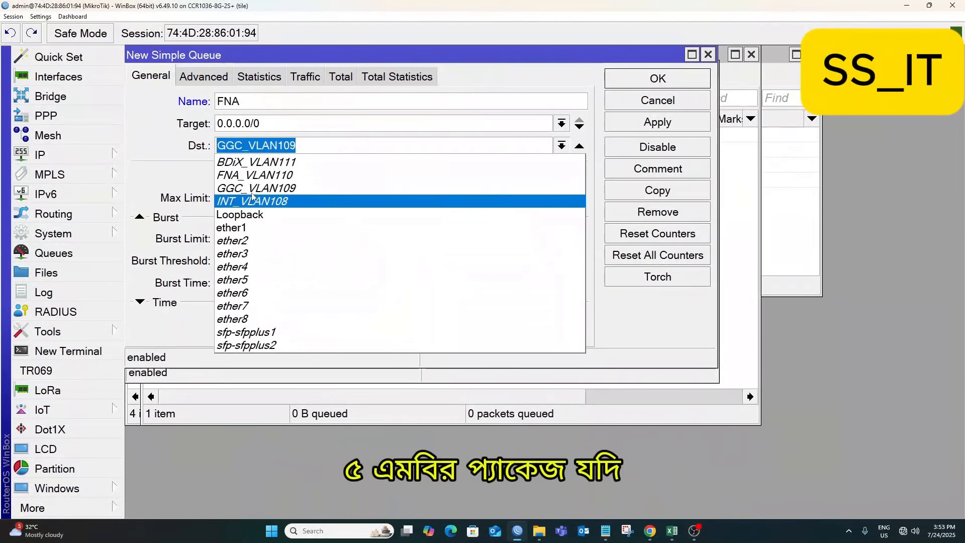
{"action": "left_click", "coordinate": [236, 175]}
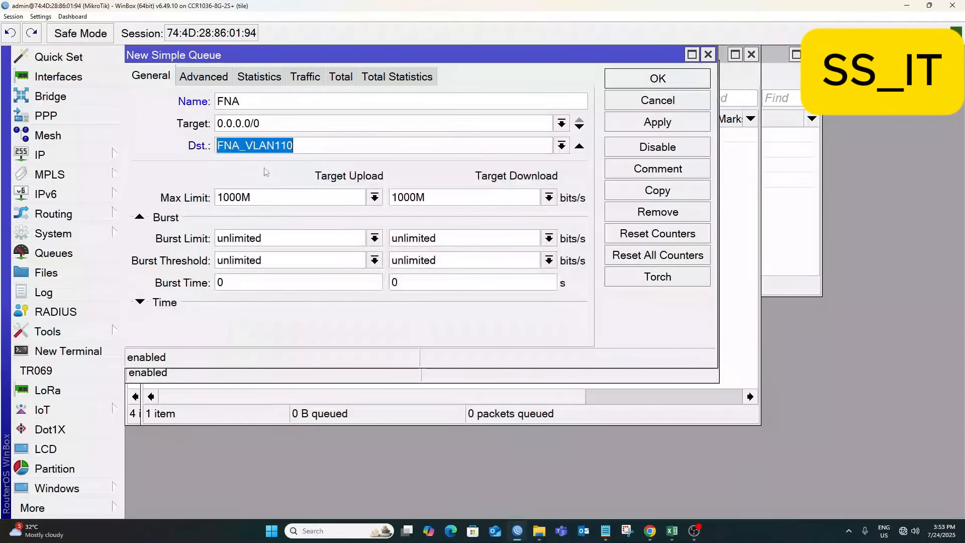
Set FNA as upload and download queue types, apply, and close both queue dialogs.
{"action": "left_click", "coordinate": [203, 77]}
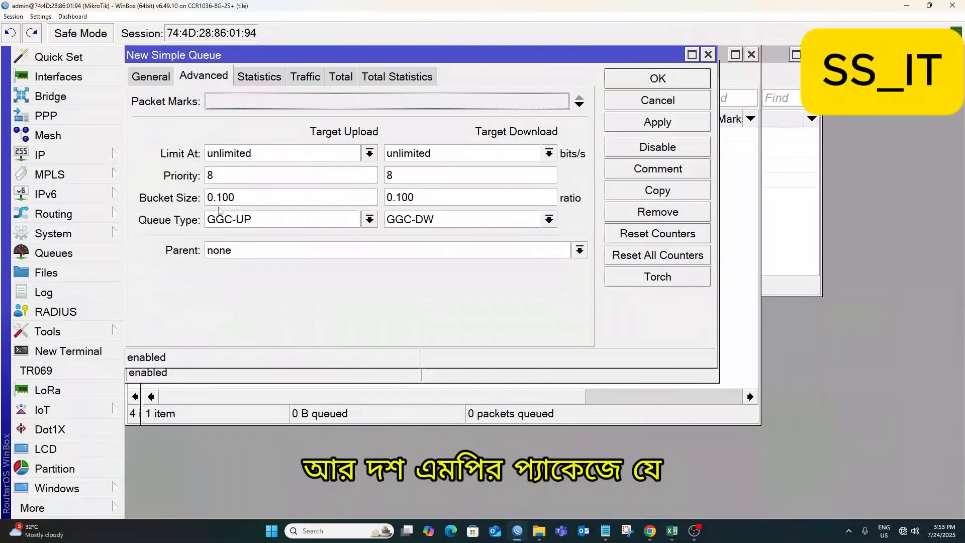
{"action": "left_click", "coordinate": [243, 221]}
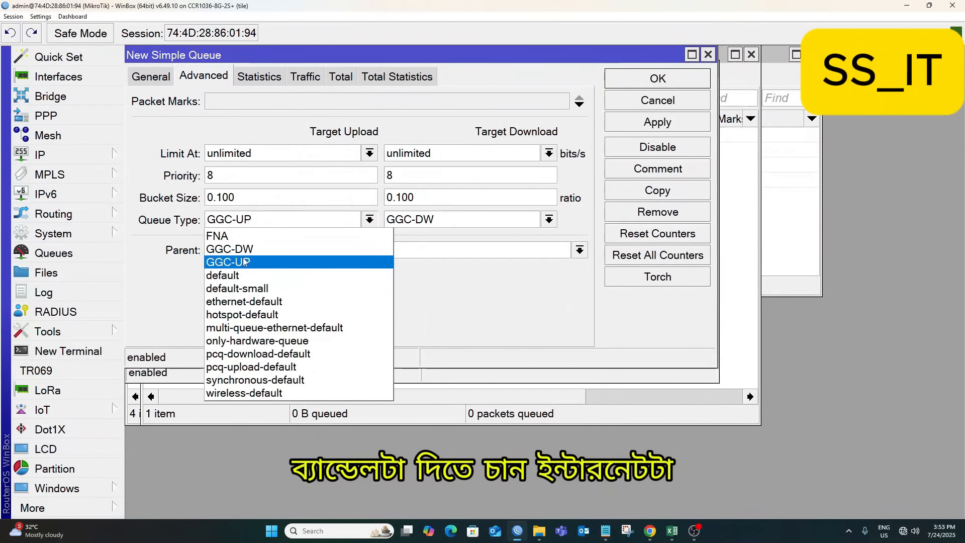
{"action": "left_click", "coordinate": [236, 236]}
{"action": "left_click", "coordinate": [413, 222]}
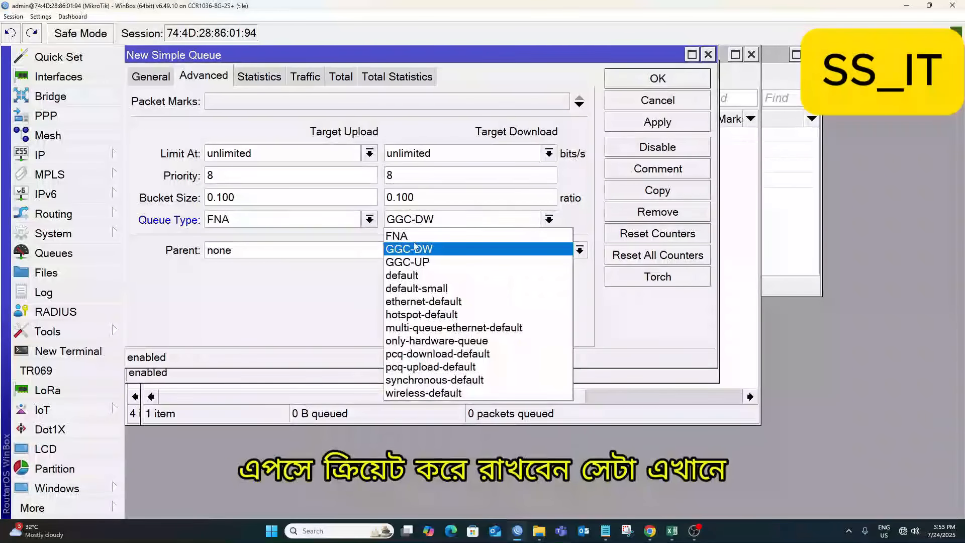
{"action": "left_click", "coordinate": [414, 236]}
{"action": "left_click", "coordinate": [653, 123]}
{"action": "left_click", "coordinate": [653, 99]}
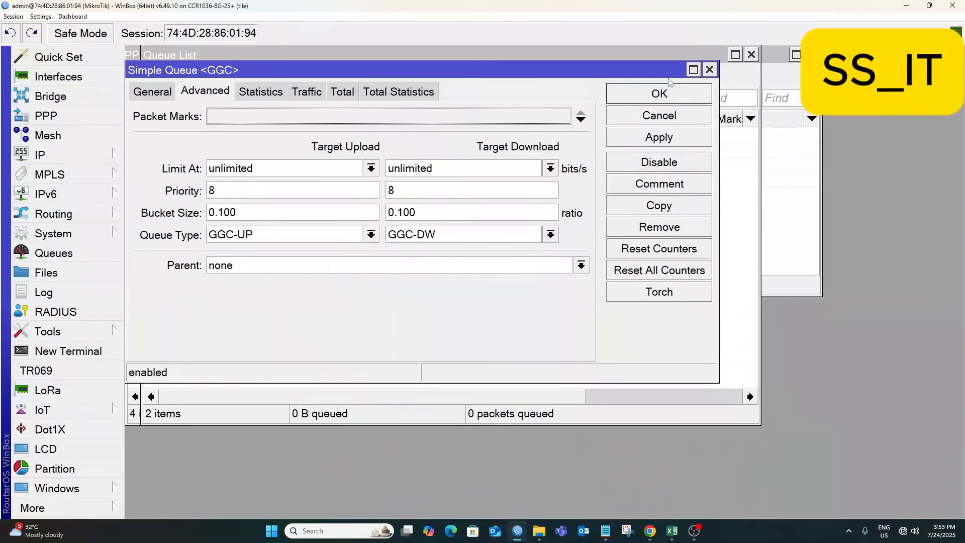
{"action": "left_click", "coordinate": [650, 96]}
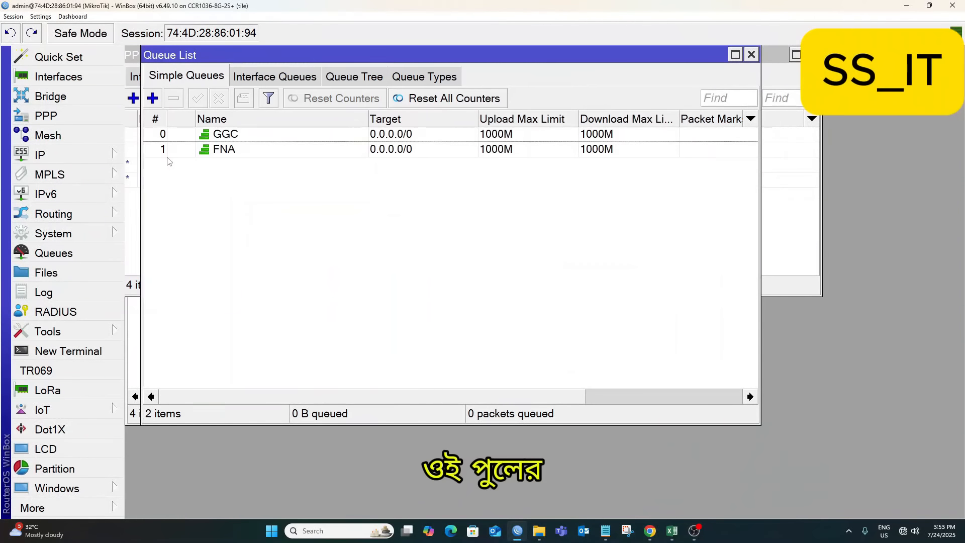
Rename the FNA queue to BDIX with destination BDiX_VLAN111, then apply and close.
{"action": "double_click", "coordinate": [224, 150]}
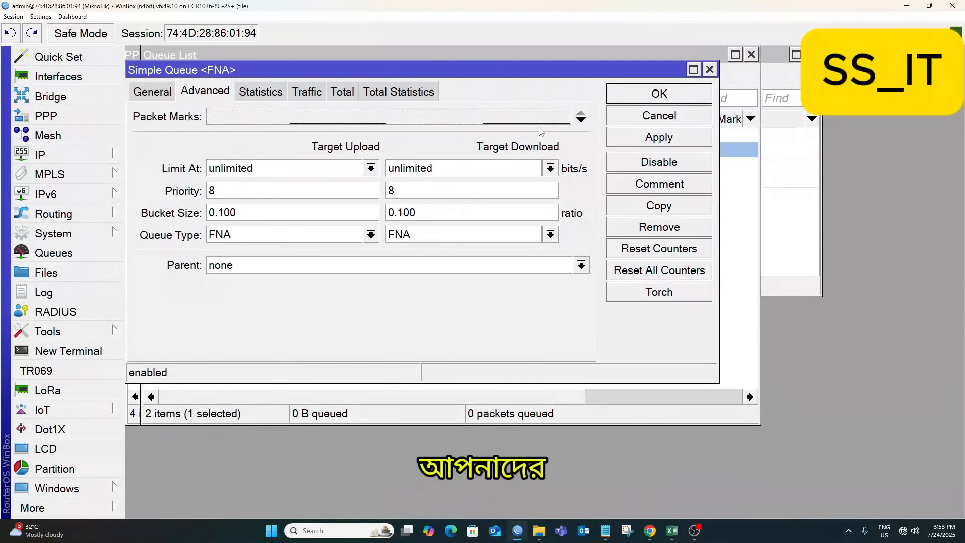
{"action": "left_click", "coordinate": [153, 92]}
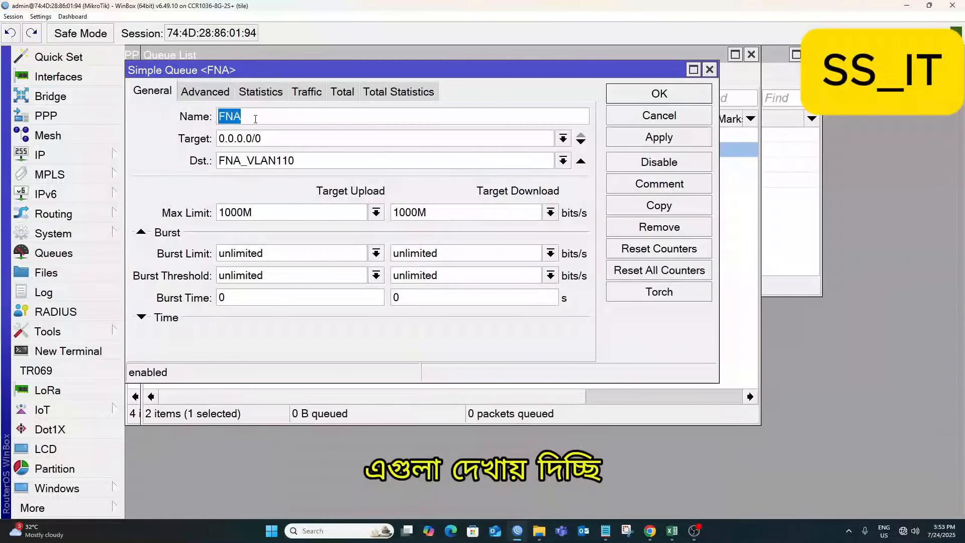
{"action": "type", "text": "BDI"}
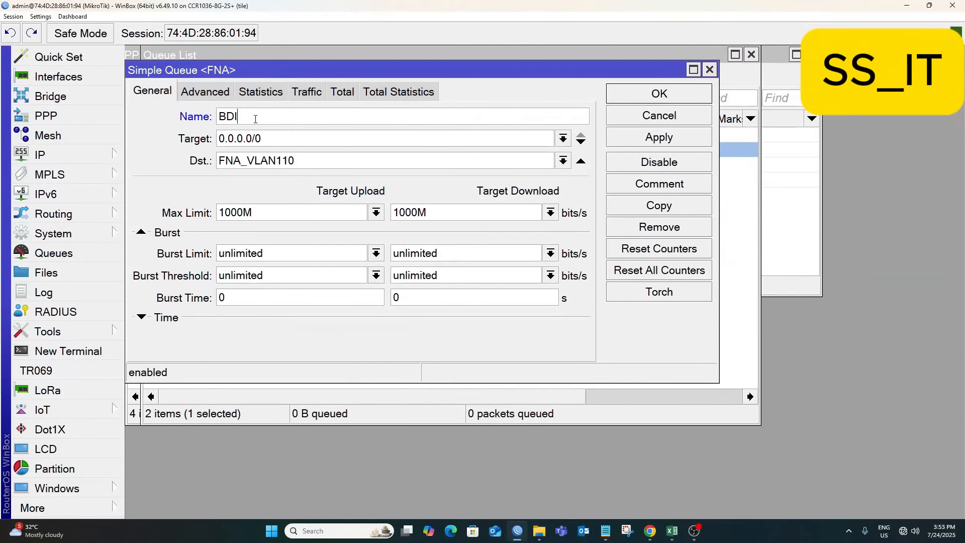
{"action": "type", "text": "X"}
{"action": "left_click", "coordinate": [561, 160]}
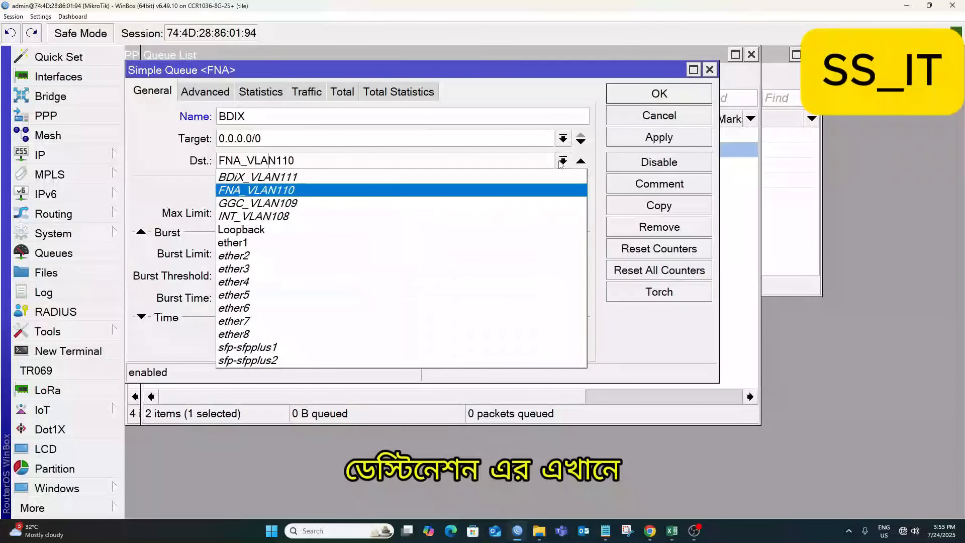
{"action": "left_click", "coordinate": [266, 177]}
{"action": "left_click", "coordinate": [659, 137]}
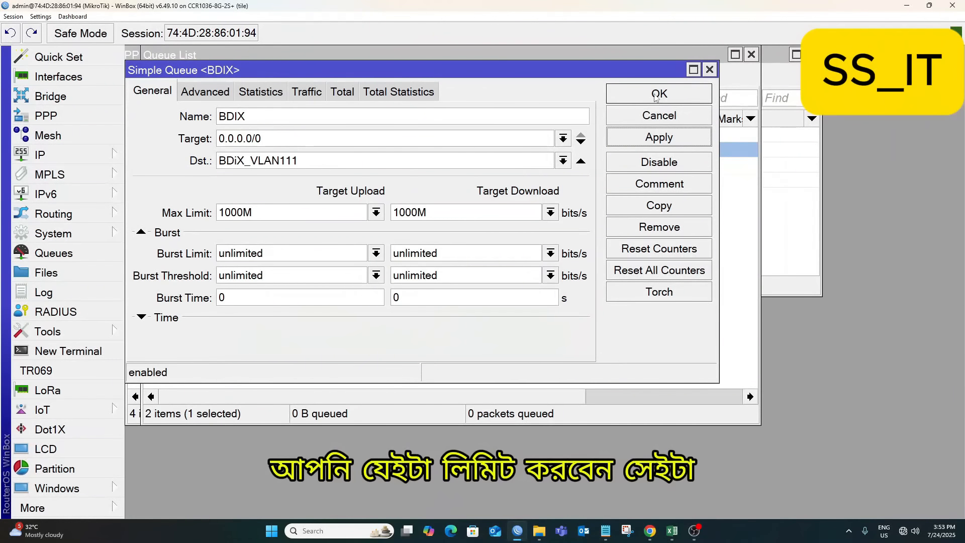
{"action": "left_click", "coordinate": [658, 97]}
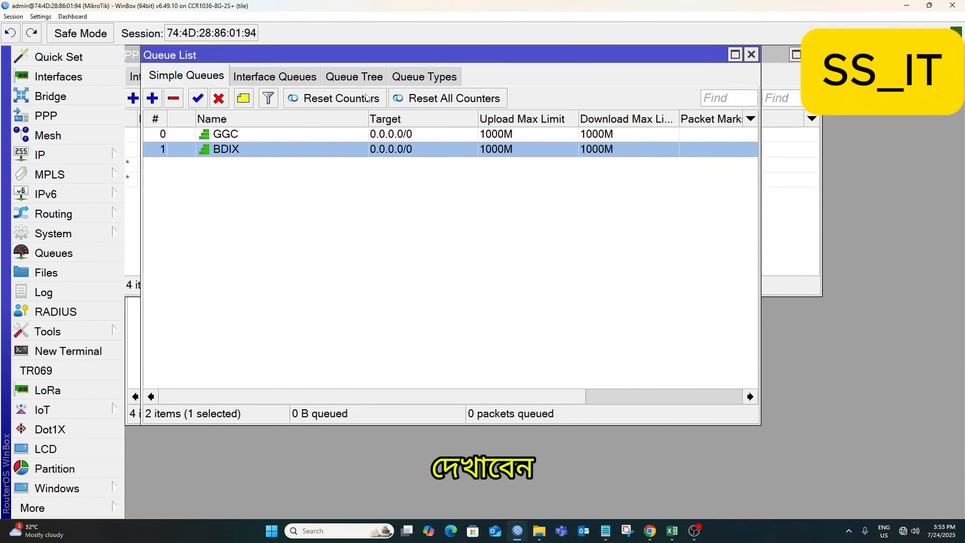
Copy BDIX into a new FNA queue with destination FNA_VLAN110 and close both dialogs.
{"action": "double_click", "coordinate": [241, 149]}
{"action": "left_click", "coordinate": [682, 142]}
{"action": "left_click", "coordinate": [646, 203]}
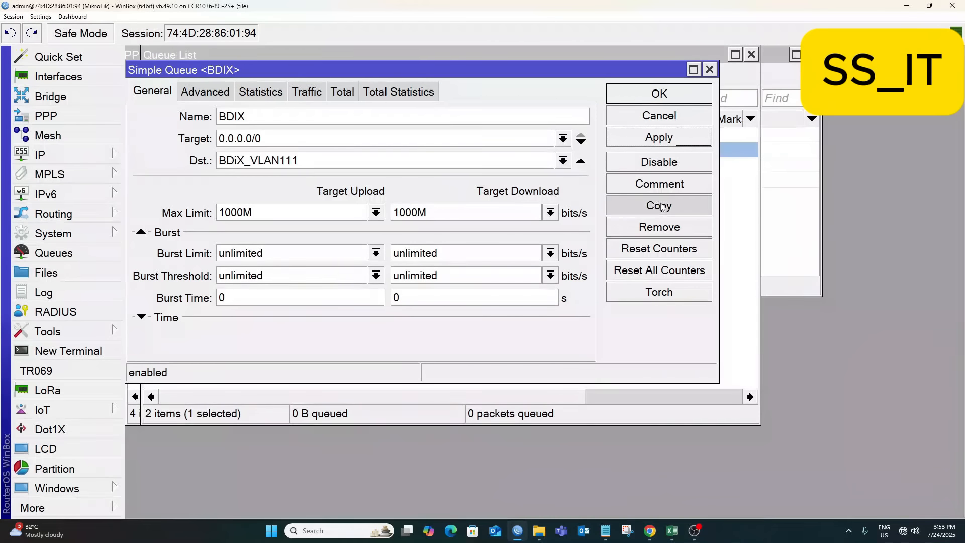
{"action": "type", "text": "FNA"}
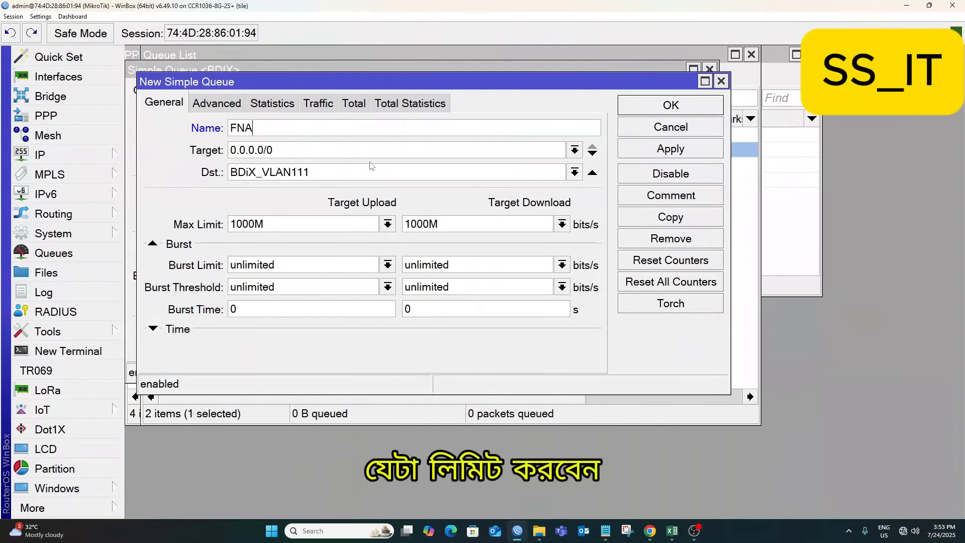
{"action": "left_click", "coordinate": [262, 172]}
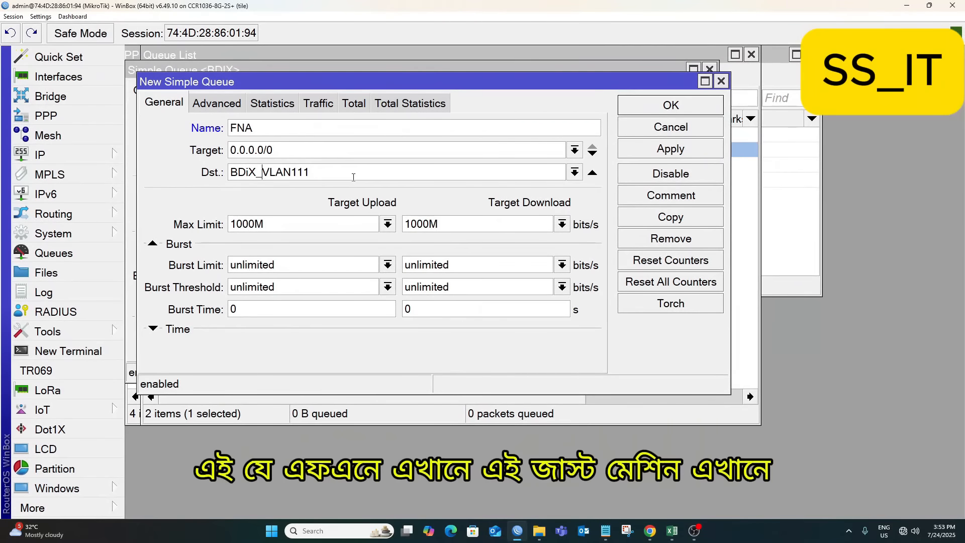
{"action": "left_click", "coordinate": [574, 172]}
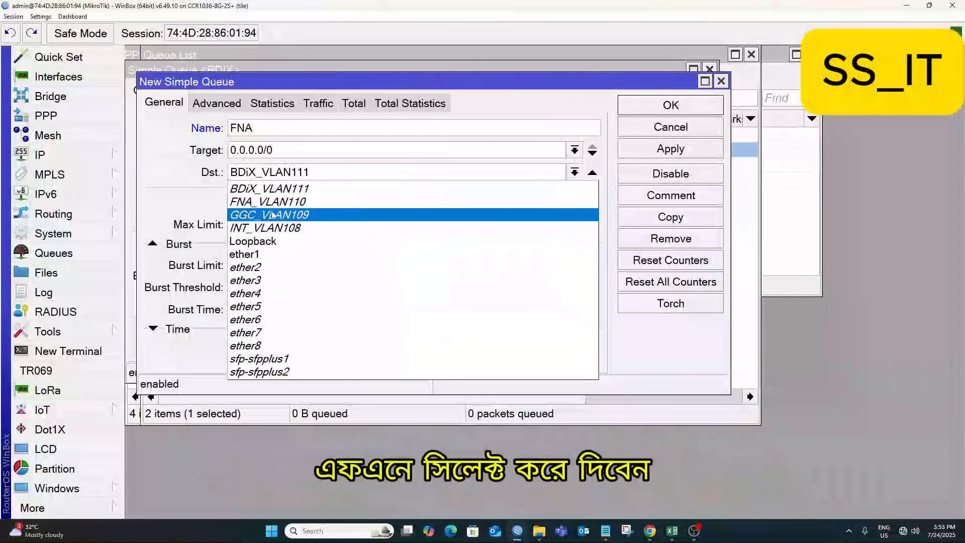
{"action": "left_click", "coordinate": [330, 203]}
{"action": "left_click", "coordinate": [648, 148]}
{"action": "left_click", "coordinate": [672, 105]}
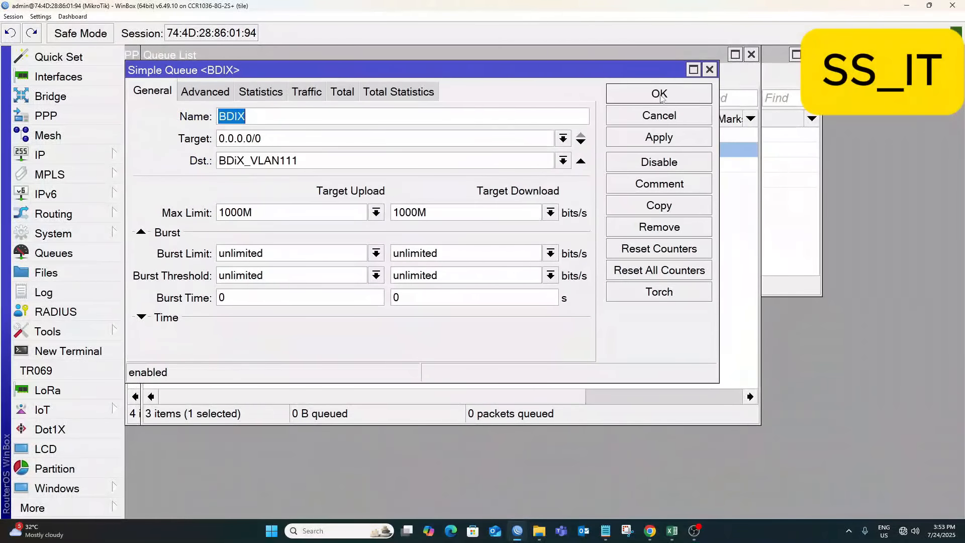
{"action": "left_click", "coordinate": [662, 97]}
Move BDIX to the top of the list and start a new simple queue.
{"action": "left_click_drag", "start_coordinate": [229, 157], "coordinate": [207, 122]}
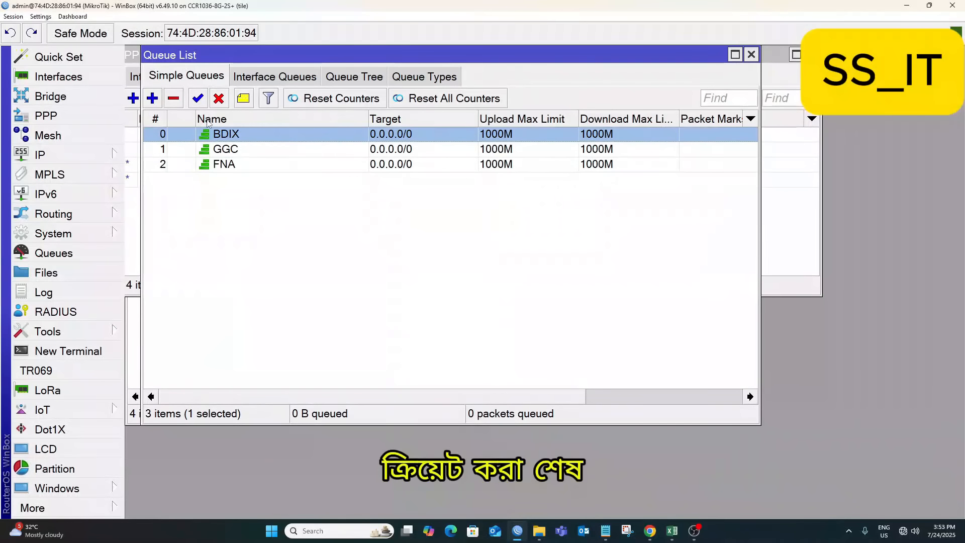
{"action": "left_click", "coordinate": [332, 196]}
{"action": "left_click", "coordinate": [152, 98]}
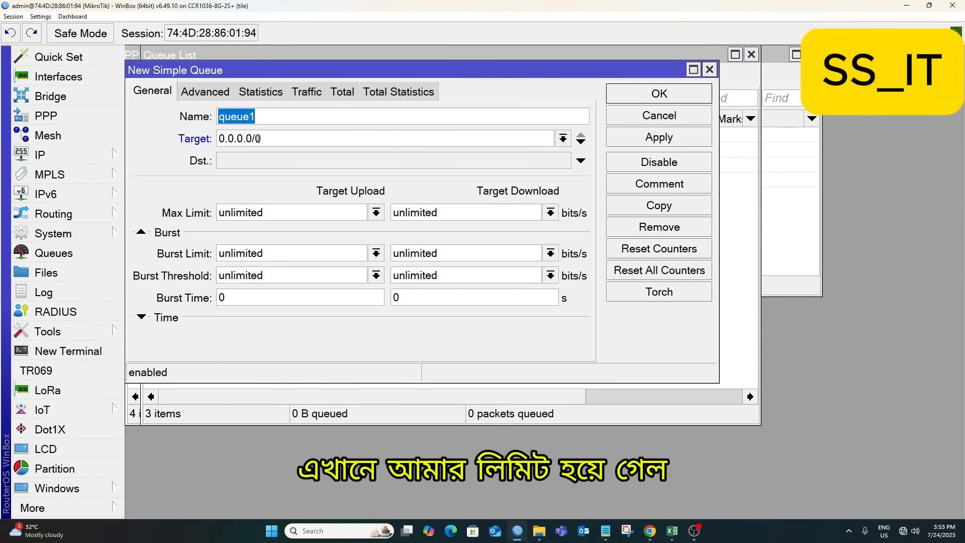
Name the queue MAC-10mb with target 10.35.4.0/22.
{"action": "type", "text": "MAC-10mb"}
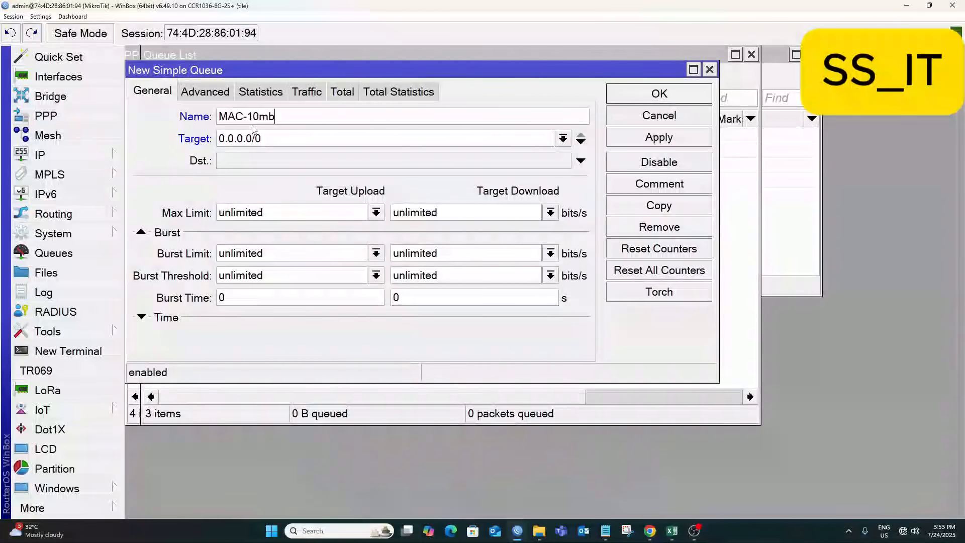
{"action": "left_click_drag", "start_coordinate": [280, 138], "coordinate": [212, 130]}
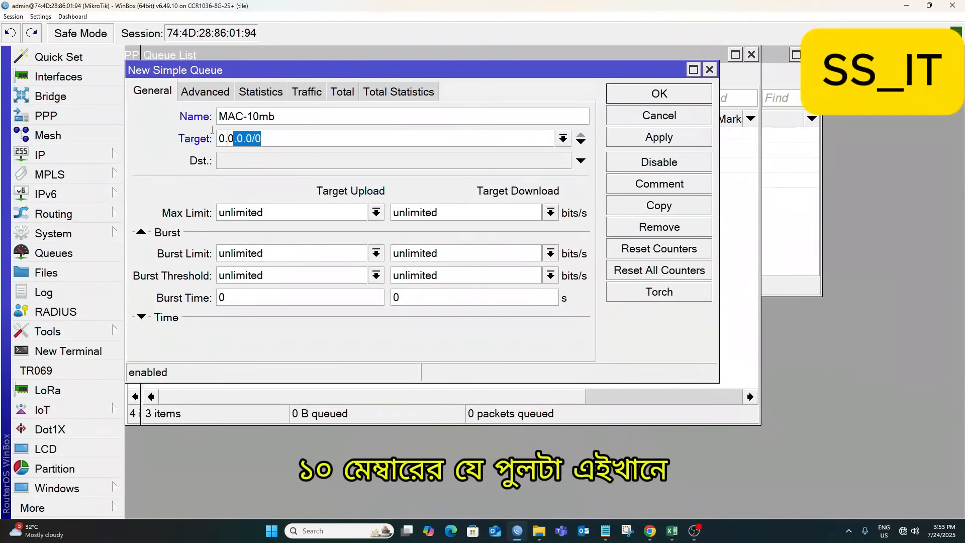
{"action": "type", "text": "10"}
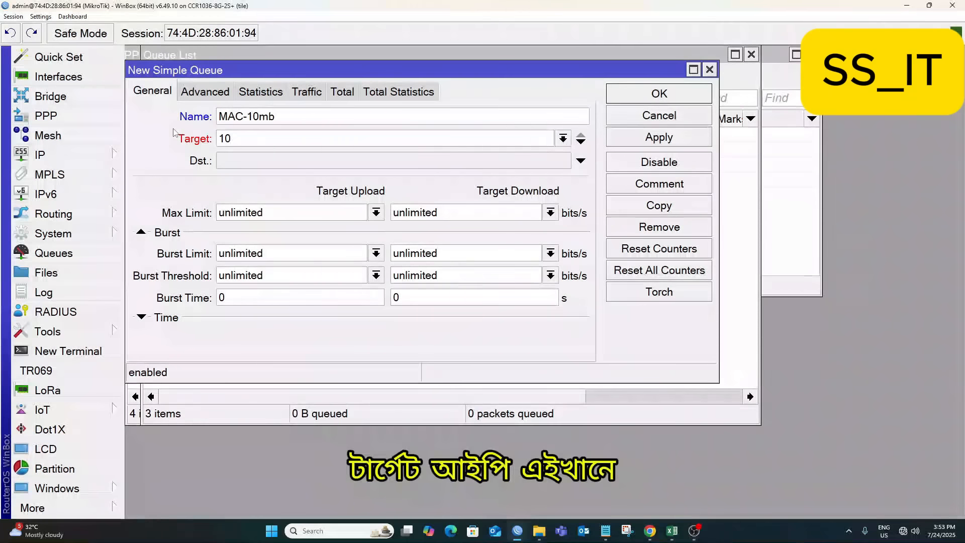
{"action": "type", "text": ".35.4.0/22"}
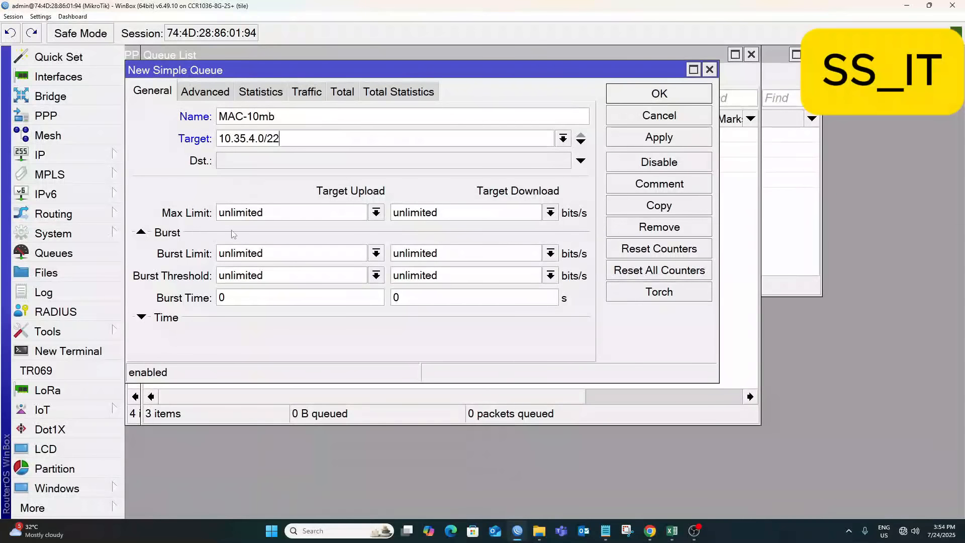
Set 1000M upload and download max limits, keep default-small upload type, and apply.
{"action": "left_click_drag", "start_coordinate": [266, 211], "coordinate": [177, 215]}
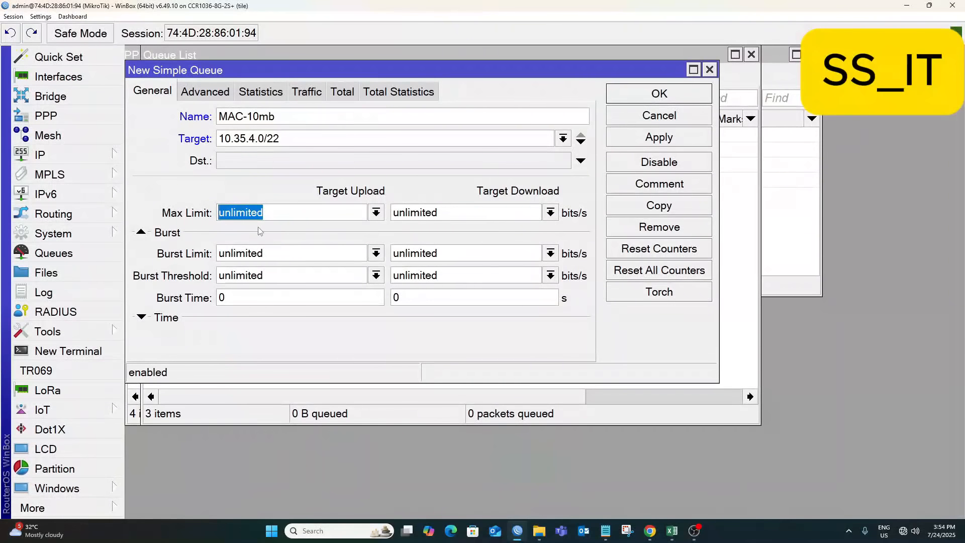
{"action": "type", "text": "1000M"}
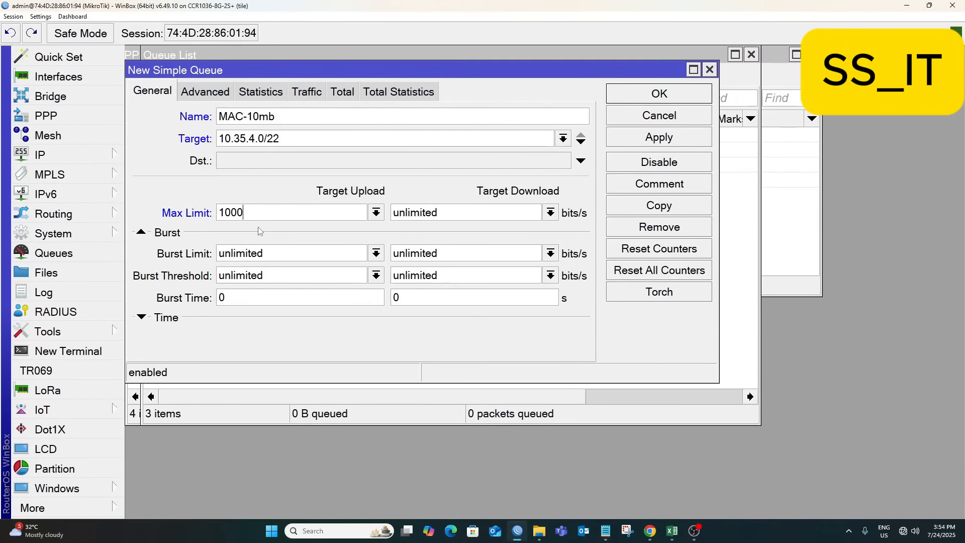
{"action": "double_click", "coordinate": [394, 203]}
{"action": "type", "text": "1000M"}
{"action": "left_click", "coordinate": [201, 92]}
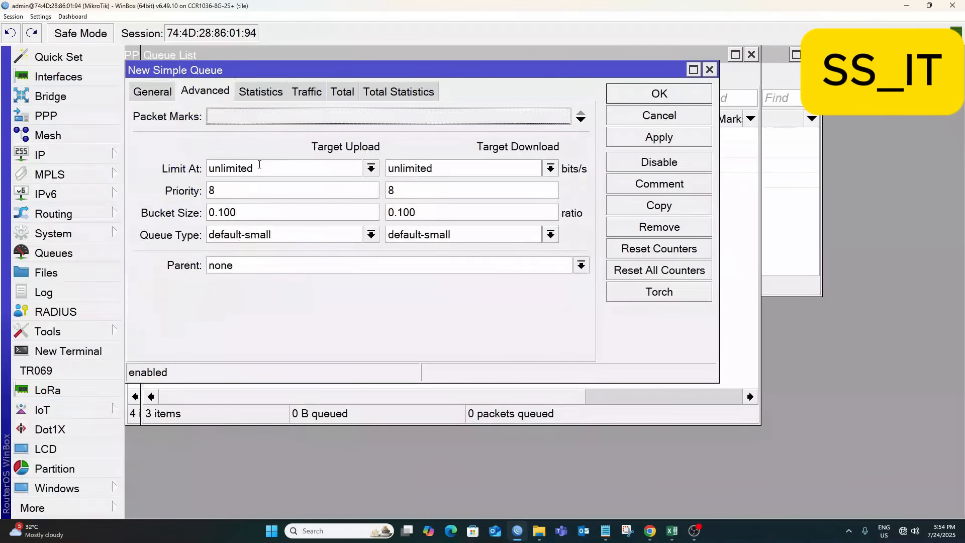
{"action": "left_click", "coordinate": [268, 240]}
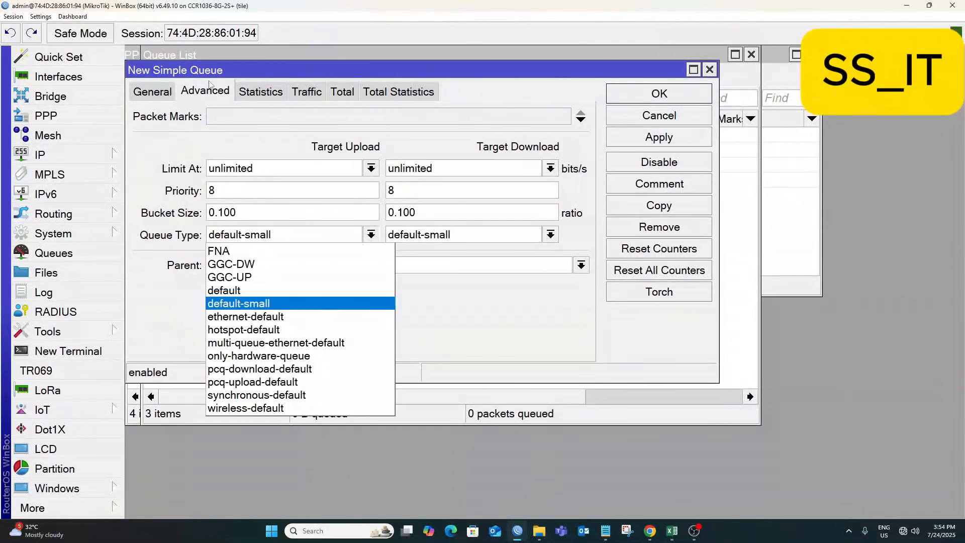
{"action": "left_click", "coordinate": [158, 93]}
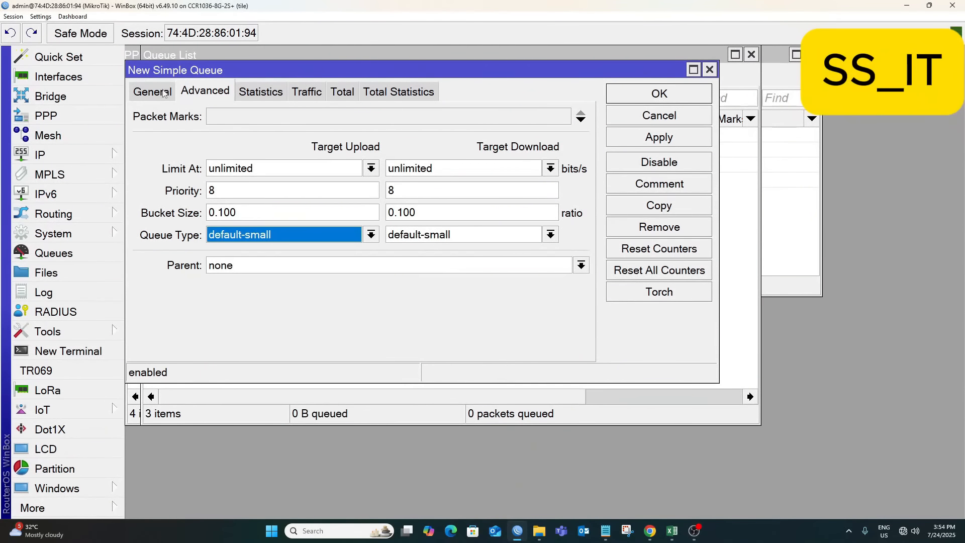
{"action": "left_click", "coordinate": [686, 135]}
Start a new pcq queue type named UPLAOD in the Queue Types list.
{"action": "left_click", "coordinate": [659, 93]}
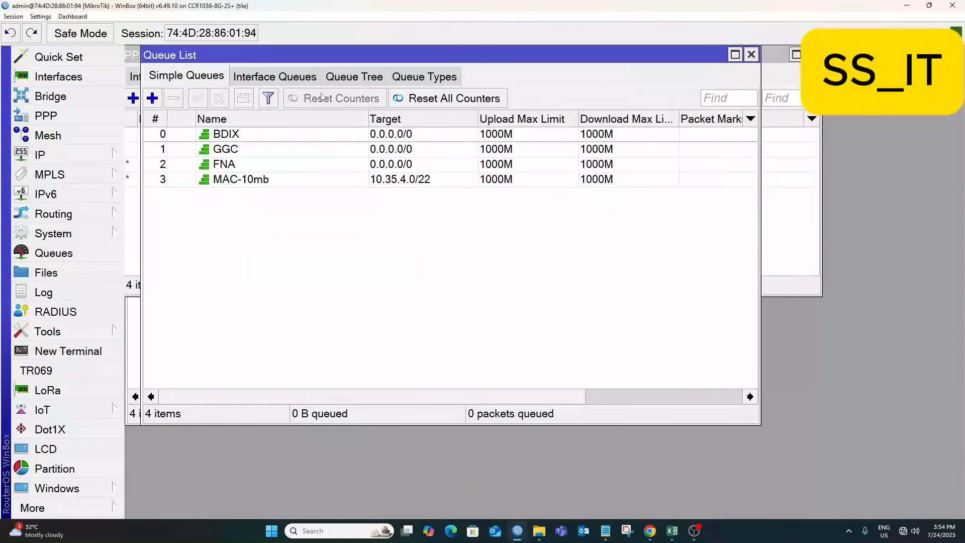
{"action": "left_click", "coordinate": [424, 76]}
{"action": "left_click", "coordinate": [153, 98]}
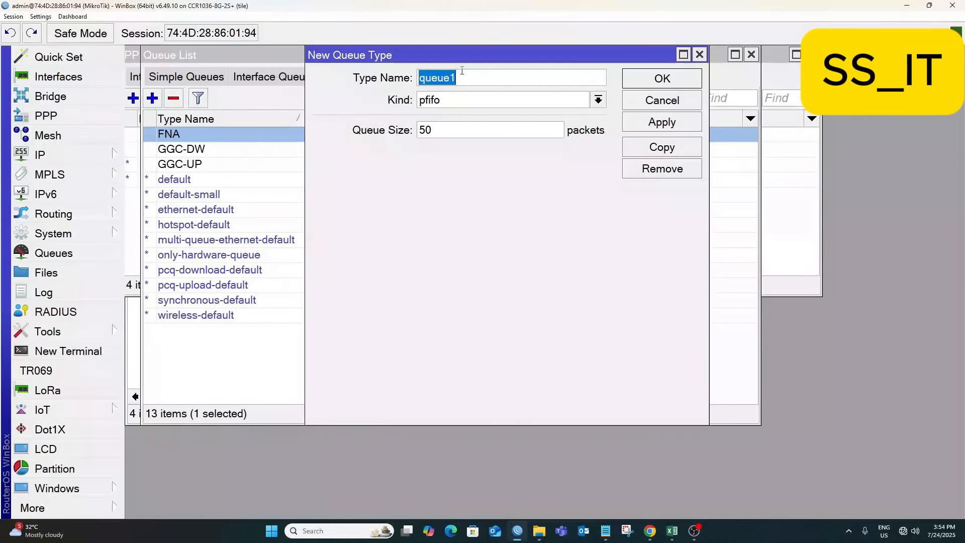
{"action": "type", "text": "U"}
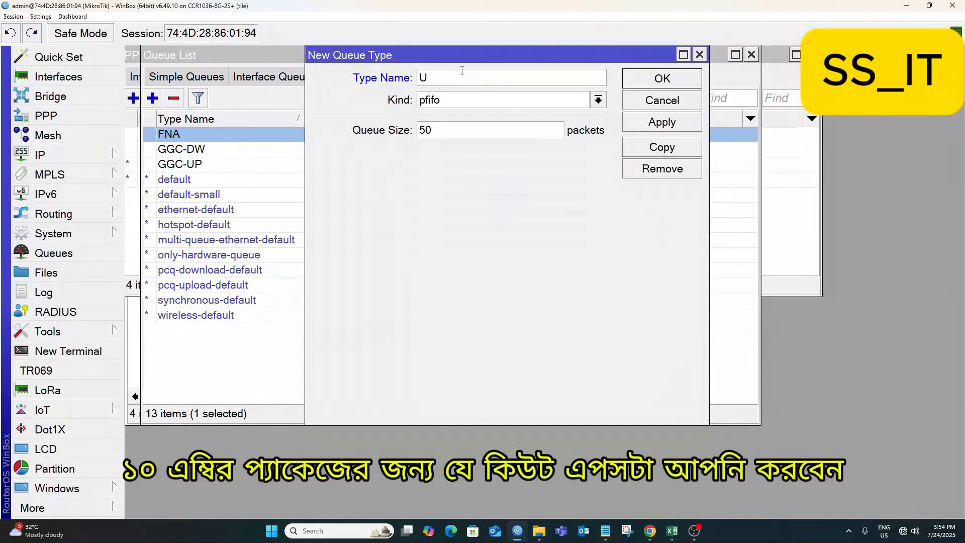
{"action": "type", "text": "PLA"}
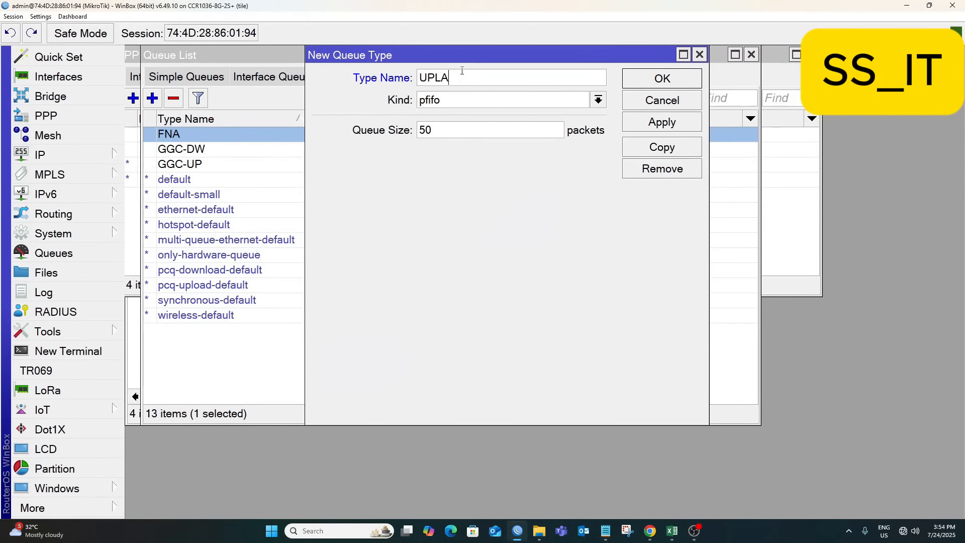
{"action": "type", "text": "OD"}
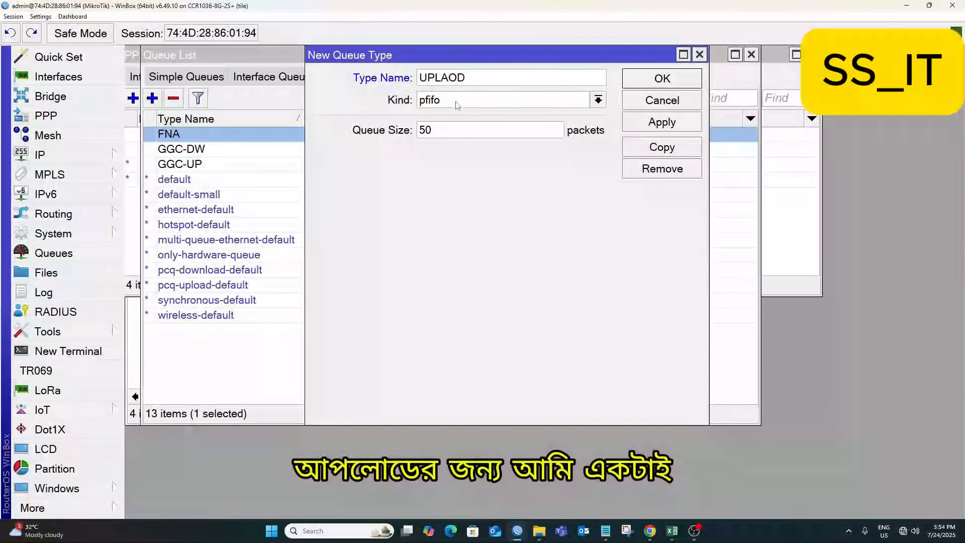
{"action": "left_click", "coordinate": [445, 104]}
{"action": "left_click", "coordinate": [439, 150]}
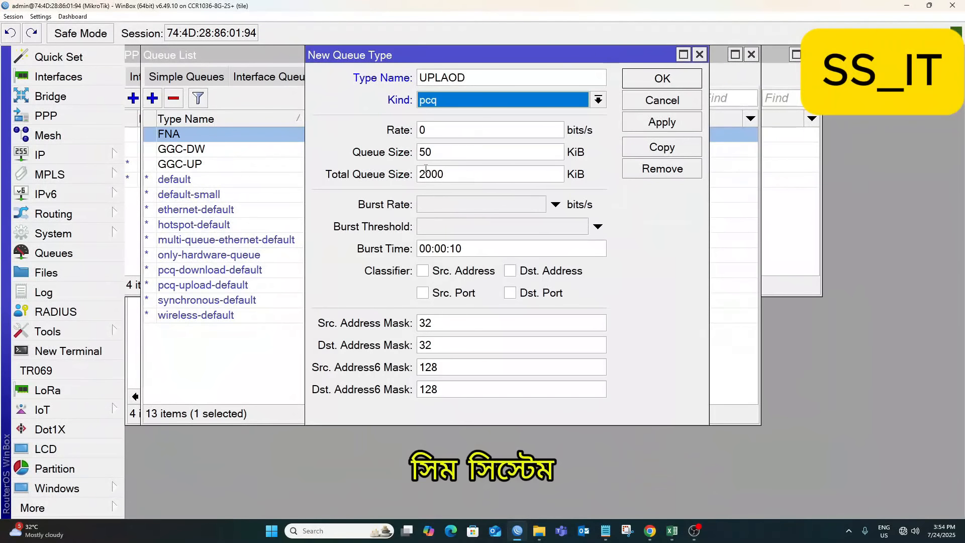
Give UPLAOD queue size 500, total 2000000, classify by source address, and save it.
{"action": "left_click", "coordinate": [440, 150]}
{"action": "type", "text": "0"}
{"action": "left_click", "coordinate": [458, 175]}
{"action": "type", "text": "000"}
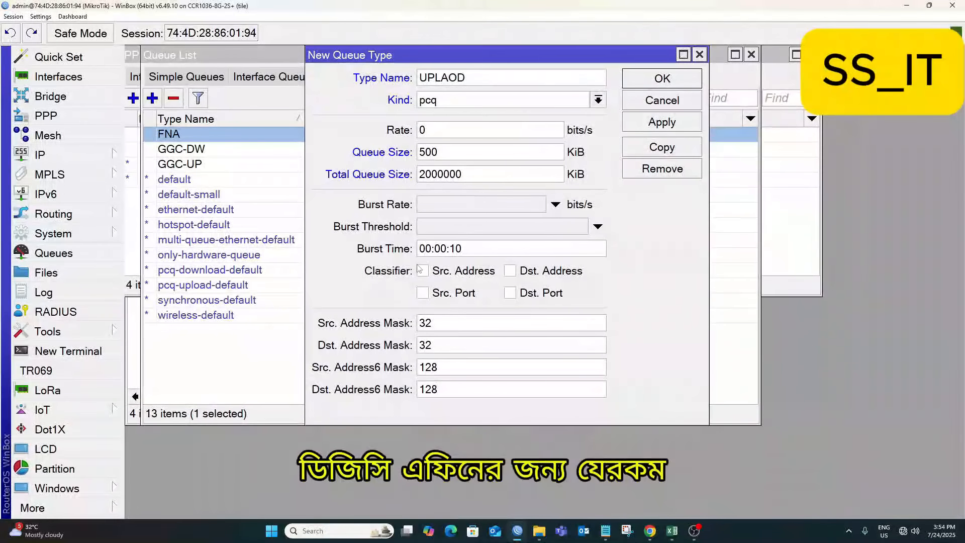
{"action": "left_click", "coordinate": [441, 274]}
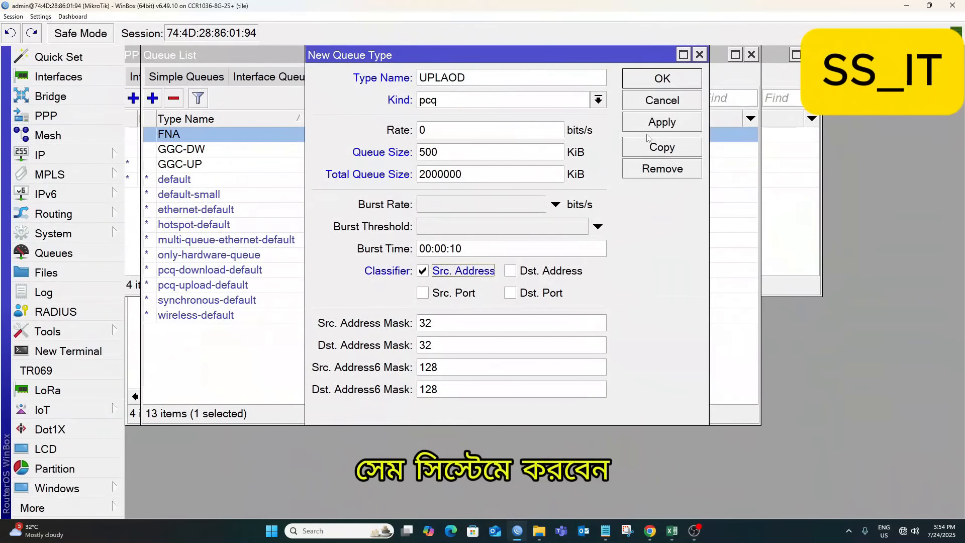
{"action": "left_click", "coordinate": [666, 122]}
{"action": "left_click", "coordinate": [670, 102]}
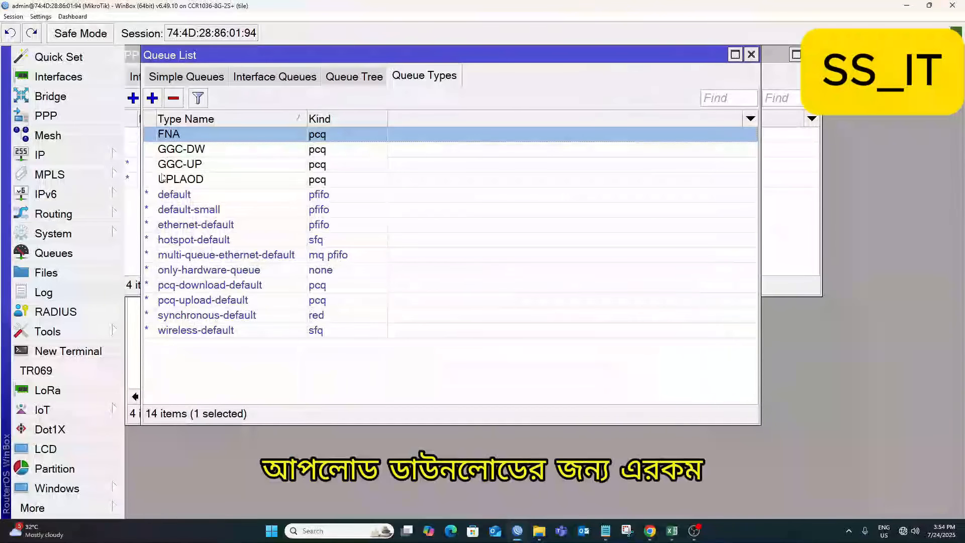
Create a pcq queue type named MAC-10mb with a 10M rate.
{"action": "left_click", "coordinate": [152, 98]}
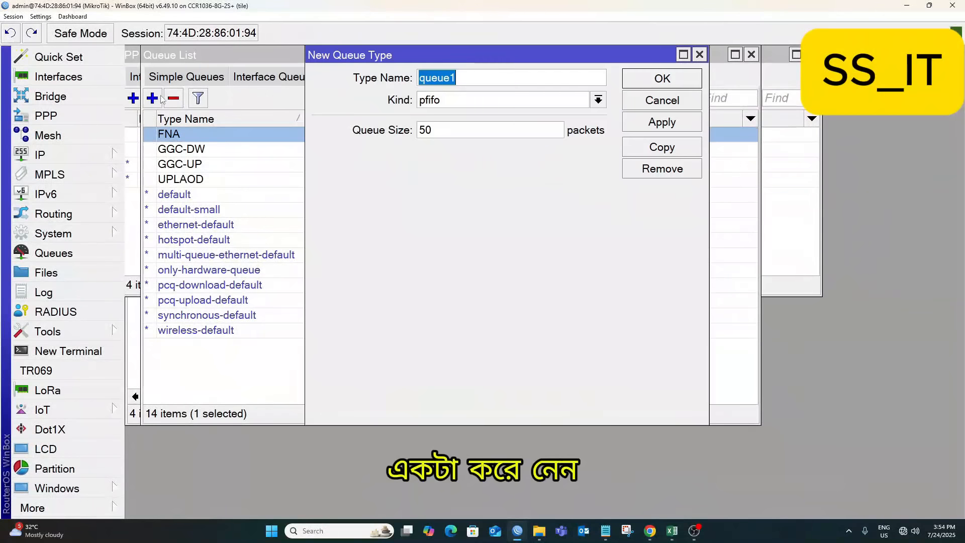
{"action": "type", "text": "MAC-10mb"}
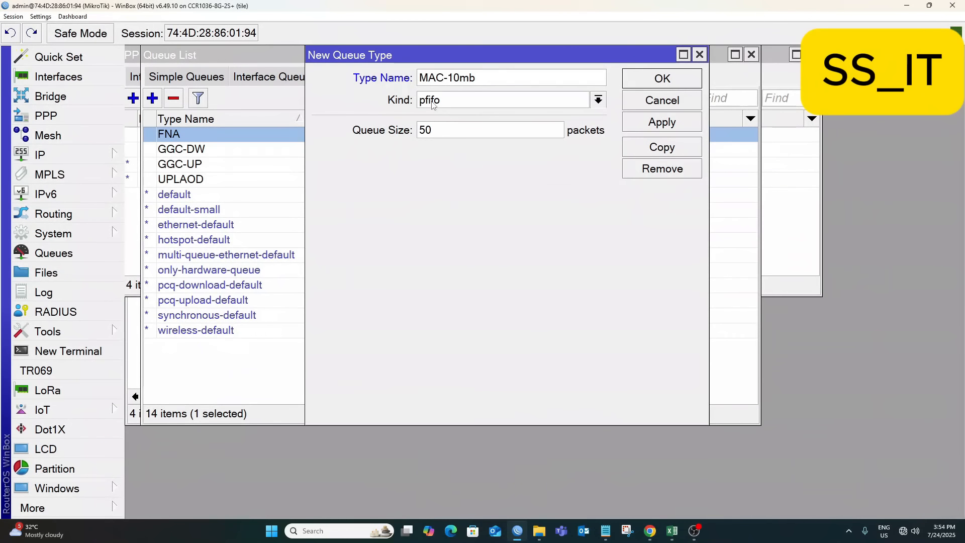
{"action": "left_click", "coordinate": [429, 101]}
{"action": "left_click", "coordinate": [436, 157]}
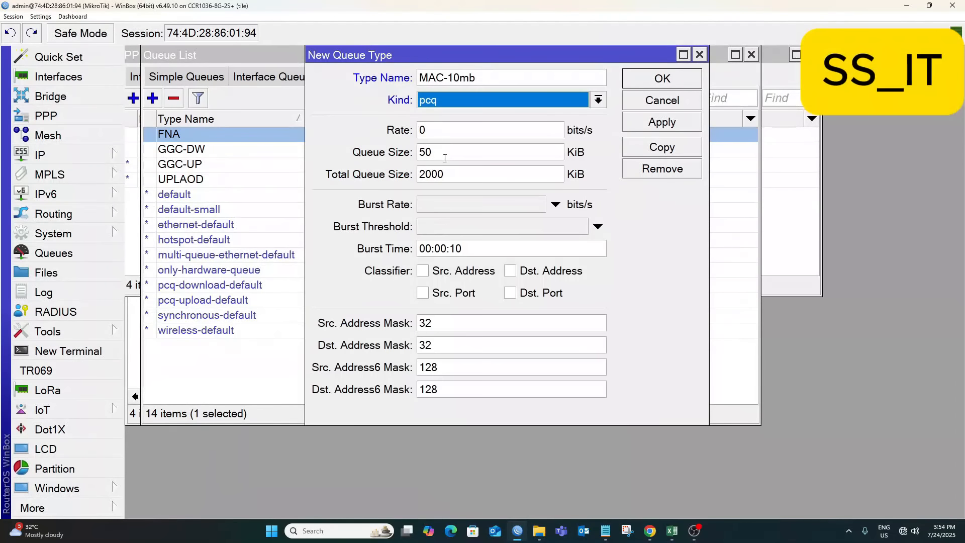
{"action": "double_click", "coordinate": [440, 131]}
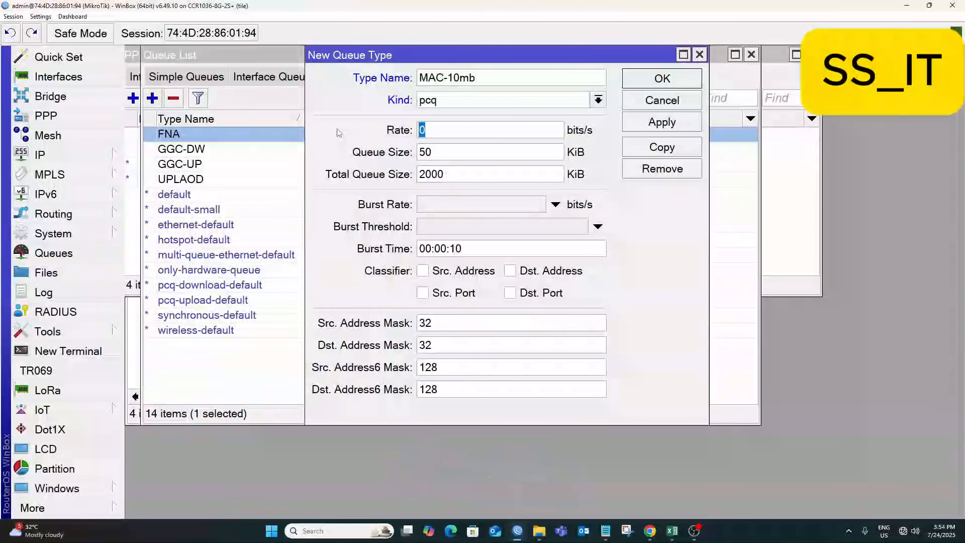
{"action": "type", "text": "10 M"}
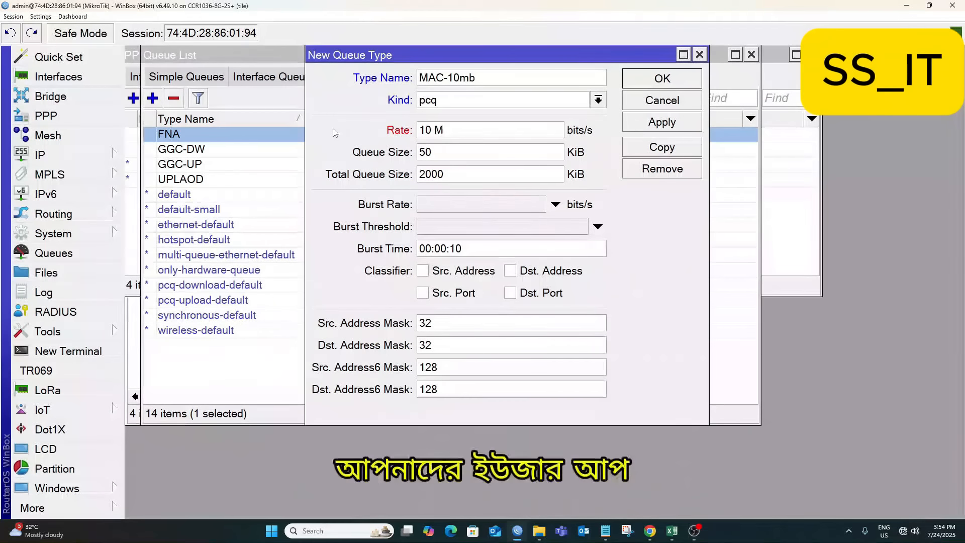
{"action": "key", "text": "BackSpace"}
{"action": "key", "text": "BackSpace"}
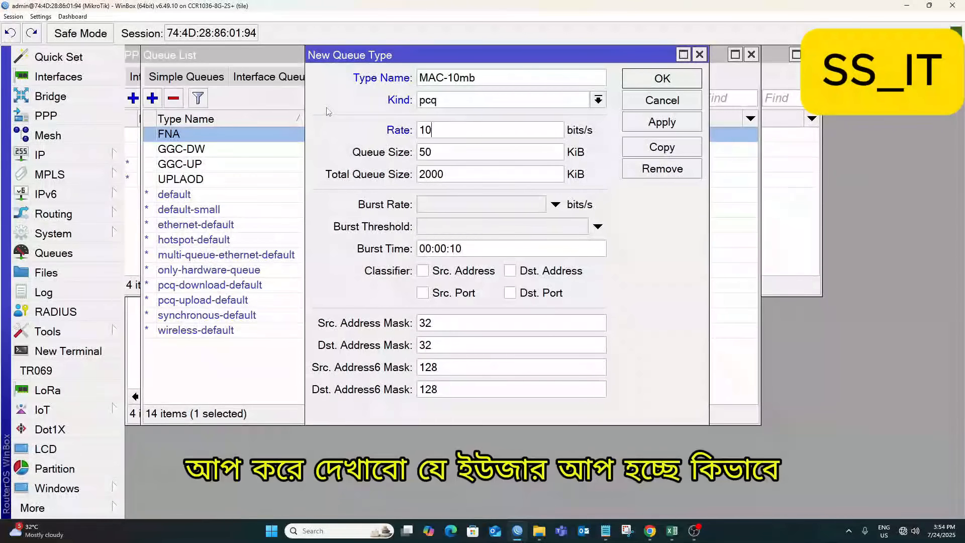
Give MAC-10mb queue size 500, total 2000000, classify by destination address, and save it.
{"action": "left_click", "coordinate": [446, 156]}
{"action": "type", "text": "0"}
{"action": "left_click", "coordinate": [469, 172]}
{"action": "type", "text": "000"}
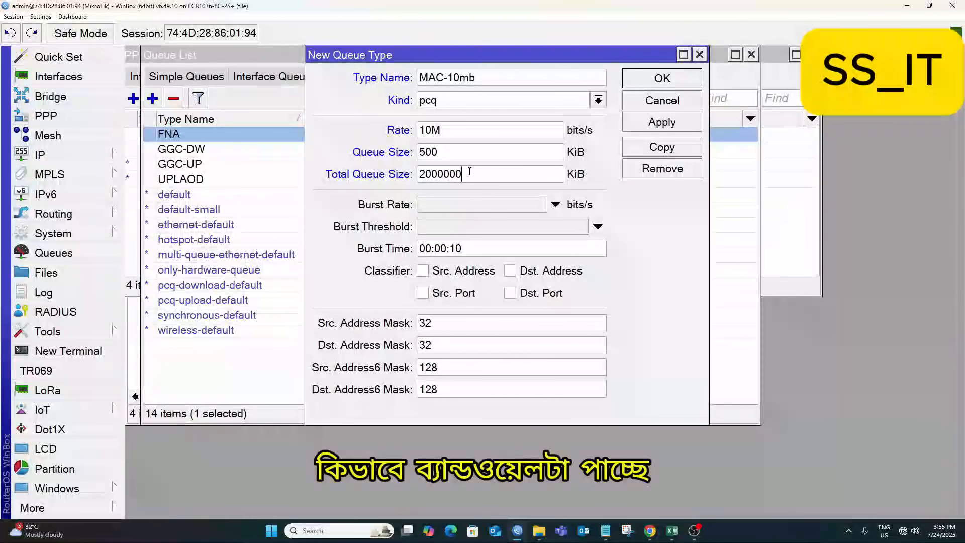
{"action": "left_click", "coordinate": [509, 270]}
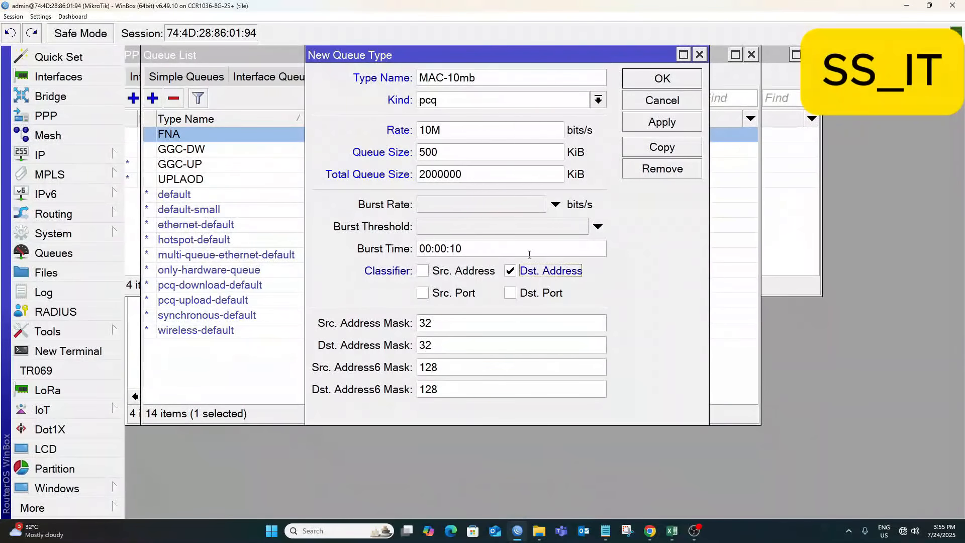
{"action": "left_click", "coordinate": [664, 122]}
{"action": "left_click", "coordinate": [662, 79]}
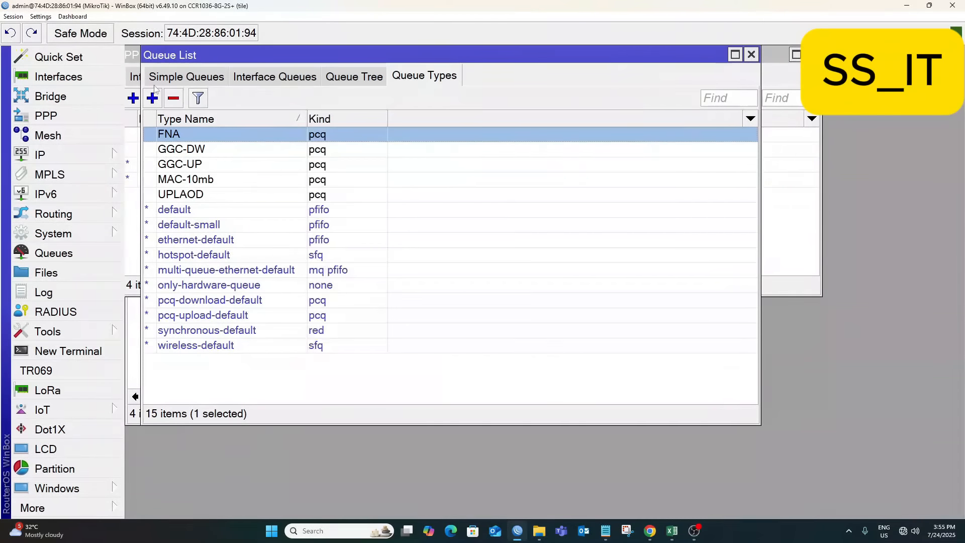
On the MAC-10mb simple queue's Advanced settings, choose UPLAOD for upload and MAC-10mb for download.
{"action": "left_click", "coordinate": [173, 73]}
{"action": "double_click", "coordinate": [216, 179]}
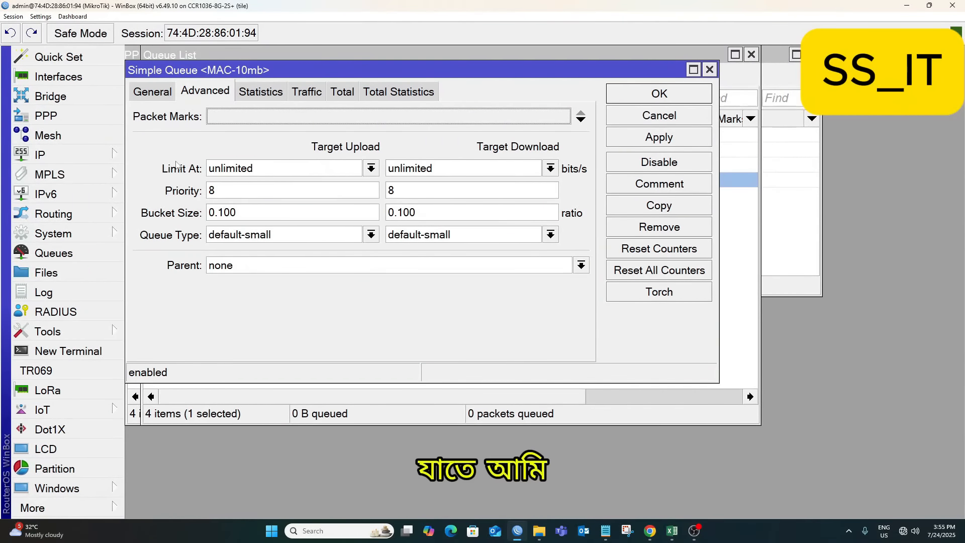
{"action": "left_click", "coordinate": [251, 236]}
{"action": "left_click", "coordinate": [224, 303]}
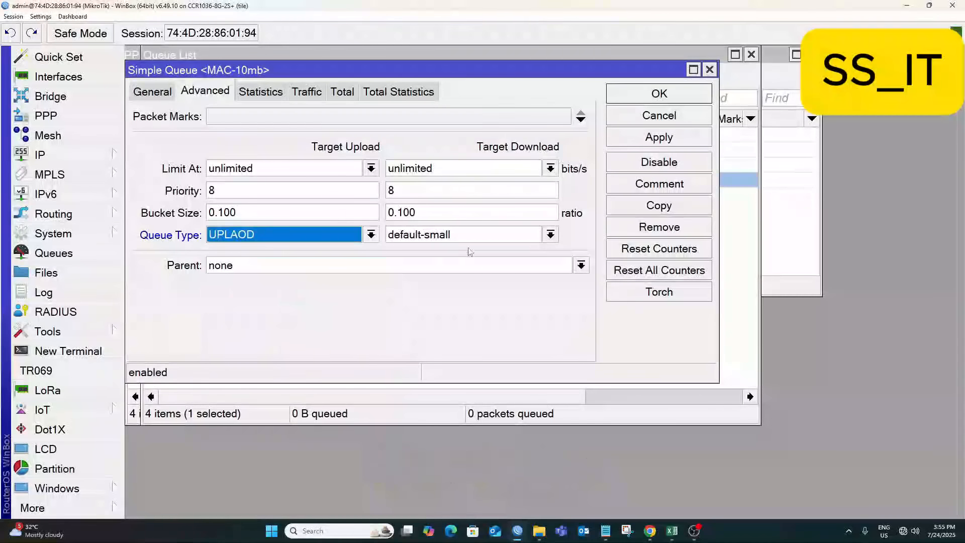
{"action": "left_click", "coordinate": [459, 235]}
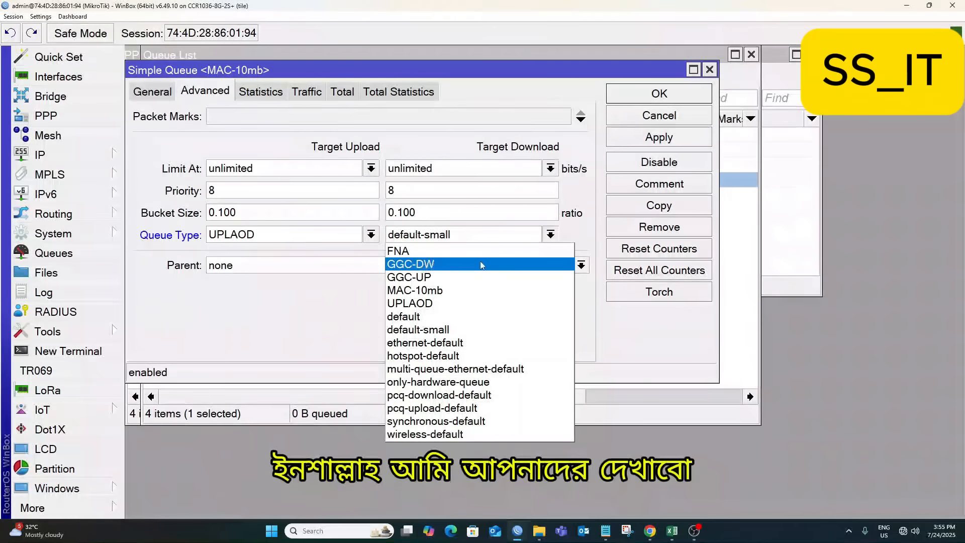
{"action": "left_click", "coordinate": [430, 295]}
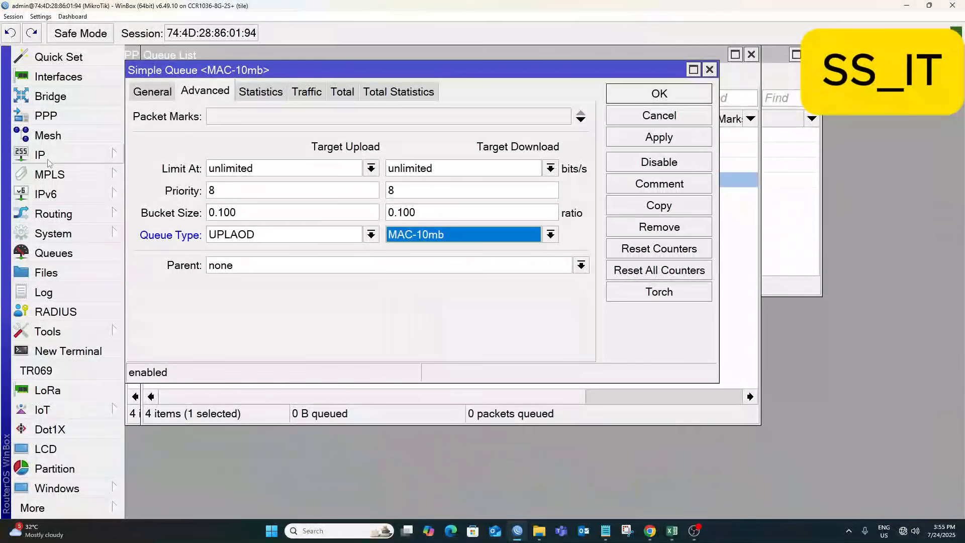
{"action": "left_click", "coordinate": [660, 140]}
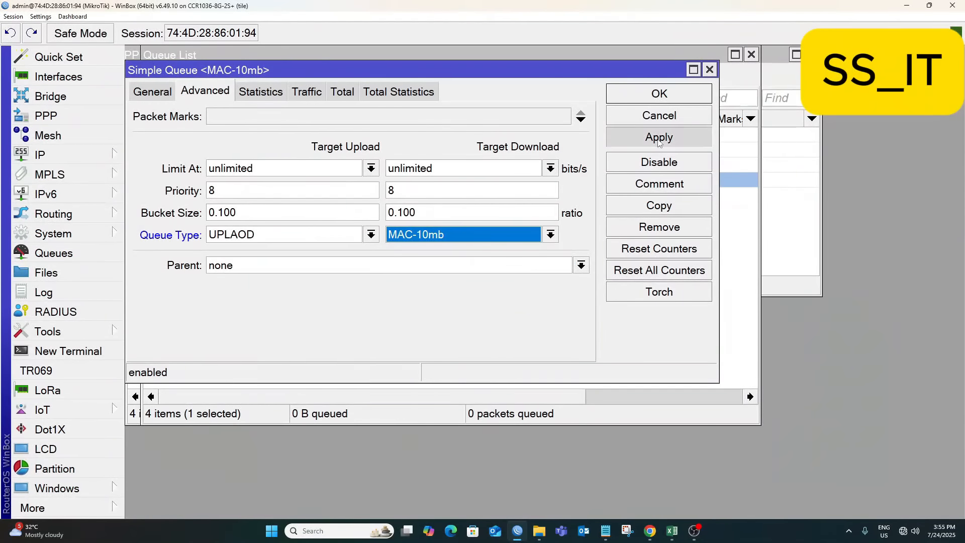
{"action": "left_click", "coordinate": [658, 100]}
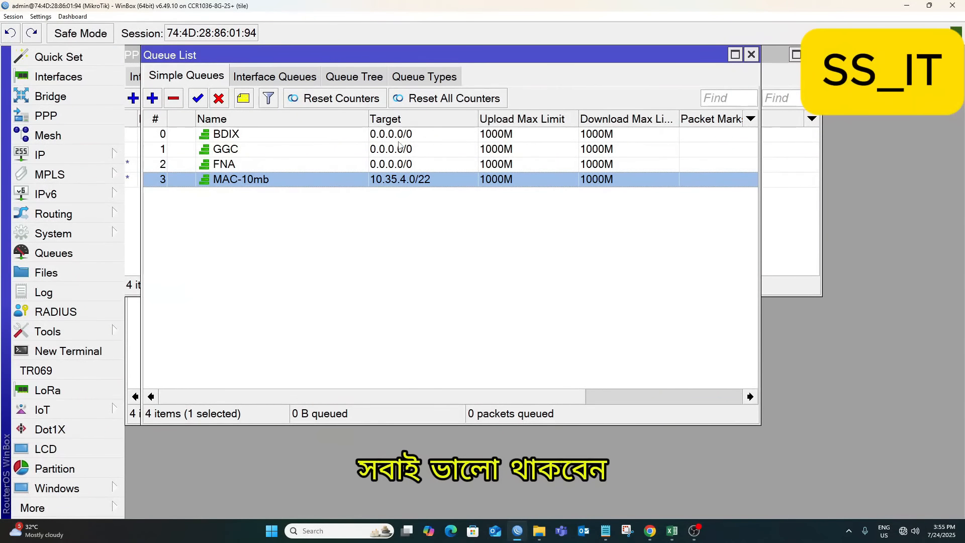
Review the GGC and MAC-10mb simple queue settings, closing each afterwards.
{"action": "double_click", "coordinate": [222, 149]}
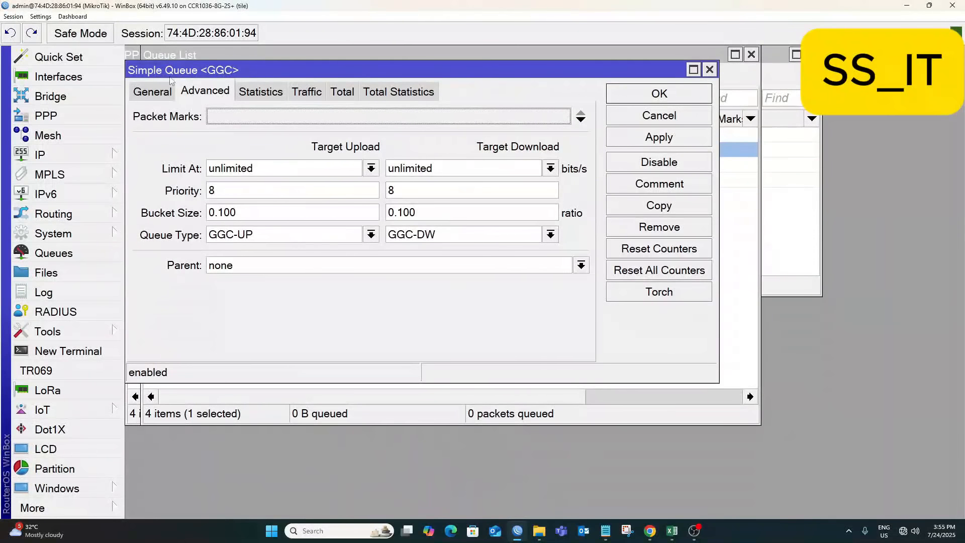
{"action": "left_click", "coordinate": [678, 87]}
{"action": "double_click", "coordinate": [376, 178]}
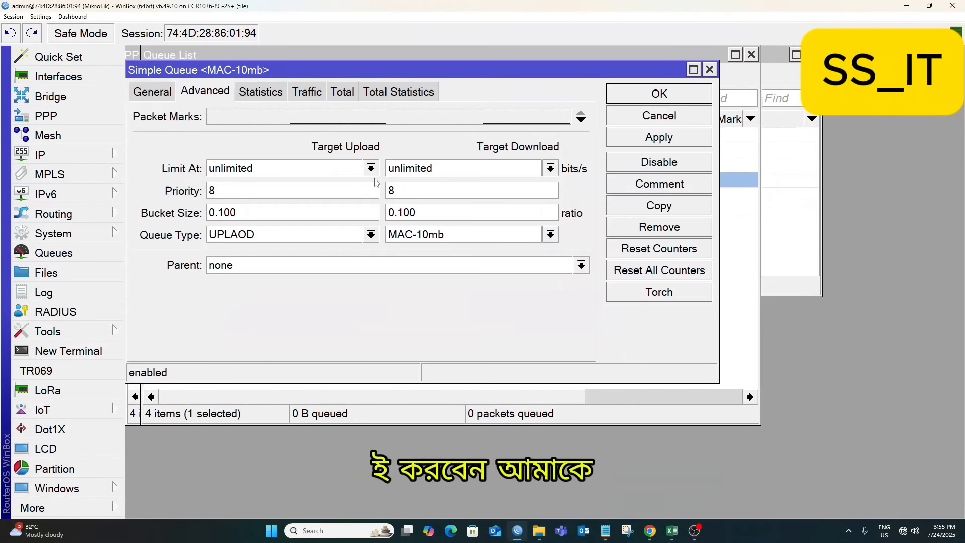
{"action": "left_click", "coordinate": [659, 93]}
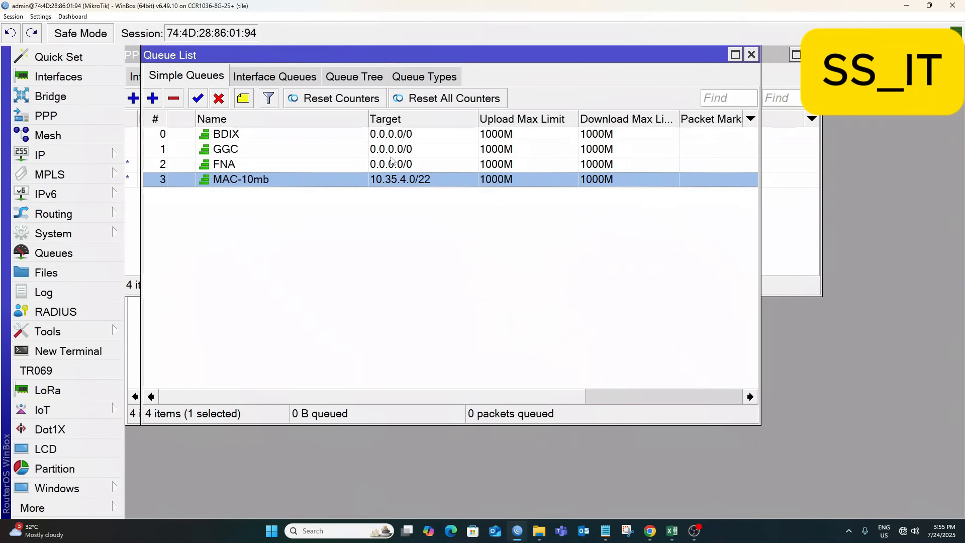
{"action": "double_click", "coordinate": [397, 179]}
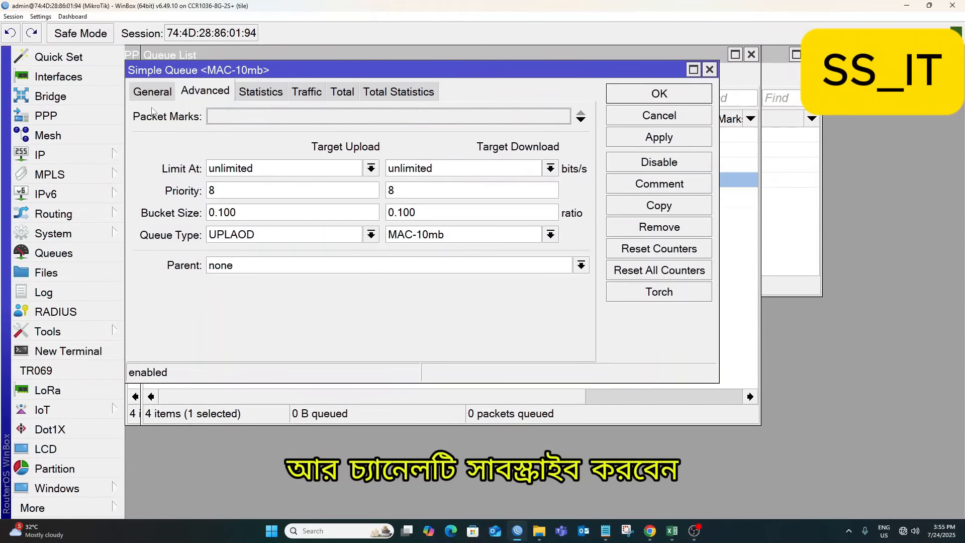
{"action": "left_click", "coordinate": [164, 98]}
{"action": "left_click", "coordinate": [658, 94]}
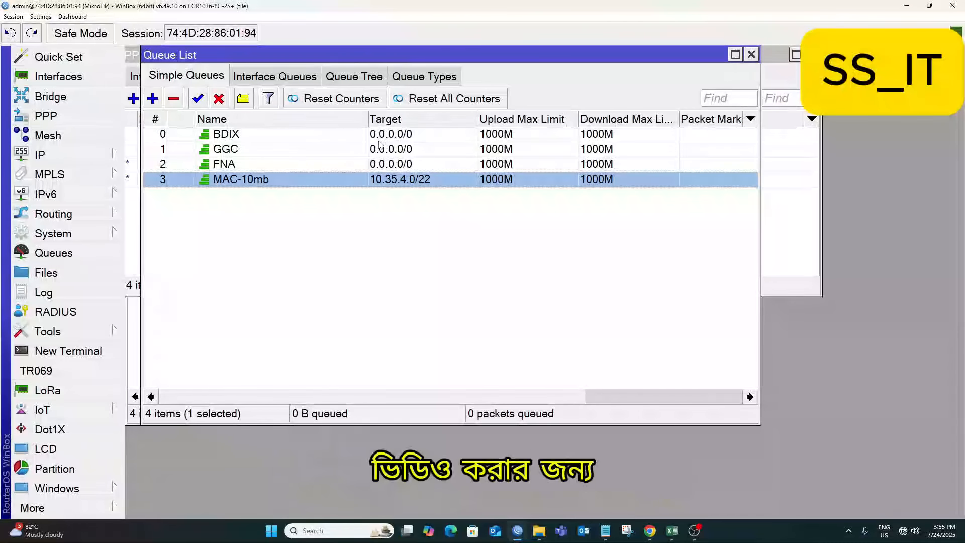
{"action": "double_click", "coordinate": [407, 180]}
{"action": "left_click", "coordinate": [674, 93]}
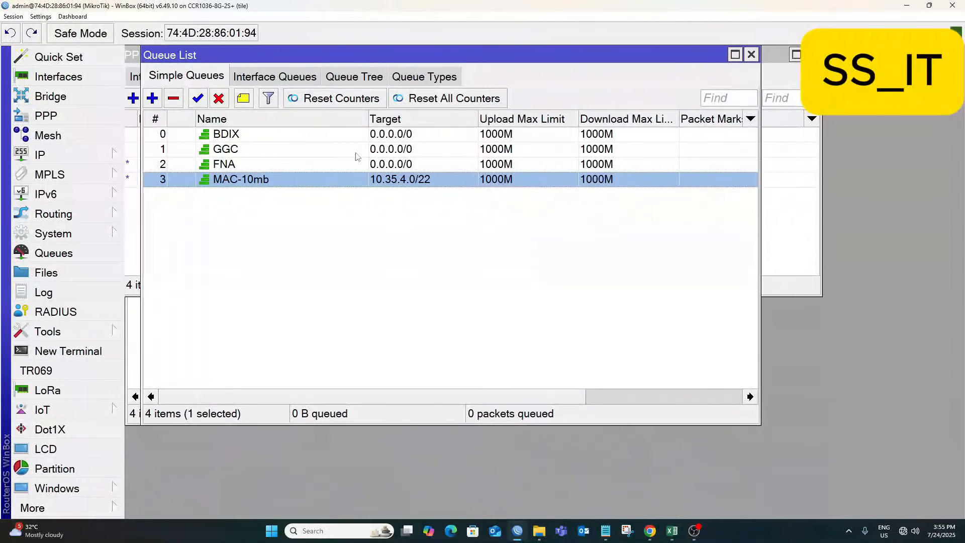
Recheck GGC's target, close the Queue List window, and open a tray icon's menu.
{"action": "double_click", "coordinate": [387, 151]}
{"action": "key", "text": "Tab"}
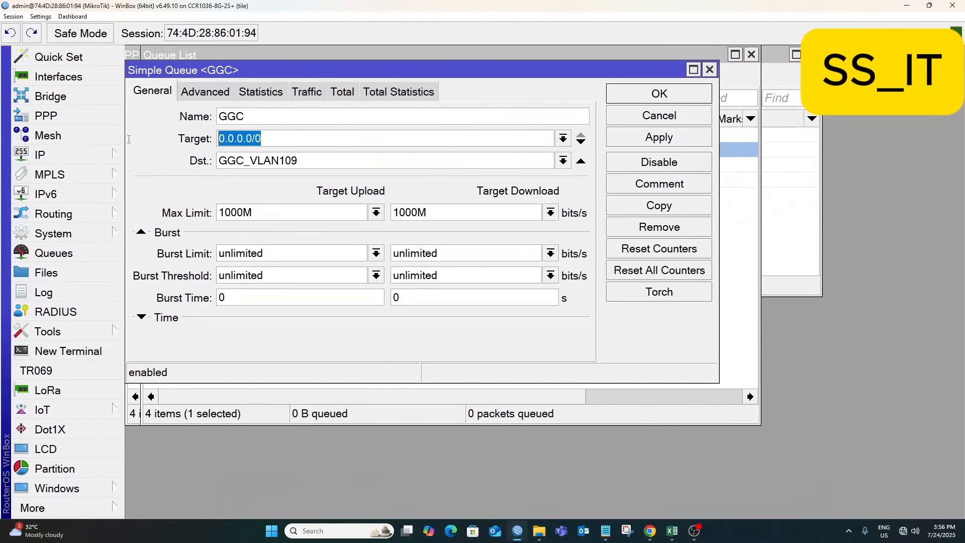
{"action": "left_click", "coordinate": [660, 94]}
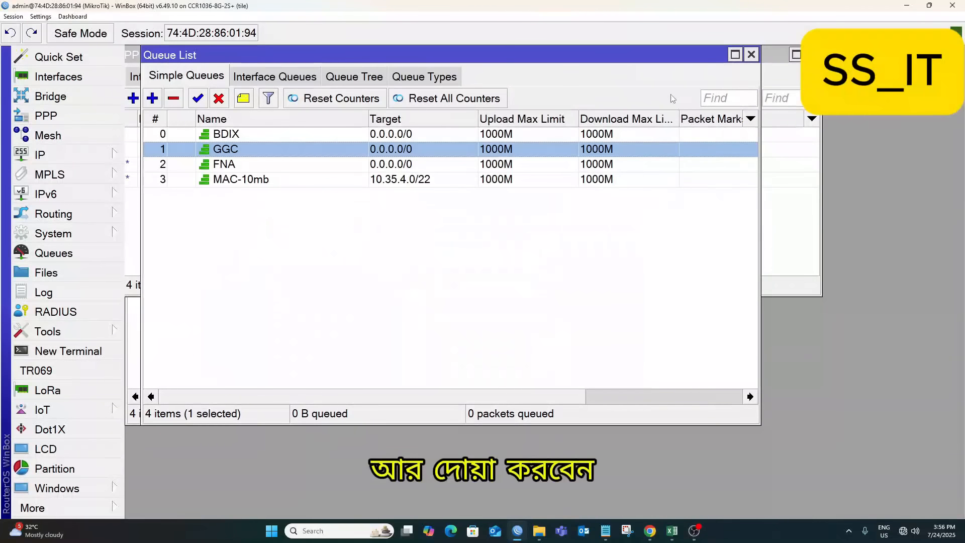
{"action": "left_click", "coordinate": [751, 54]}
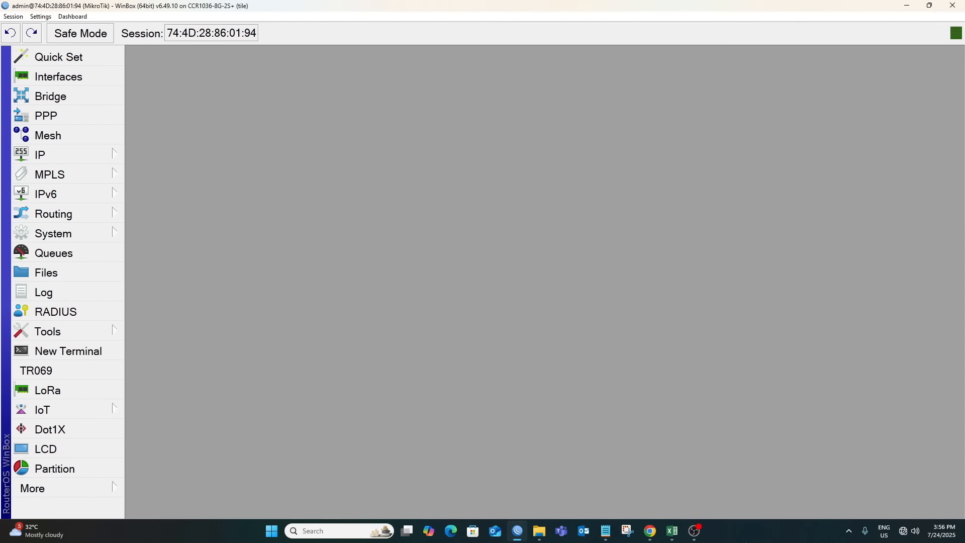
{"action": "left_click", "coordinate": [849, 530]}
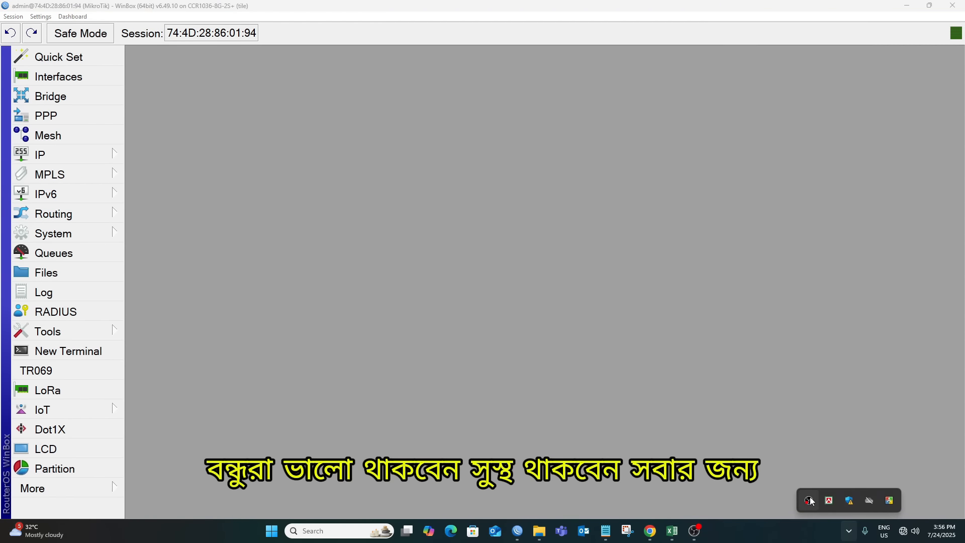
{"action": "right_click", "coordinate": [810, 500]}
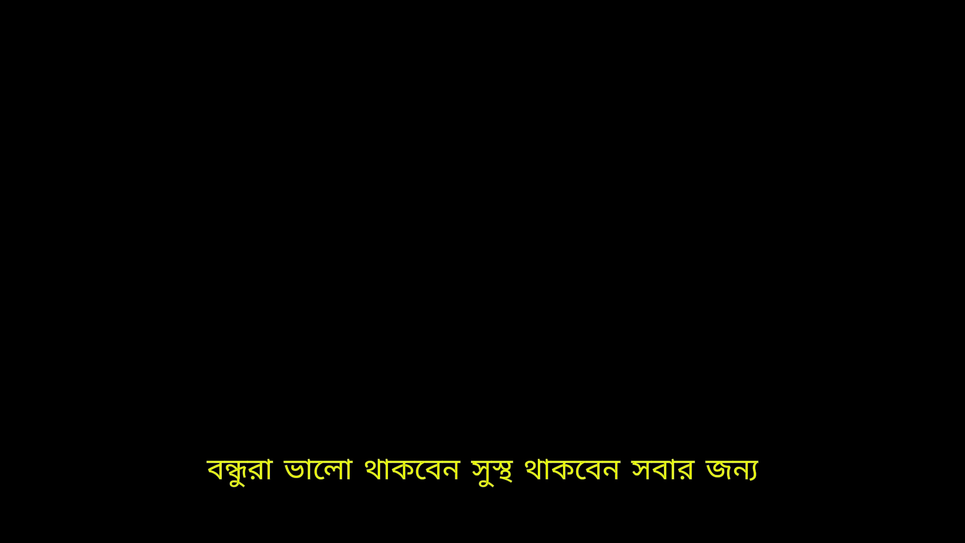